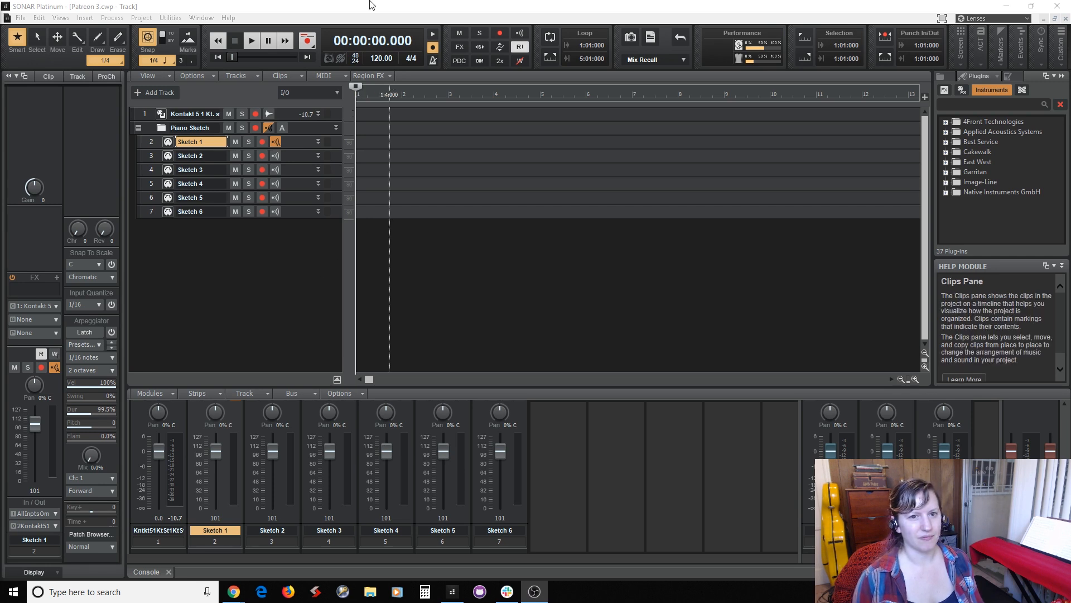
Set the project tempo to 56 BPM and turn on the metronome during playback.
left_click(372, 5)
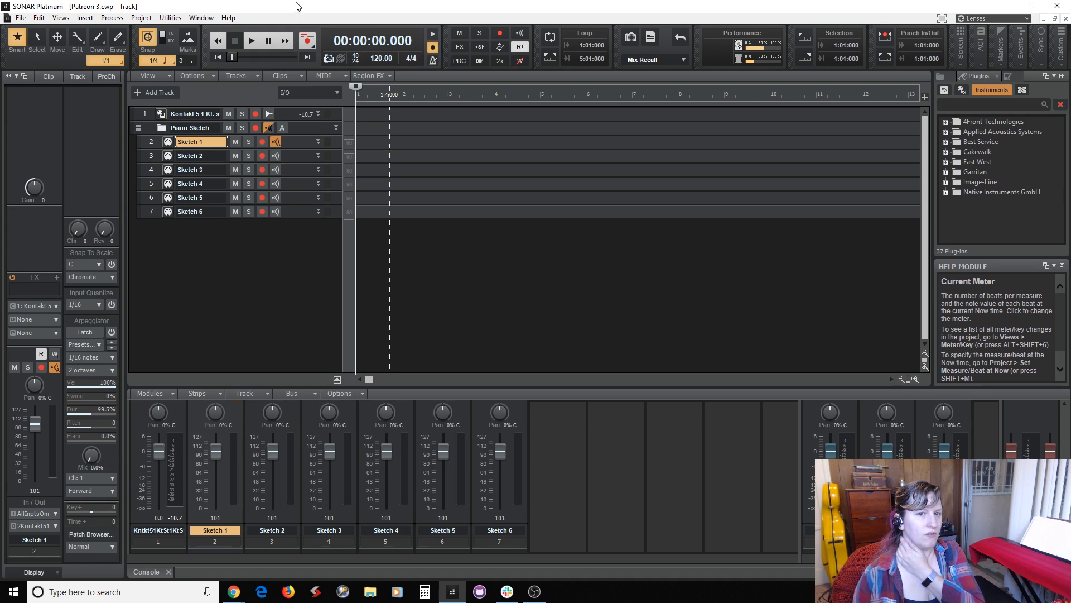
left_click(377, 58)
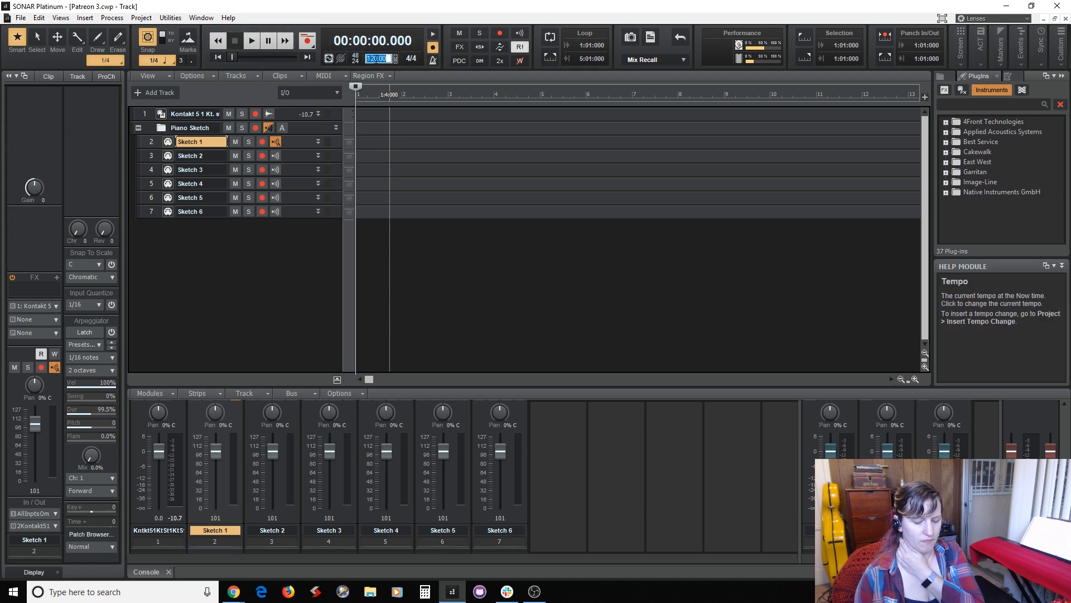
type("58")
key("Return")
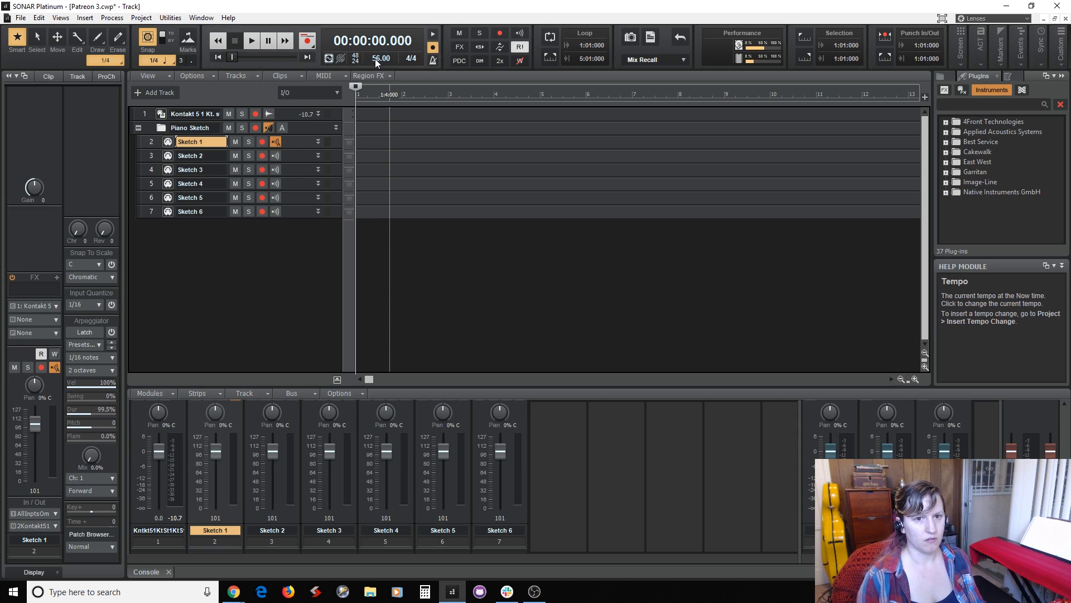
left_click(434, 34)
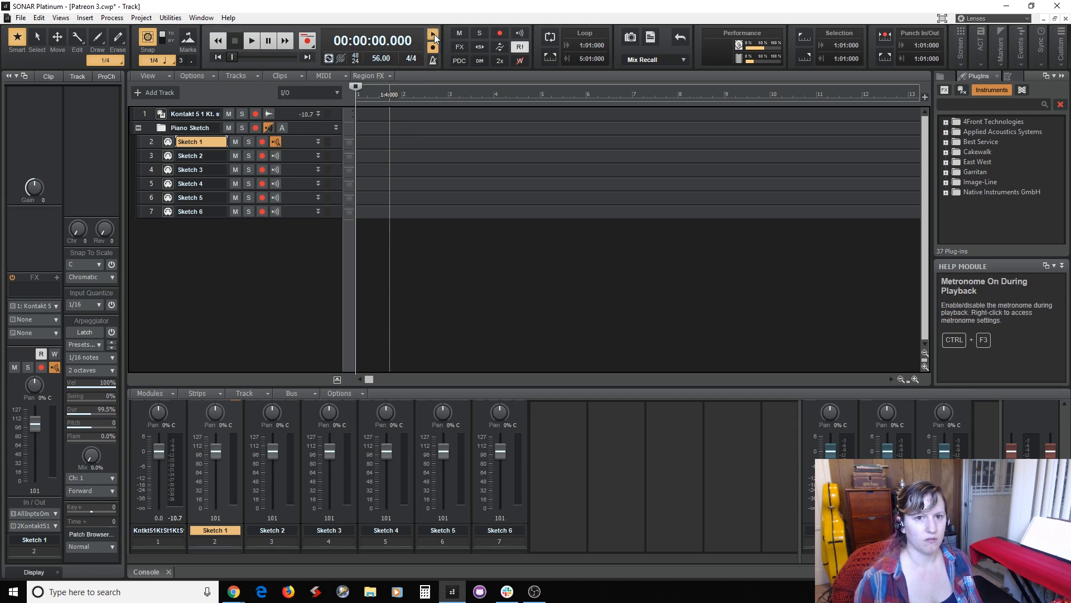
Play the empty project with the metronome to try out the piano part at the current tempo.
key("space")
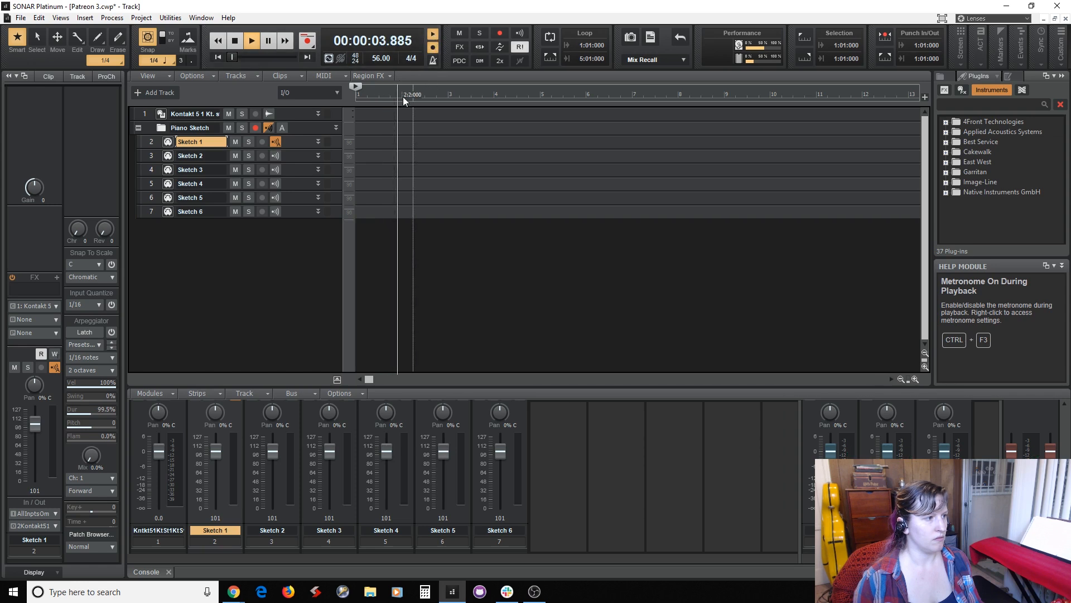
key("space")
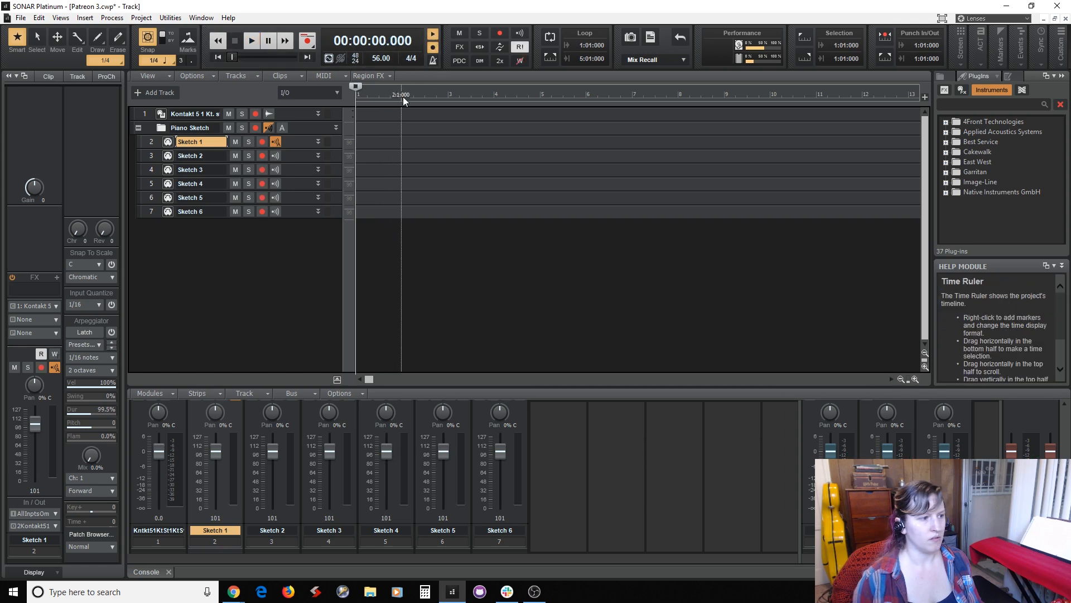
left_click(889, 452)
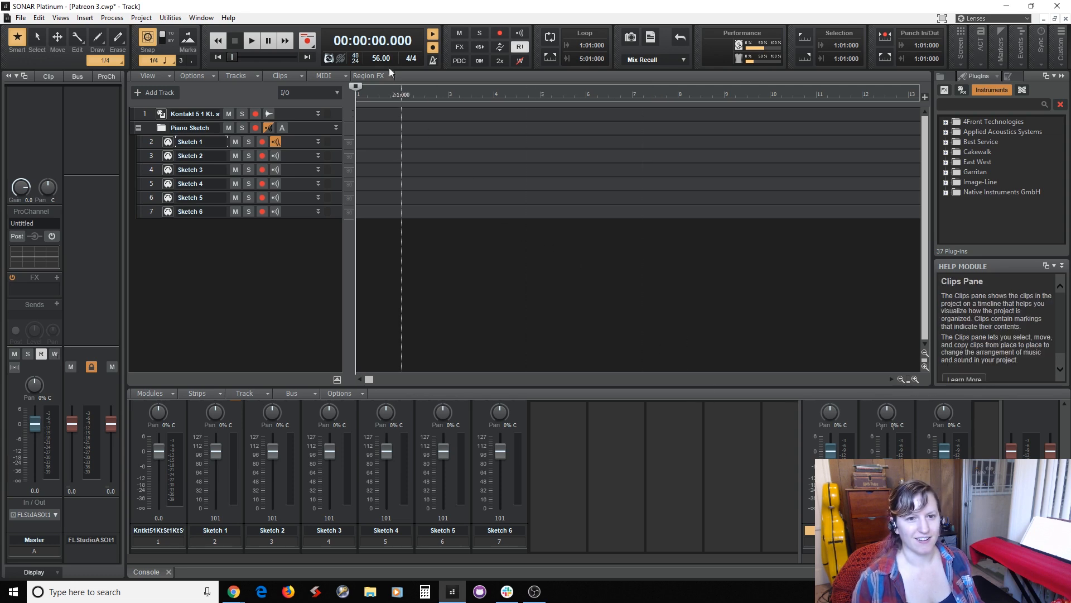
key("space")
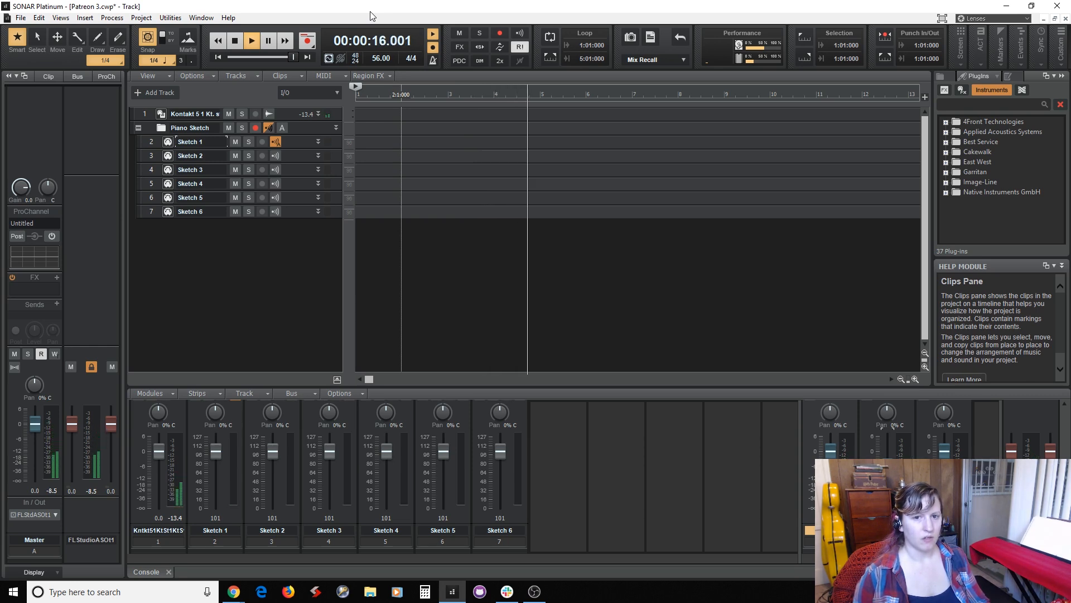
key("space")
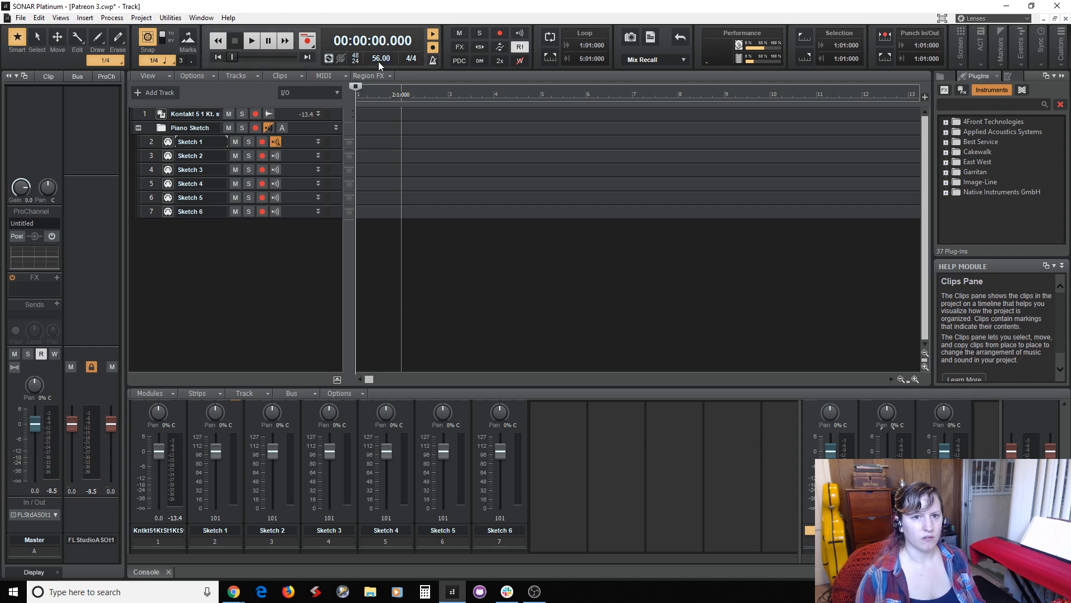
Set the project tempo to 54 BPM and rehearse the piano part against the metronome.
left_click(379, 60)
key("Return")
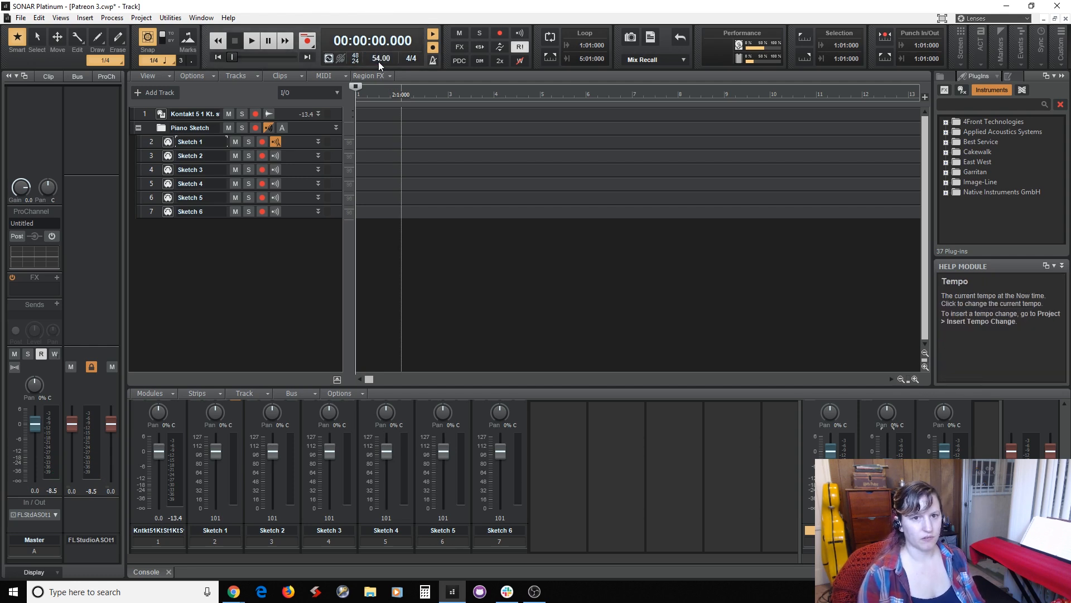
key("space")
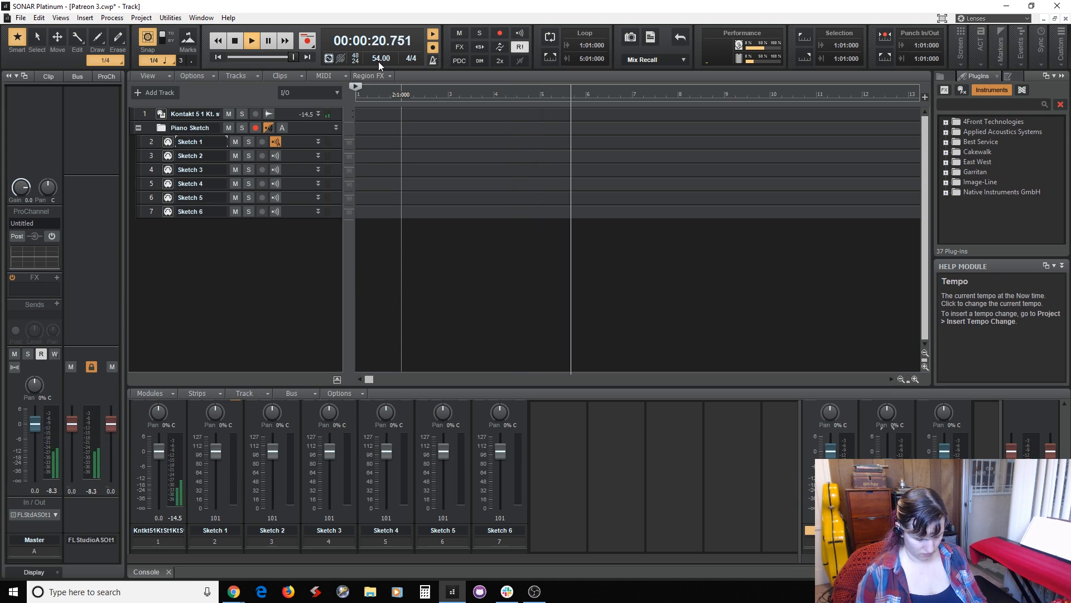
key("space")
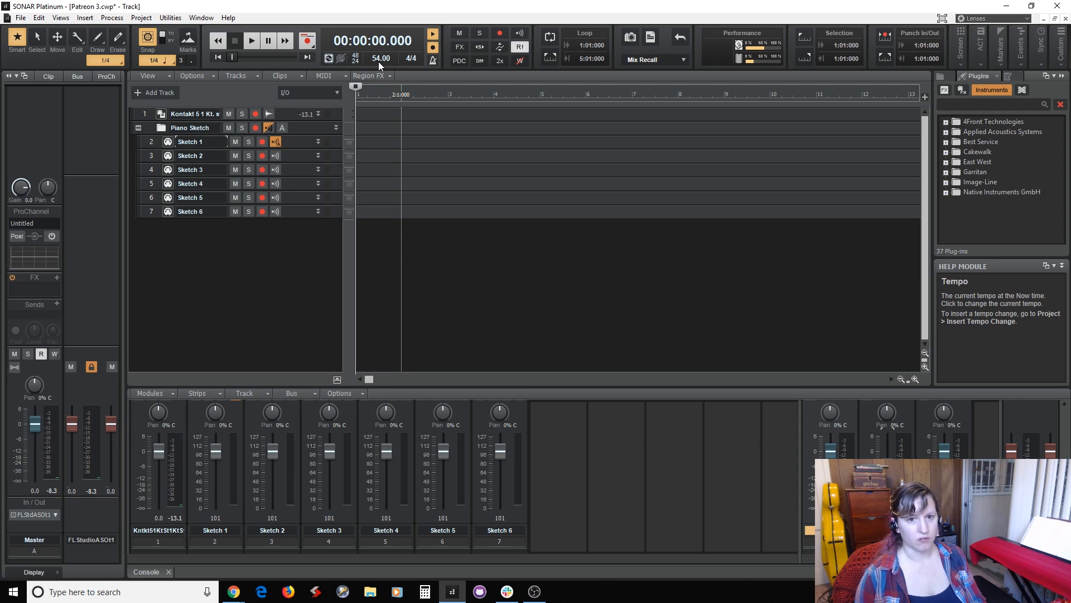
Arm the Sketch 1 track and record a piano take on it from the project start.
left_click(263, 143)
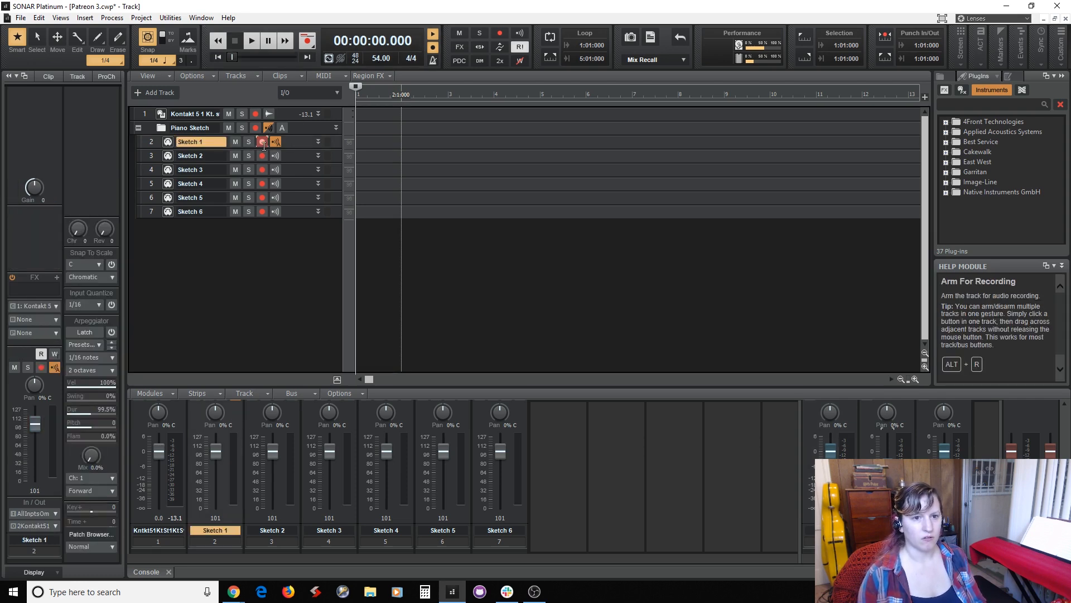
left_click(263, 142)
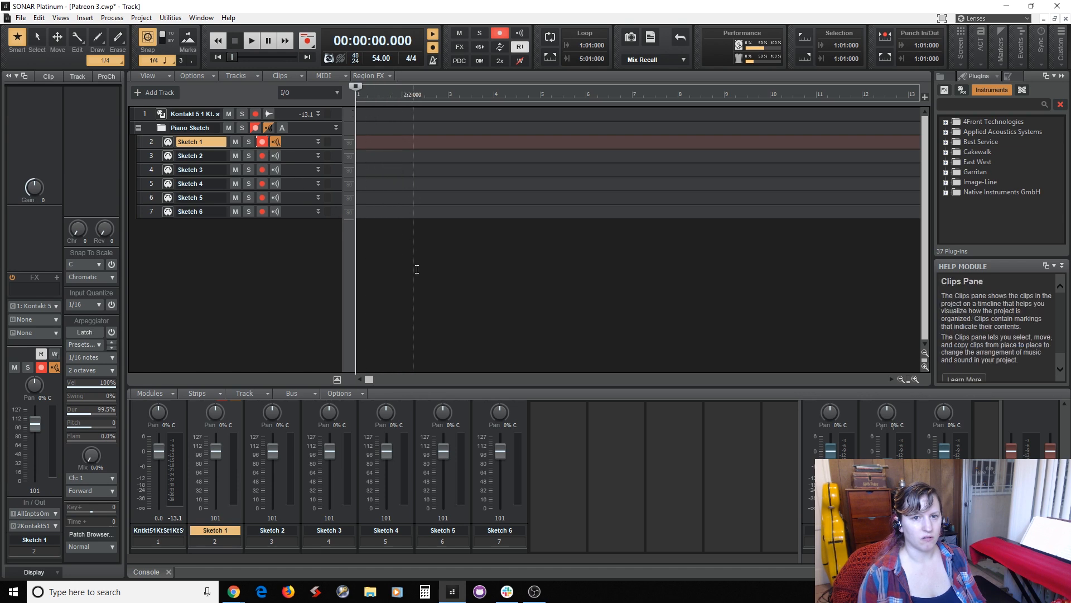
key("space")
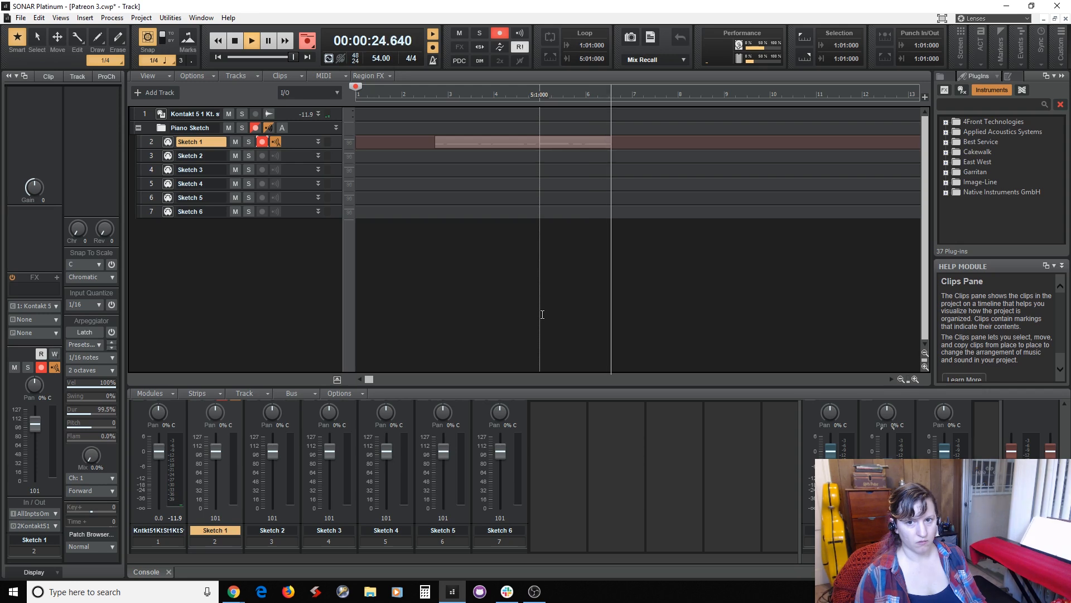
key("space")
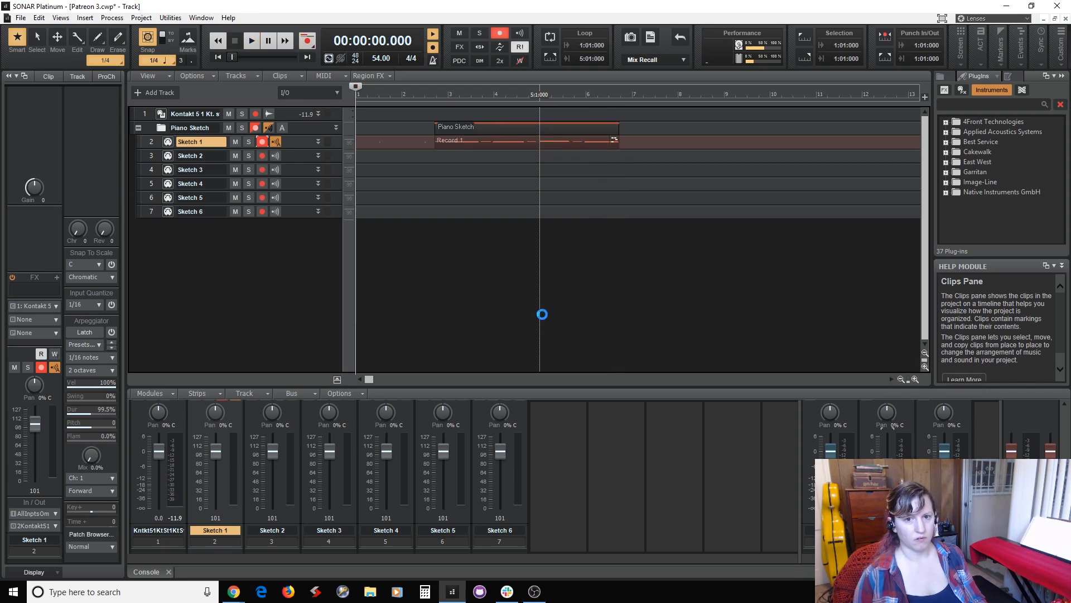
Disarm the Sketch 1 track and arm Sketch 2 for recording.
left_click(261, 142)
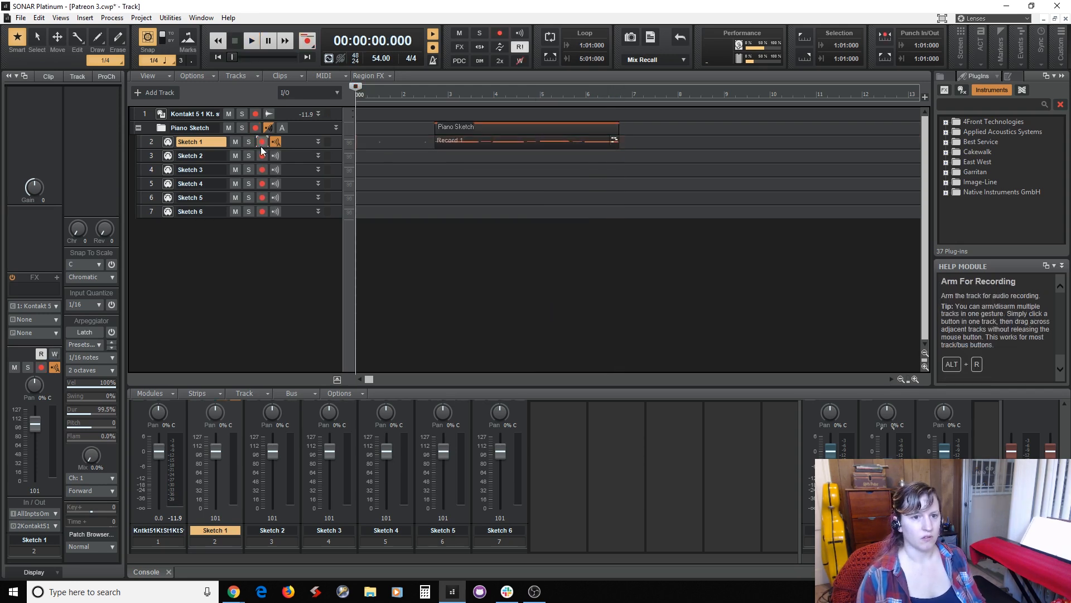
left_click(262, 155)
left_click(300, 161)
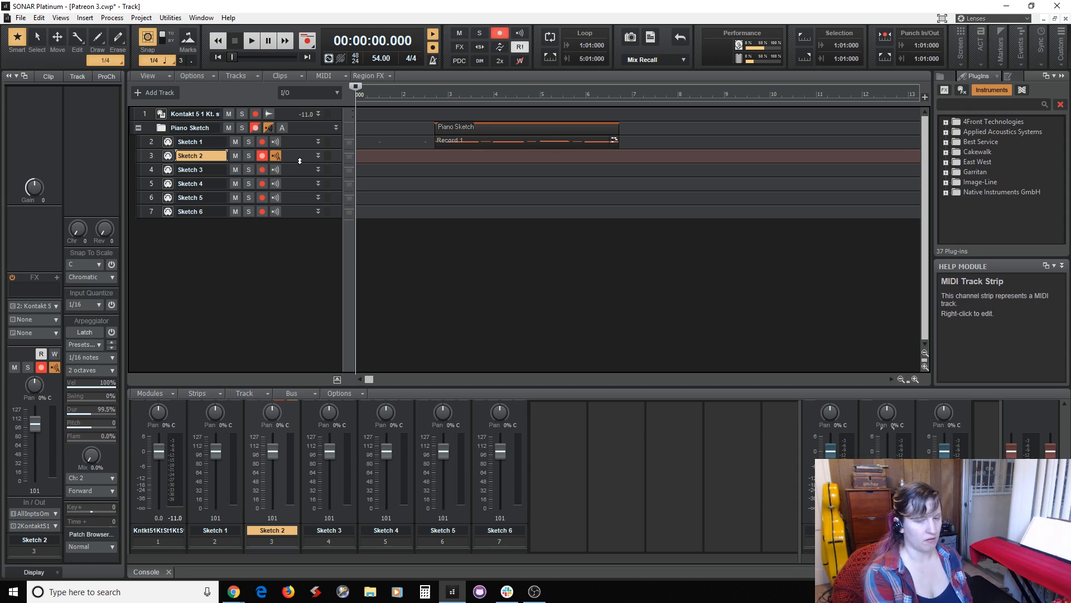
key("space")
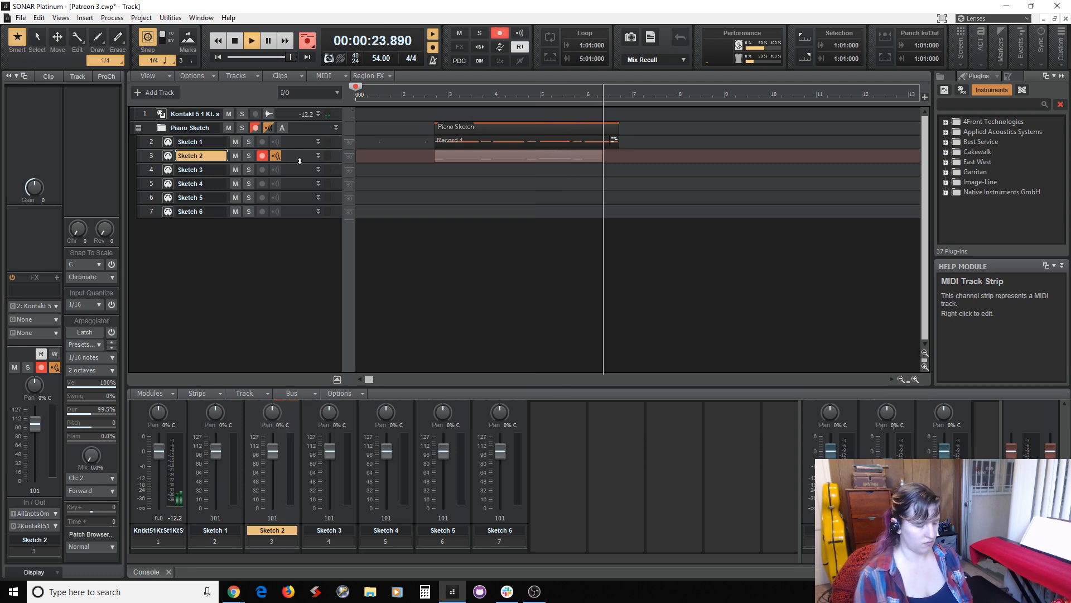
key("space")
key("ctrl+z")
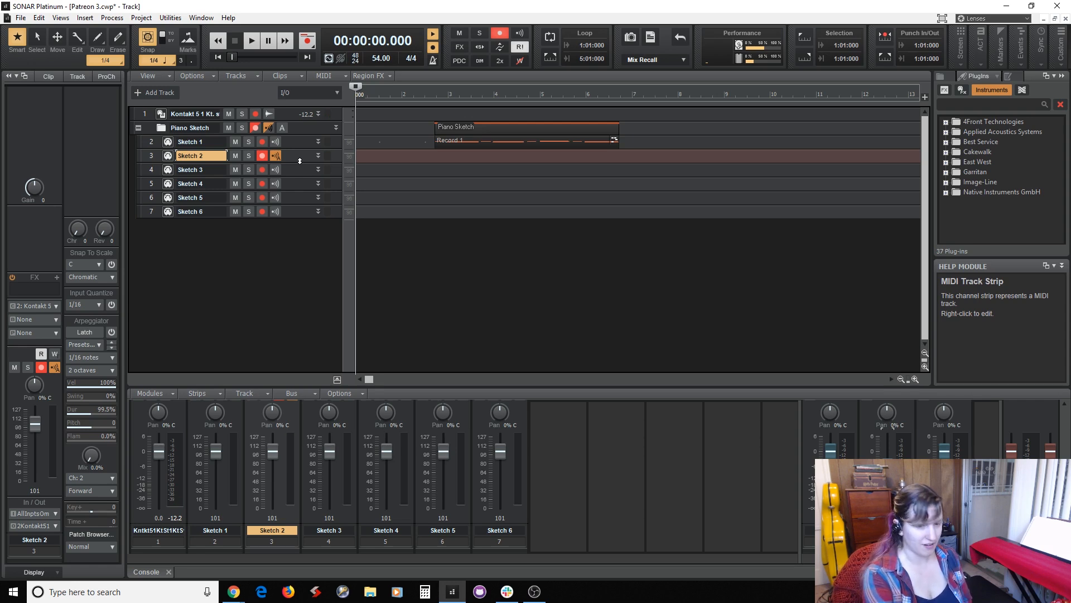
key("space")
key("space")
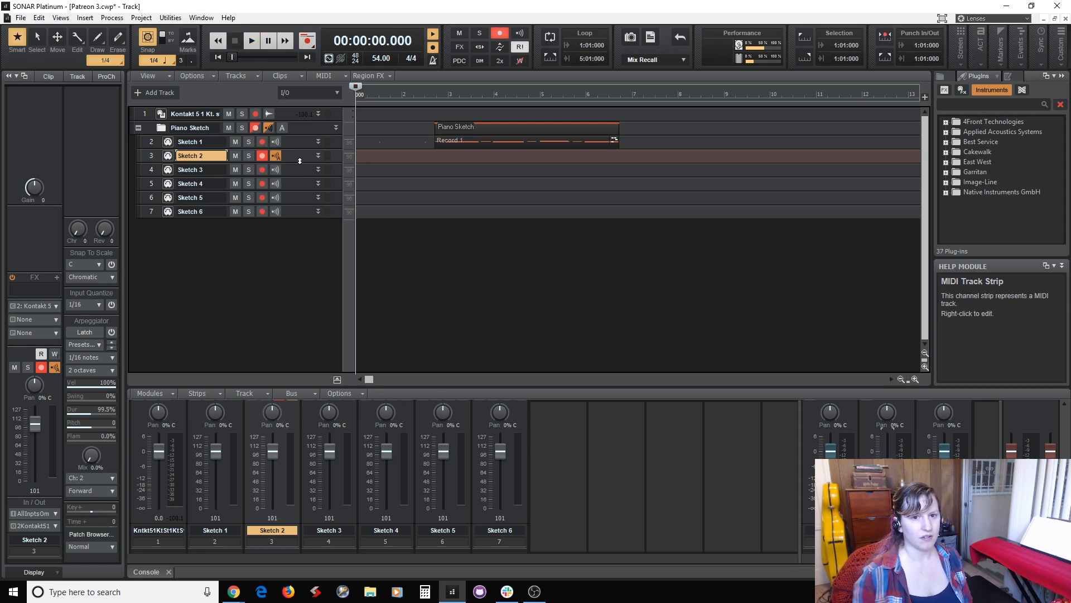
Record a second piano part on the Sketch 2 track, starting from measure 2.
left_click(407, 217)
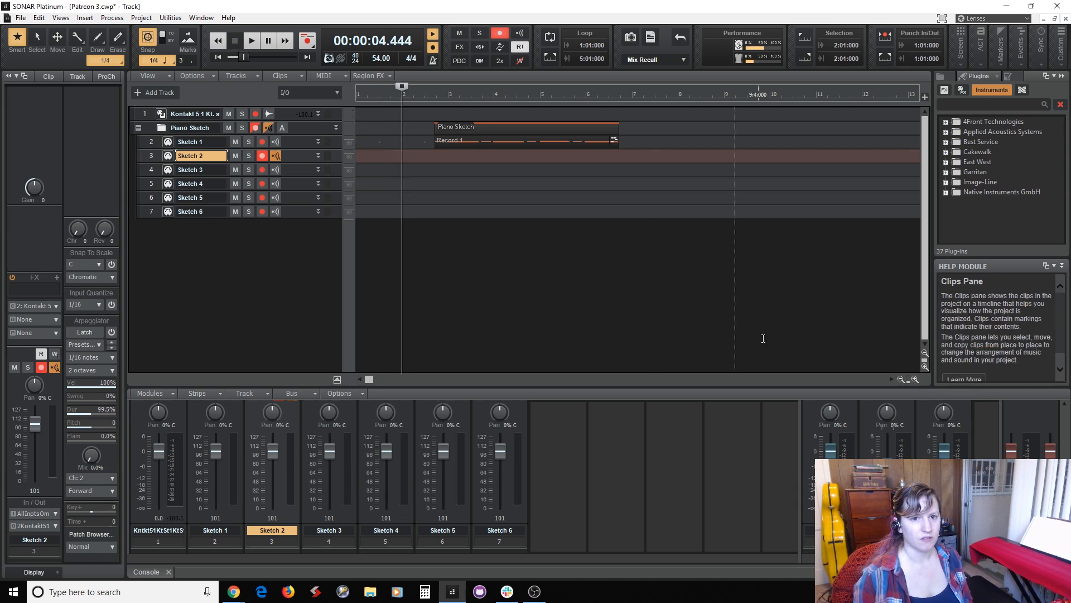
key("space")
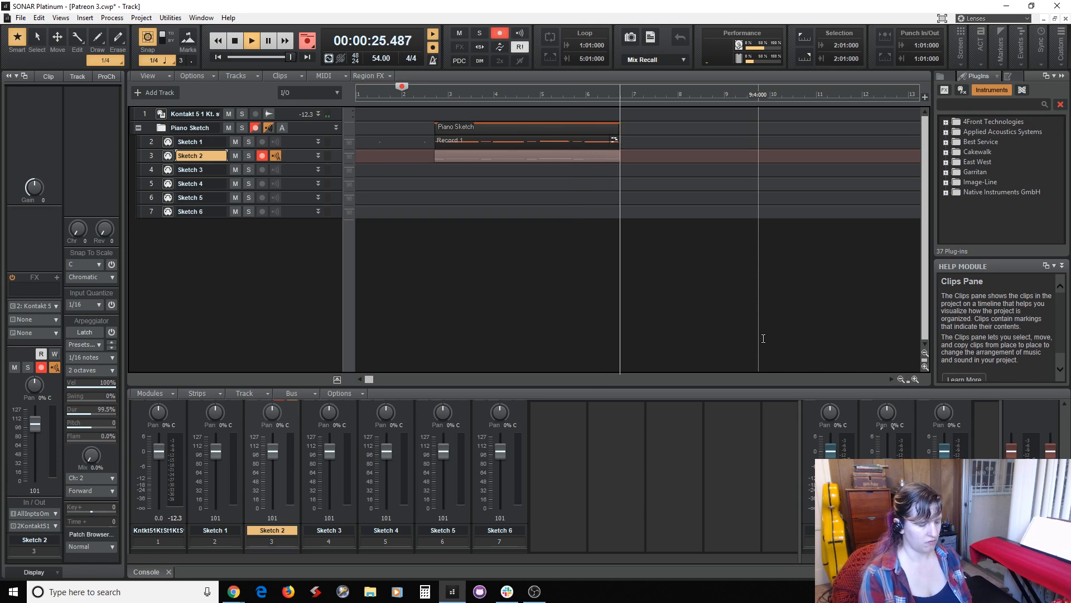
key("space")
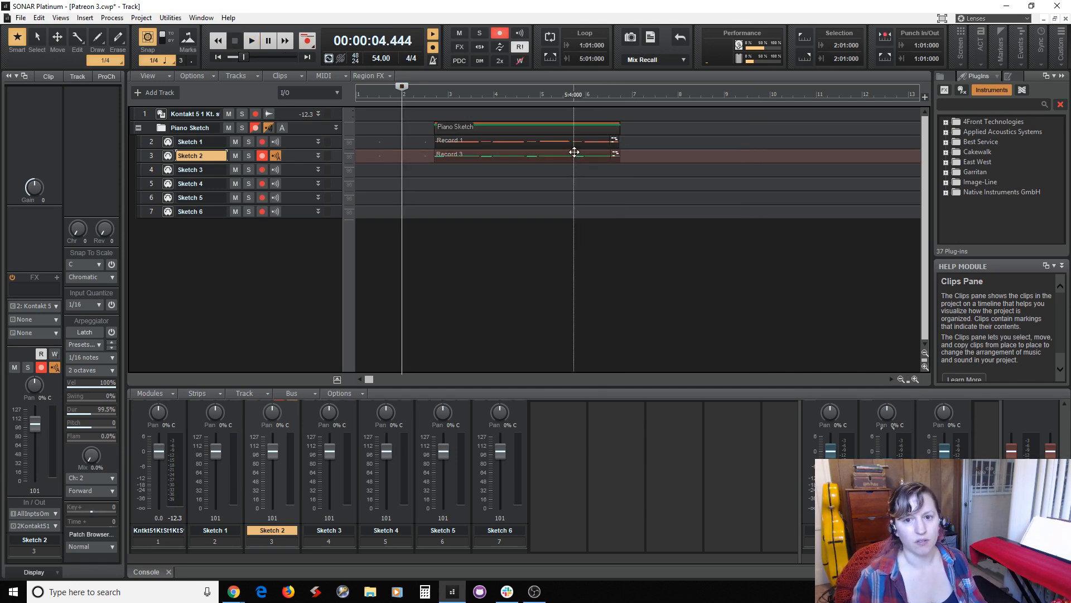
Open the Sketch 2 clip in the Piano Roll and quantize it to 1/4 at 65 percent strength.
double_click(574, 151)
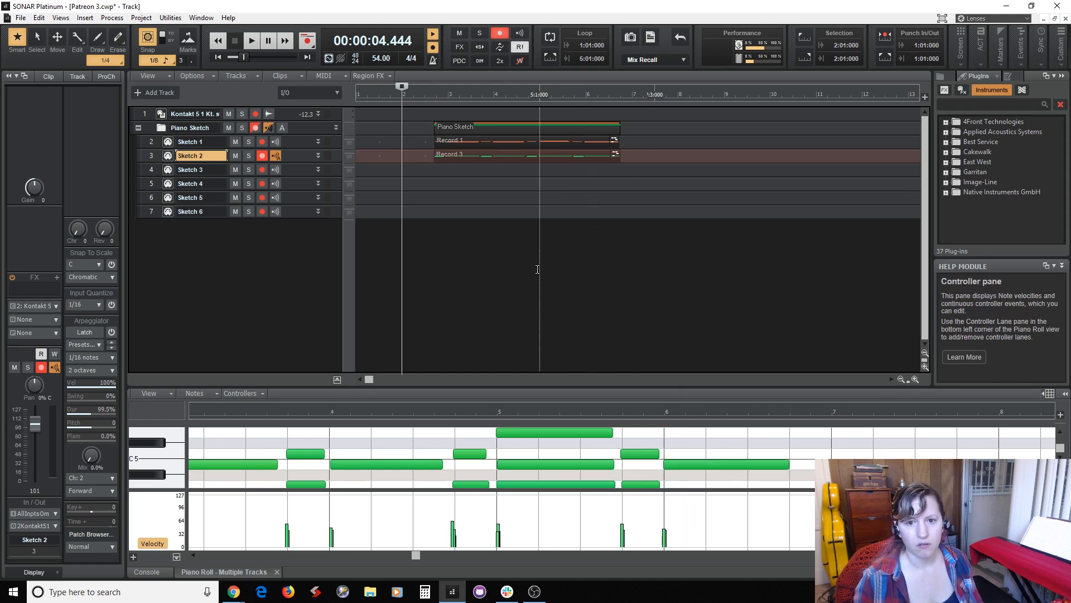
left_click(524, 155)
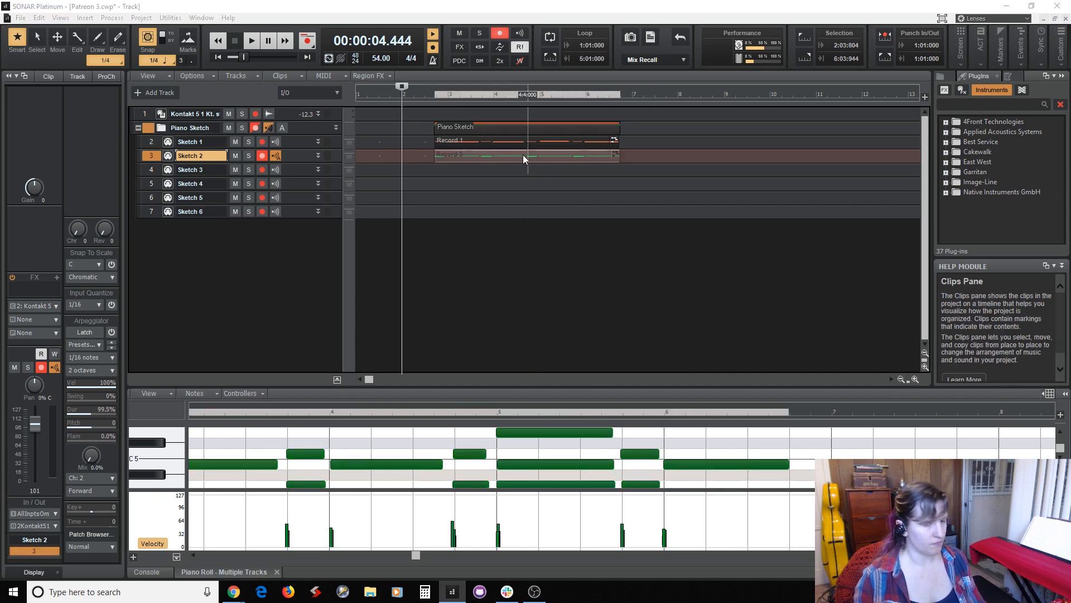
key("q")
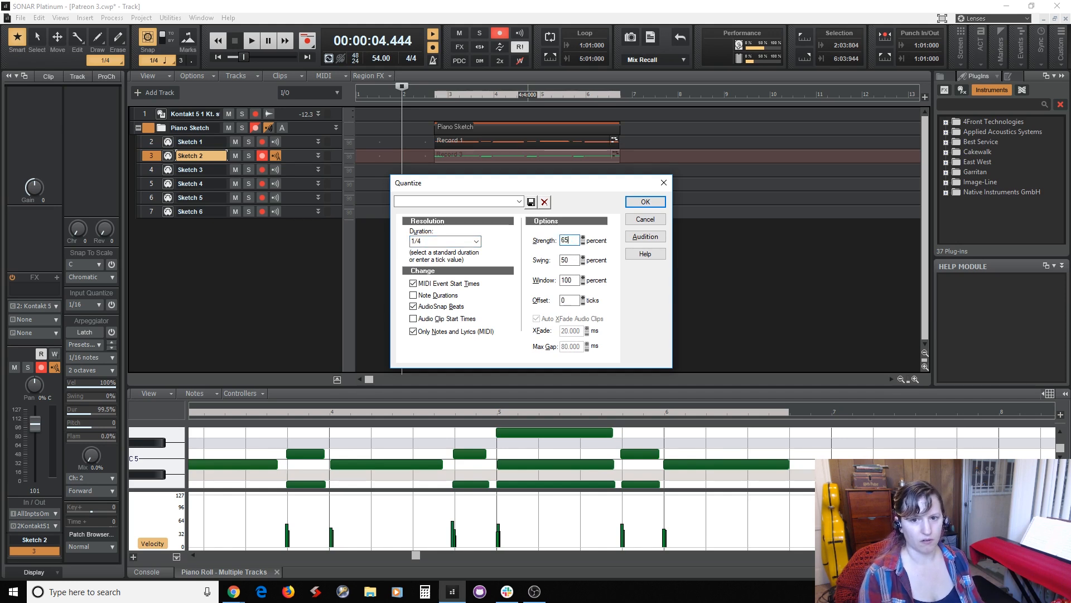
key("Return")
Quantize the Sketch 1 clip to 1/4 at 65 percent strength.
left_click(463, 142)
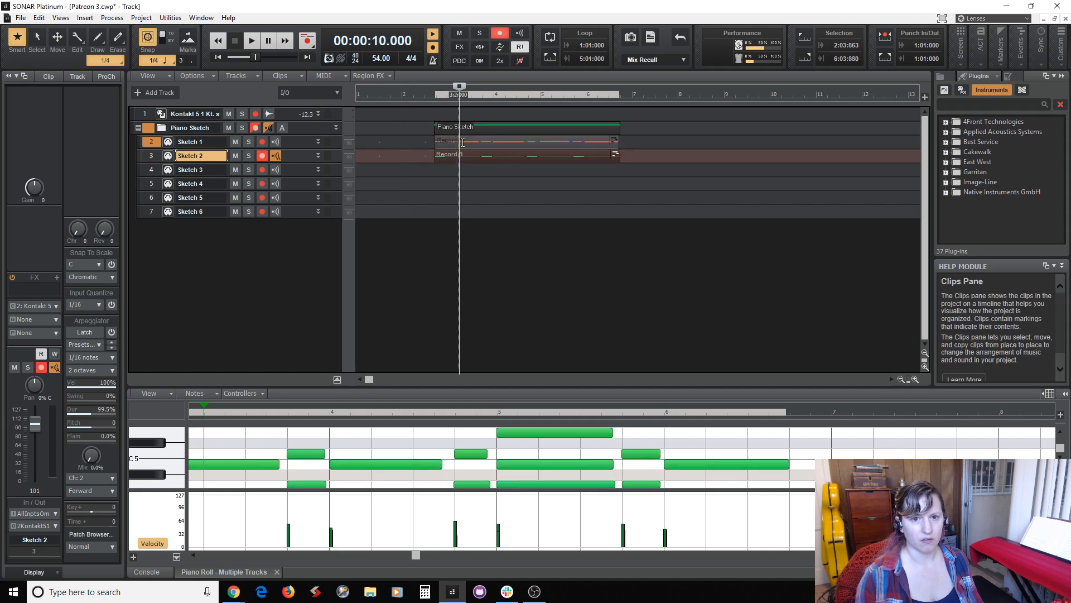
key("q")
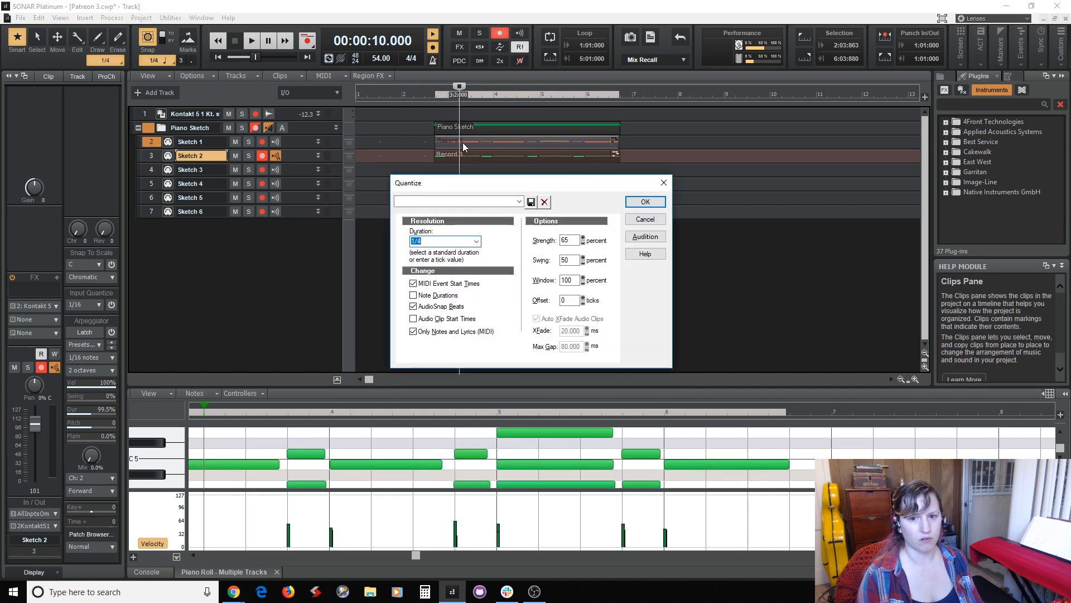
key("Return")
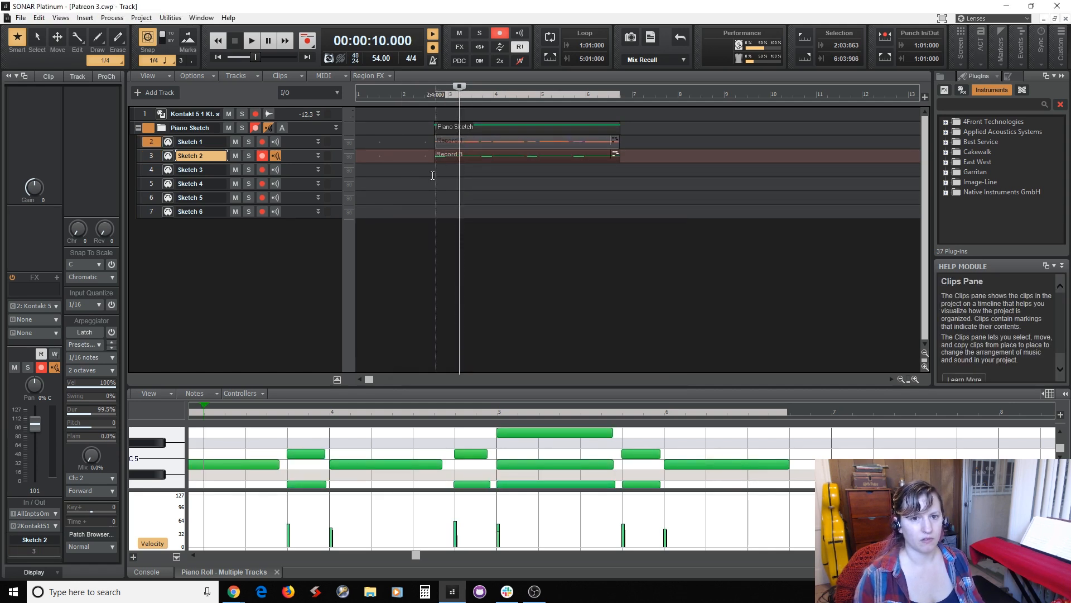
Turn off the metronome during playback and play both quantized clips from 2:03:000.
left_click(425, 177)
key("space")
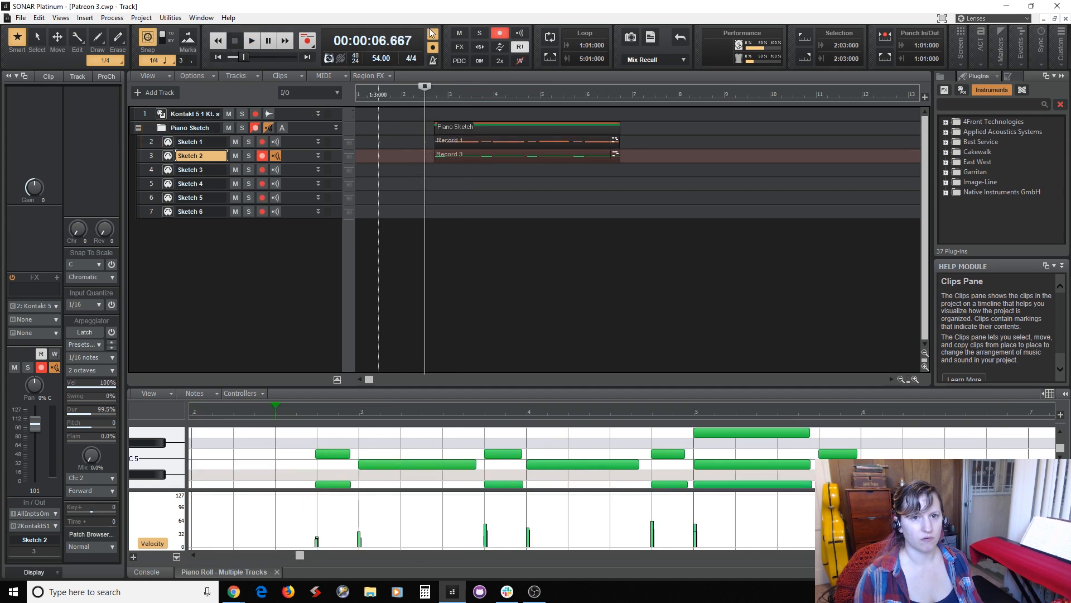
key("ctrl+F3")
key("space")
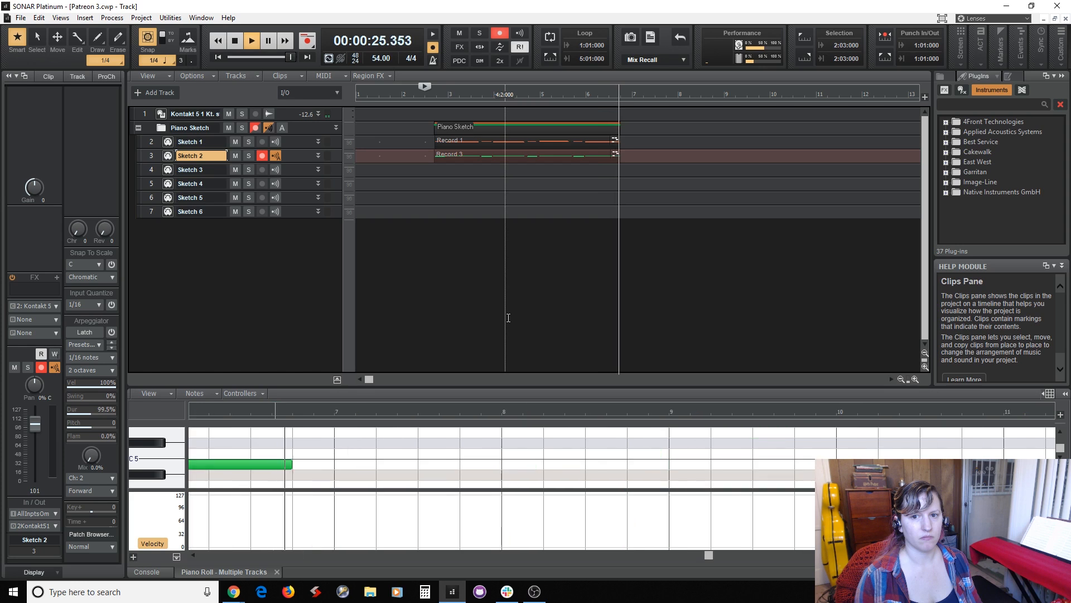
key("space")
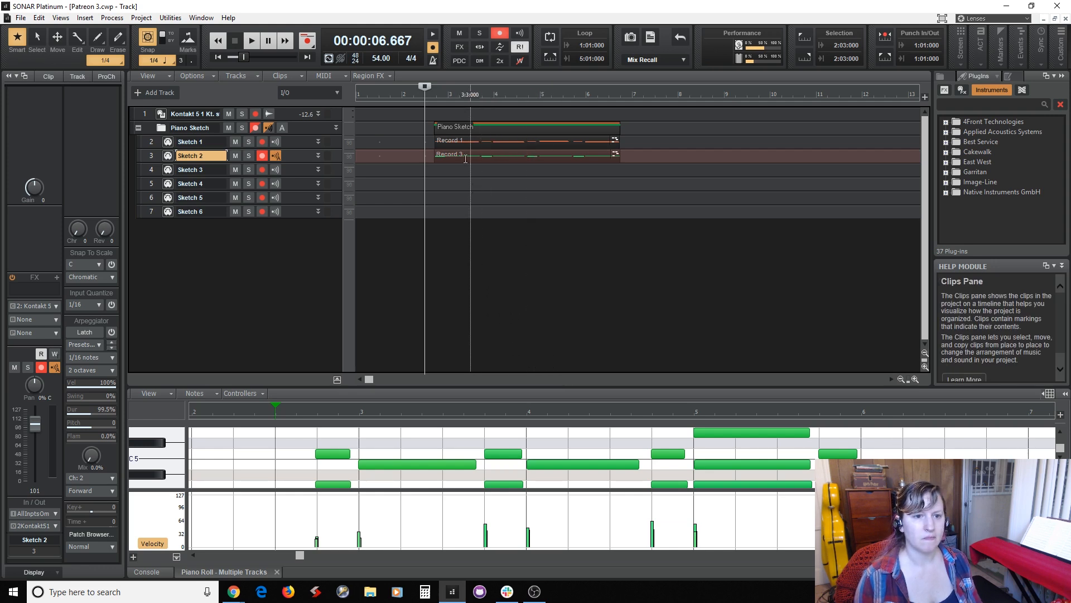
Copy the Sketch 1 and Sketch 2 clips and paste them at 6:04:000 as a repeat.
left_click(261, 156)
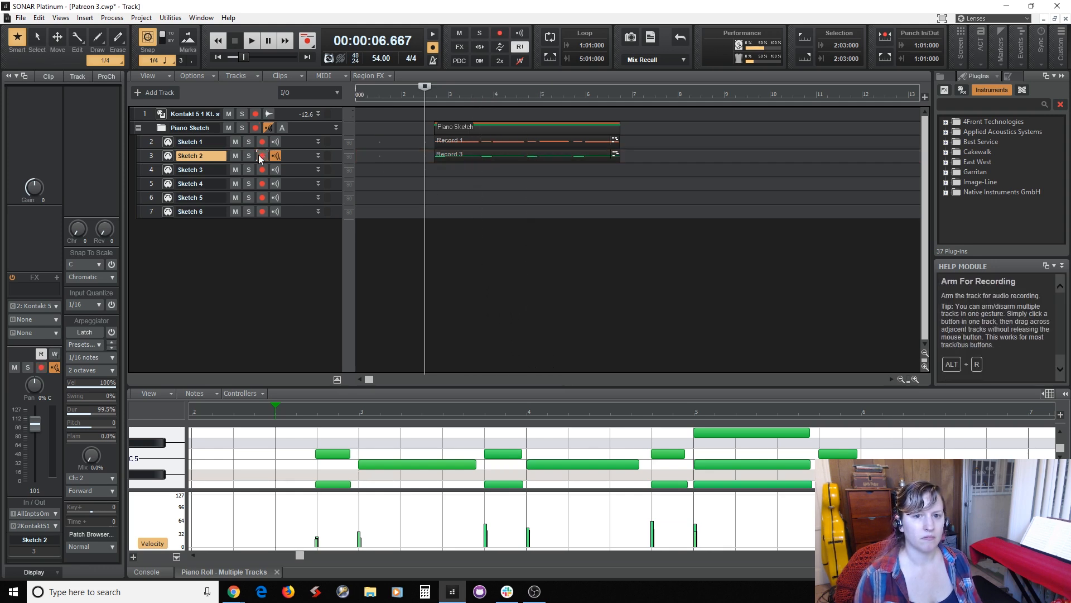
left_click(443, 141)
left_click(448, 154)
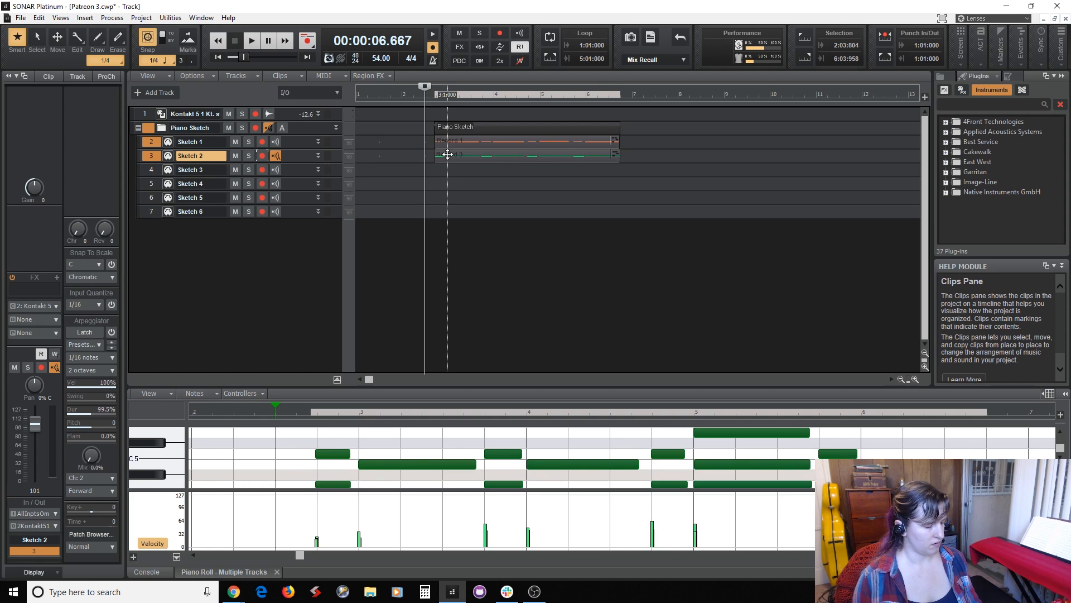
left_click(616, 210)
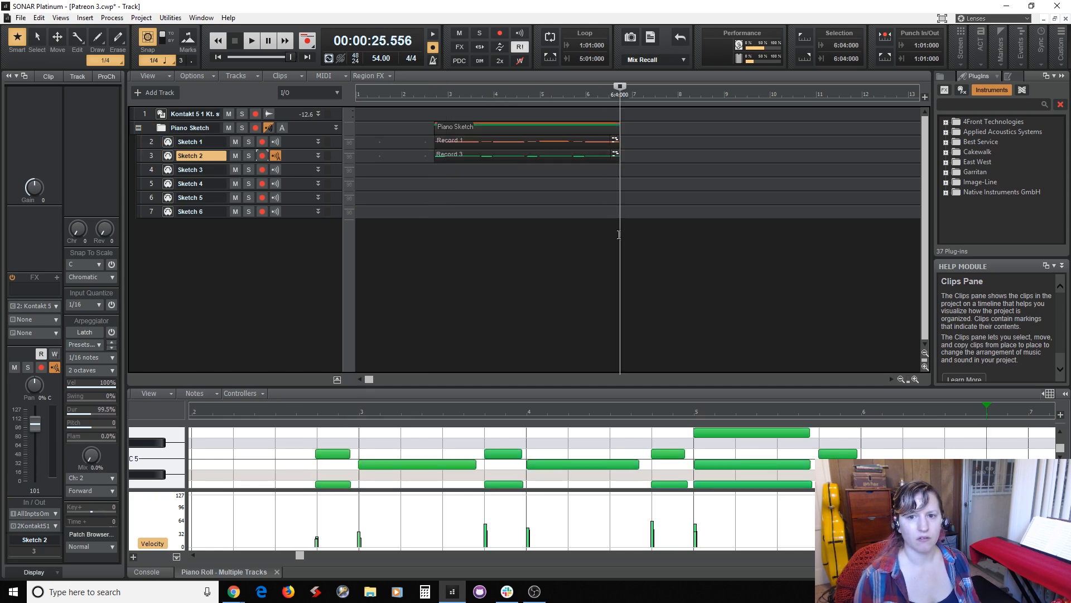
left_click(303, 142)
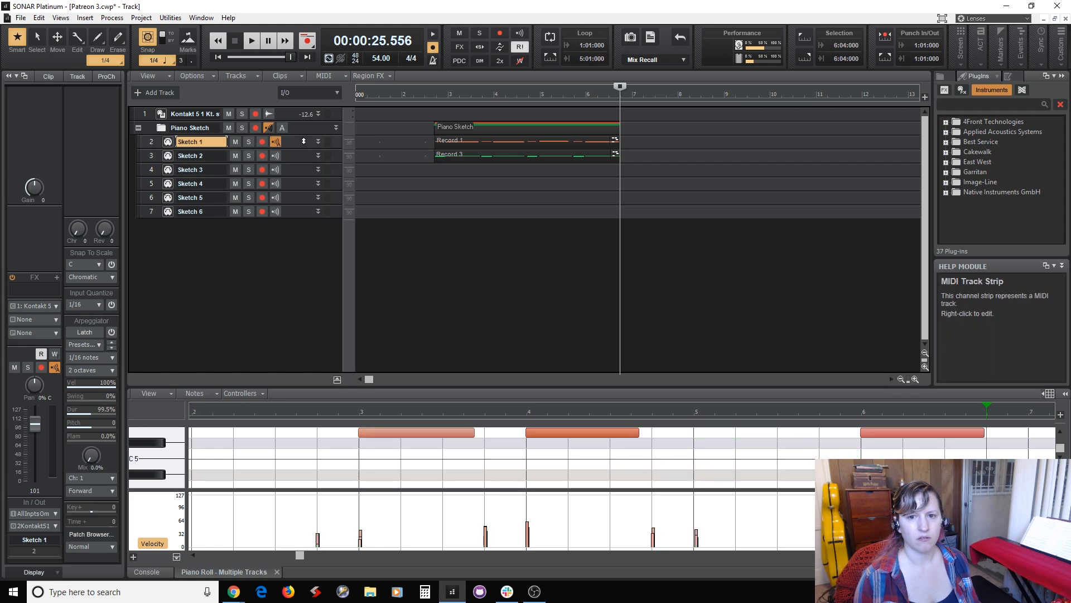
key("ctrl+v")
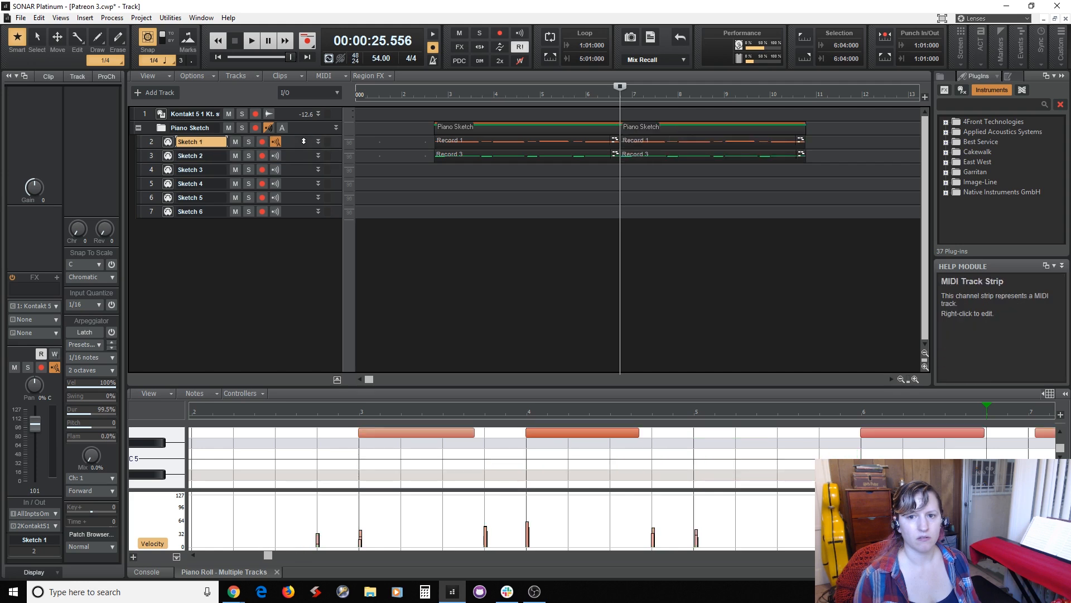
Shift the notes of the repeated Sketch 1 and Sketch 2 clips to line up with beat 4 of measure 6.
left_click(657, 137)
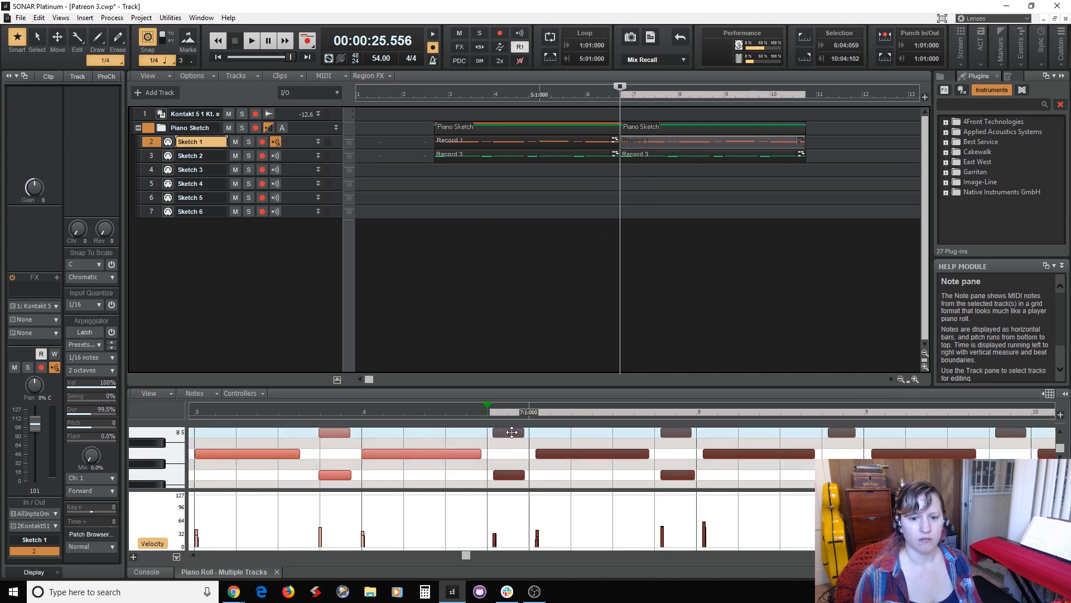
left_click_drag(503, 430, 508, 433)
left_click(644, 155)
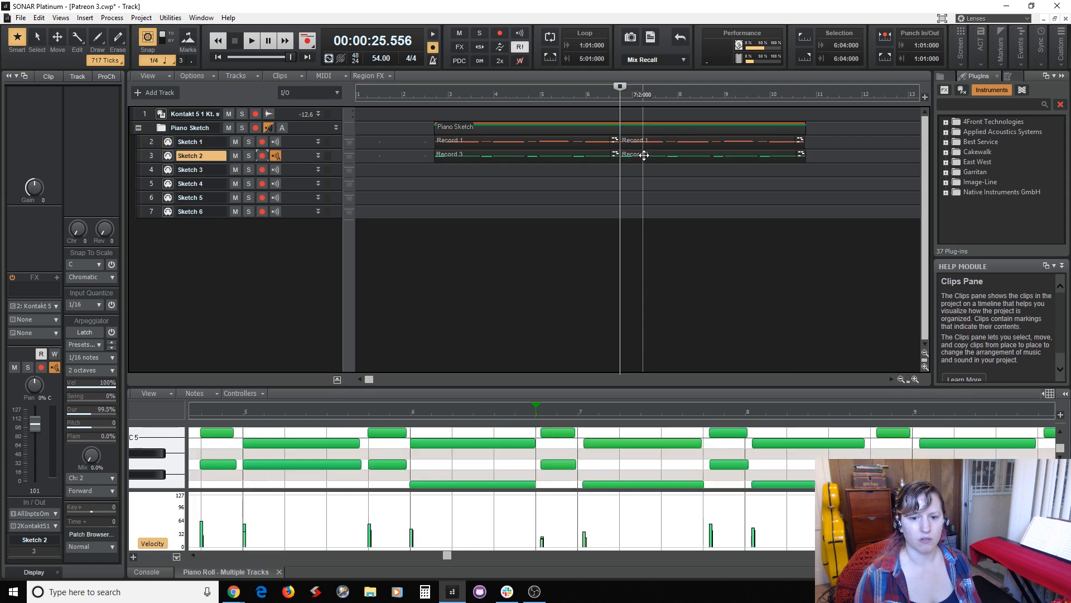
left_click_drag(565, 465, 560, 465)
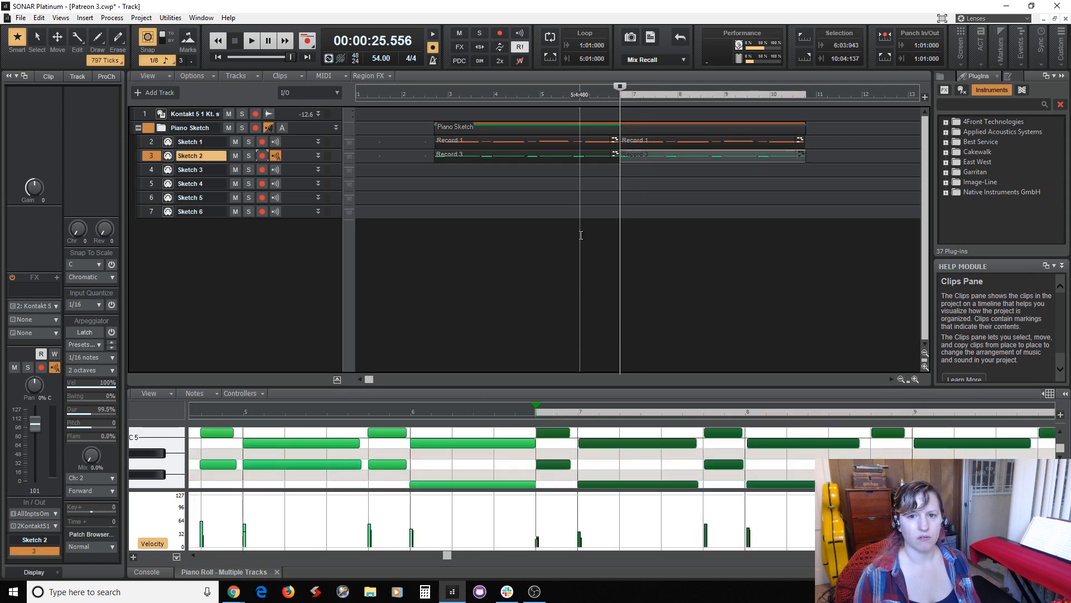
Play the extended piano sketch from 2:03:000 to about measure 5.
left_click(427, 251)
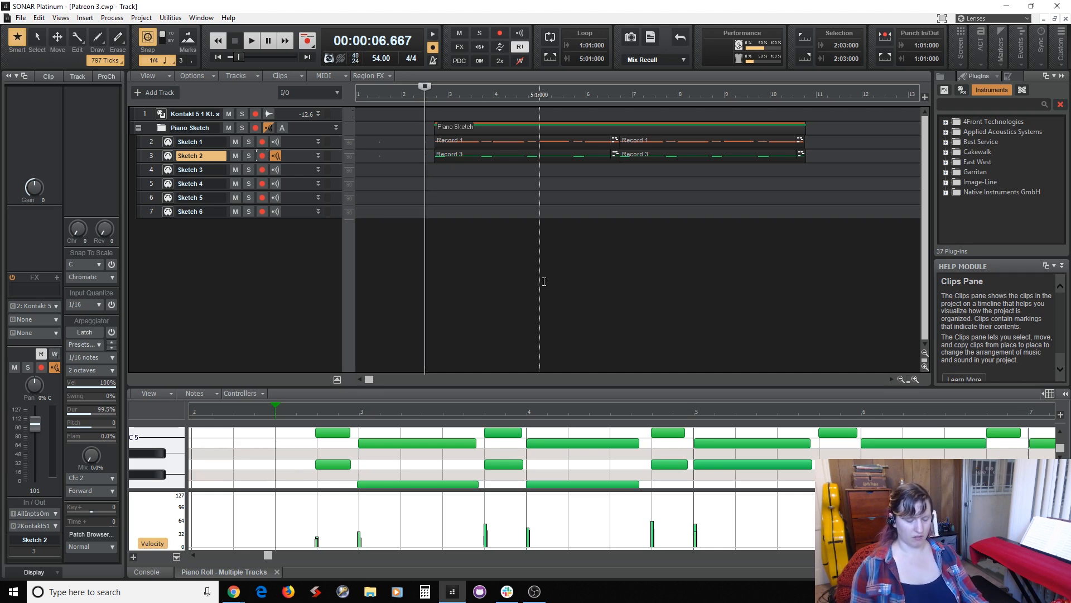
key("space")
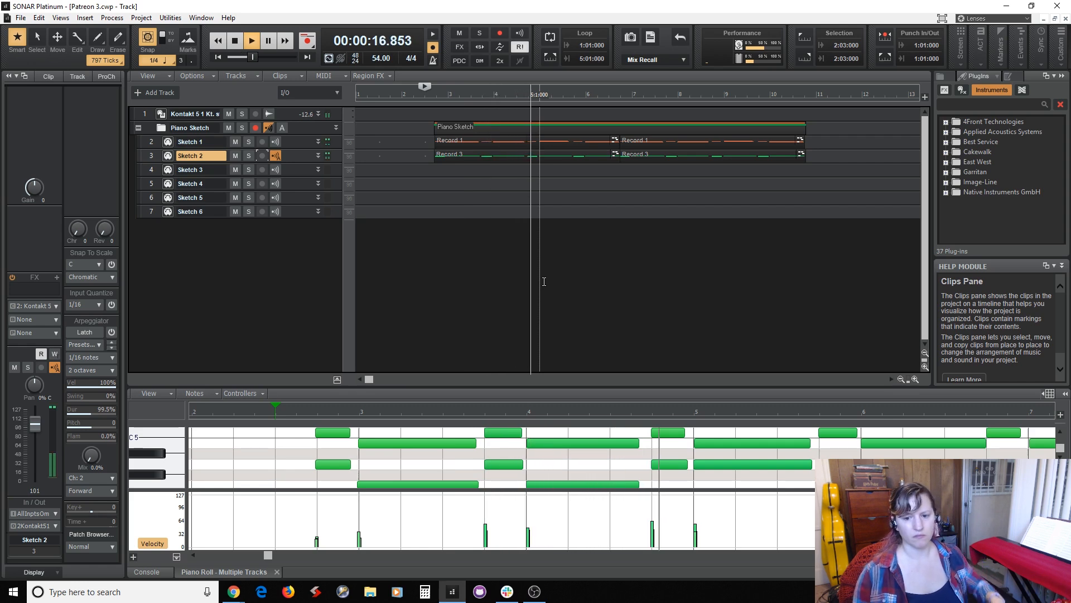
key("space")
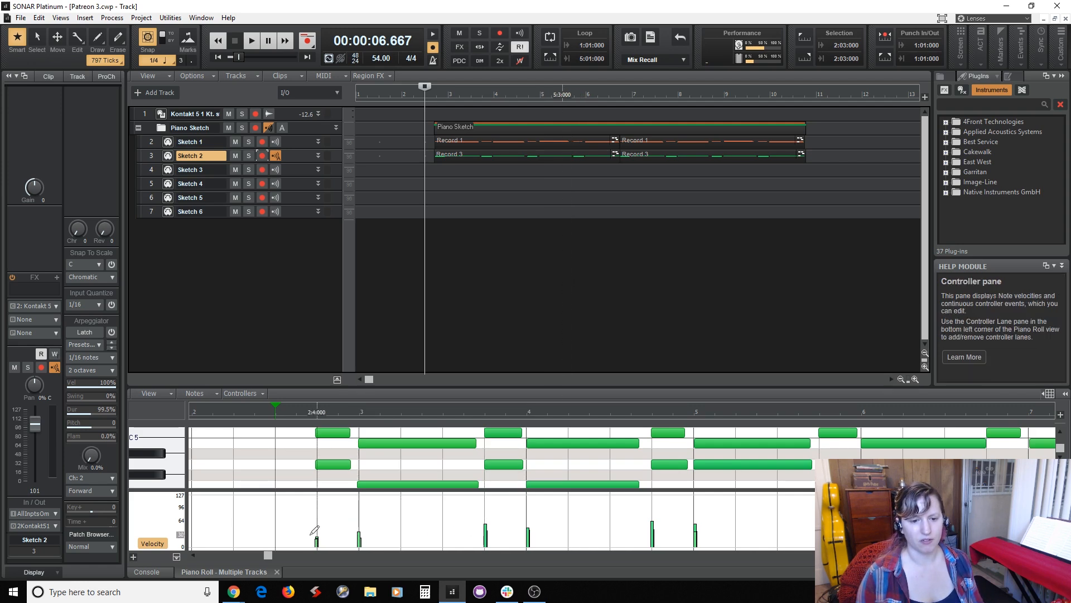
Even out the velocities of the louder Sketch 2 notes in both clips to about 30.
left_click_drag(311, 534, 368, 534)
left_click_drag(456, 534, 553, 534)
left_click_drag(631, 528, 708, 532)
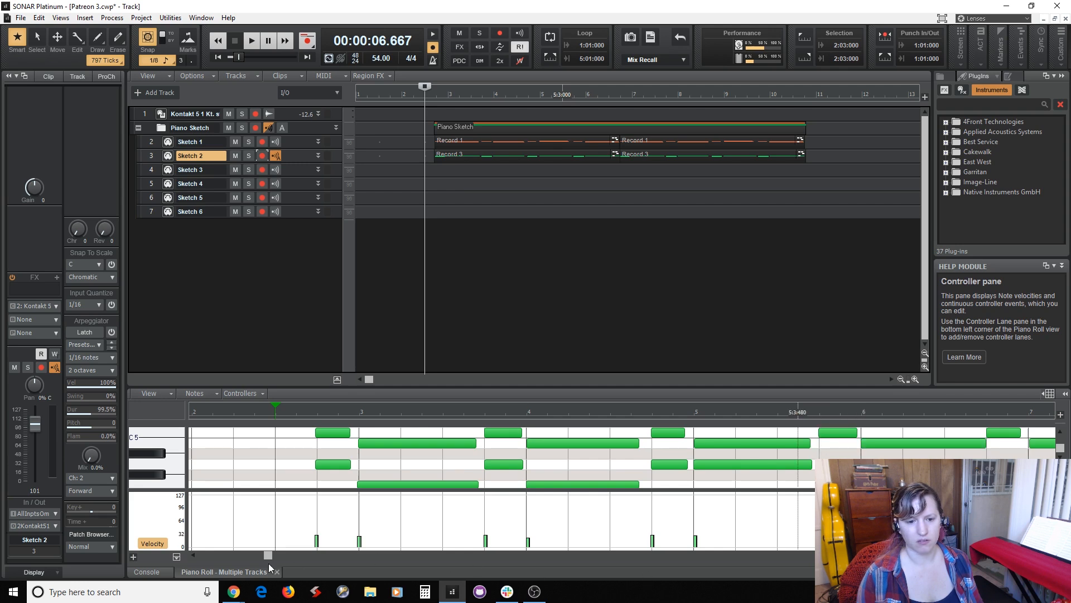
left_click_drag(268, 555, 521, 580)
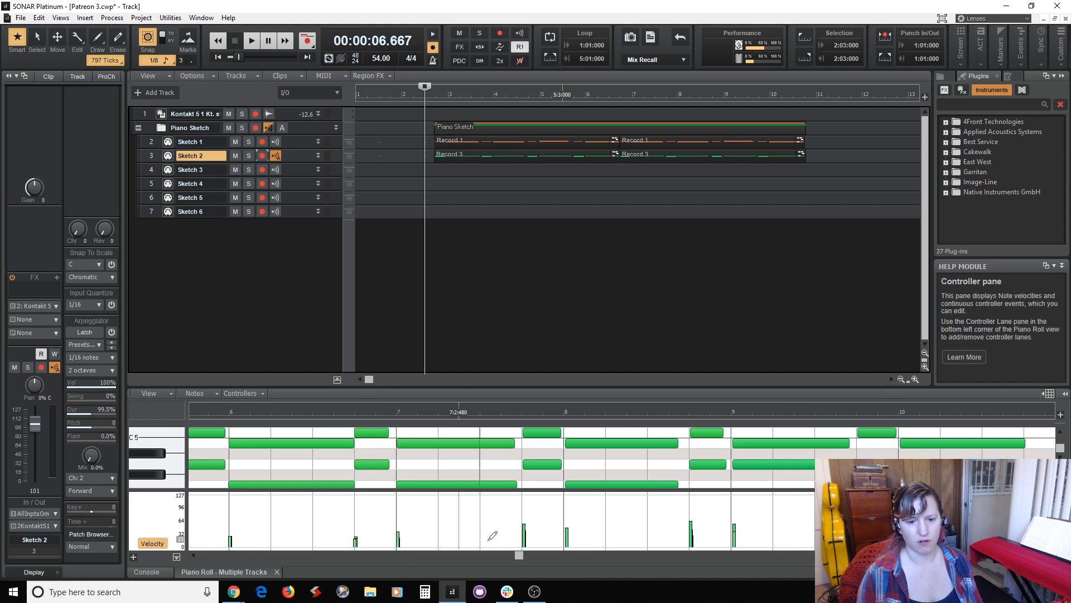
left_click_drag(524, 532, 574, 539)
left_click(693, 536)
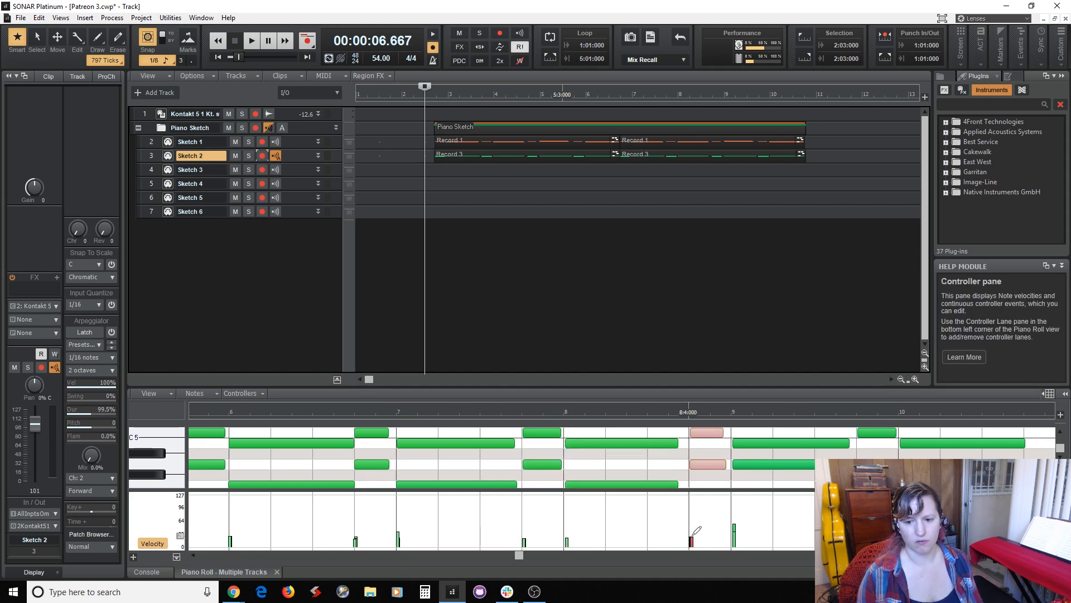
left_click(731, 536)
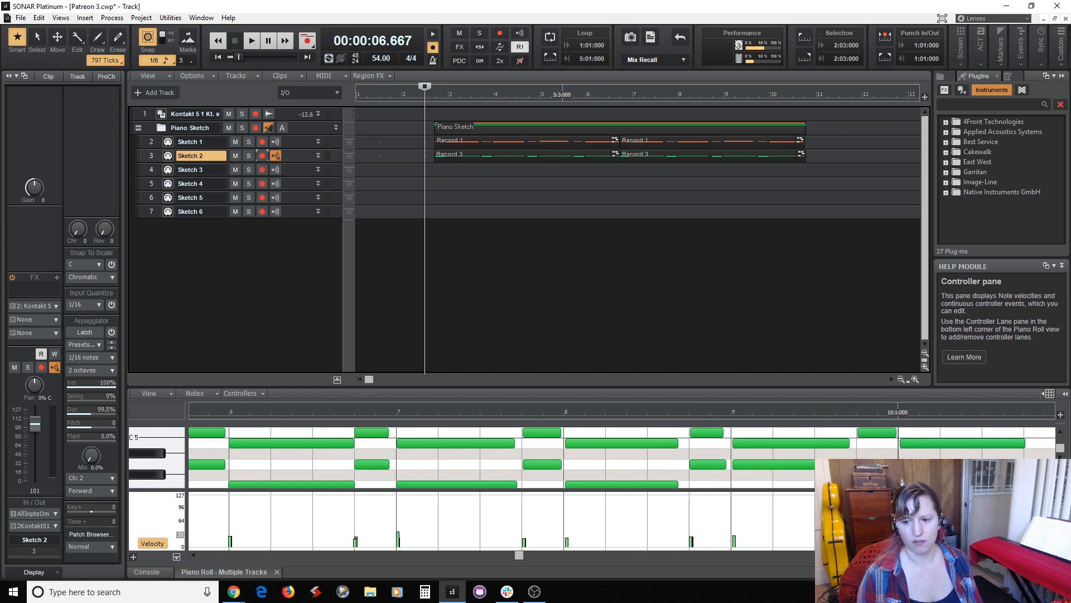
mouse_move(519, 556)
left_mouse_down()
mouse_move(618, 564)
mouse_move(523, 562)
left_mouse_up()
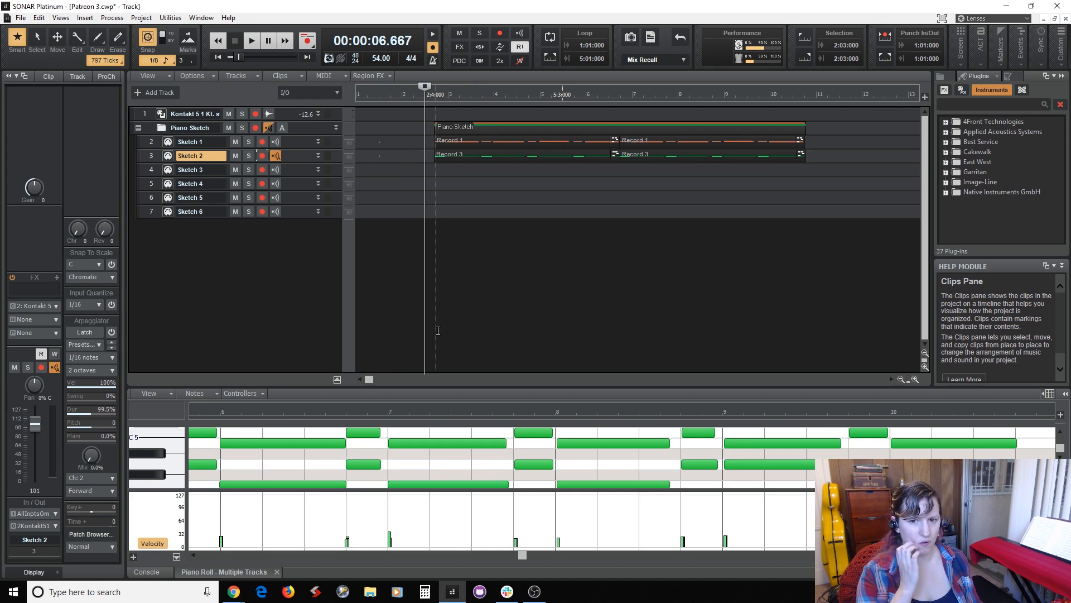
Play both repeats of the piano sketch from 2:03:000 twice through to check the evened-out velocities.
left_click(427, 280)
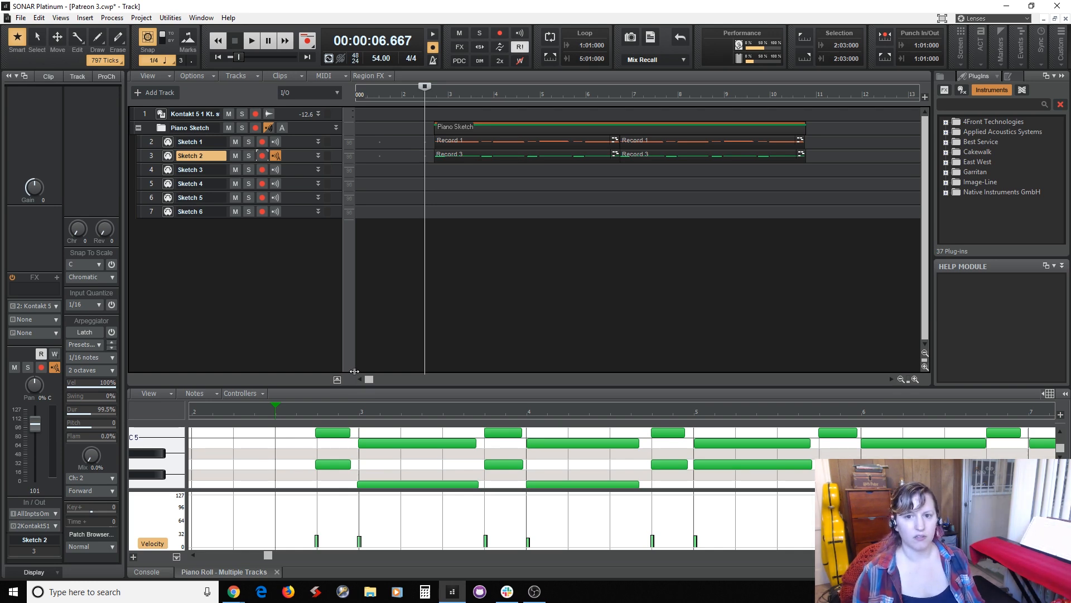
key("space")
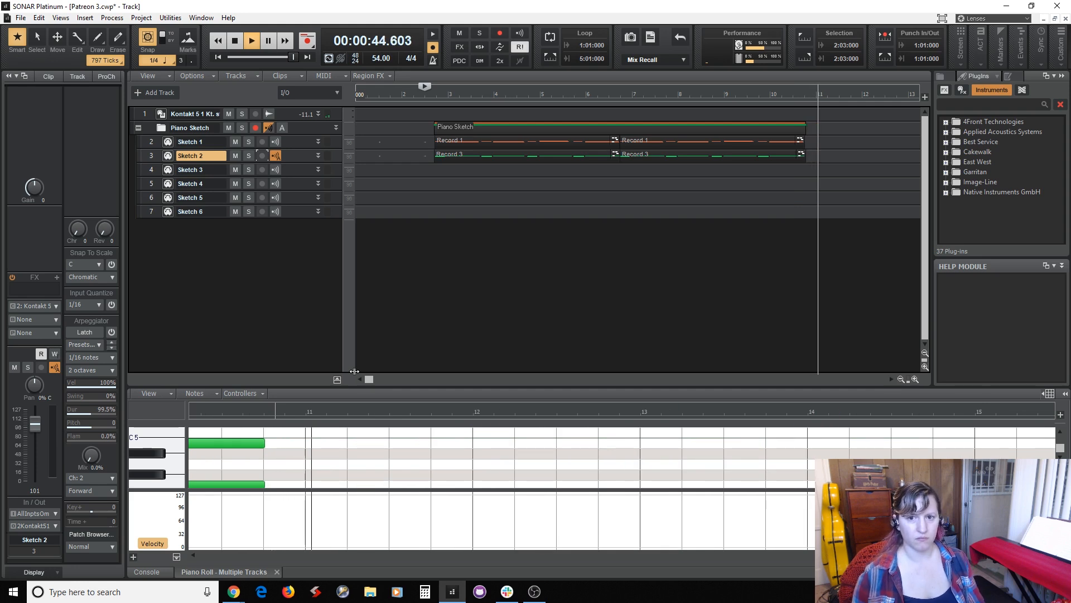
key("space")
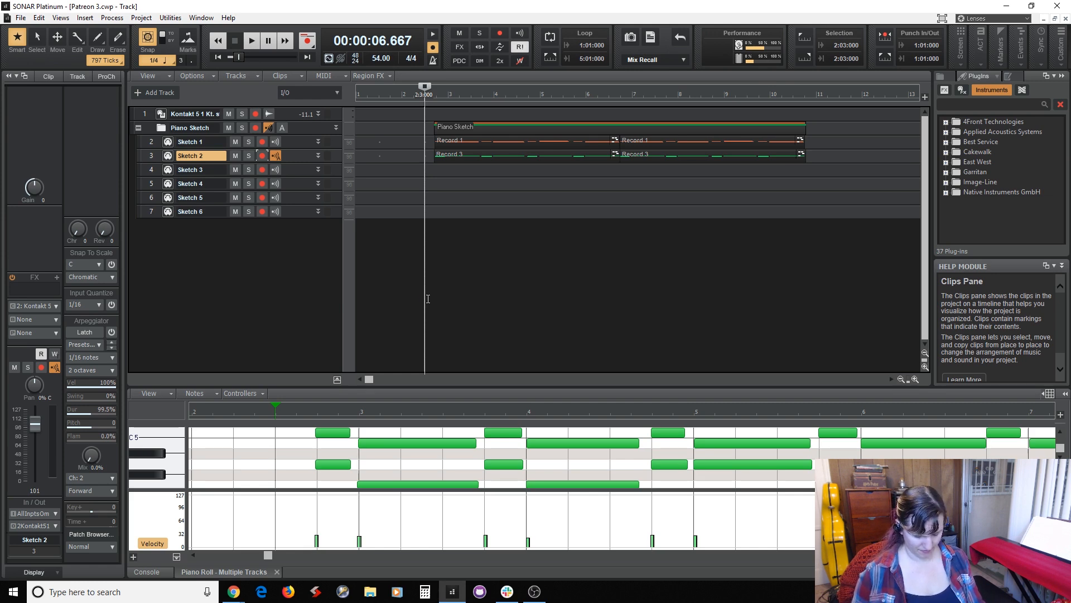
key("space")
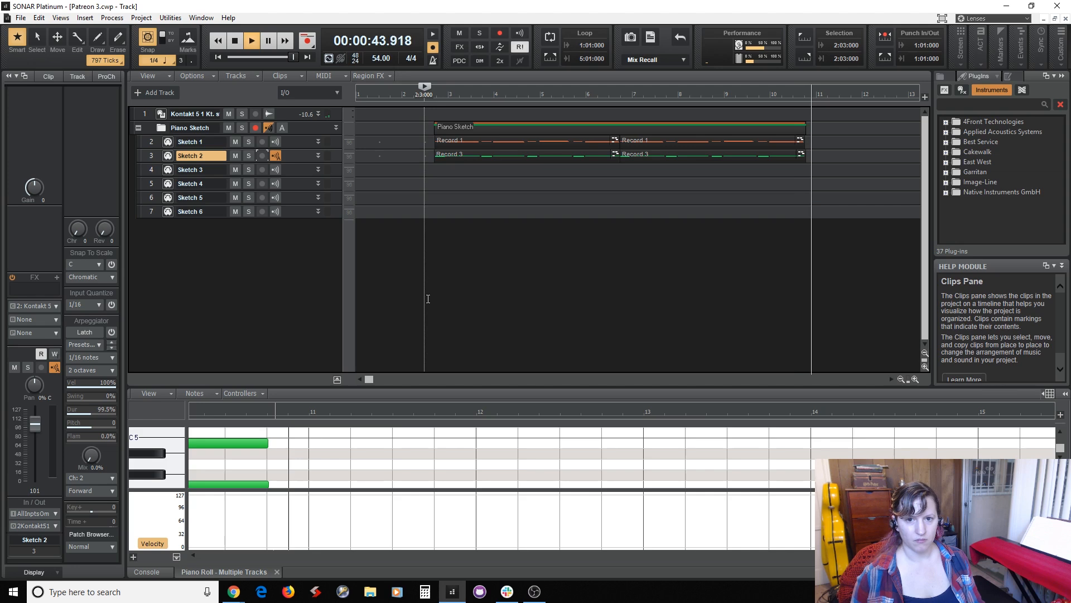
key("space")
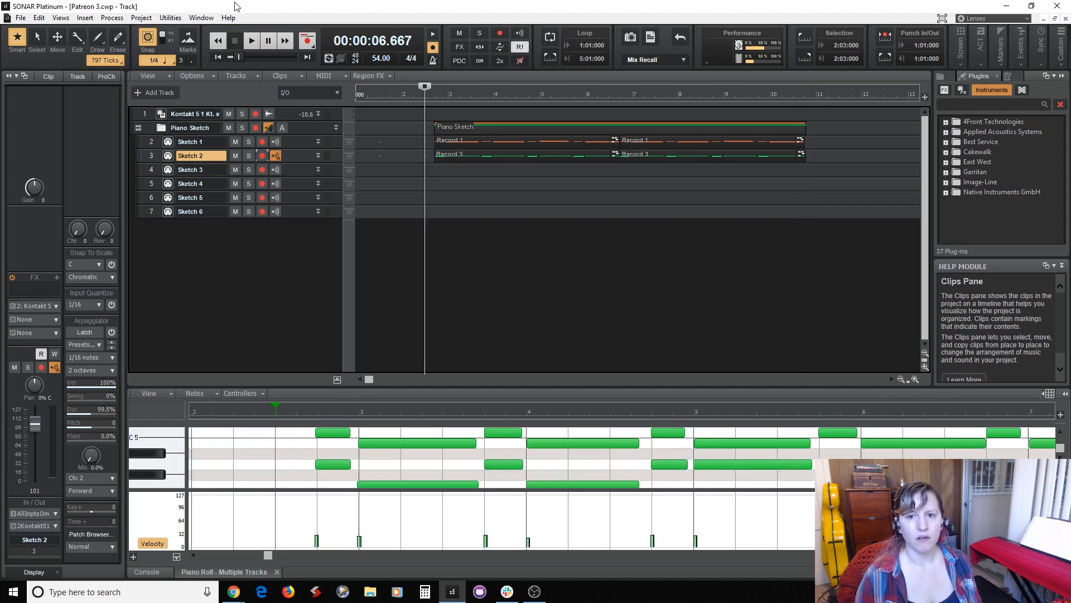
left_click(808, 181)
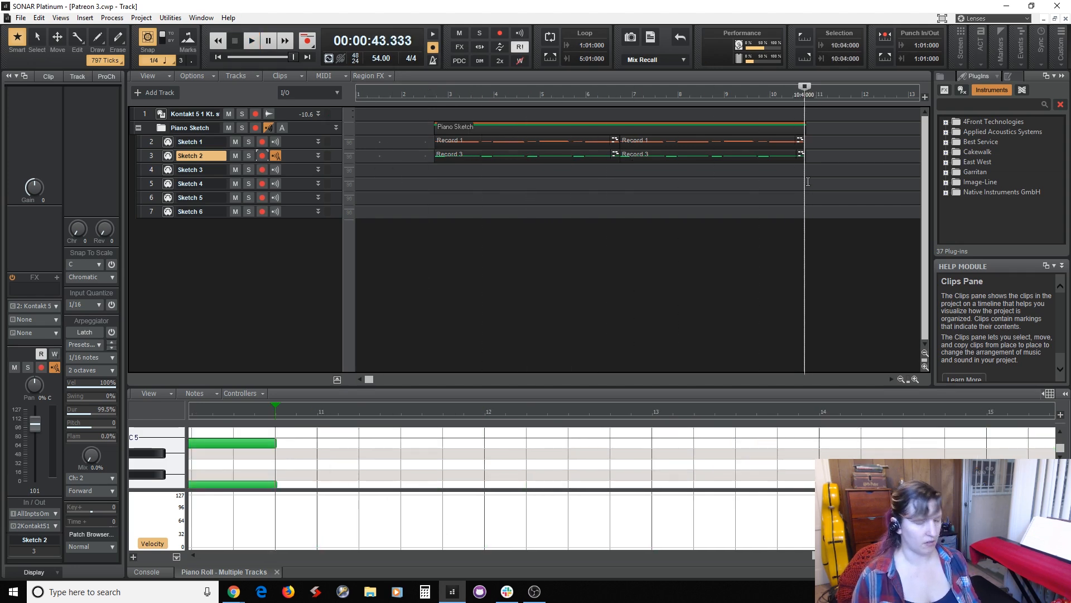
left_click(303, 144)
key("ctrl+v")
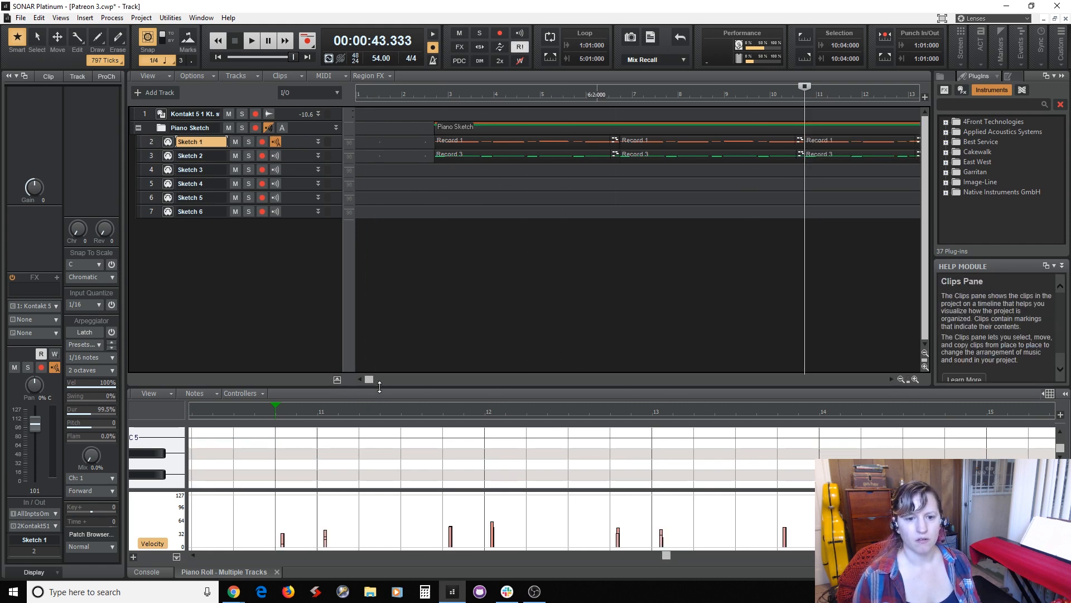
key("ctrl+z")
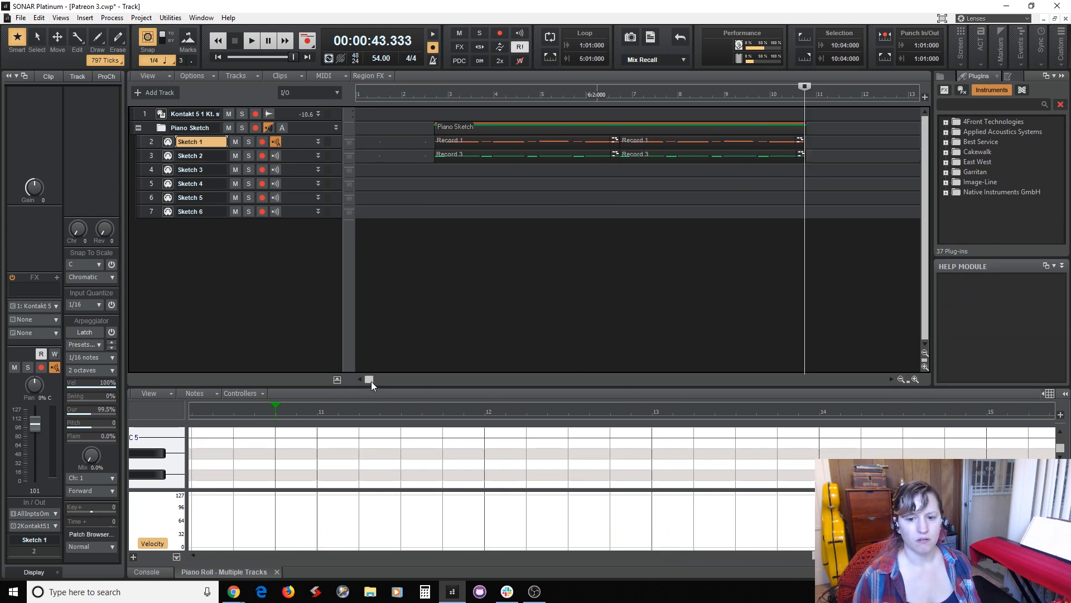
Copy the second pair of Sketch 1 and Sketch 2 clips and paste it at 10:04:000.
left_click(671, 139)
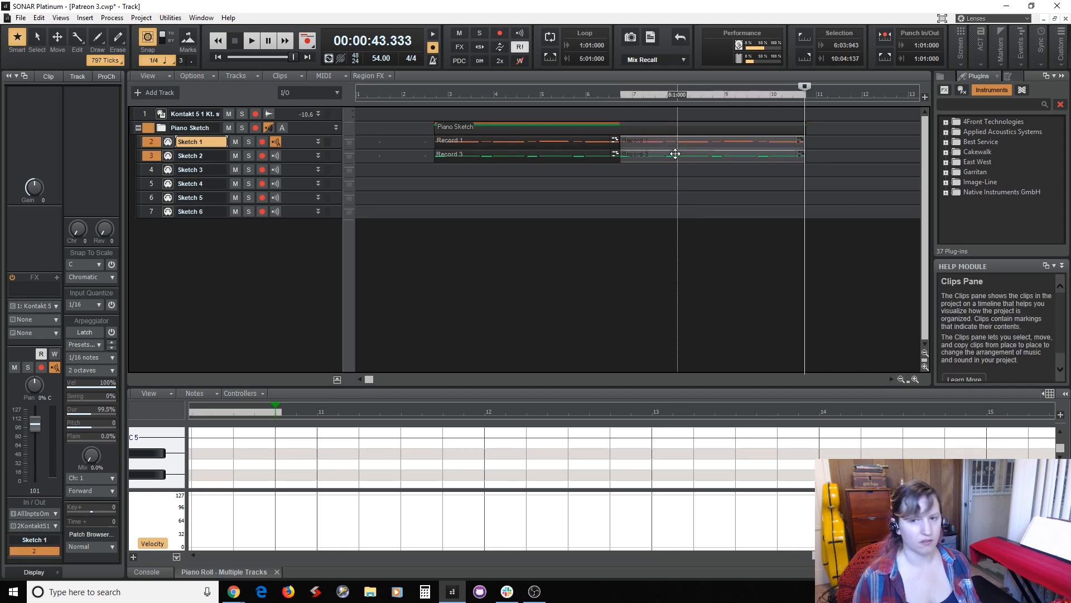
left_click(806, 165)
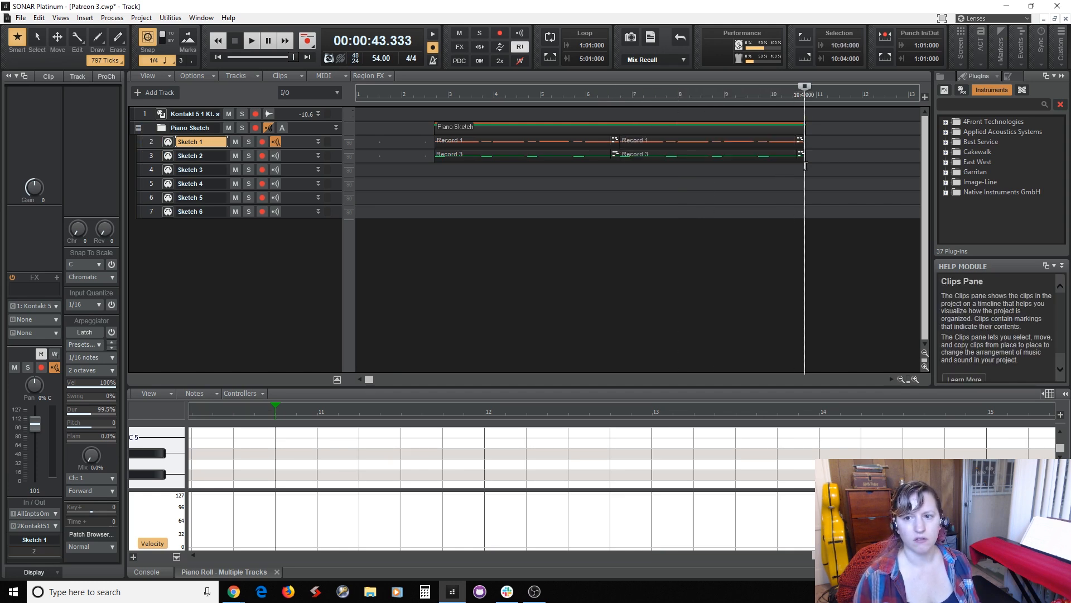
key("ctrl+v")
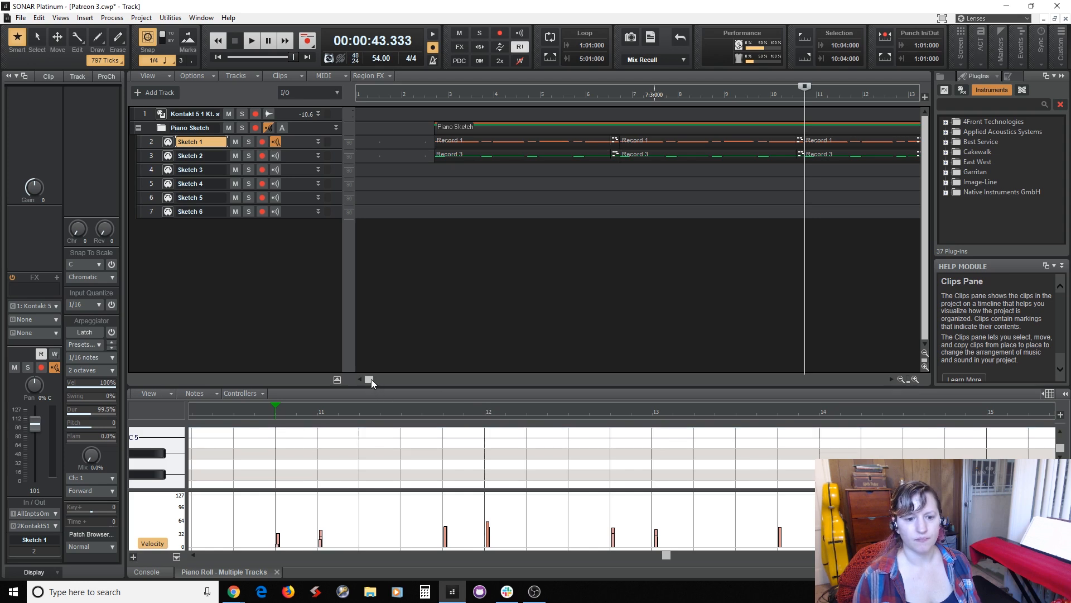
left_click_drag(370, 380, 499, 384)
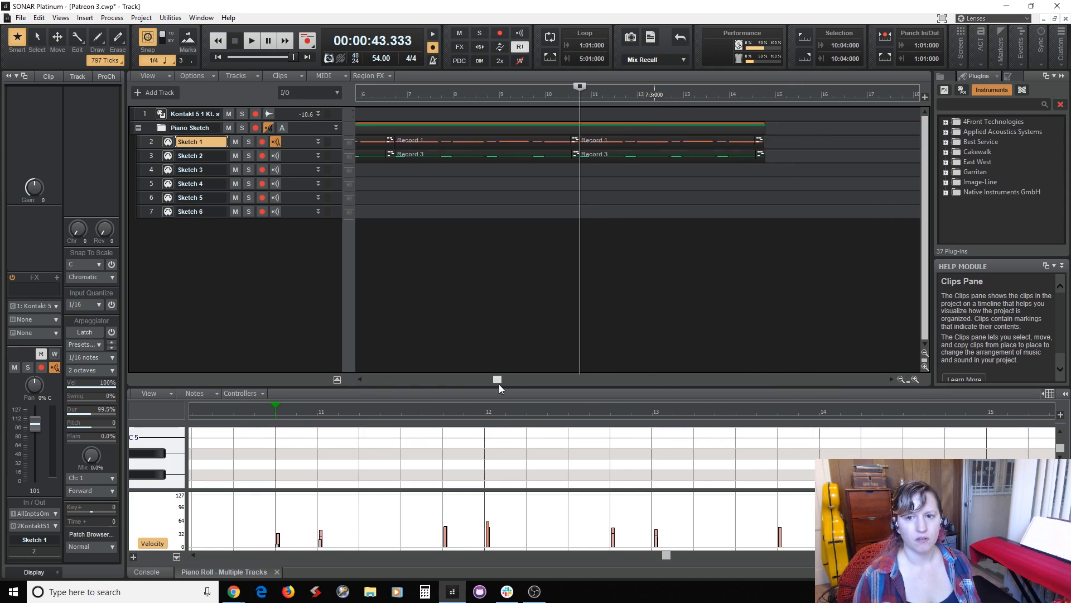
Nudge the notes of the third Sketch 1 and Sketch 2 clips to line up with beat 4 of measure 10.
left_click(622, 138)
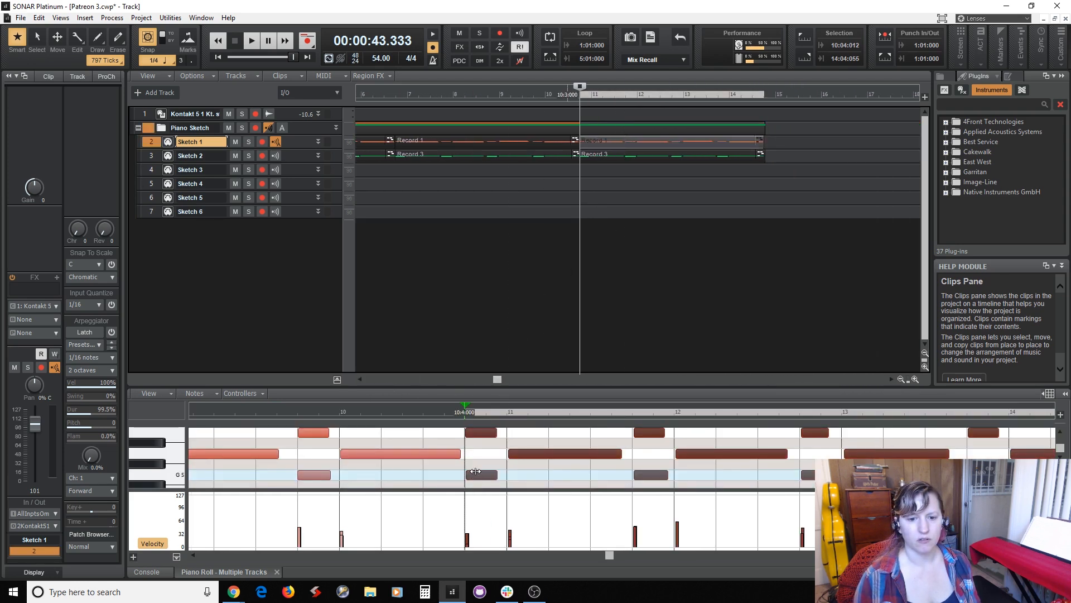
left_click_drag(481, 479, 480, 479)
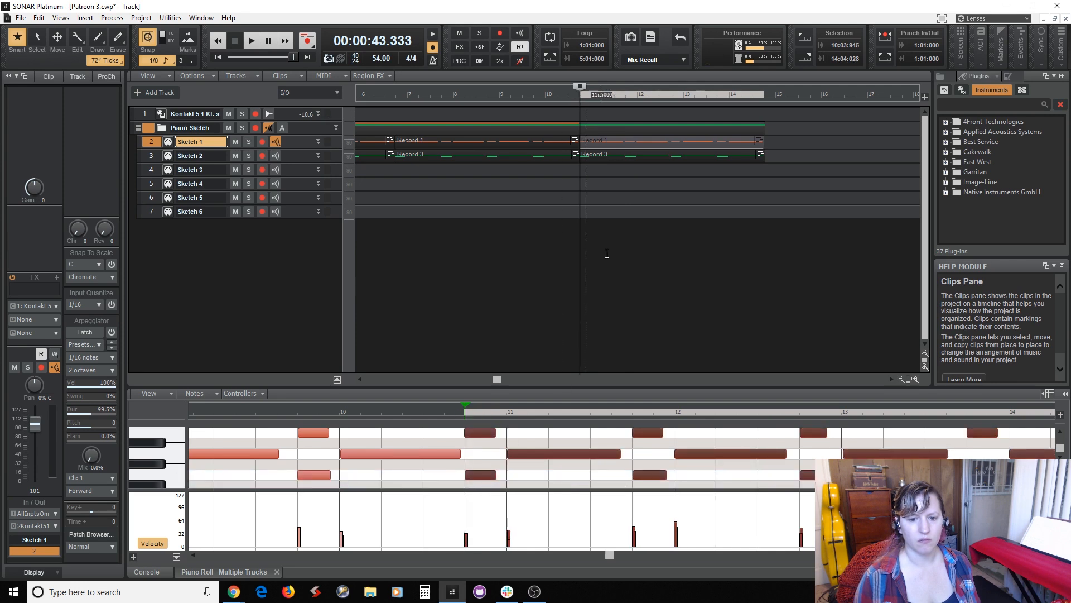
left_click(644, 155)
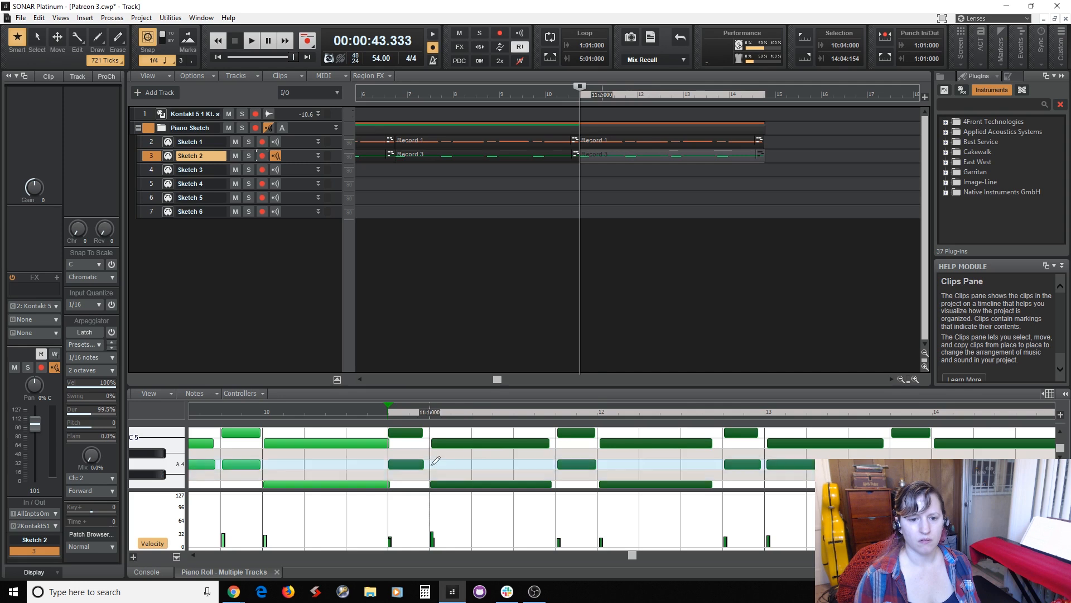
left_click_drag(409, 464, 408, 464)
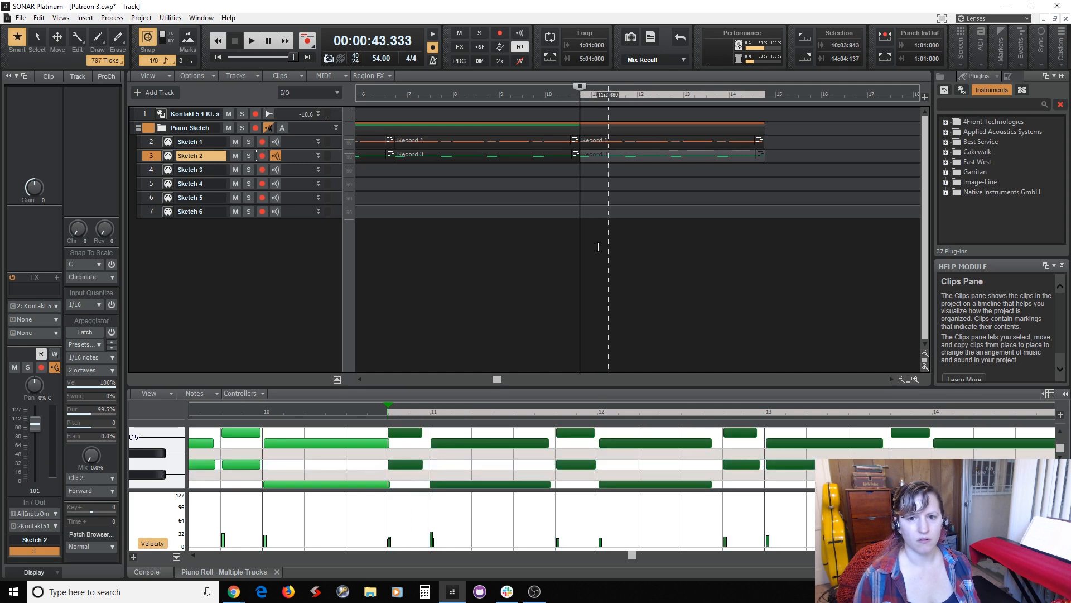
Play the three piano sketch repeats from 2:04:000 to check how they sound together.
left_click(569, 259)
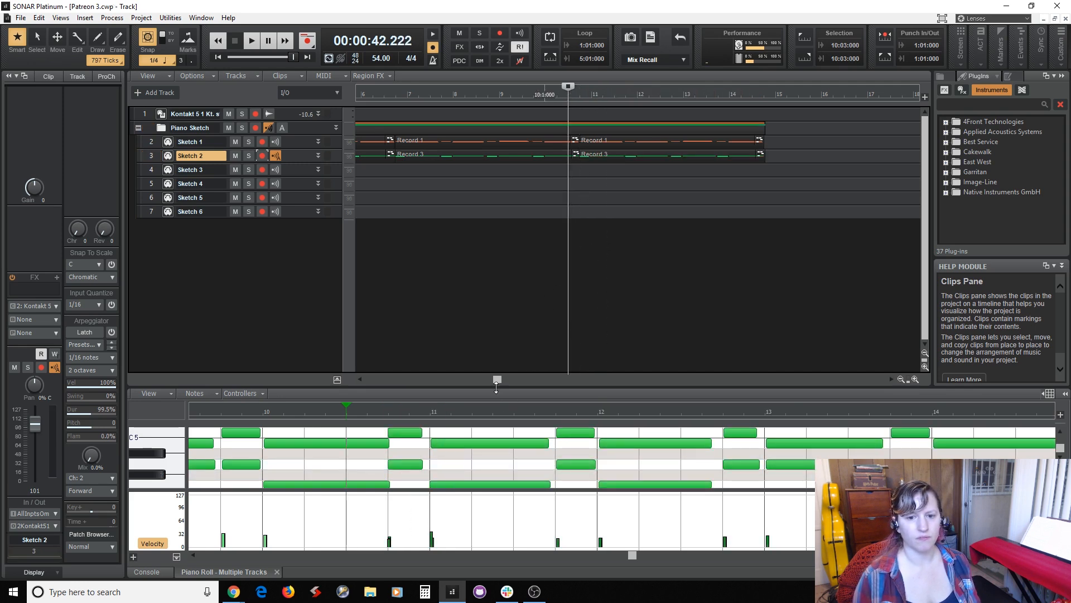
left_click_drag(497, 379, 402, 380)
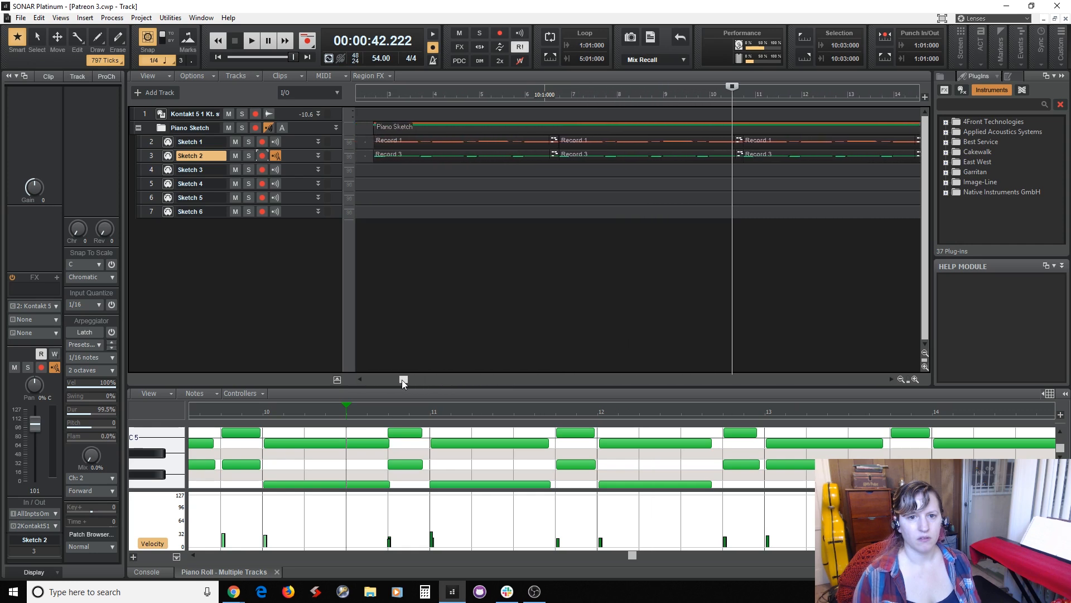
left_click(557, 315)
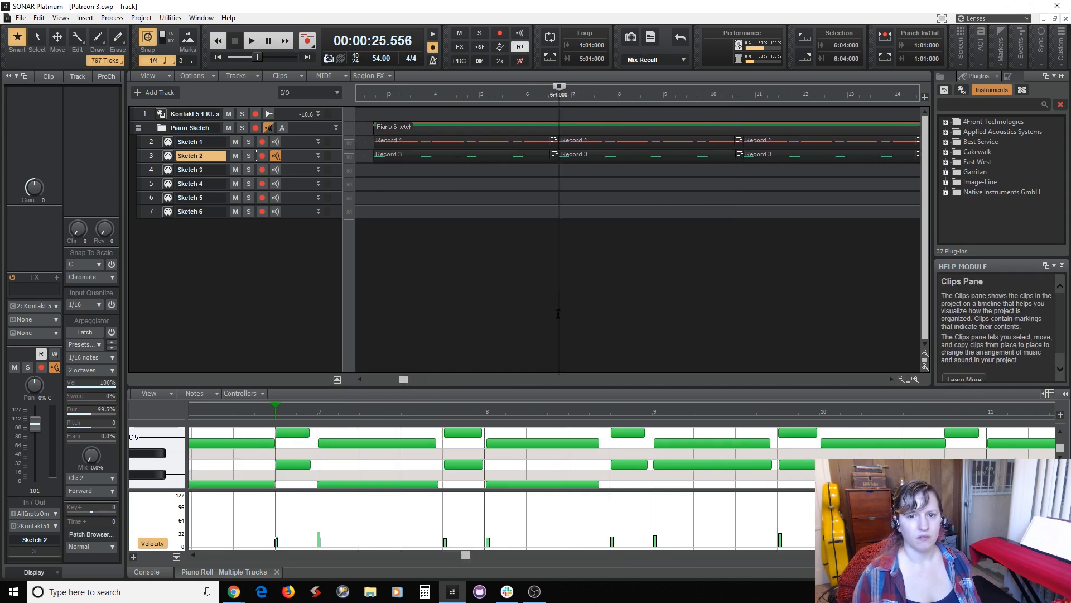
left_click(370, 298)
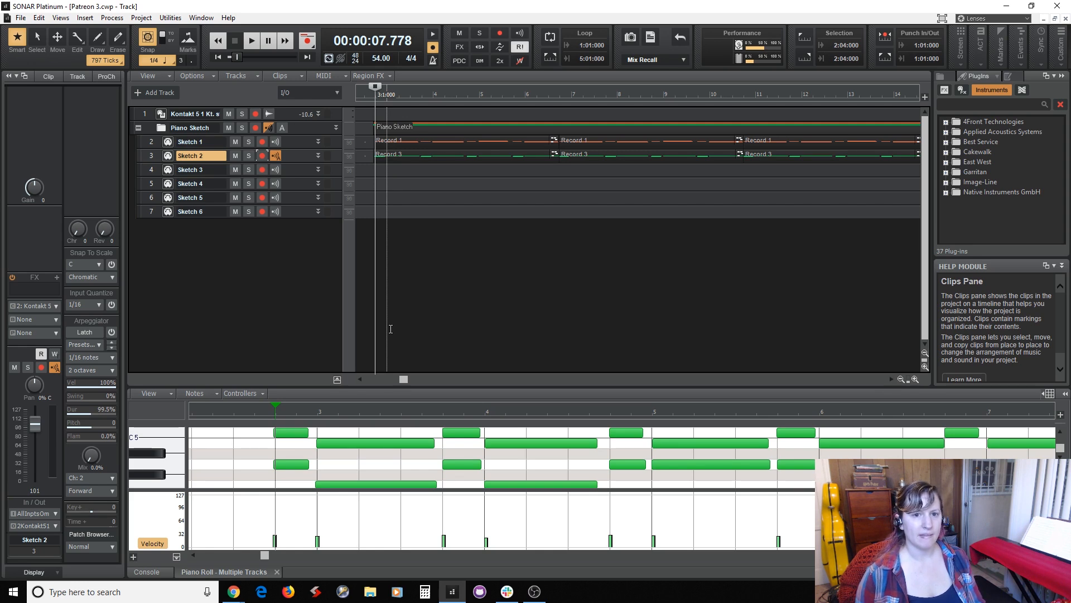
key("space")
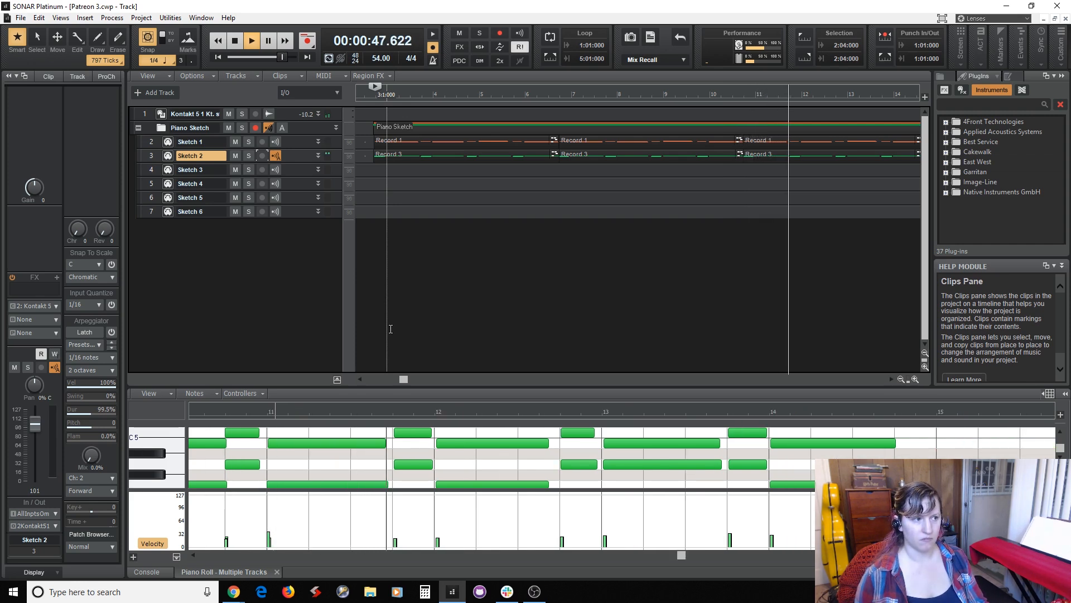
key("space")
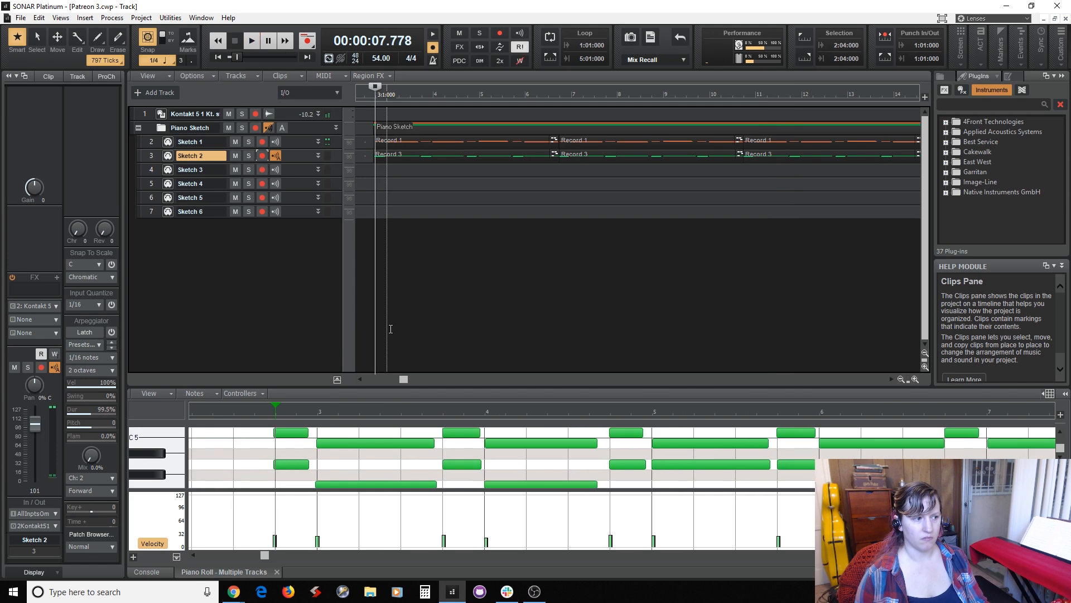
Arm the Sketch 3 track and record a new MIDI part over the existing clips from 6:01:000 to about measure 15.
left_click(525, 328)
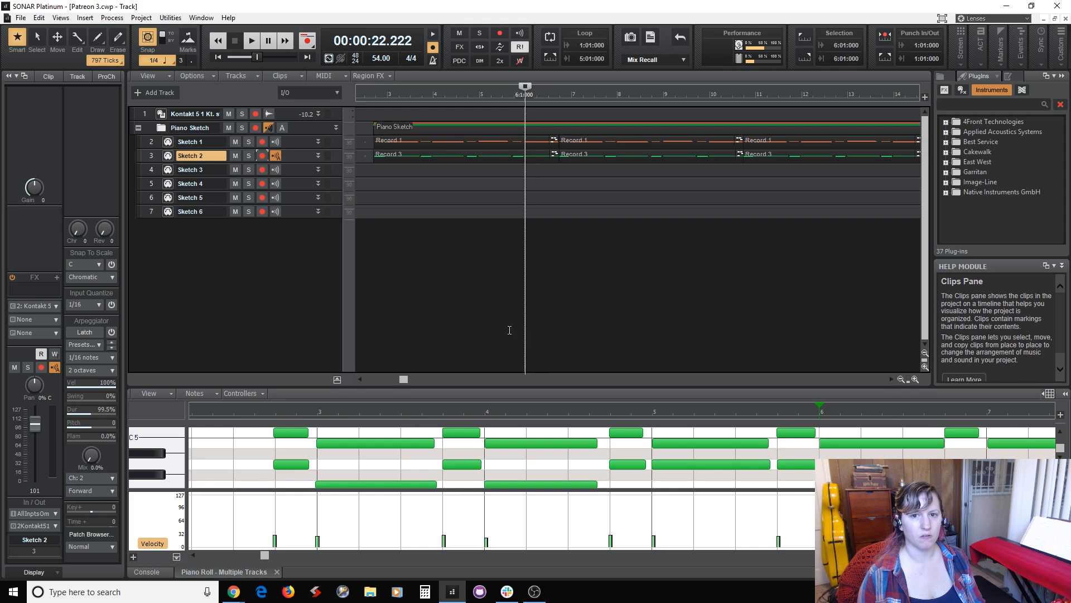
left_click(261, 170)
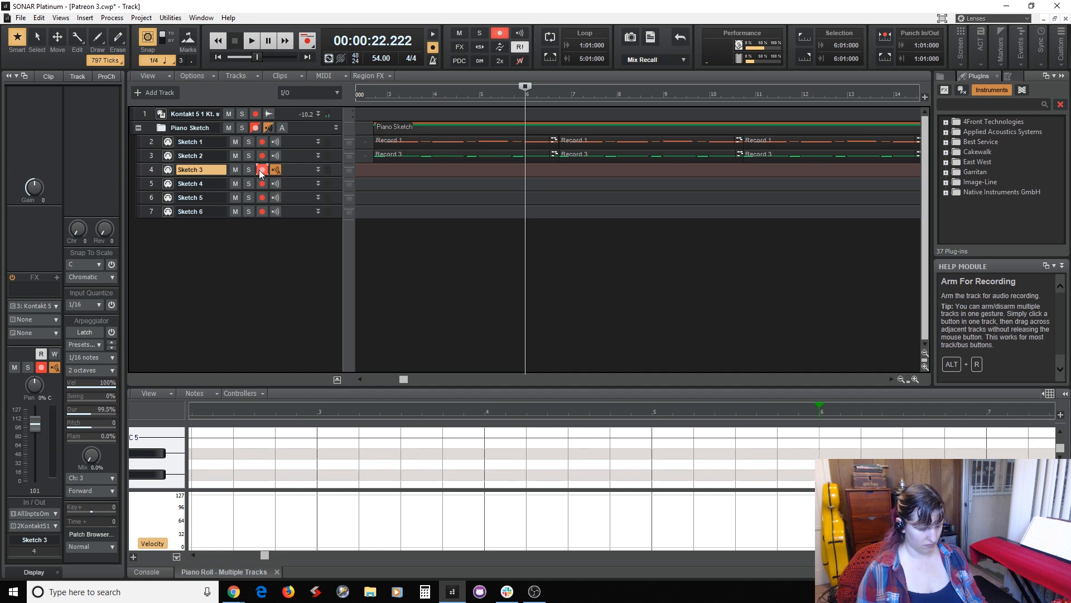
key("r")
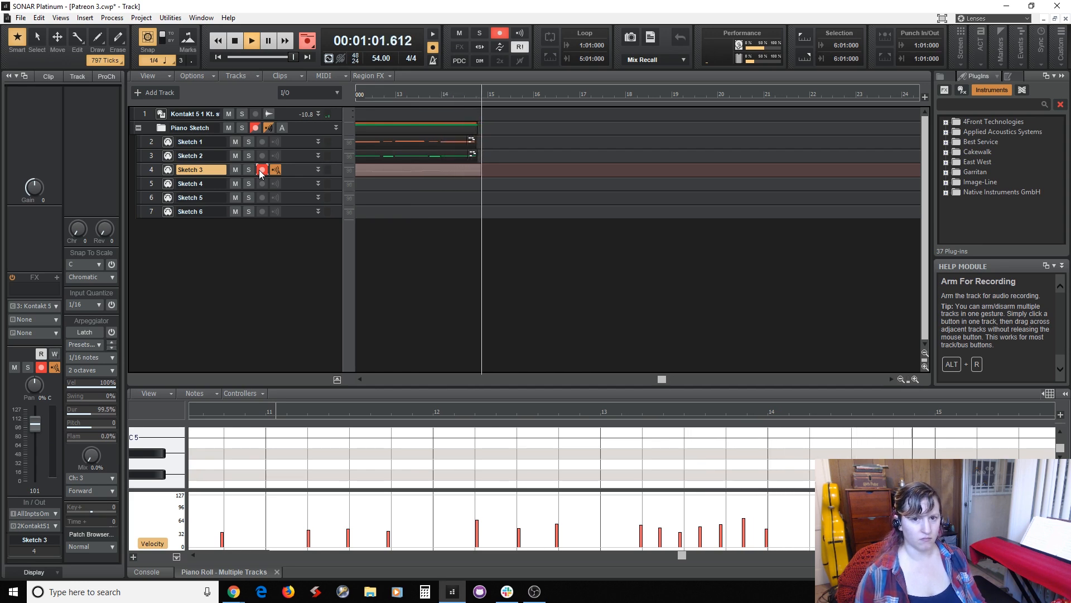
key("space")
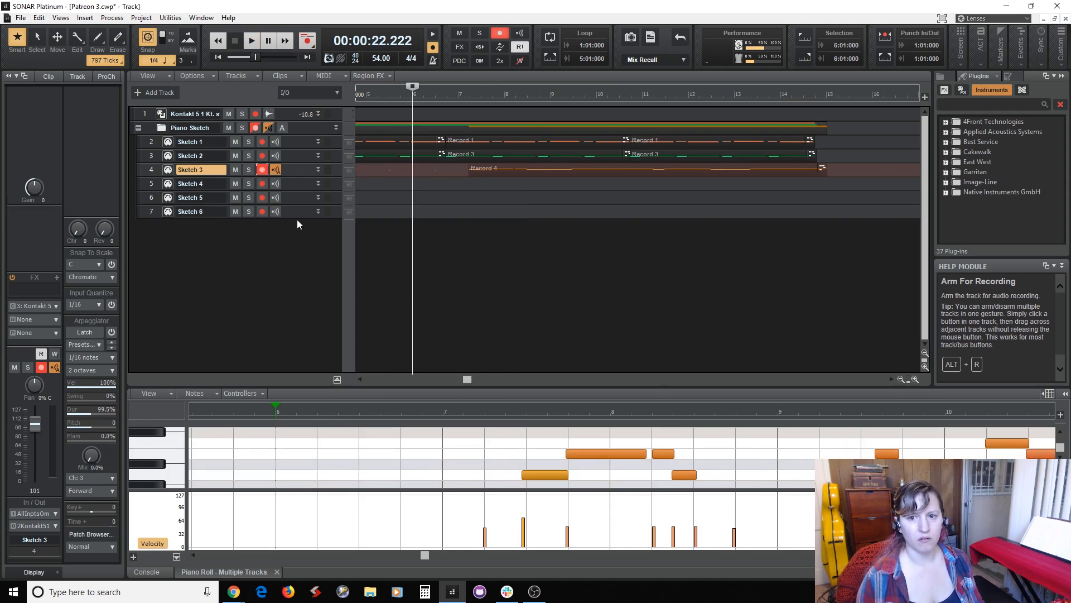
Quantize the new Sketch 3 clip's start times to 1/4 Triplet at 65 percent strength and save the project.
left_click(561, 167)
key("q")
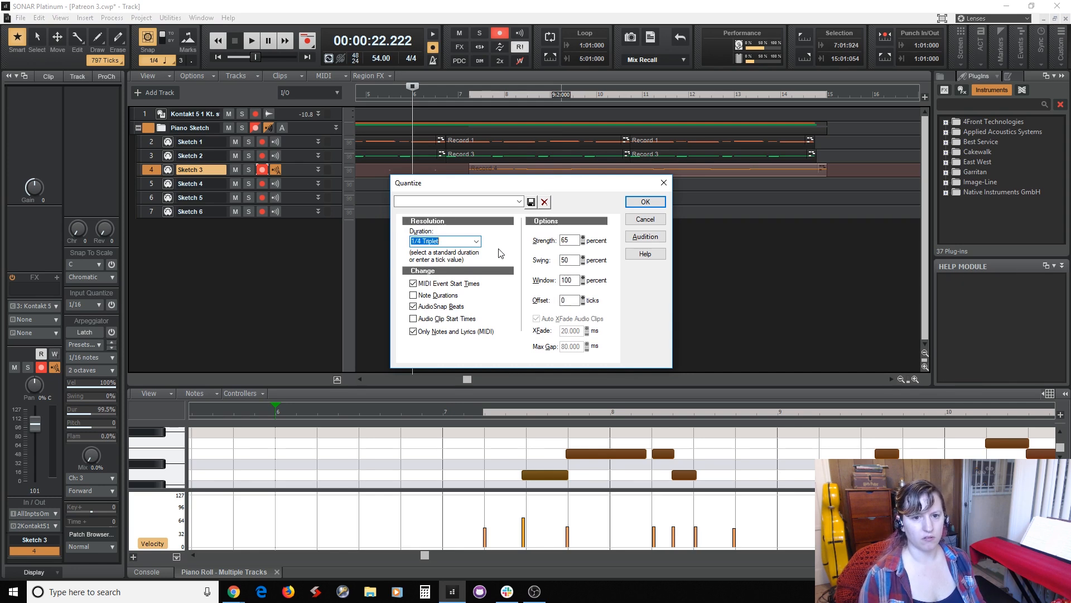
key("Return")
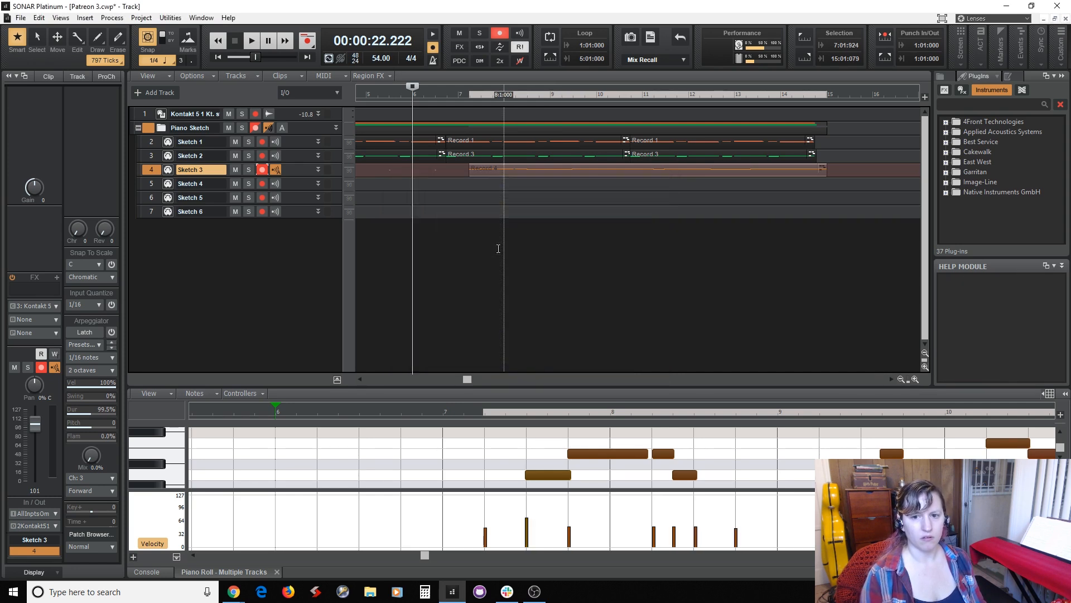
key("ctrl+s")
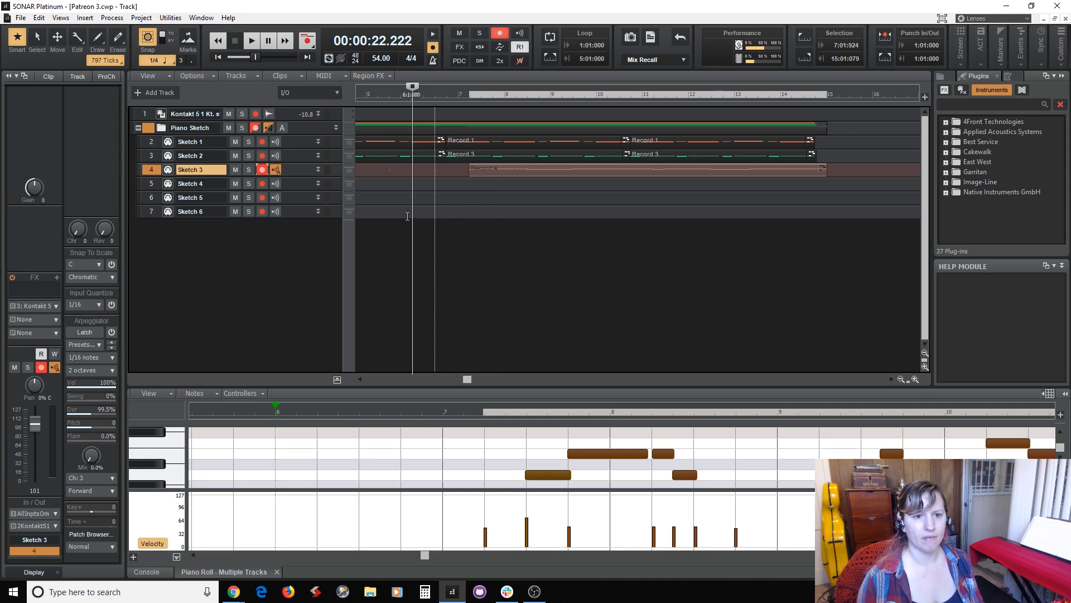
Disarm the Sketch 3 track and set the playback position to 2:03:000, just before the piano sketch.
left_click(261, 168)
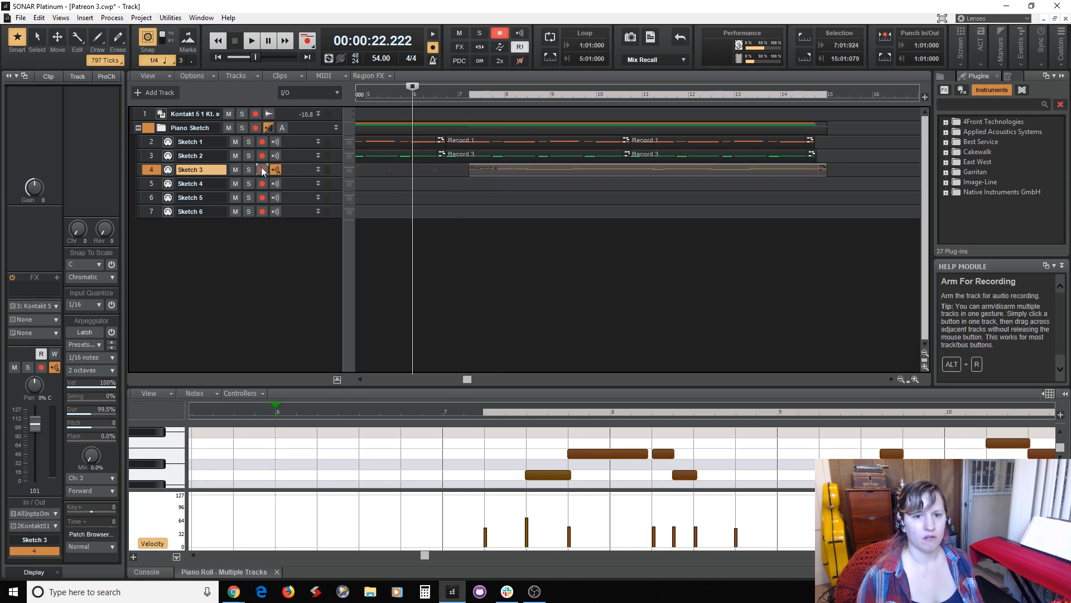
left_click_drag(468, 378, 398, 380)
left_click(373, 292)
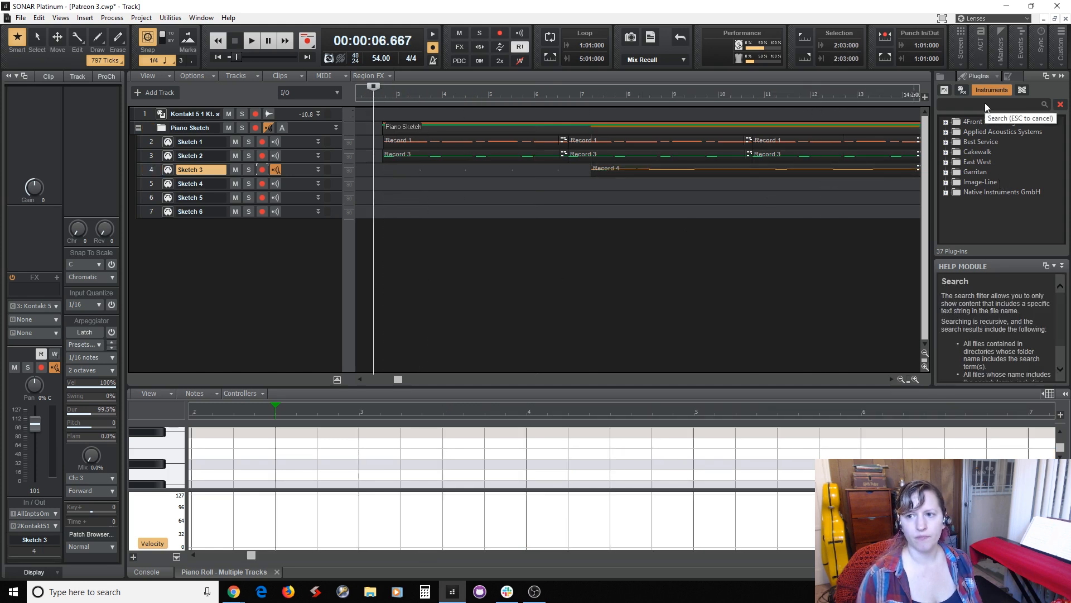
Open the Kontakt instrument and remove all six Vienna Grand with Overtones instruments from its rack.
left_click(161, 115)
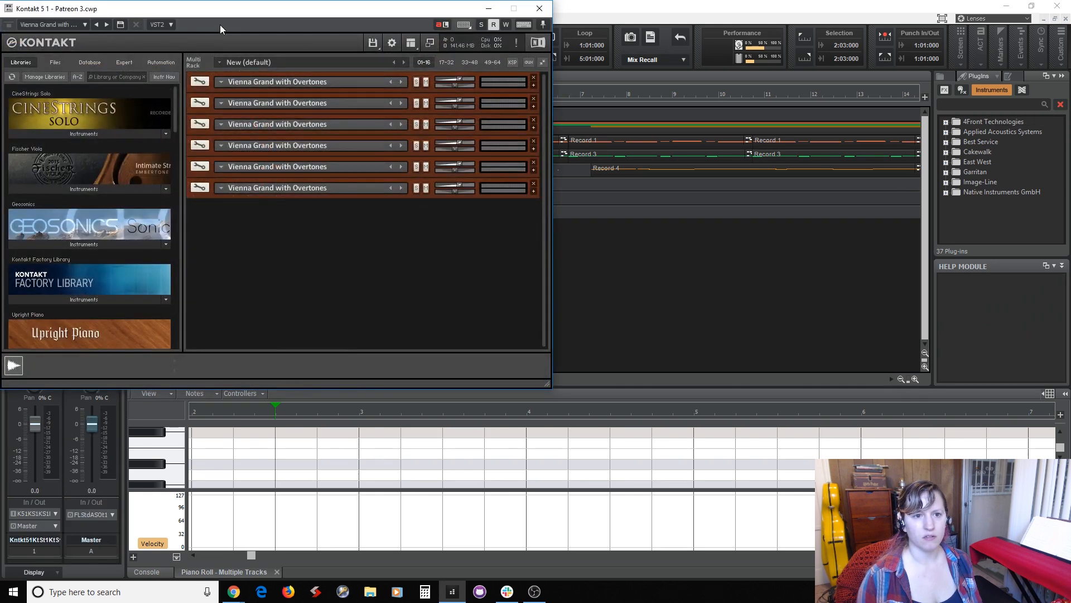
left_click_drag(236, 14, 470, 77)
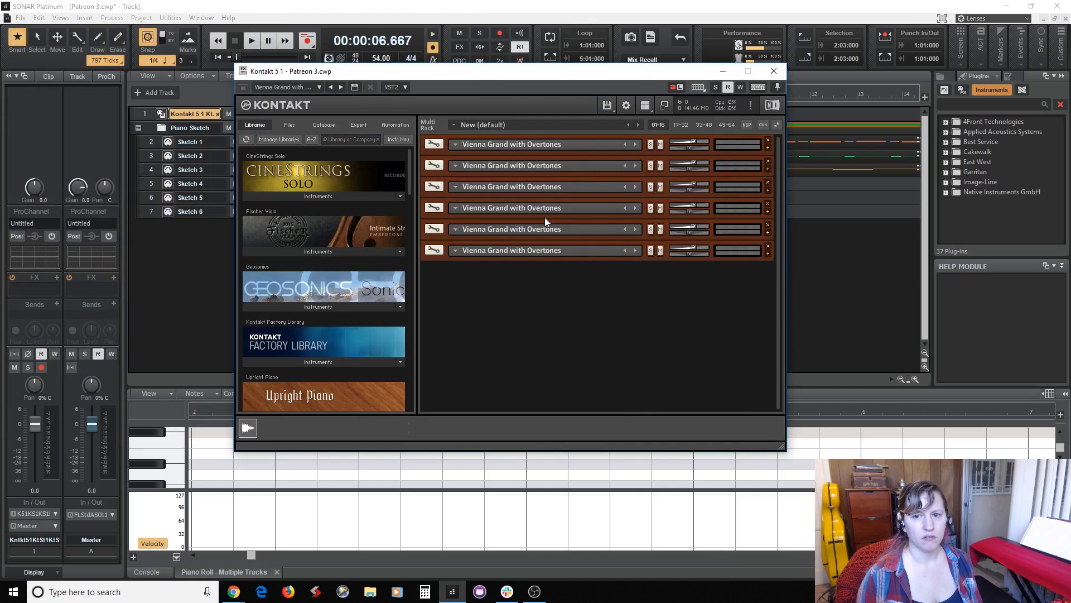
left_click(768, 140)
left_click(768, 141)
left_click(767, 140)
left_click(768, 141)
left_click(767, 140)
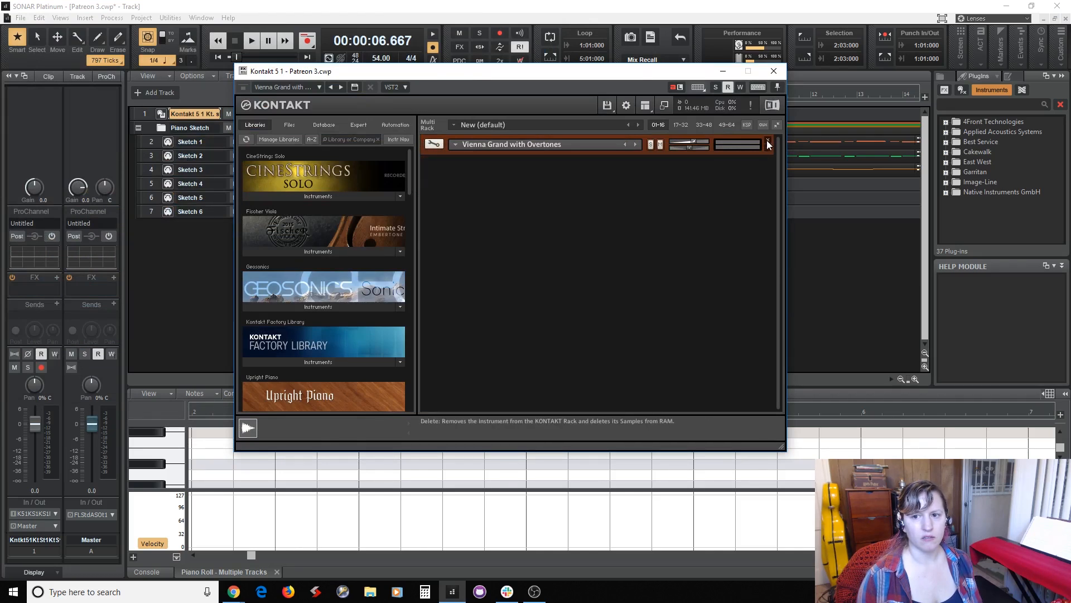
left_click(767, 141)
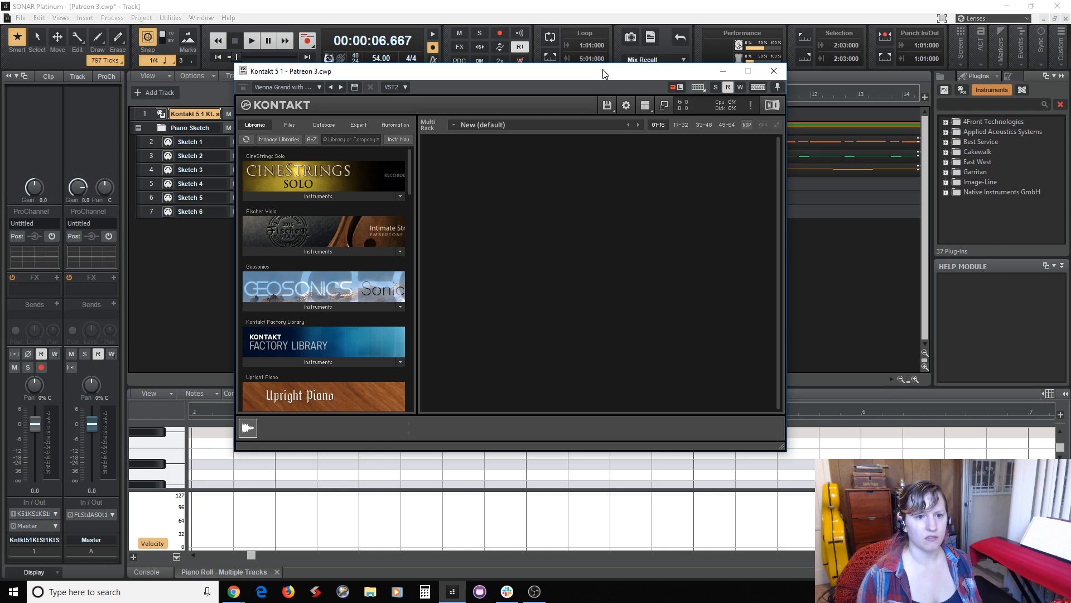
Load six instances of Alicias Keys.nki from the Alicias Keys library into the empty Kontakt rack.
scroll(347, 303, "down", 5)
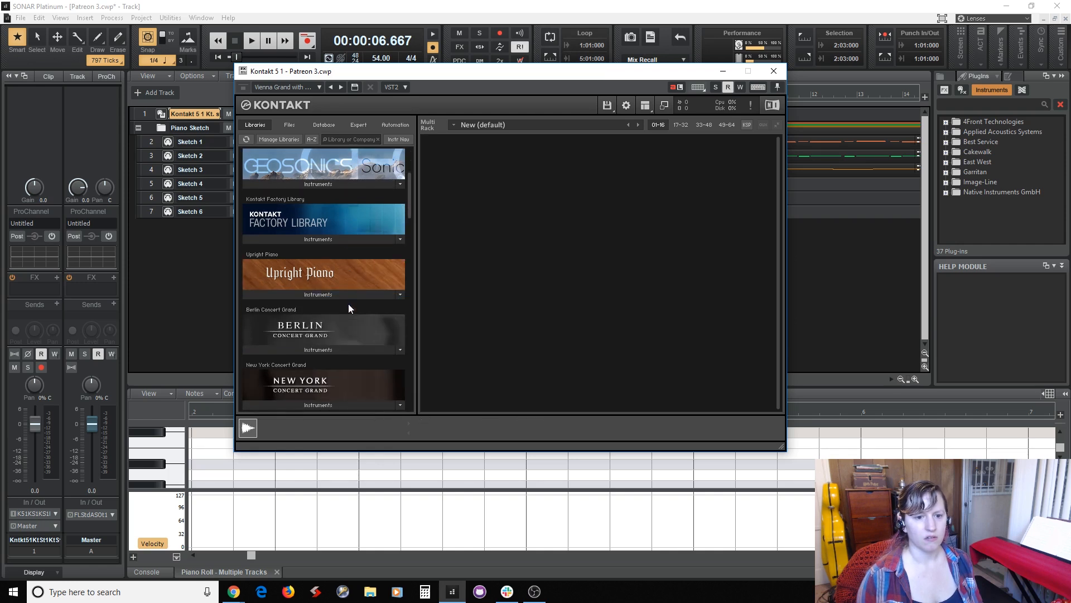
scroll(349, 304, "down", 4)
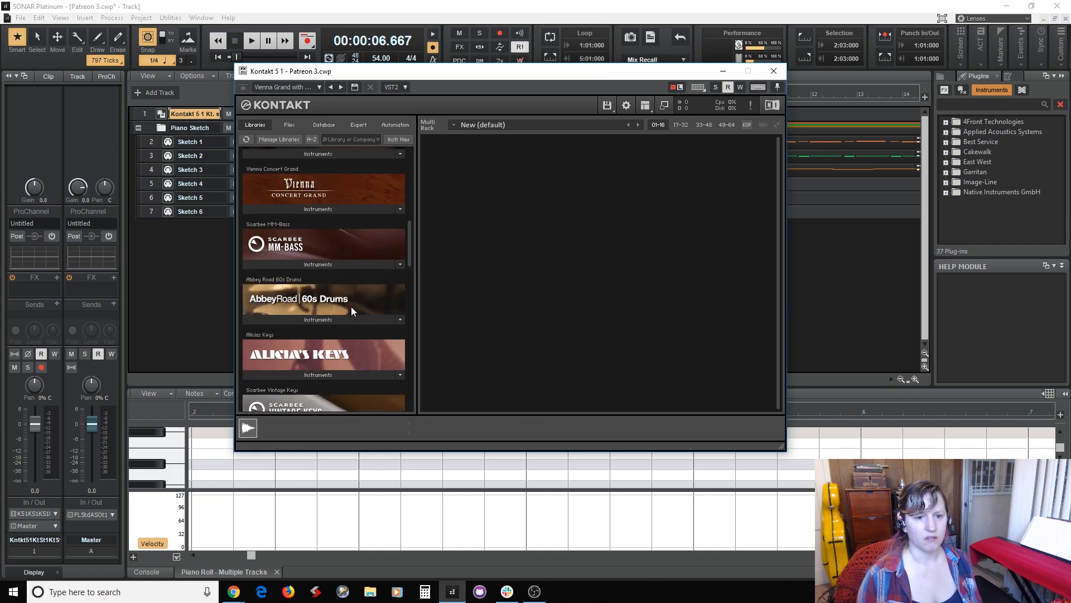
left_click(341, 337)
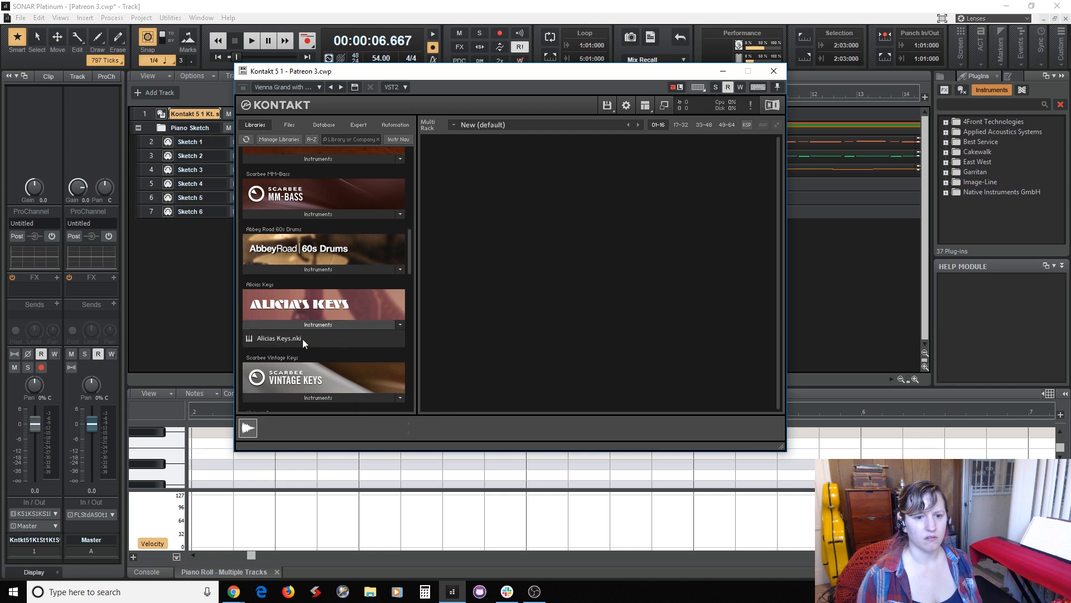
double_click(287, 340)
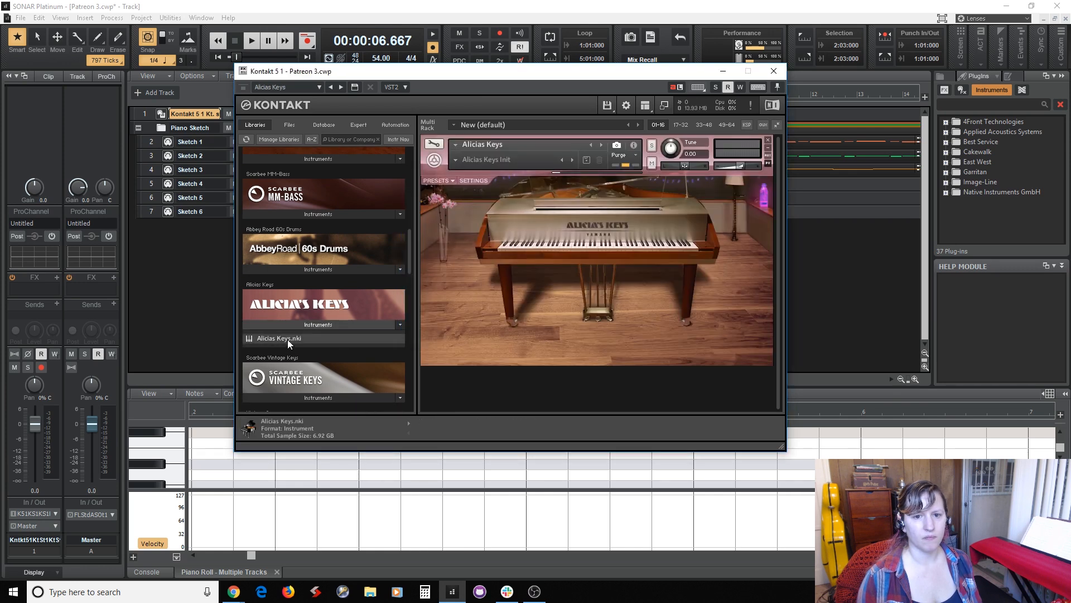
double_click(287, 339)
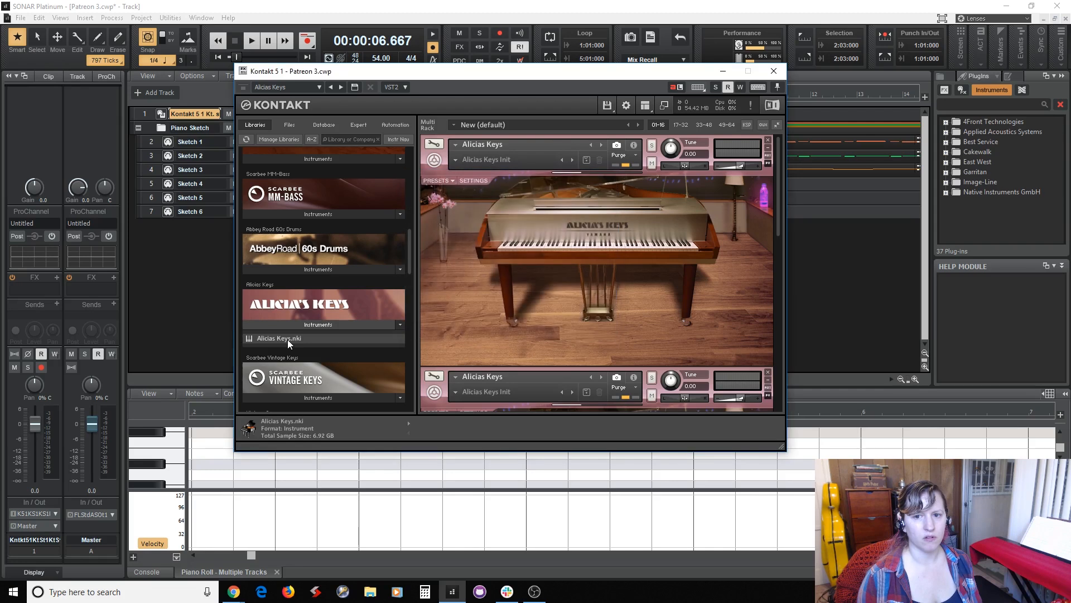
double_click(288, 339)
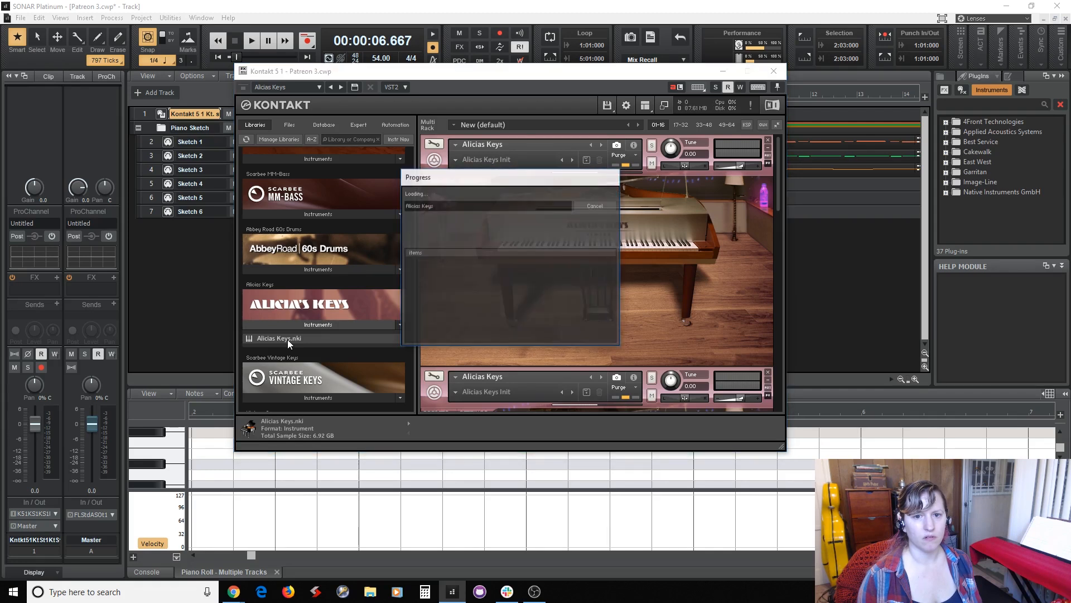
double_click(287, 340)
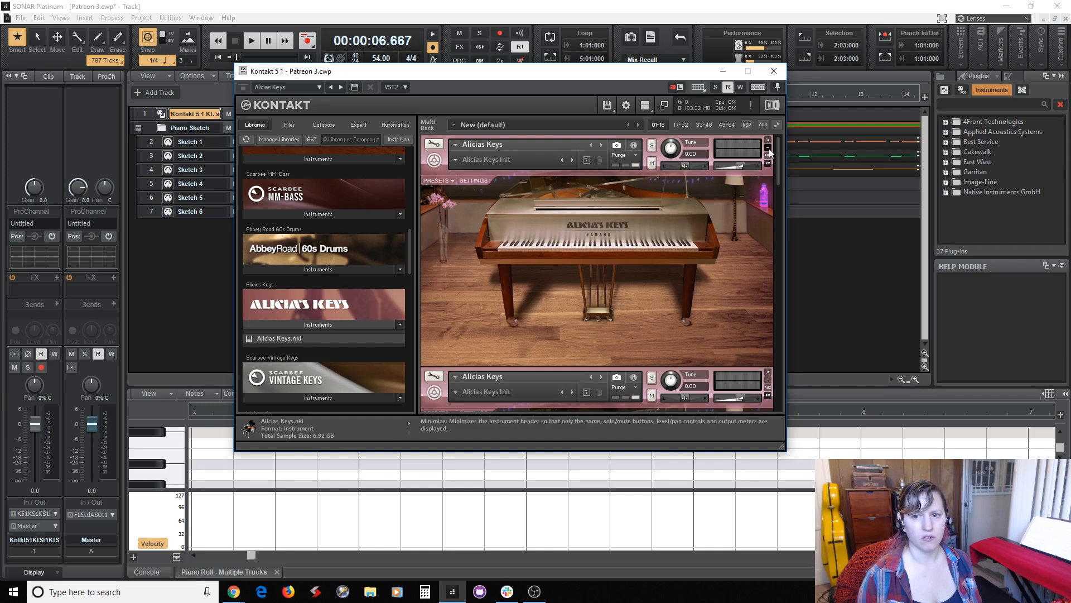
Minimize the headers of all six Alicias Keys instruments in the rack.
left_click(769, 147)
left_click(768, 168)
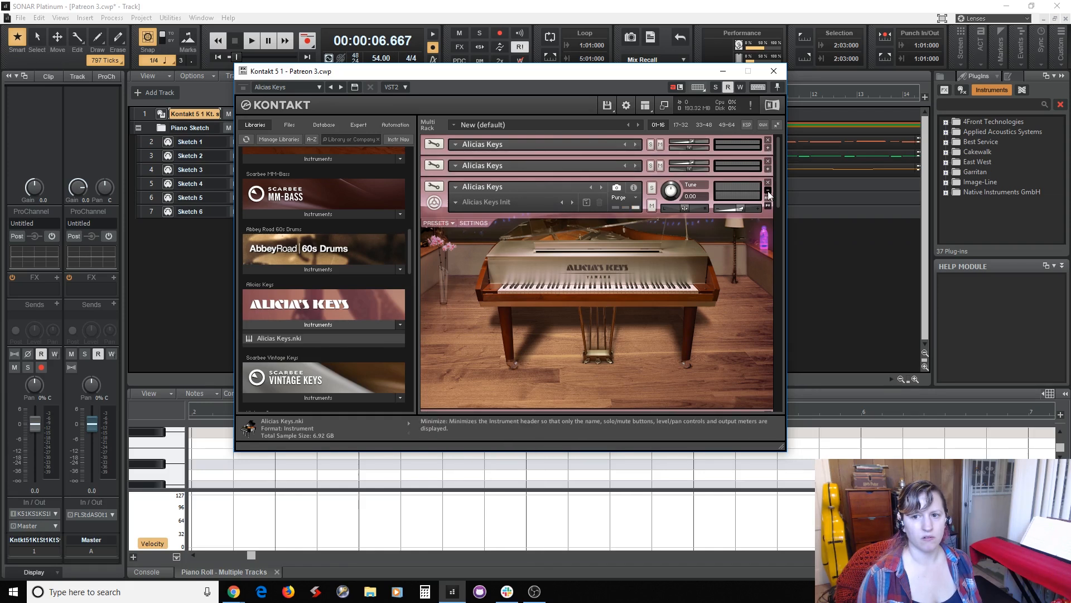
left_click(769, 189)
left_click(768, 211)
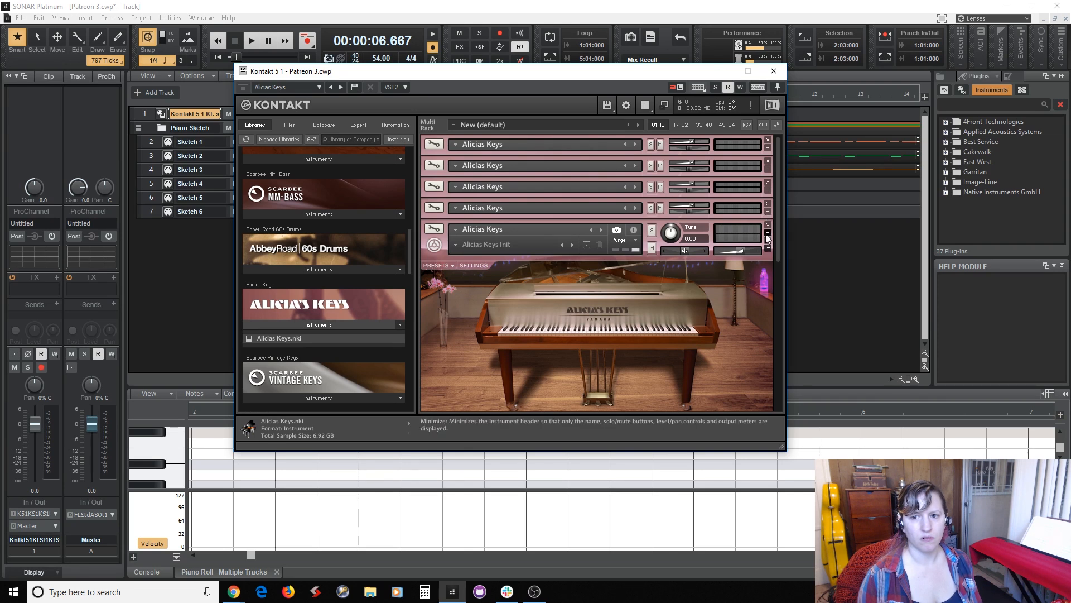
left_click(766, 233)
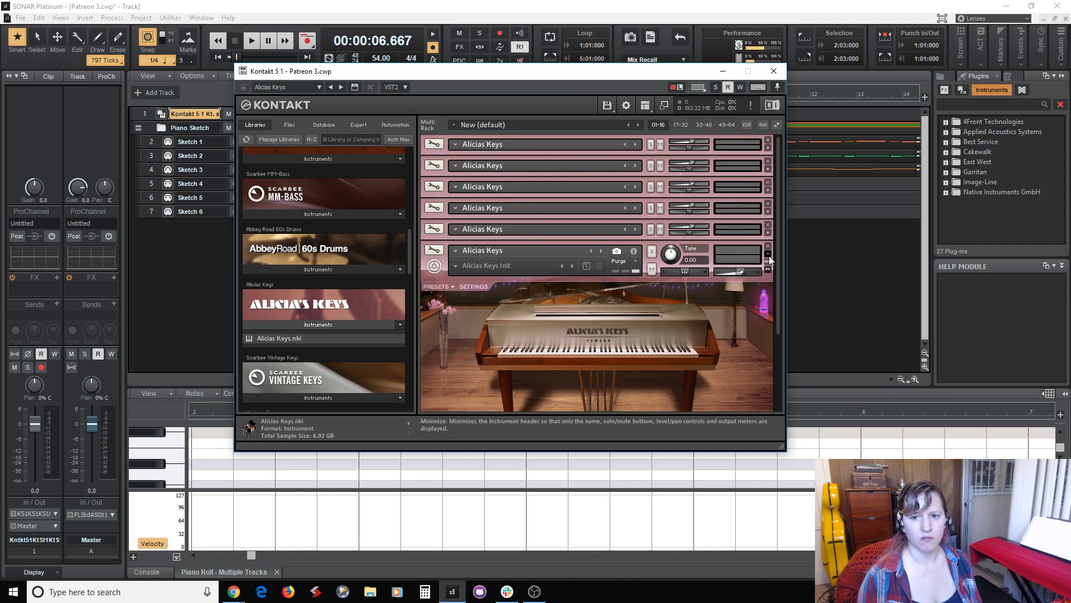
left_click(768, 253)
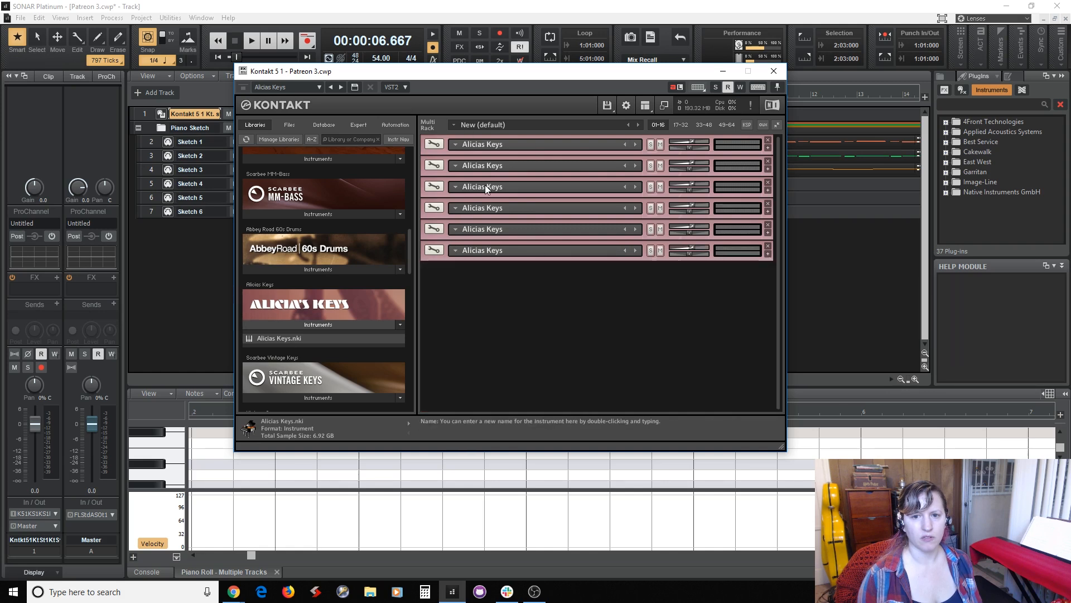
Expand the first Alicias Keys instrument and look through its room settings and edit mode.
left_click(768, 147)
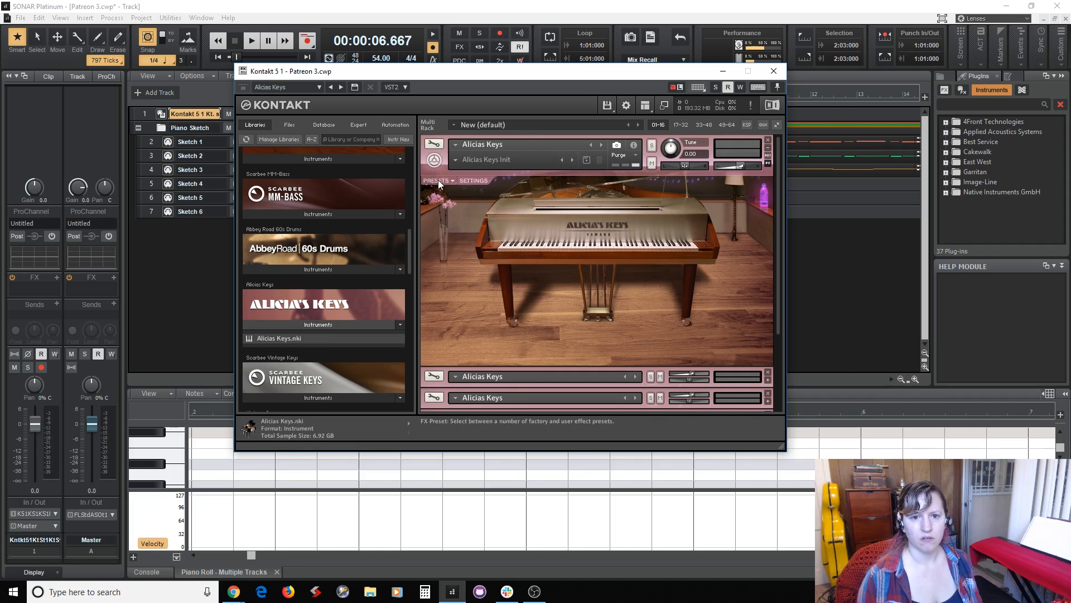
left_click(473, 180)
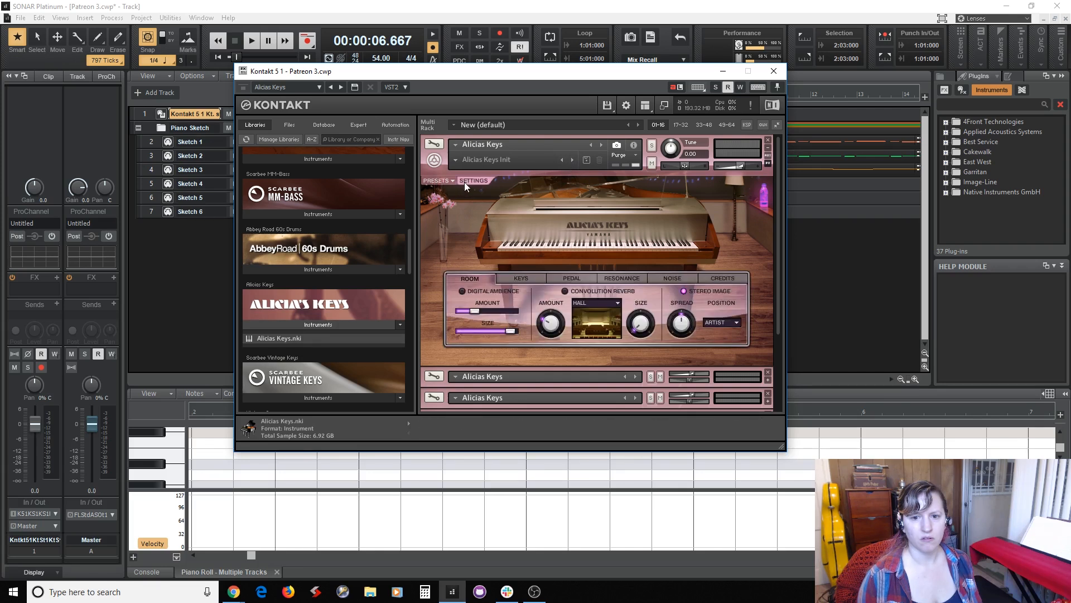
left_click(464, 182)
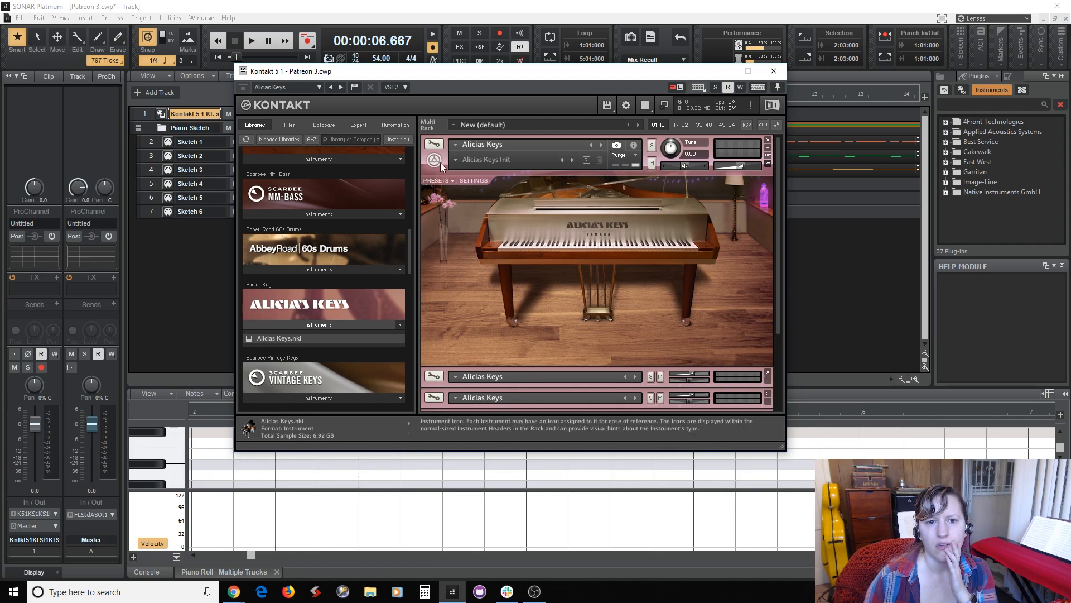
left_click(440, 143)
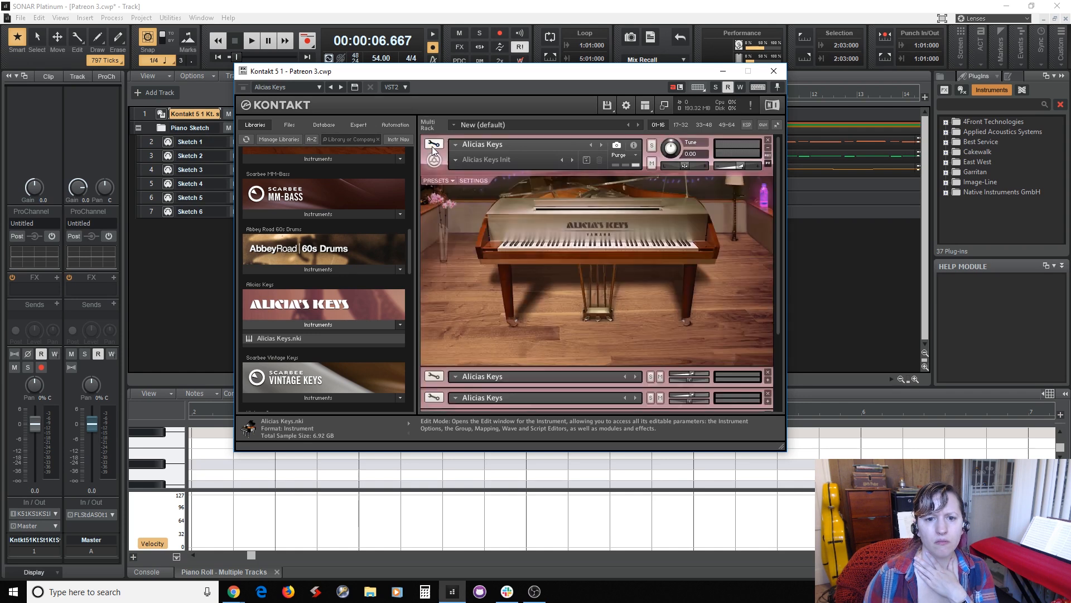
left_click(433, 144)
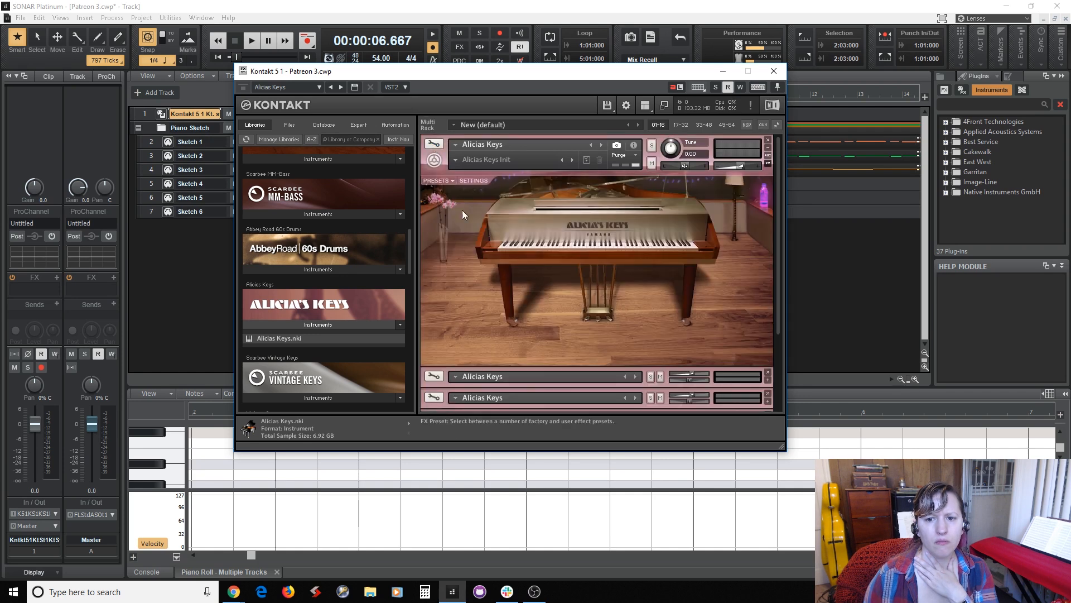
Close the Kontakt window, audition the new piano sound on Sketch 6 through Sketch 1, and play back the arrangement.
left_click(773, 71)
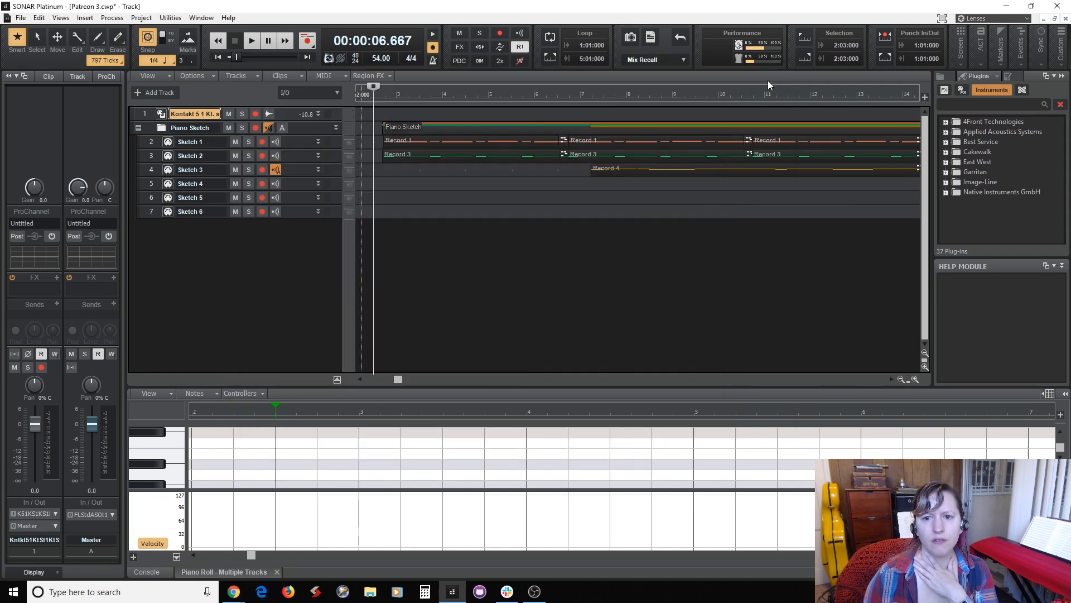
left_click(301, 208)
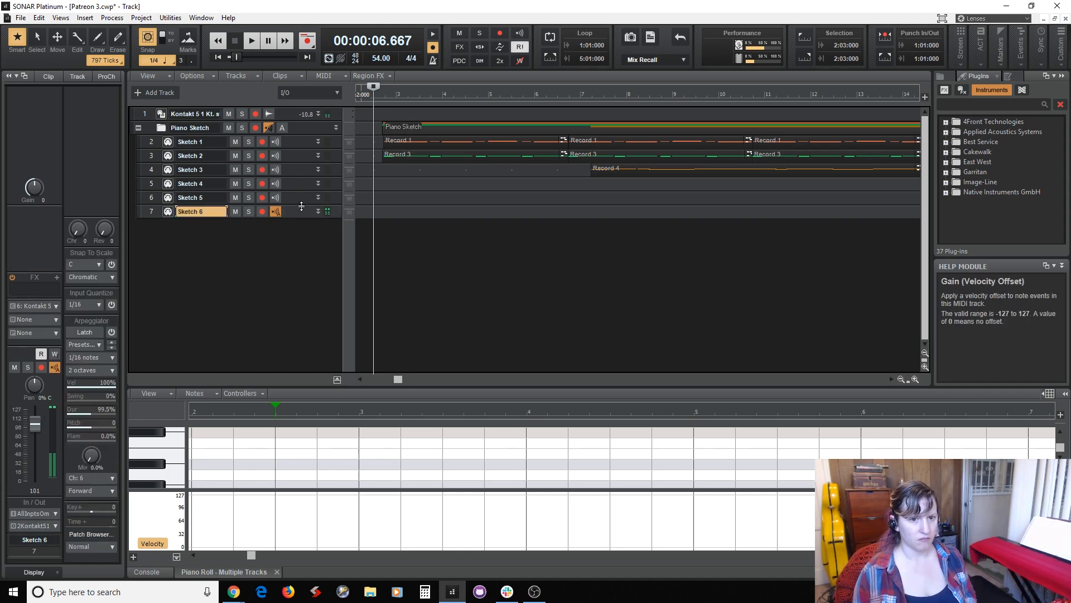
left_click(302, 195)
left_click(302, 183)
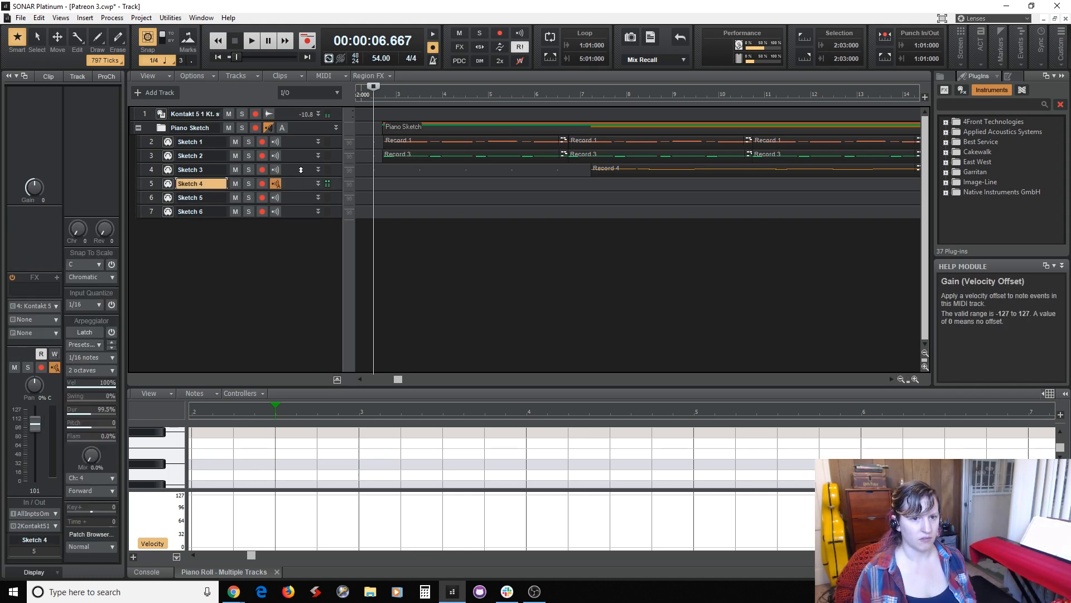
left_click(301, 169)
left_click(302, 155)
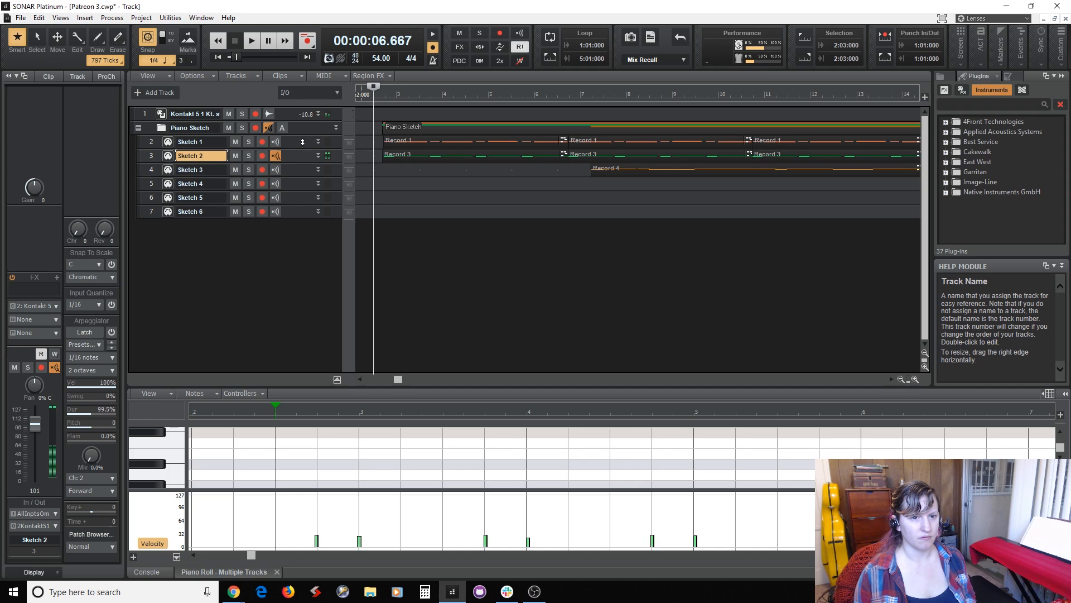
left_click(302, 142)
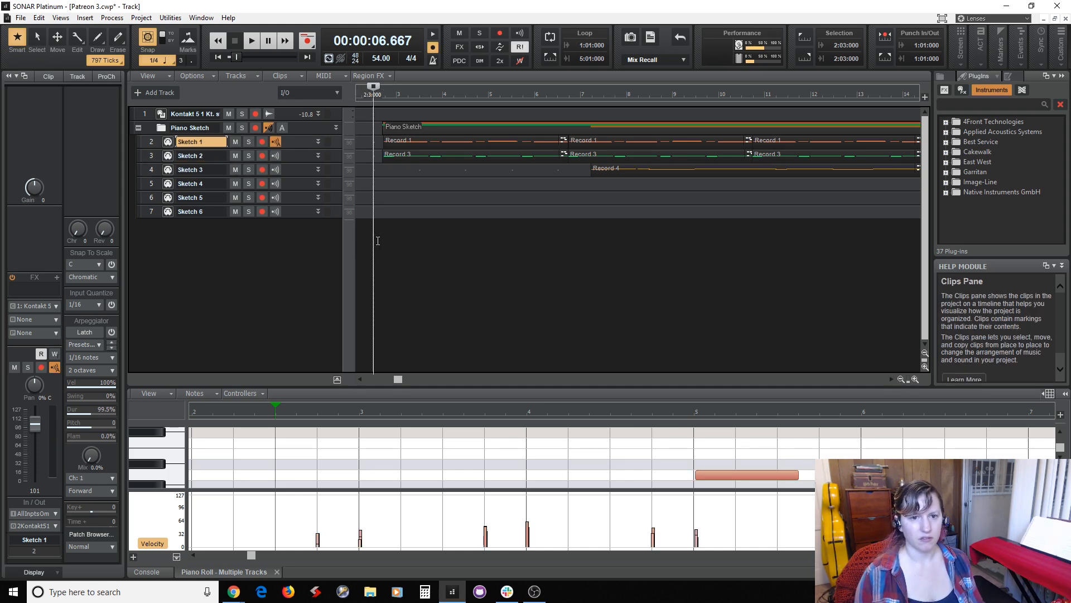
key("space")
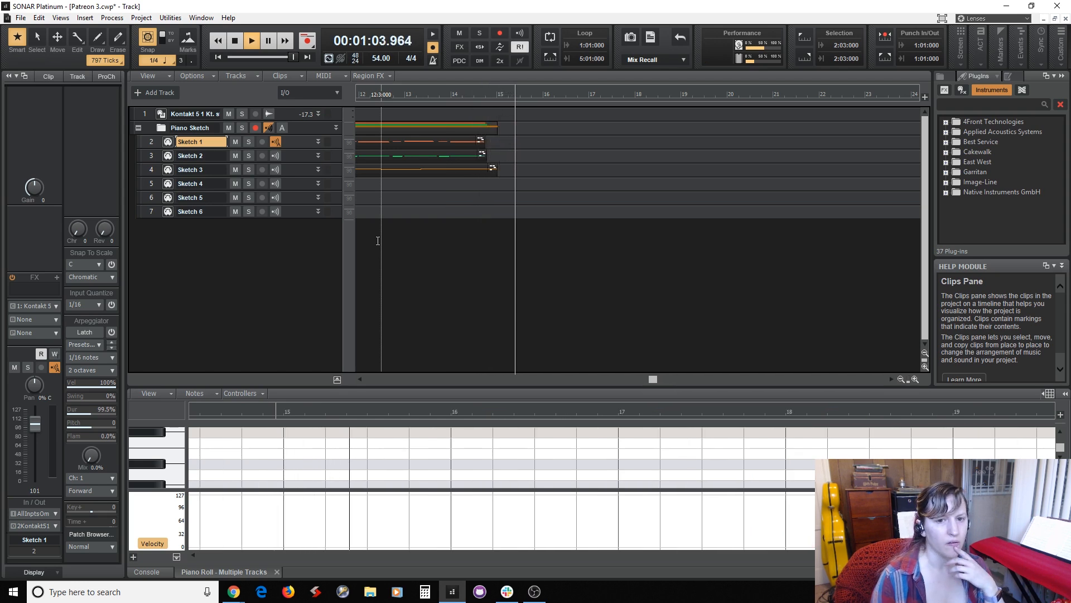
key("space")
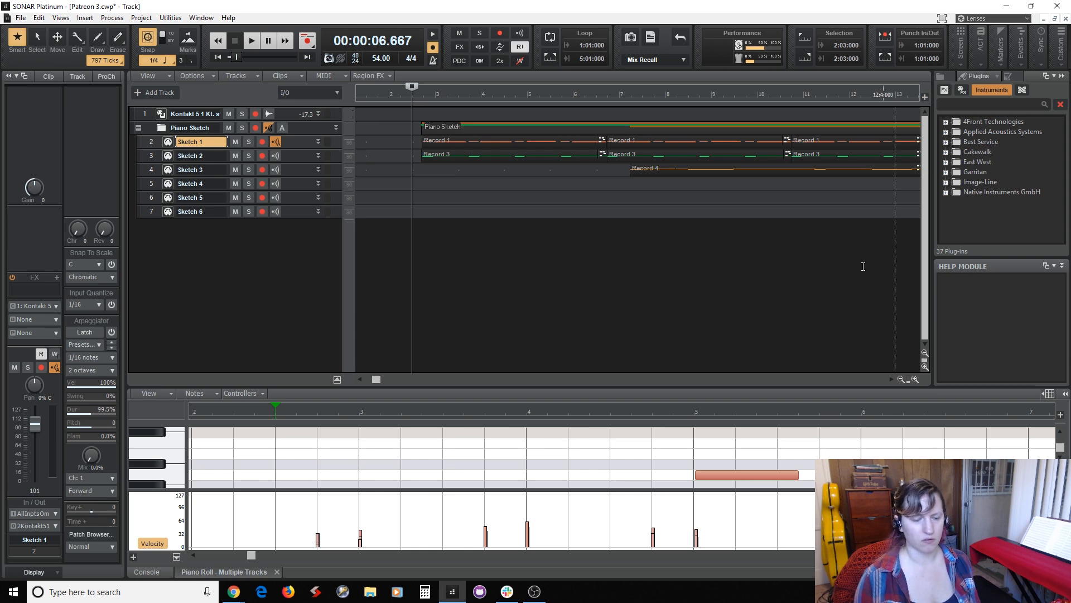
Insert a new MIDI track below Sketch 6 and name it String Ensemble.
right_click(236, 238)
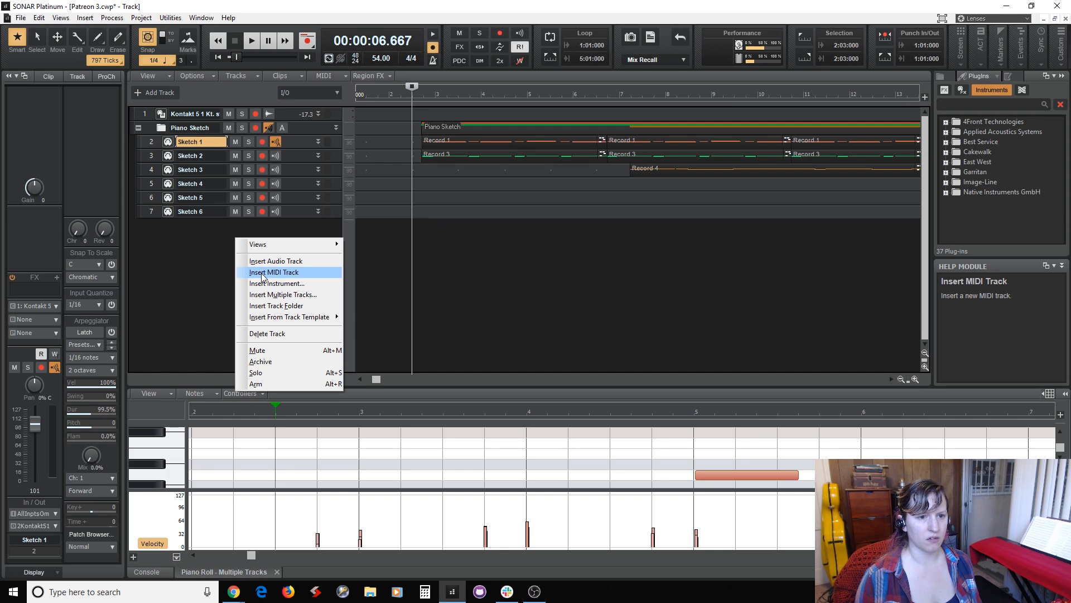
left_click(262, 274)
double_click(203, 226)
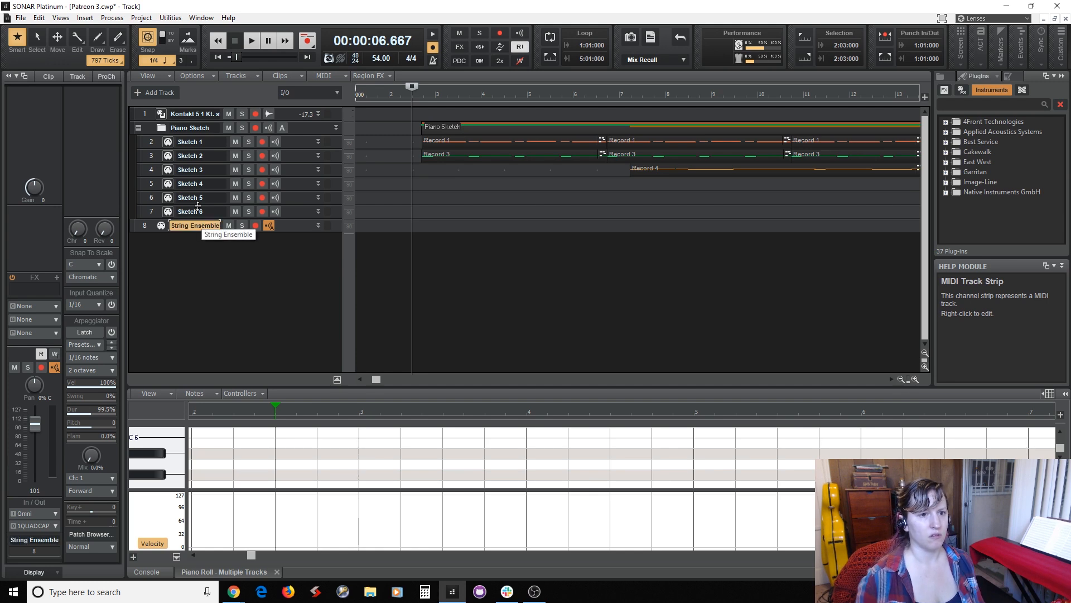
Load Ens Sordino.nki into the Kontakt rack from the LASS Ensemble Patches (Not ARCable) folder of LA Scoring Strings.
left_click(162, 114)
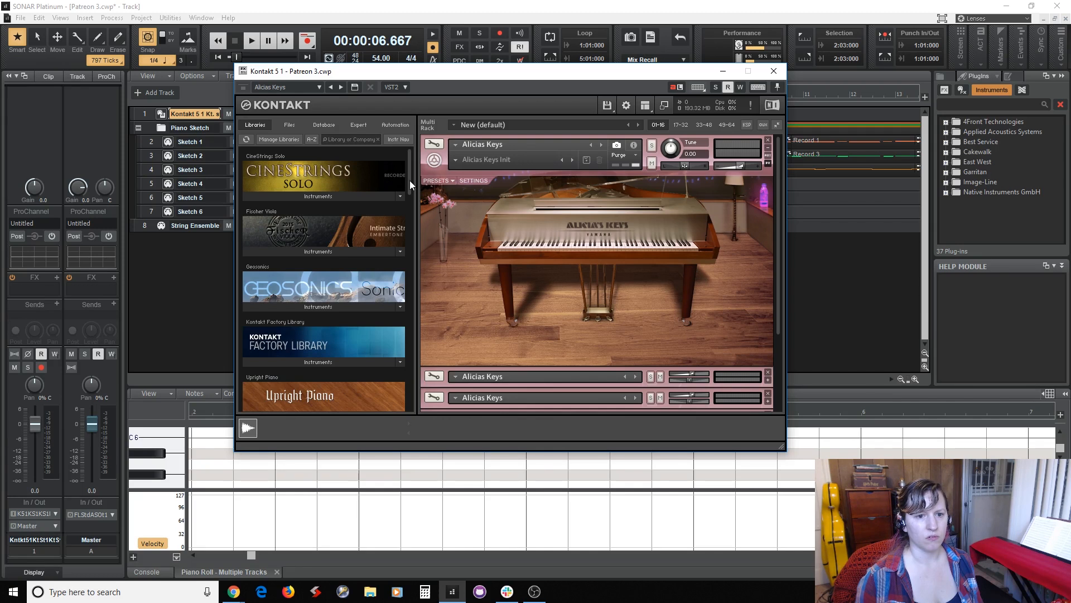
left_click_drag(409, 180, 413, 395)
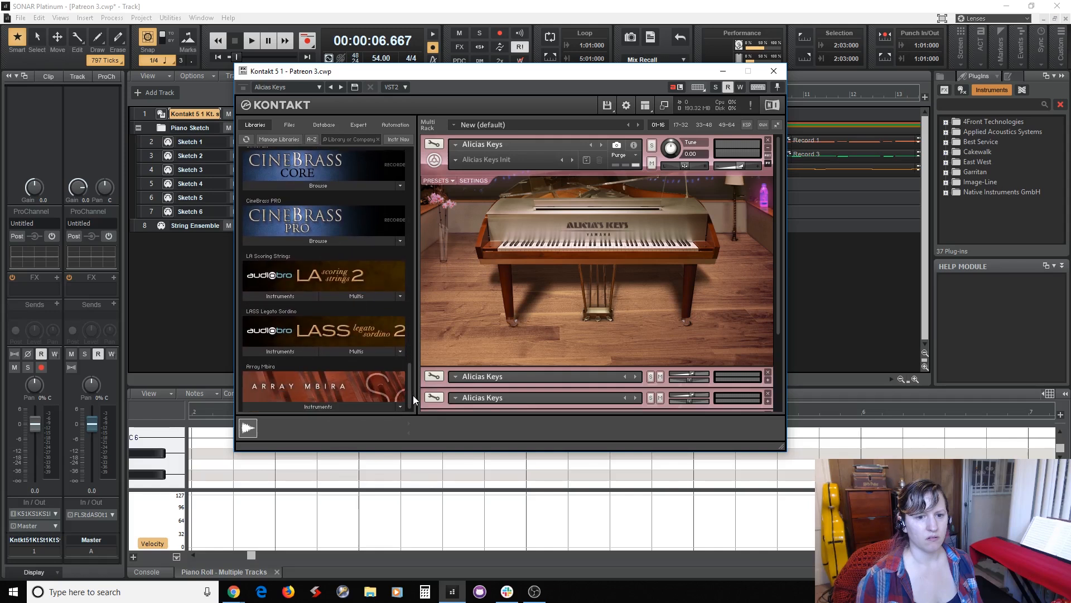
left_click(288, 297)
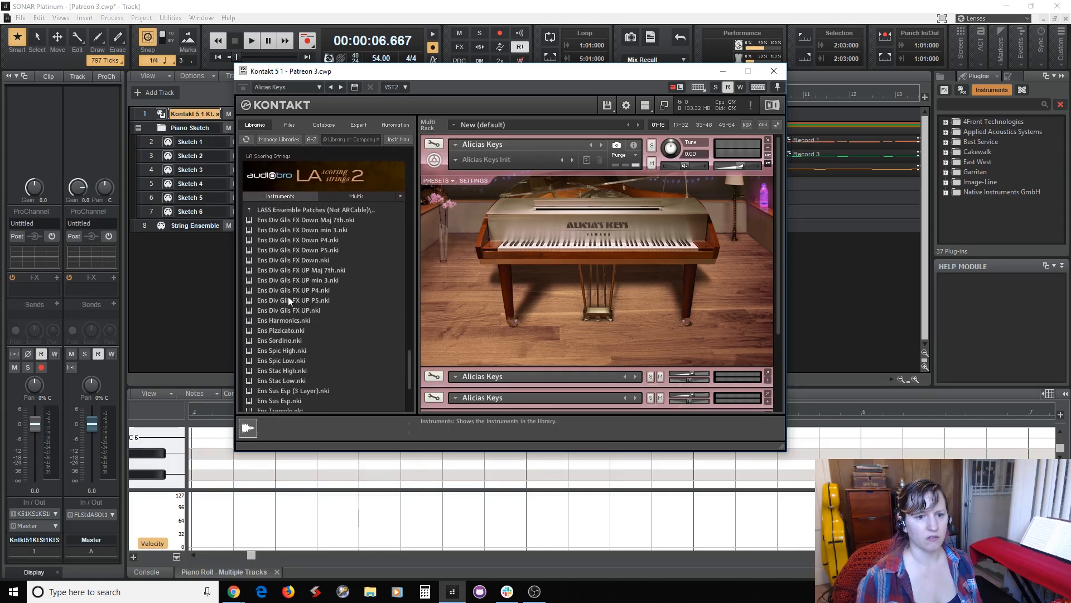
left_click(277, 210)
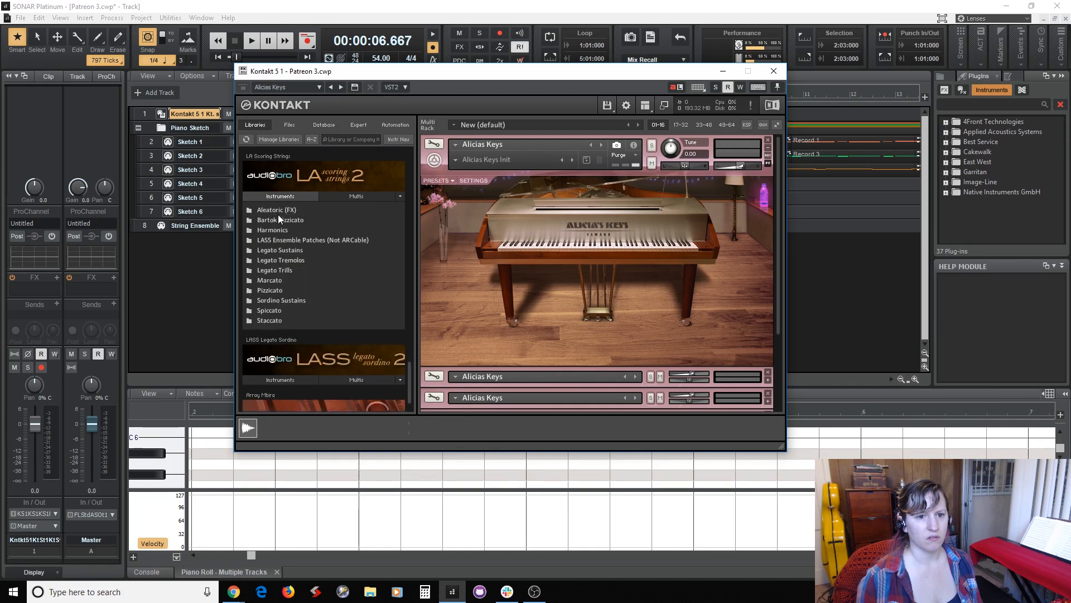
left_click(319, 239)
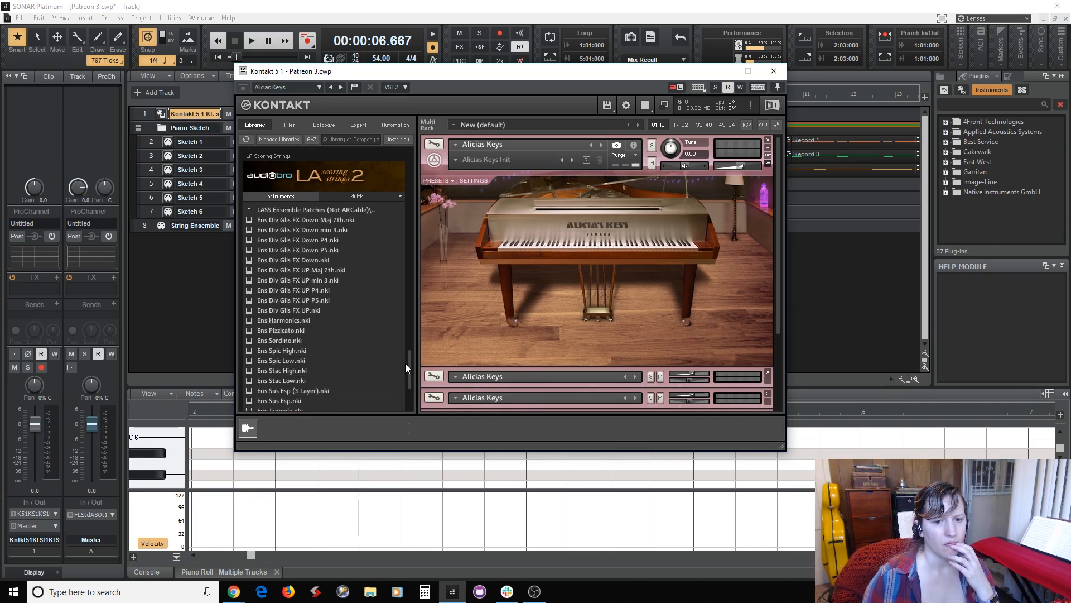
scroll(410, 361, "down", 3)
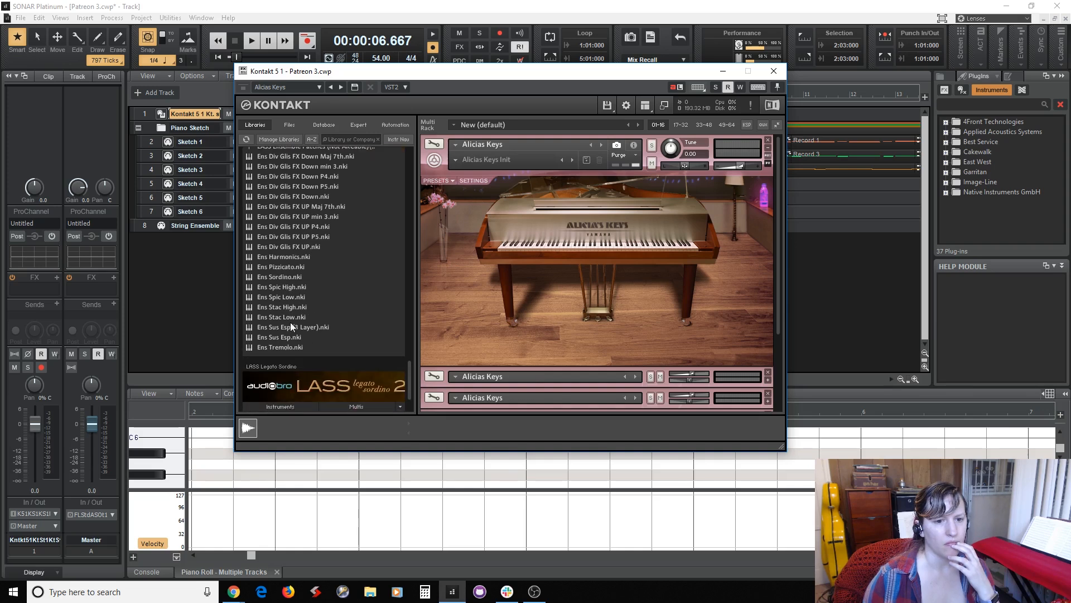
left_click(286, 277)
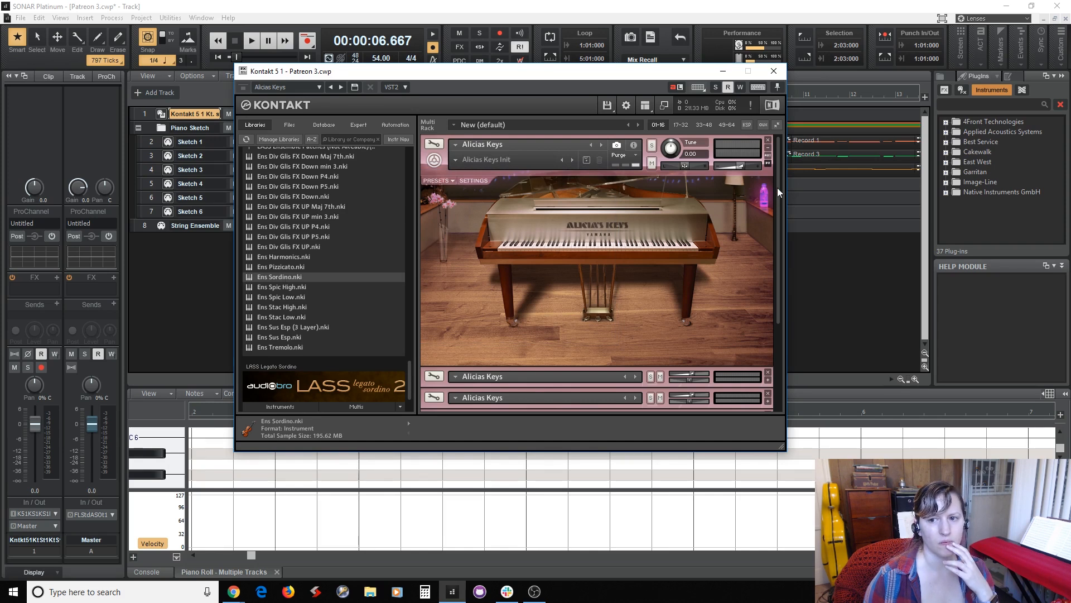
Collapse the first Alicias Keys instrument, expand Ens Sordino to check its MIDI channel, and minimize the Kontakt window.
left_click(767, 148)
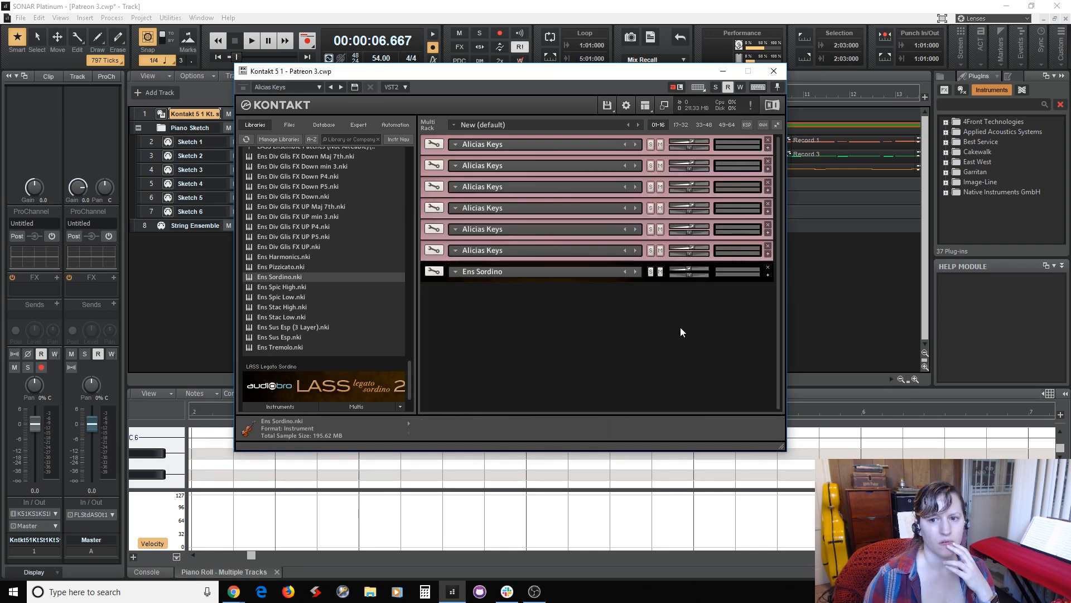
left_click(769, 274)
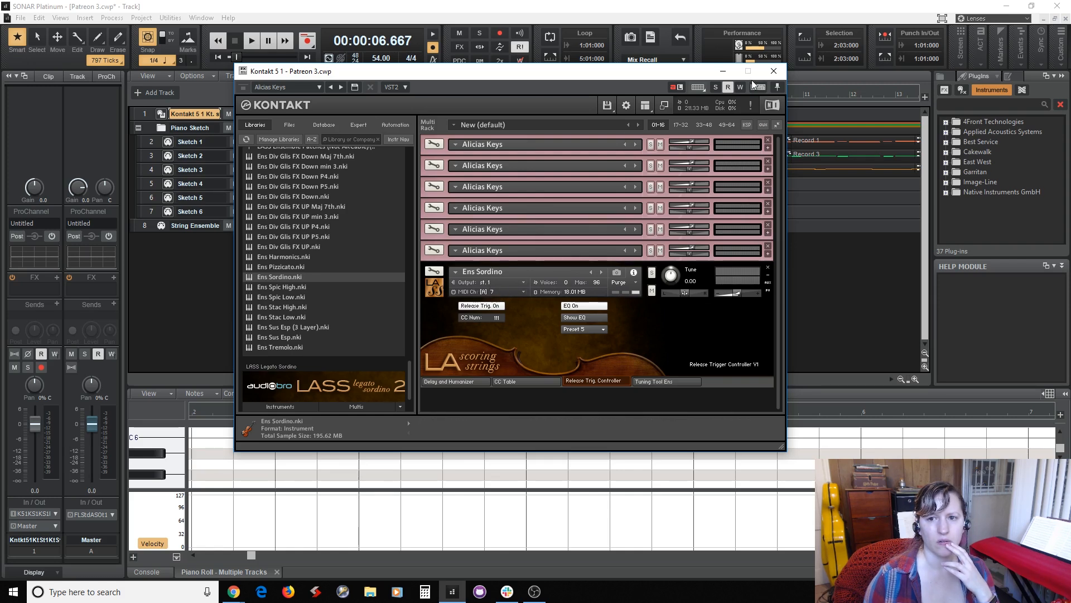
left_click(724, 71)
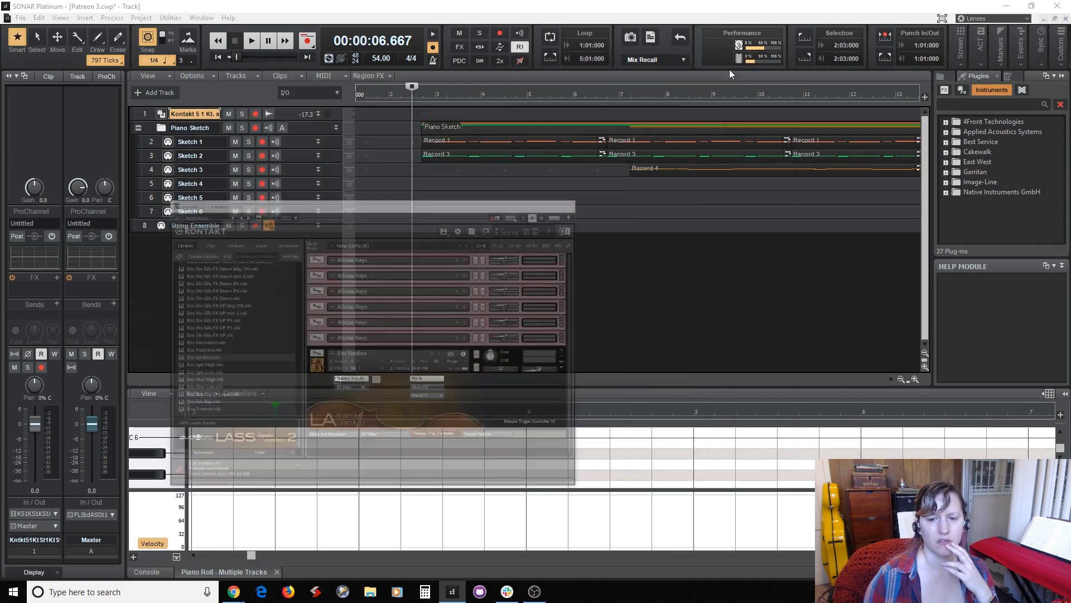
Route the String Ensemble track to MIDI channel 7 with Kontakt 5 1 as its output.
left_click(146, 225)
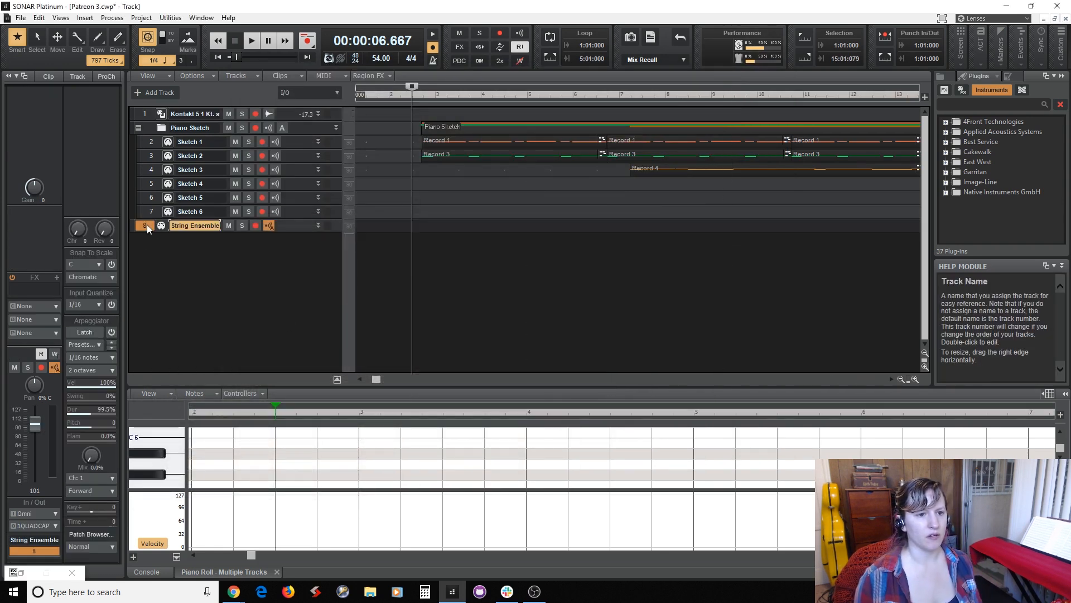
left_click(52, 306)
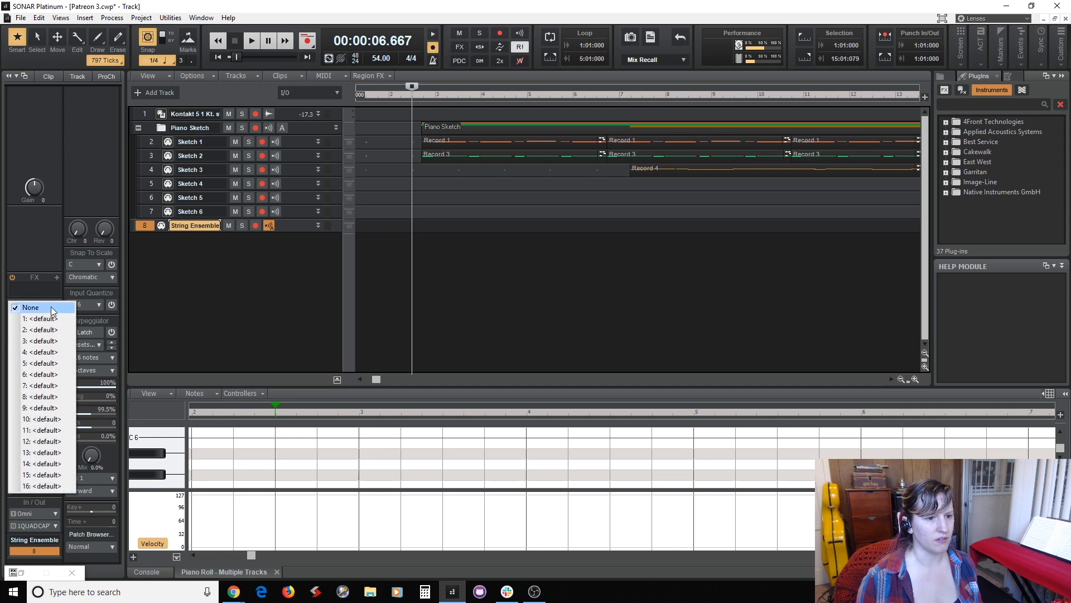
left_click(54, 386)
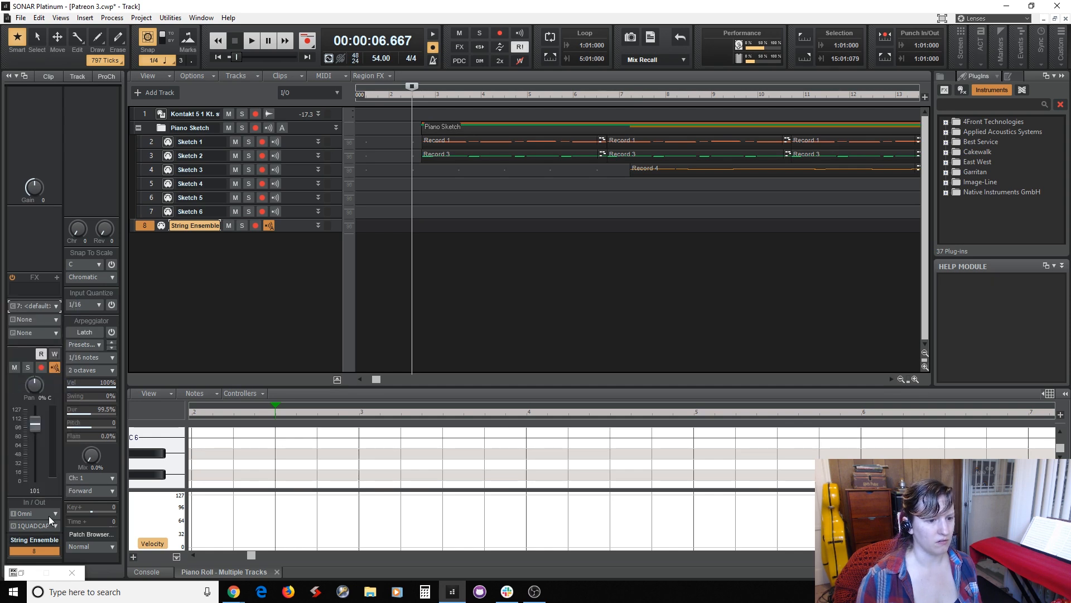
left_click(49, 515)
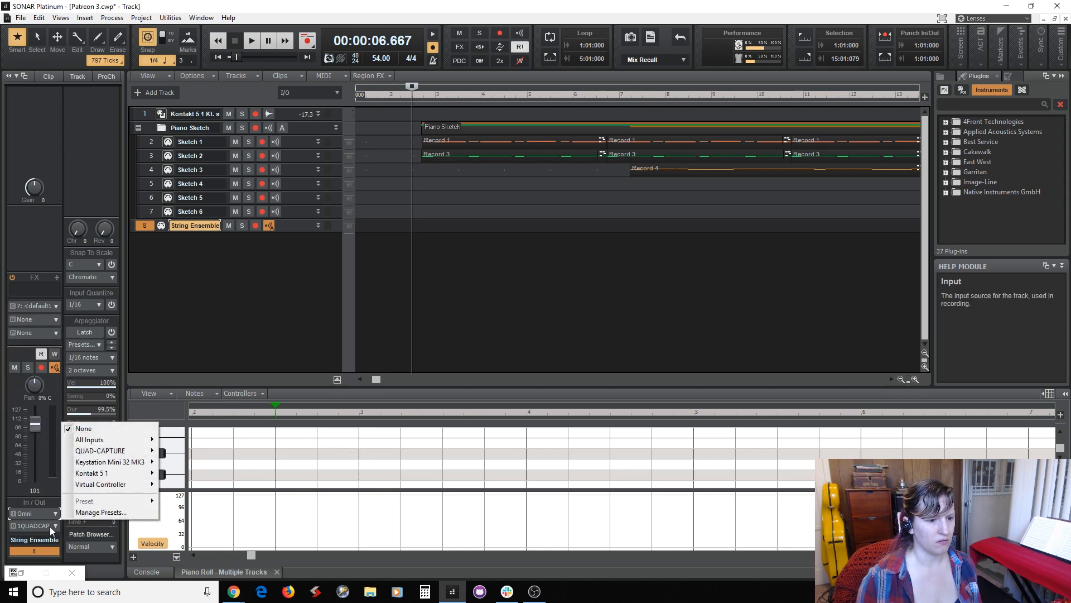
left_click(53, 527)
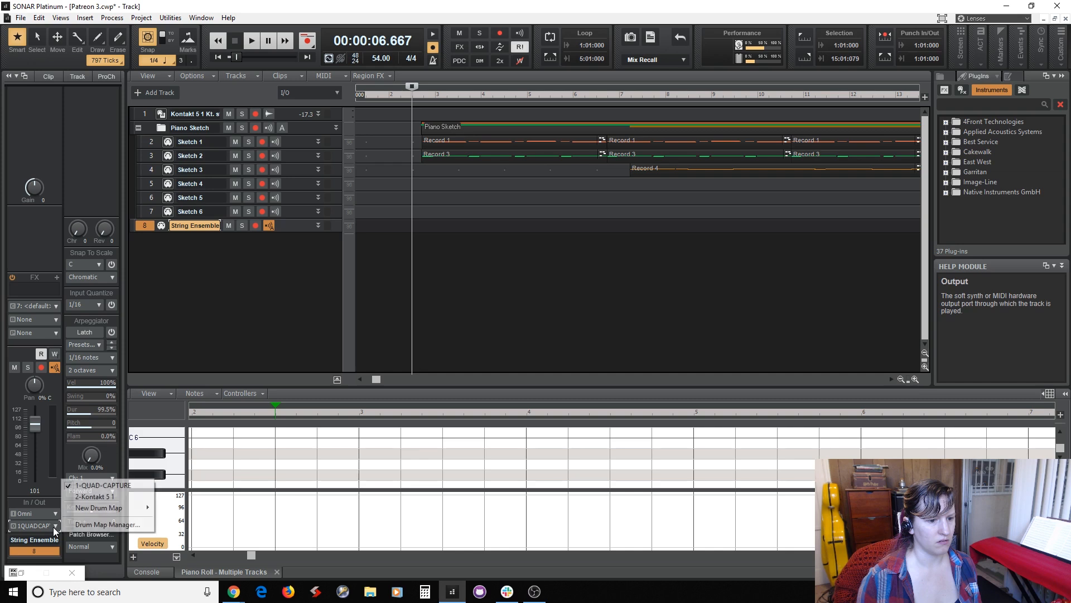
left_click(103, 494)
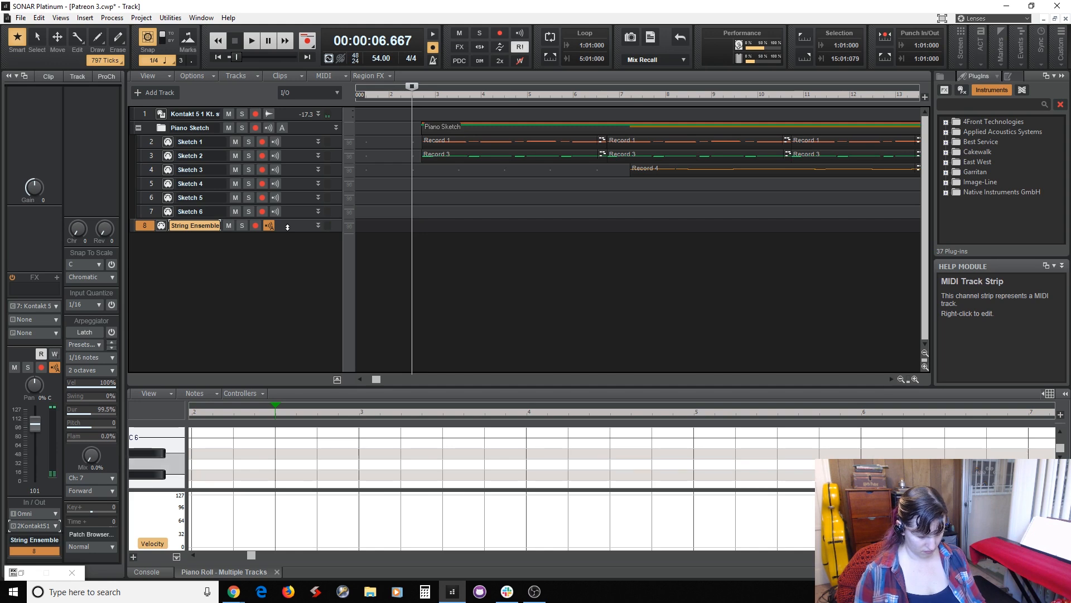
Play through the arrangement once, arm the String Ensemble track, and record a string part over the piano sketch.
key("space")
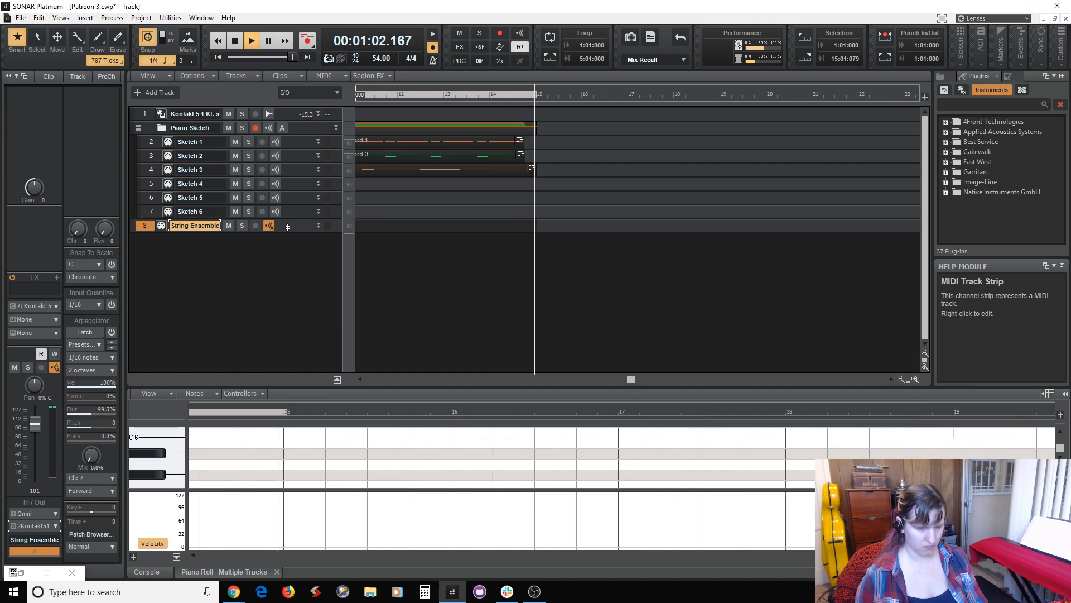
key("space")
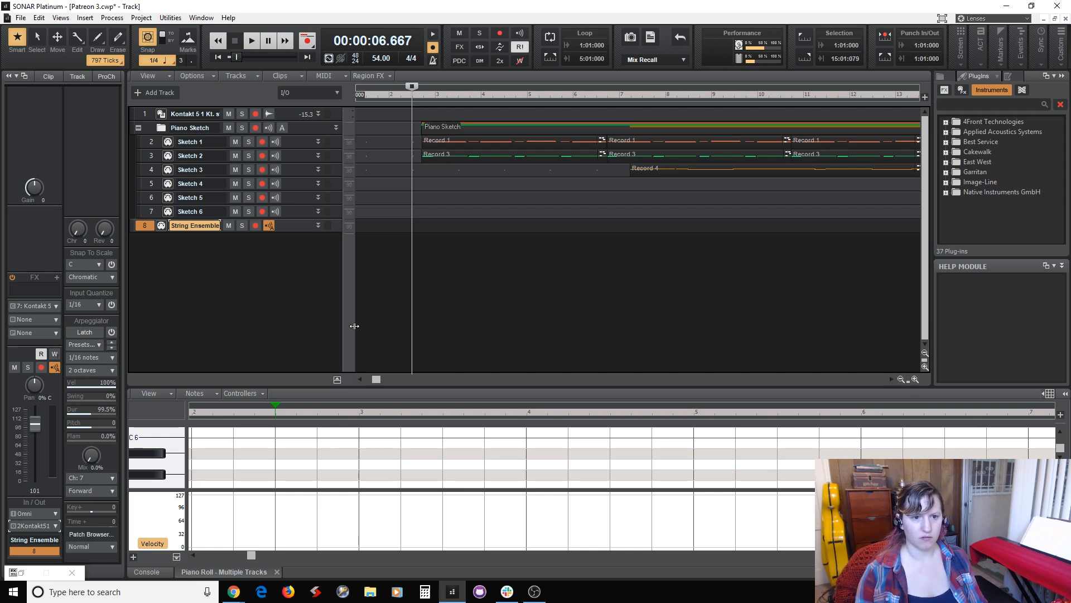
left_click(256, 226)
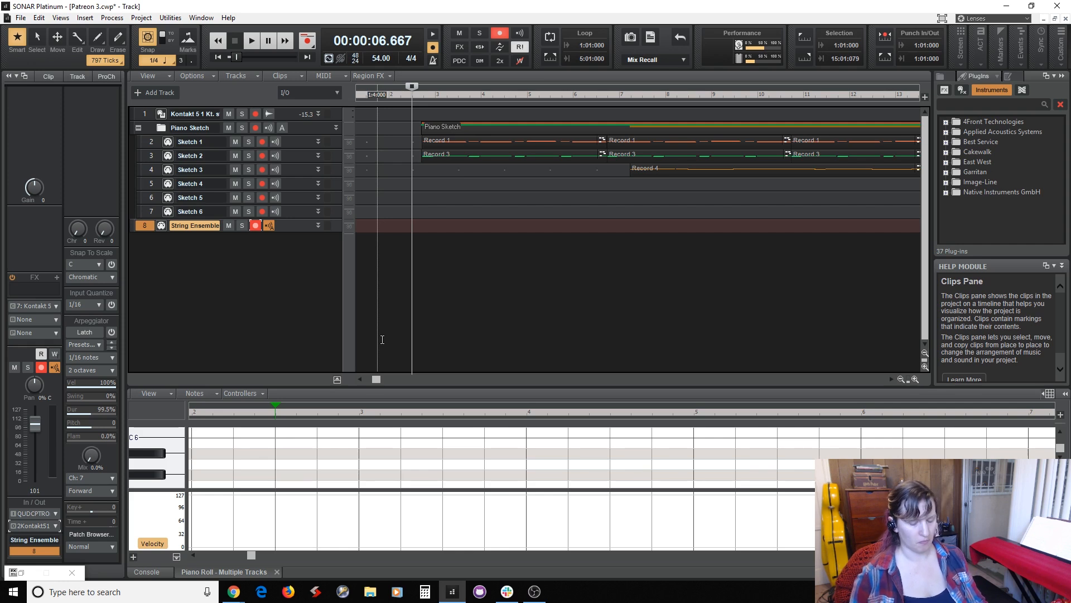
key("r")
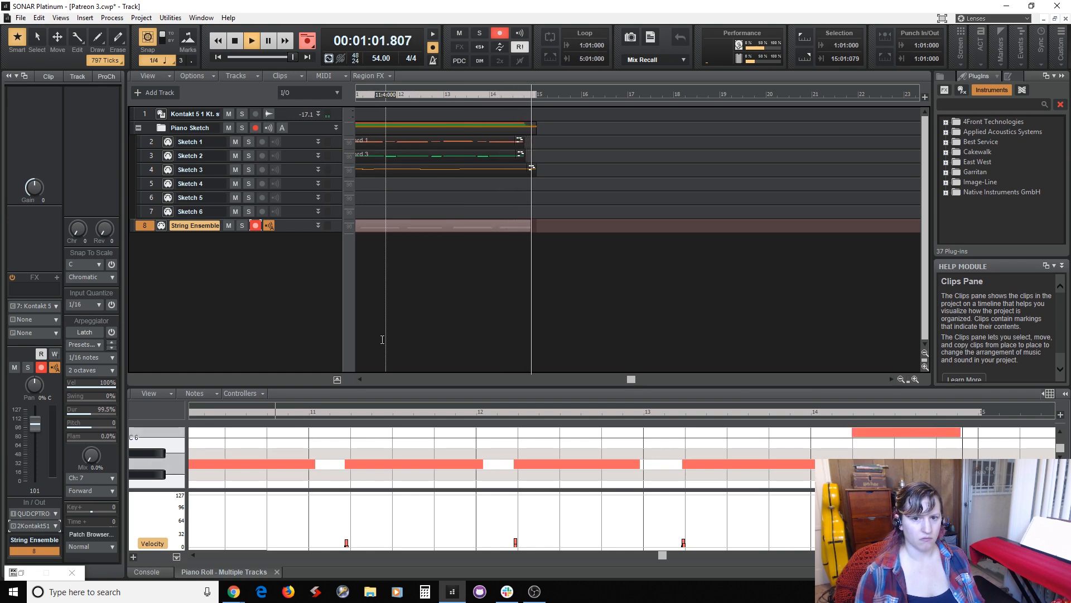
key("space")
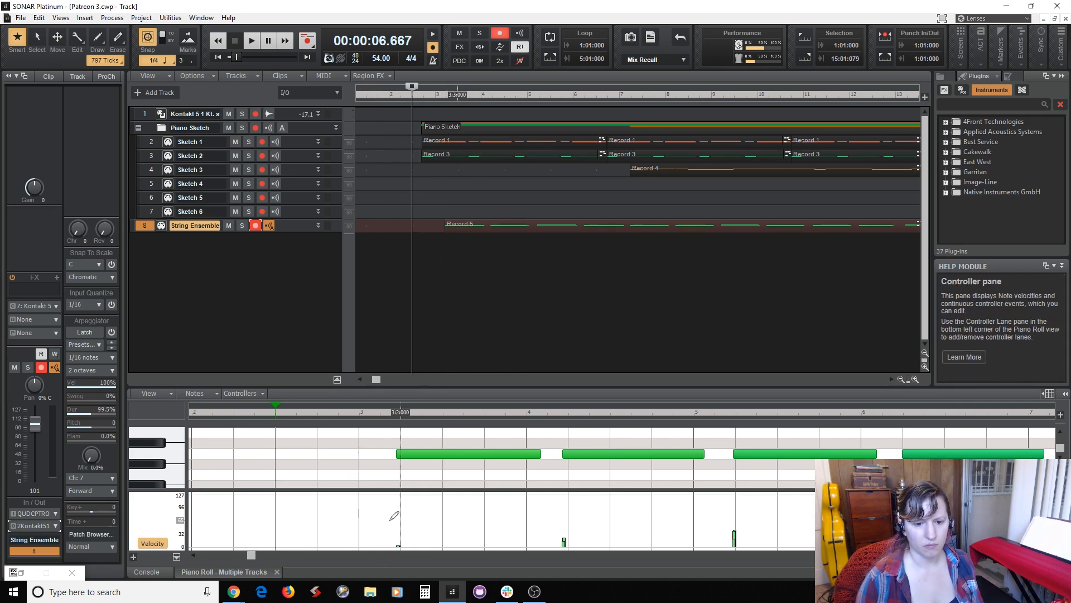
Raise and even out the String Ensemble note velocities to about 60–75 from measure 3 through measure 14.
left_click_drag(409, 519, 412, 519)
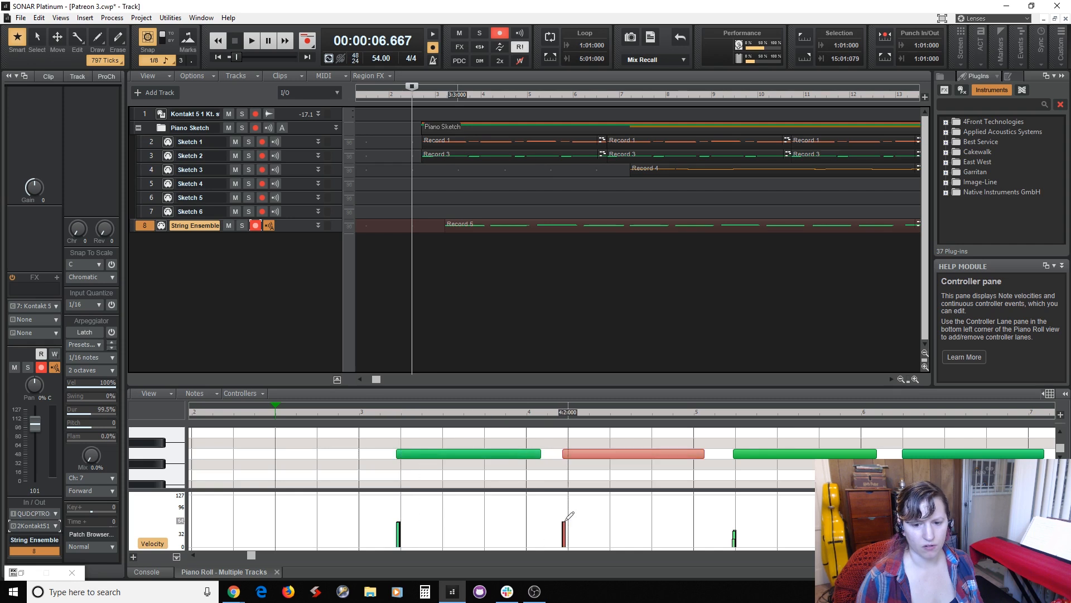
left_click_drag(569, 517, 568, 517)
left_click_drag(728, 522, 741, 522)
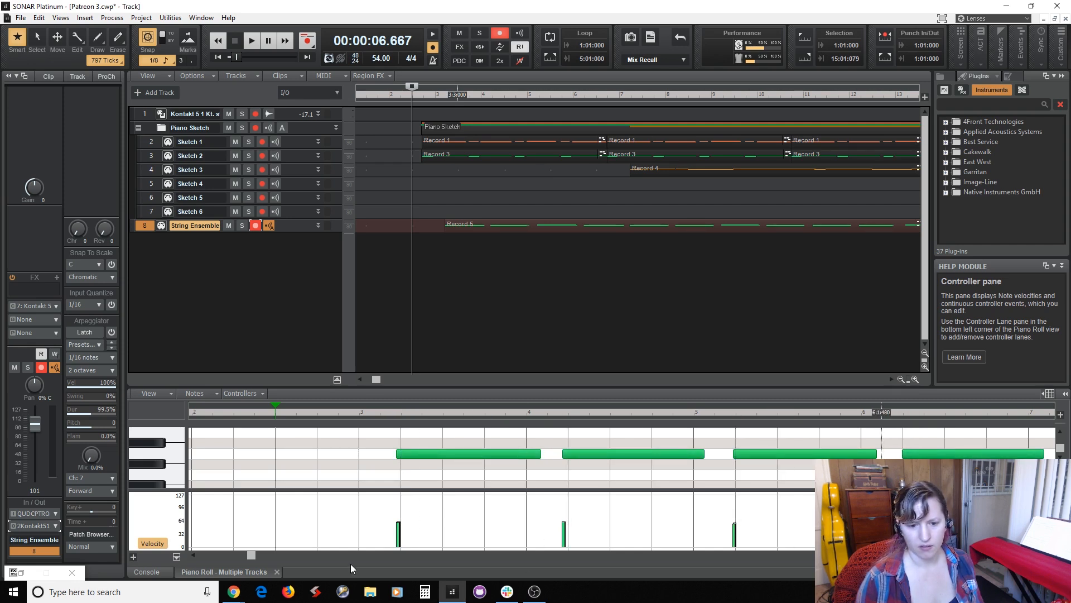
left_click_drag(251, 554, 393, 555)
left_click_drag(587, 517, 591, 517)
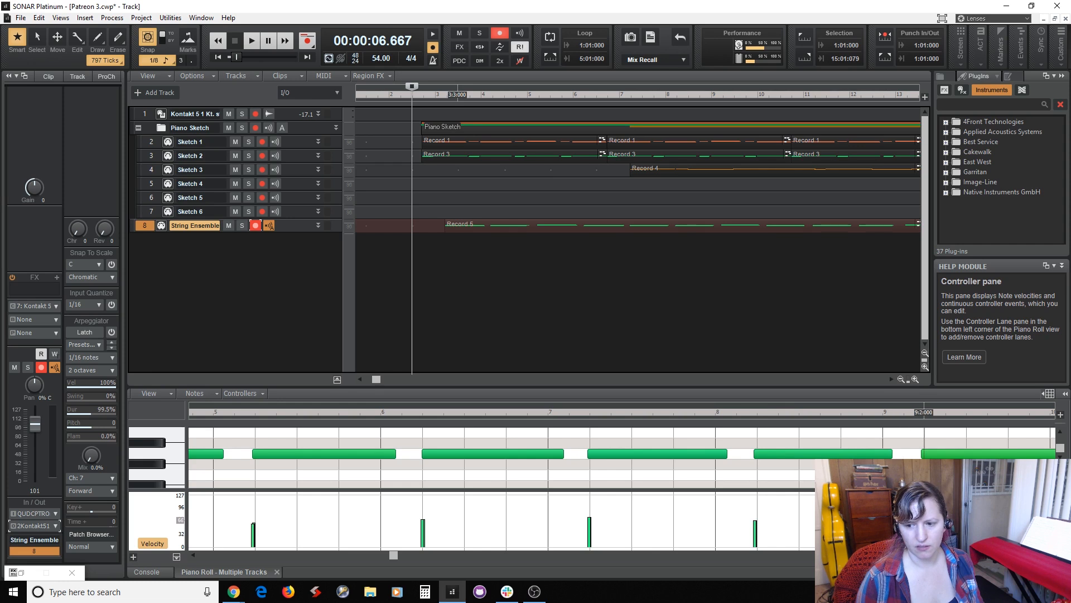
left_click_drag(394, 558, 549, 565)
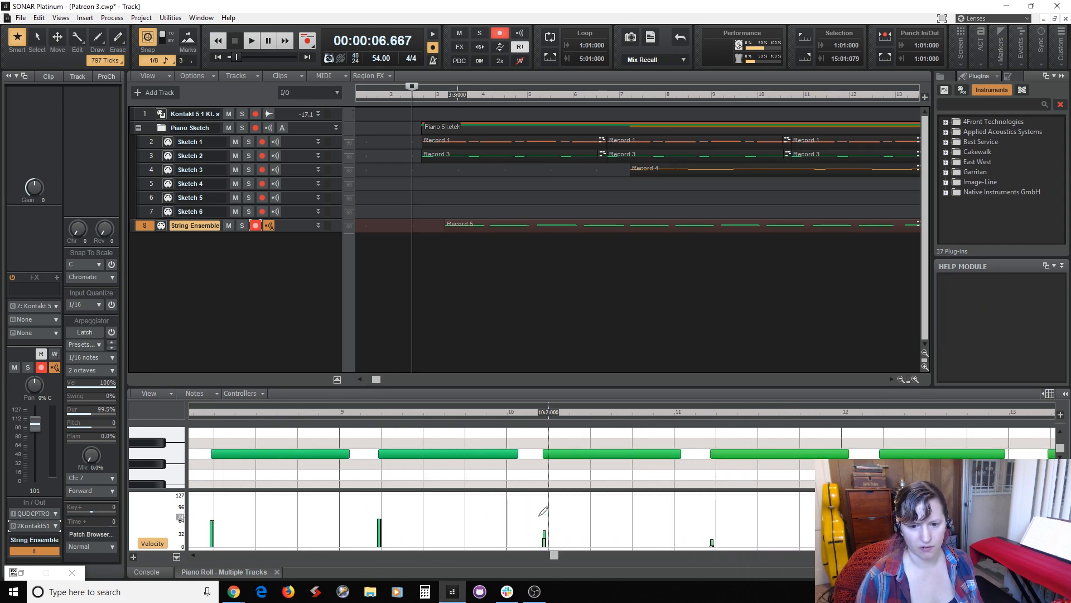
left_click(704, 516)
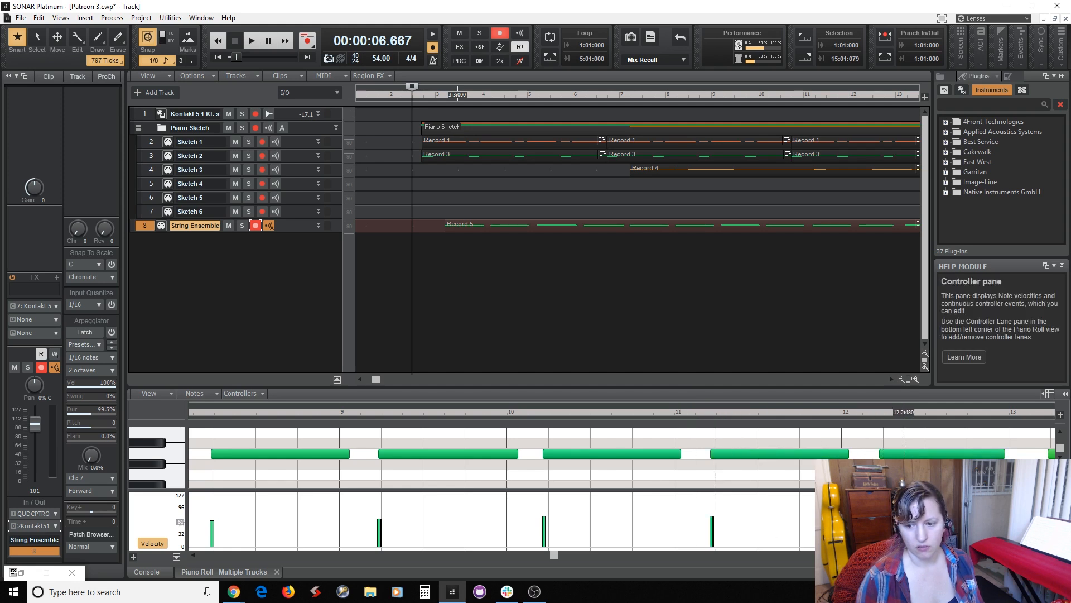
left_click_drag(557, 555, 713, 575)
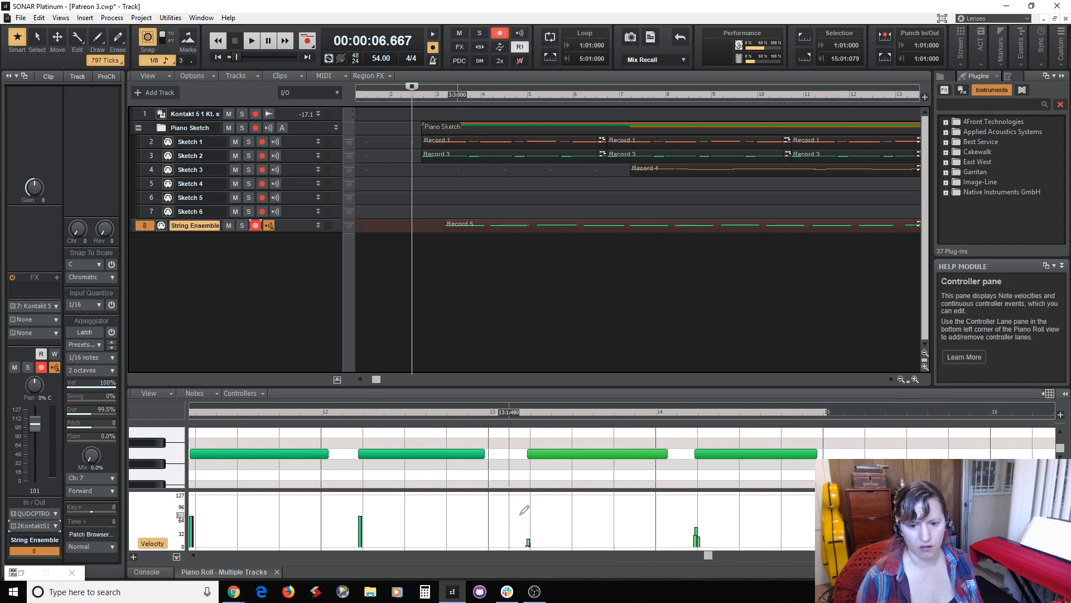
left_click(528, 516)
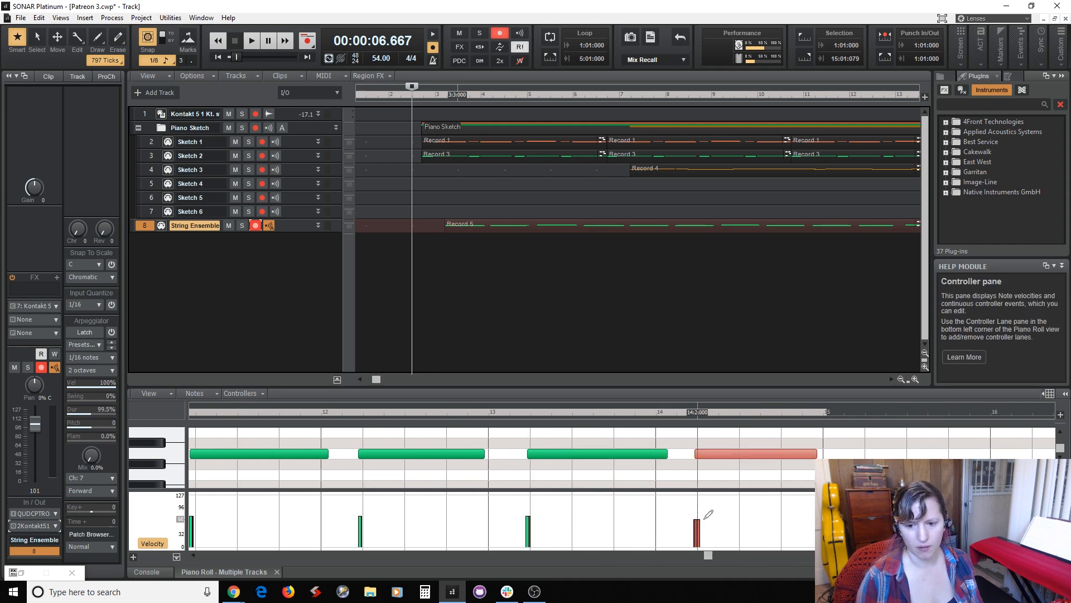
Play back the opening of the string part with its evened velocities and save the project.
key("space")
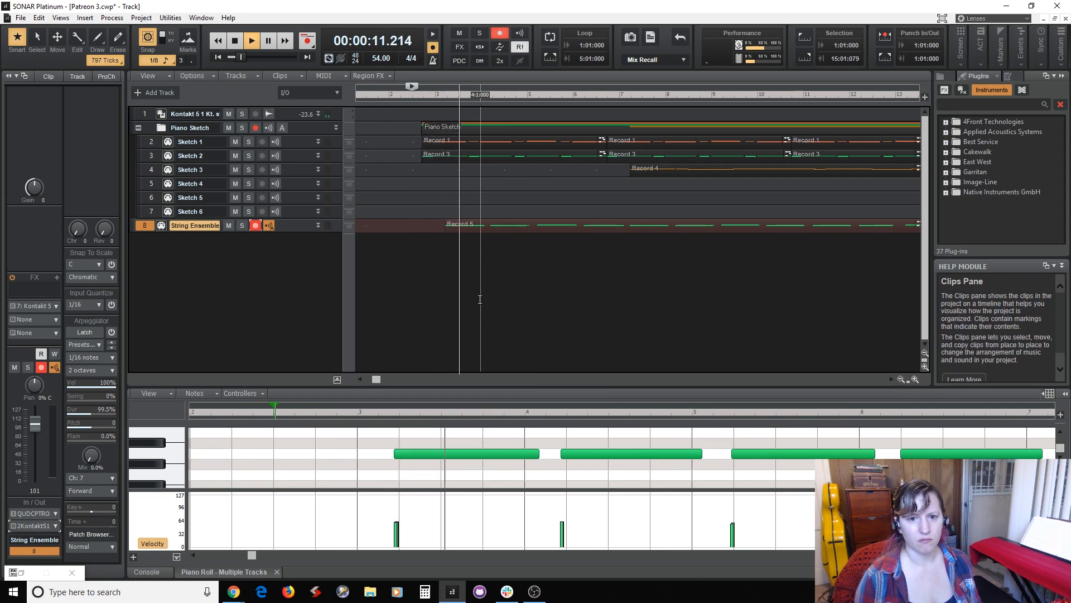
key("space")
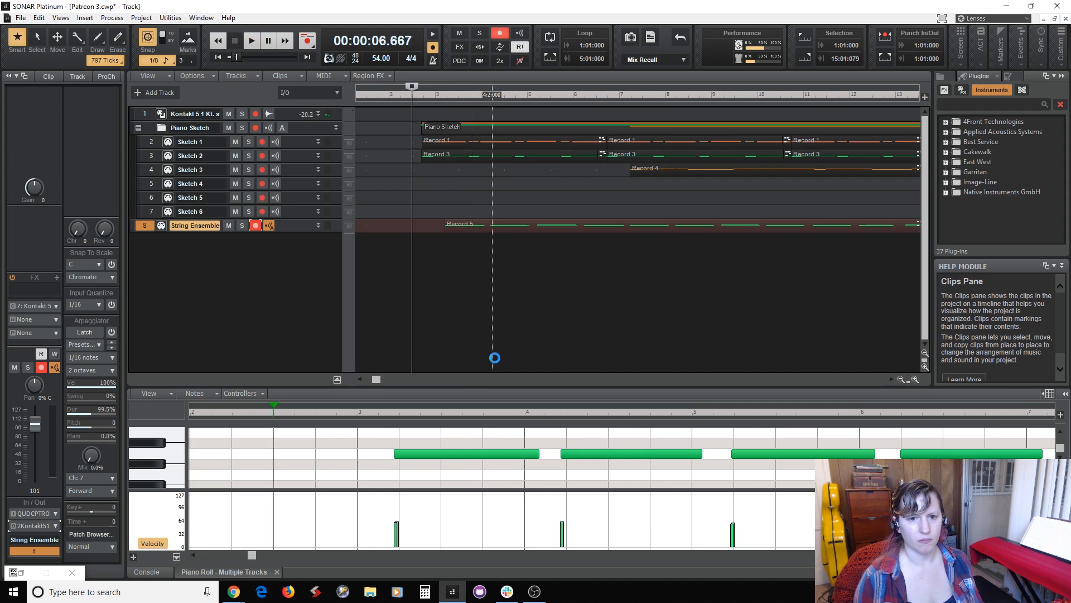
key("ctrl+s")
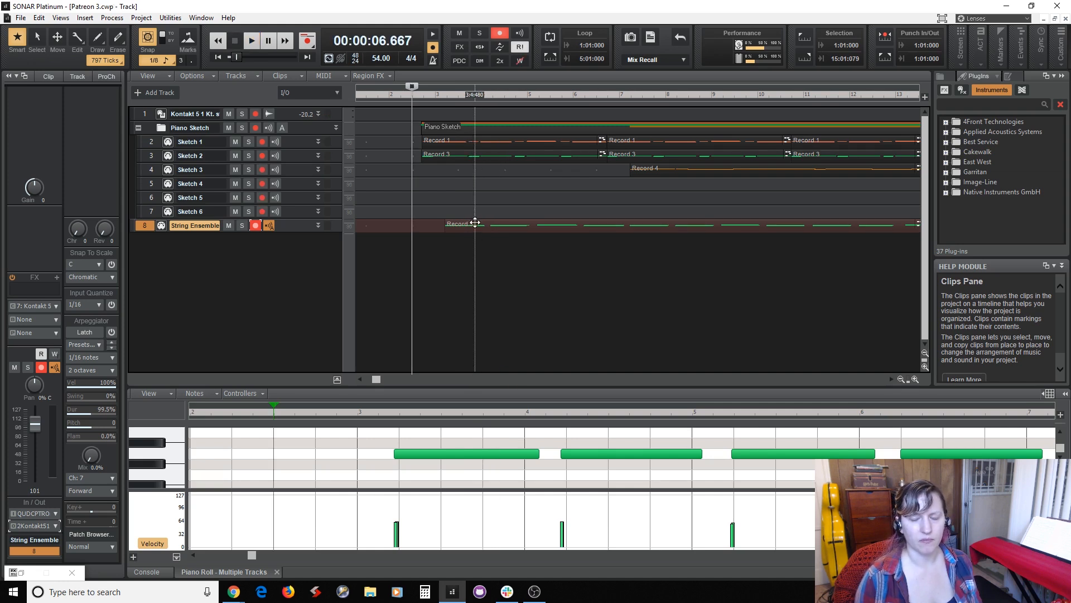
Close and reopen the Patreon 3 project, dismiss its Kontakt window, and play back the opening of the arrangement.
left_click(1065, 19)
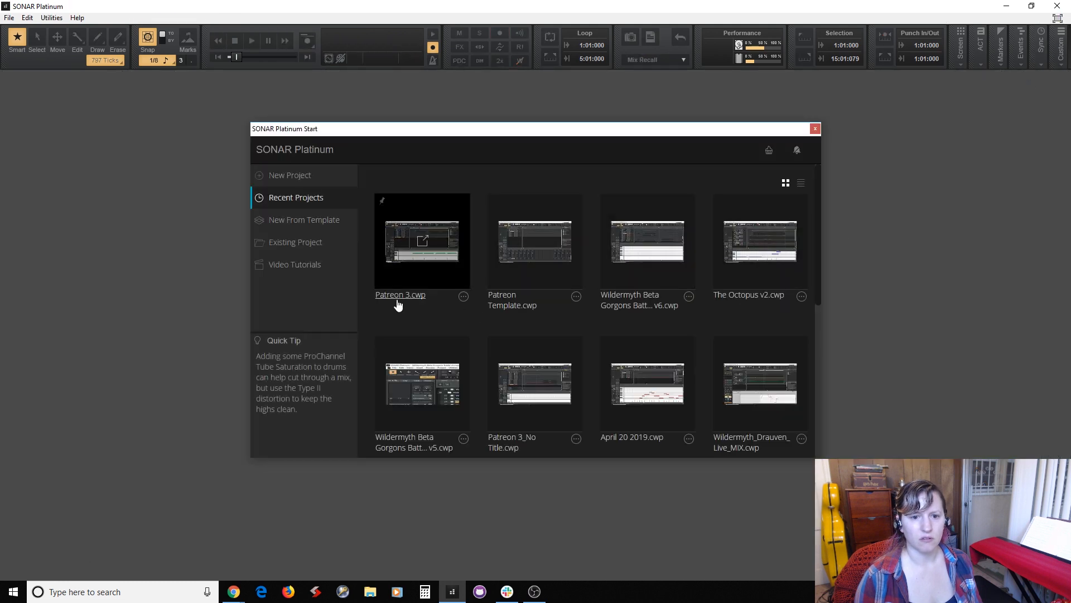
left_click(398, 295)
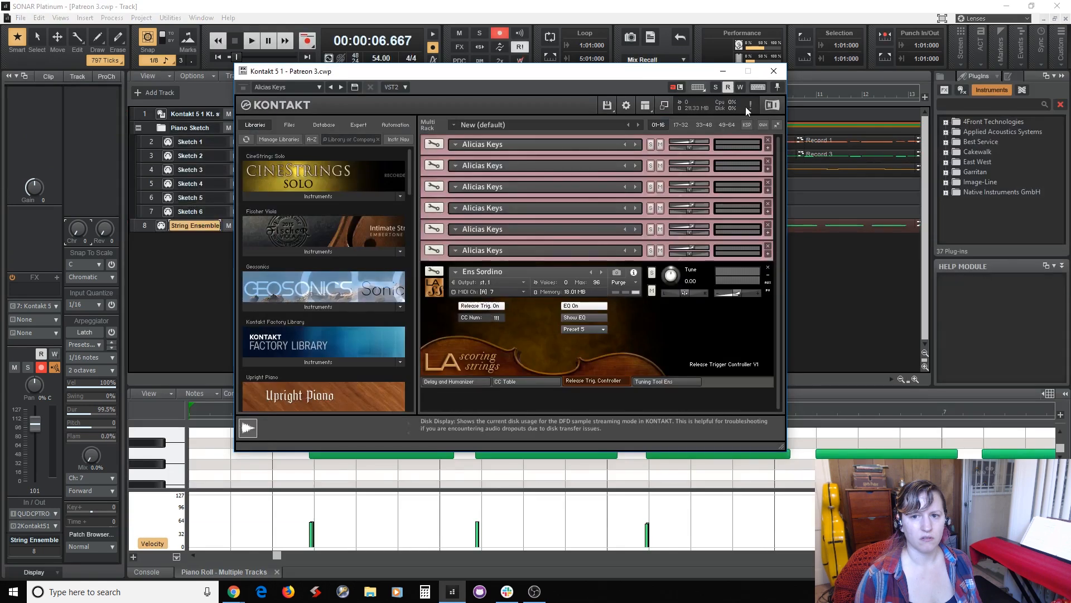
left_click(773, 71)
key("space")
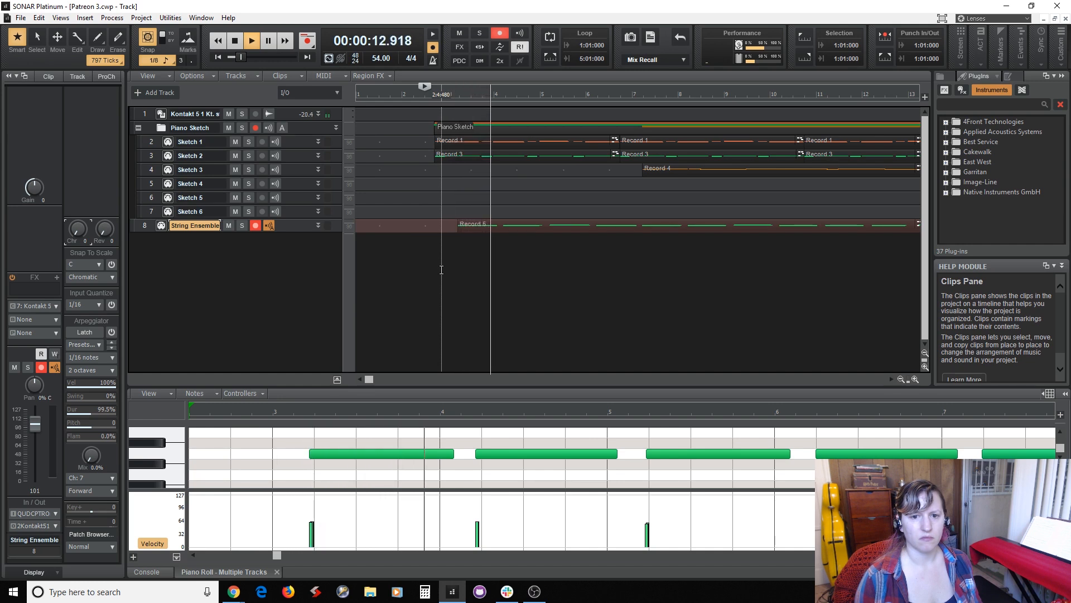
key("space")
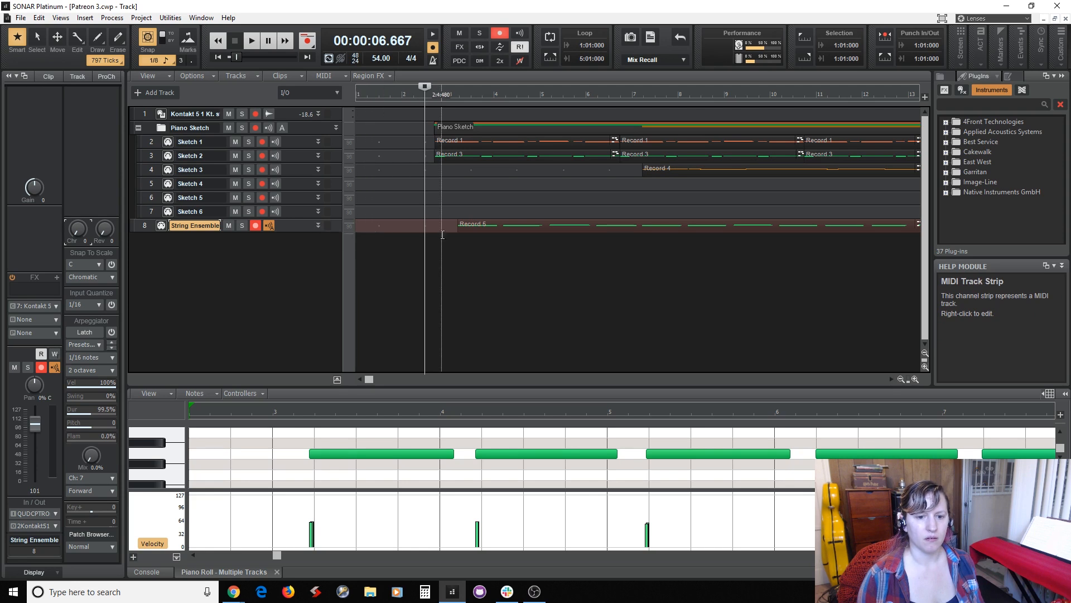
Enlarge the piano roll and its controller pane, and add a controller lane for Control 11-Expression on Channel 1.
left_click_drag(351, 385, 363, 284)
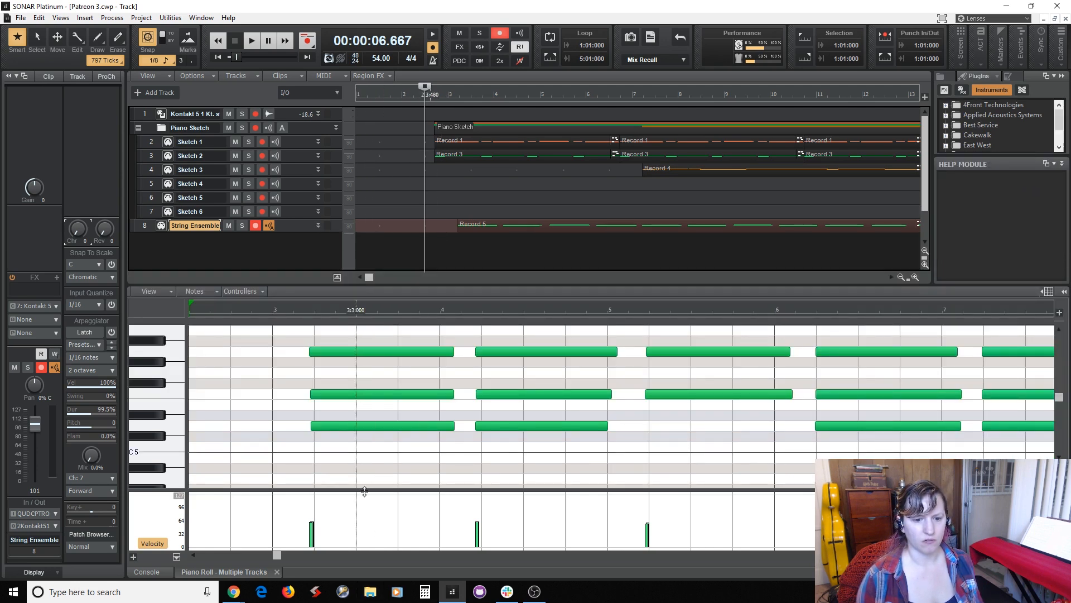
left_click_drag(364, 489, 363, 455)
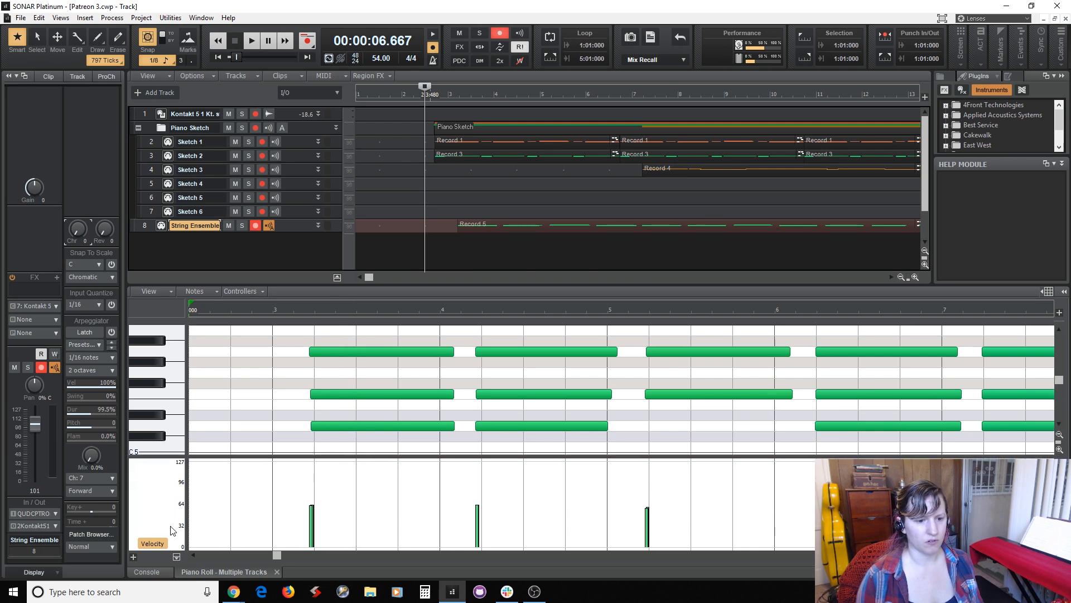
left_click(134, 557)
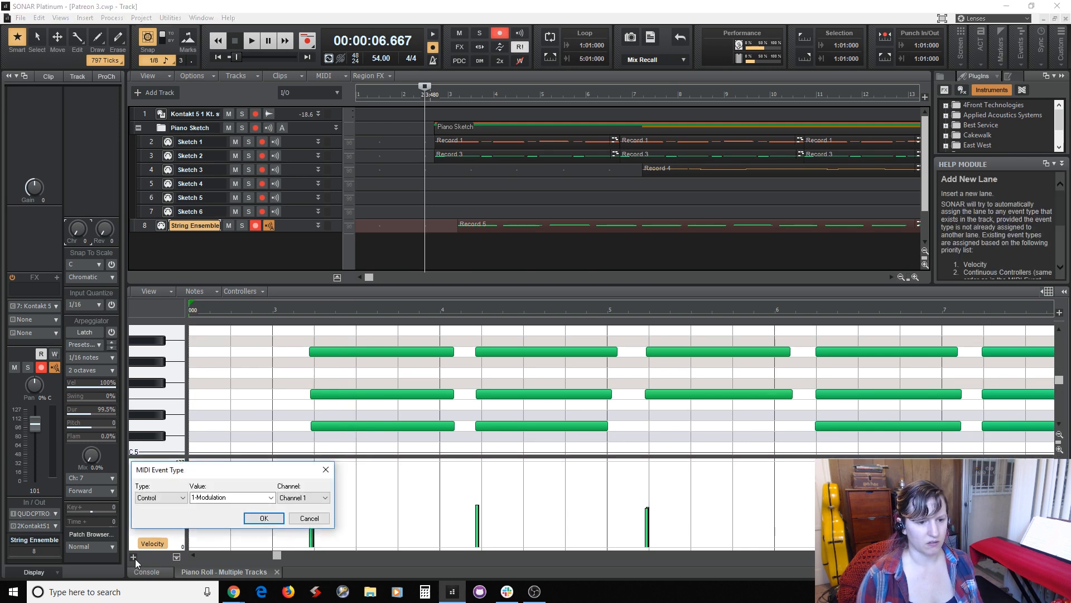
left_click(272, 498)
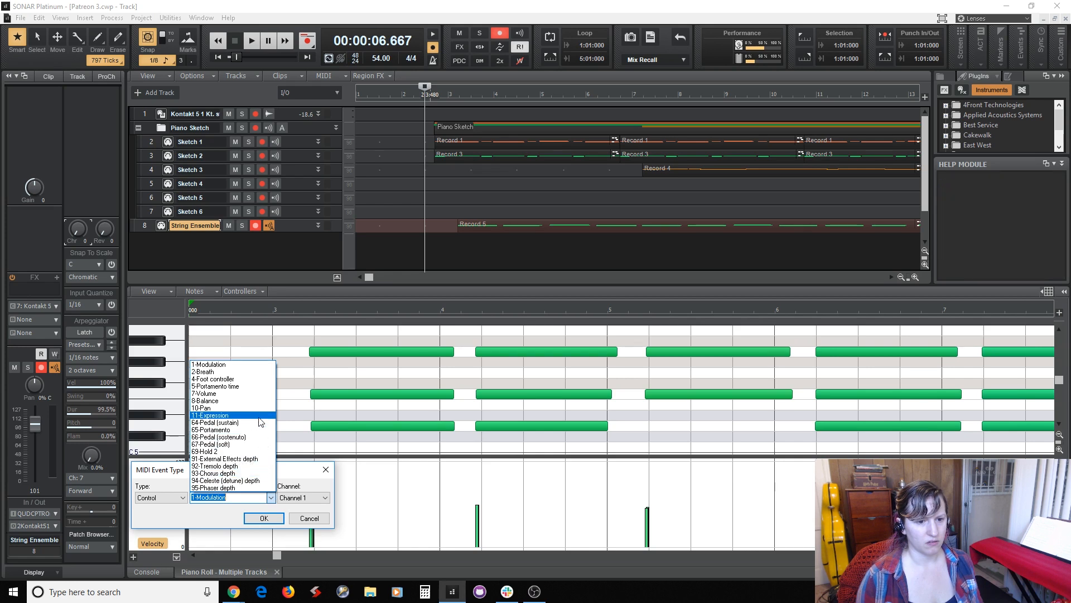
left_click(259, 416)
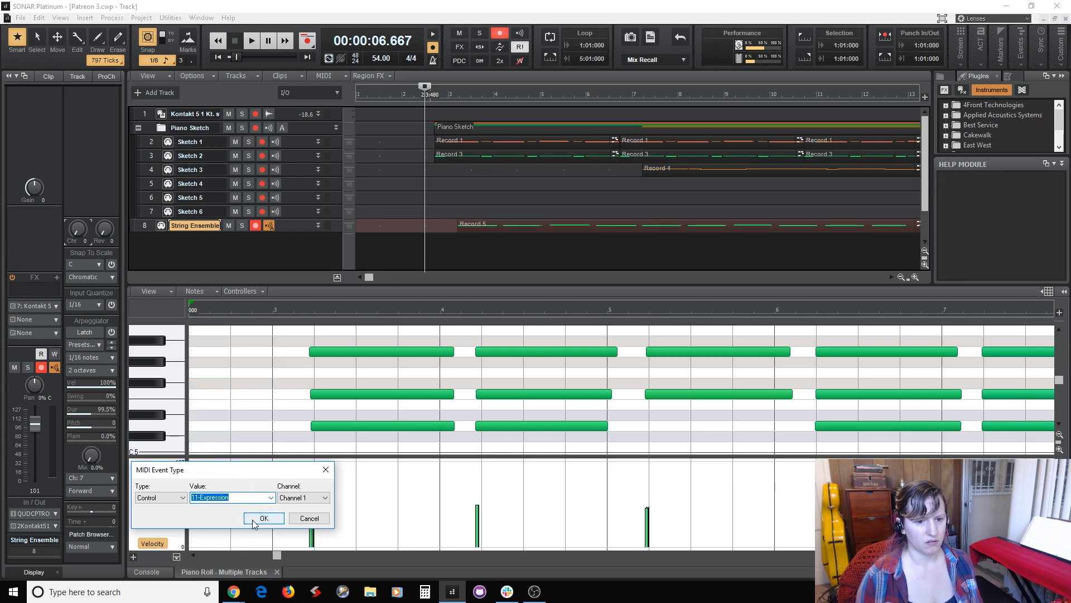
left_click(254, 520)
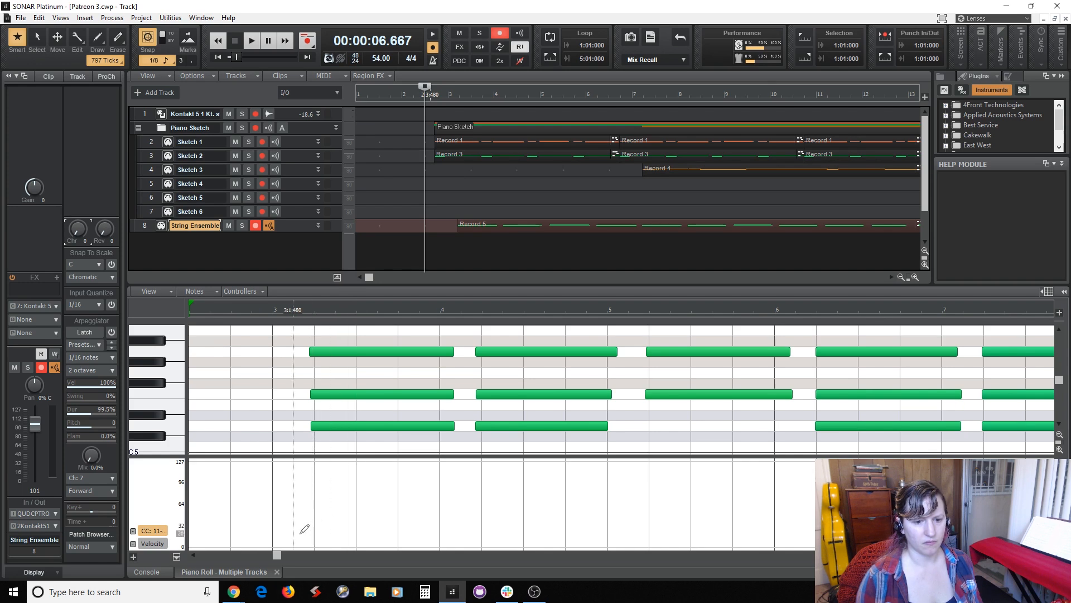
Turn off snapping and draw freehand expression swells under each string chord from measure 3 to measure 7.
mouse_move(329, 510)
left_mouse_down()
mouse_move(352, 484)
mouse_move(376, 506)
left_mouse_up()
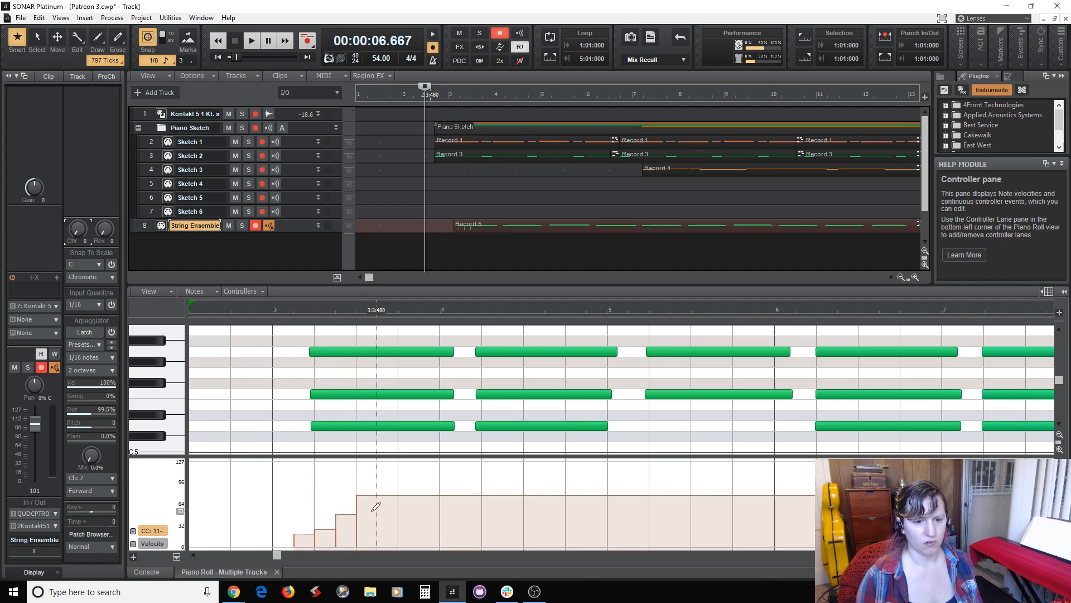
left_click(148, 37)
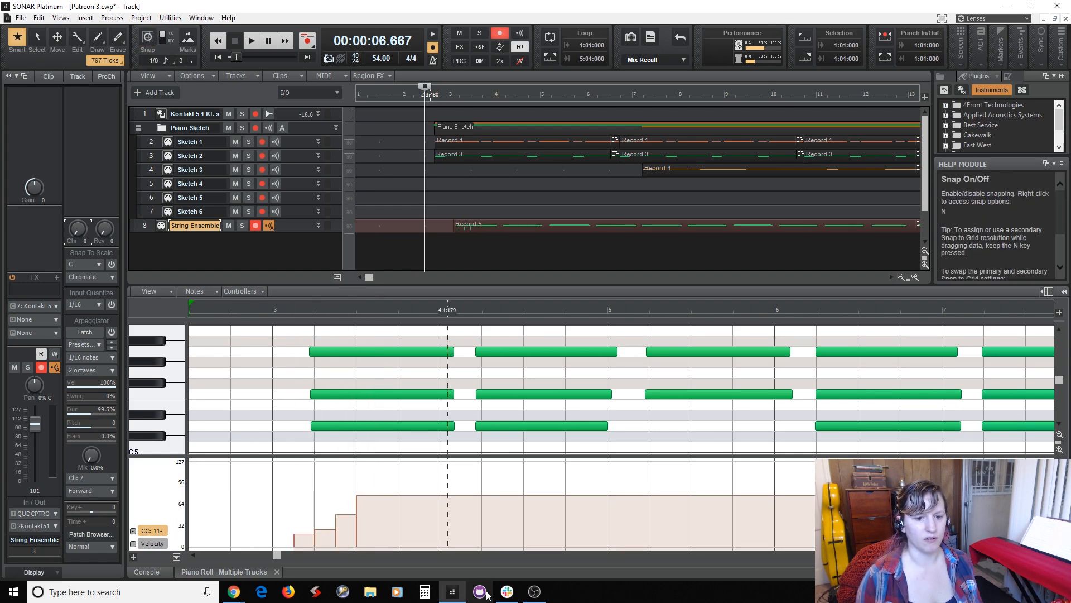
mouse_move(293, 536)
left_mouse_down()
mouse_move(346, 501)
mouse_move(390, 493)
mouse_move(458, 525)
mouse_move(535, 488)
mouse_move(606, 503)
mouse_move(644, 527)
mouse_move(724, 487)
mouse_move(809, 522)
left_mouse_up()
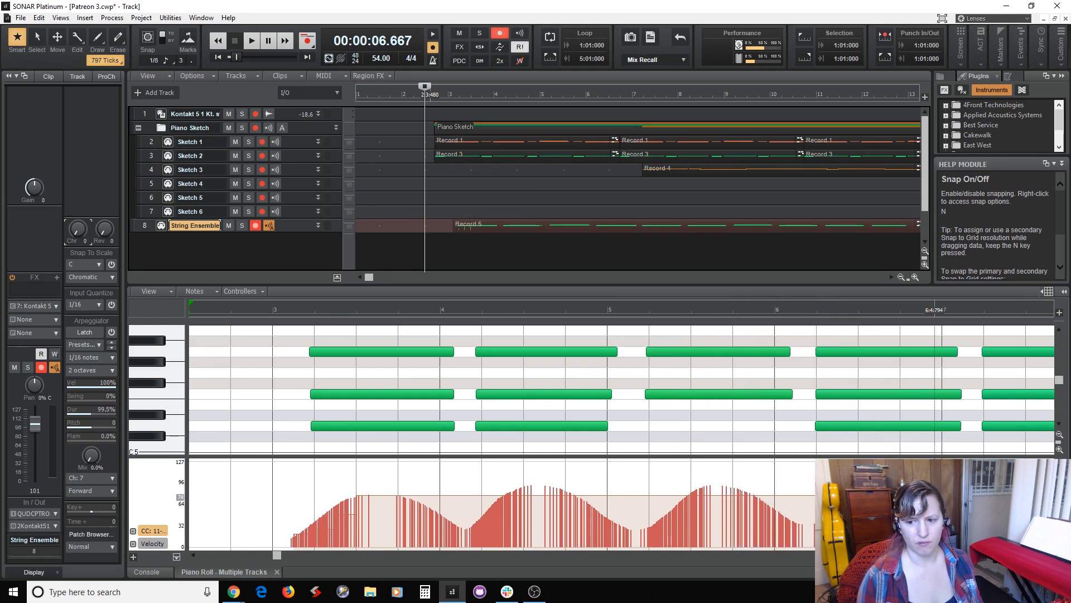
left_click_drag(972, 520, 975, 520)
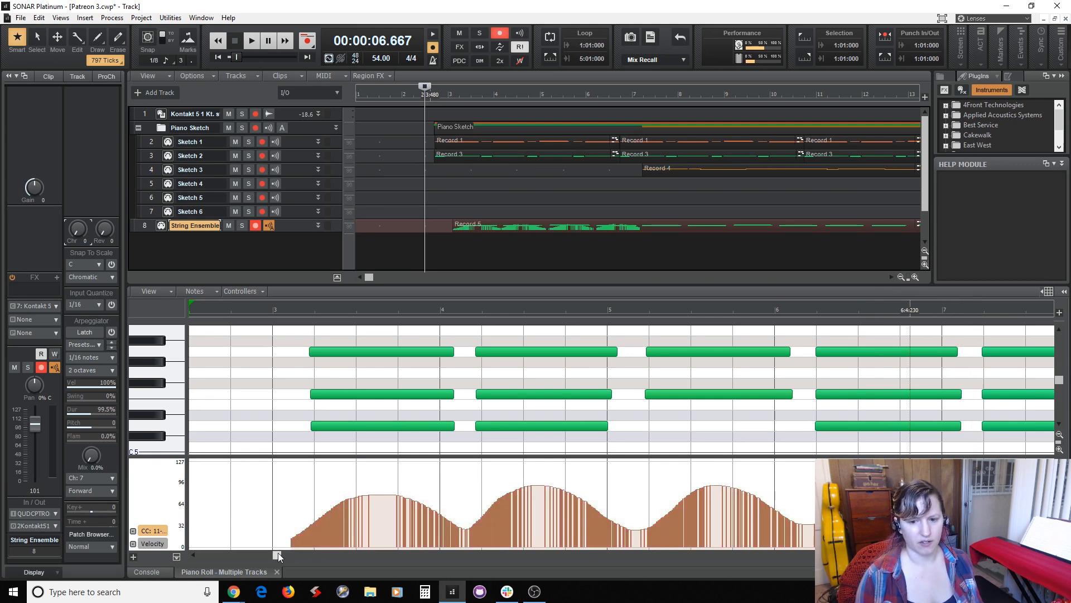
Extend the rising and falling expression swells under the string chords from measure 7 to measure 11.
left_click_drag(278, 552, 443, 583)
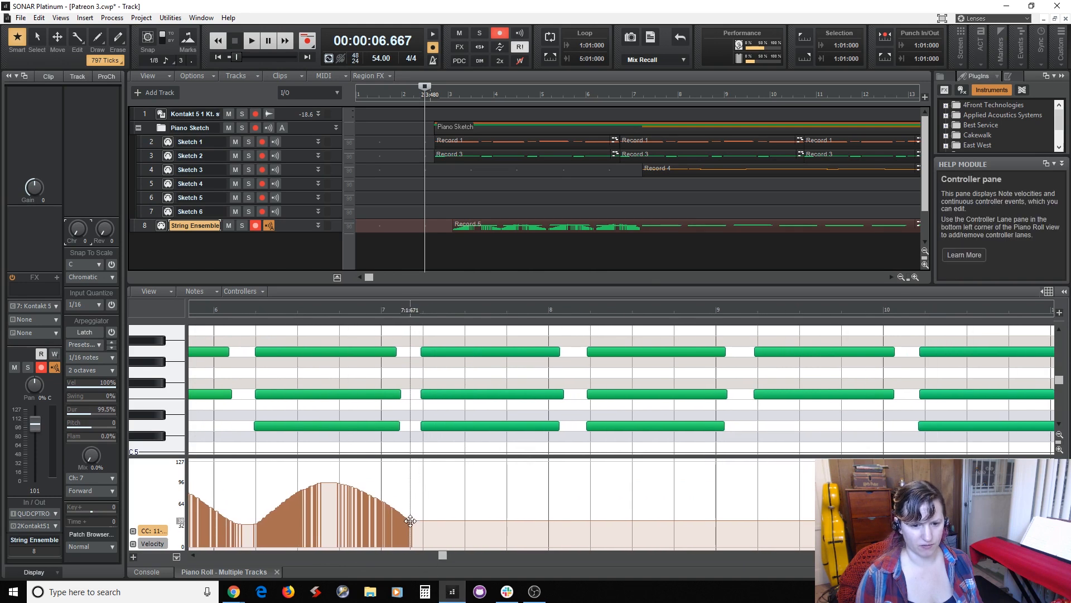
mouse_move(415, 522)
left_mouse_down()
mouse_move(478, 488)
mouse_move(514, 489)
mouse_move(569, 520)
mouse_move(649, 482)
mouse_move(742, 532)
mouse_move(825, 488)
left_mouse_up()
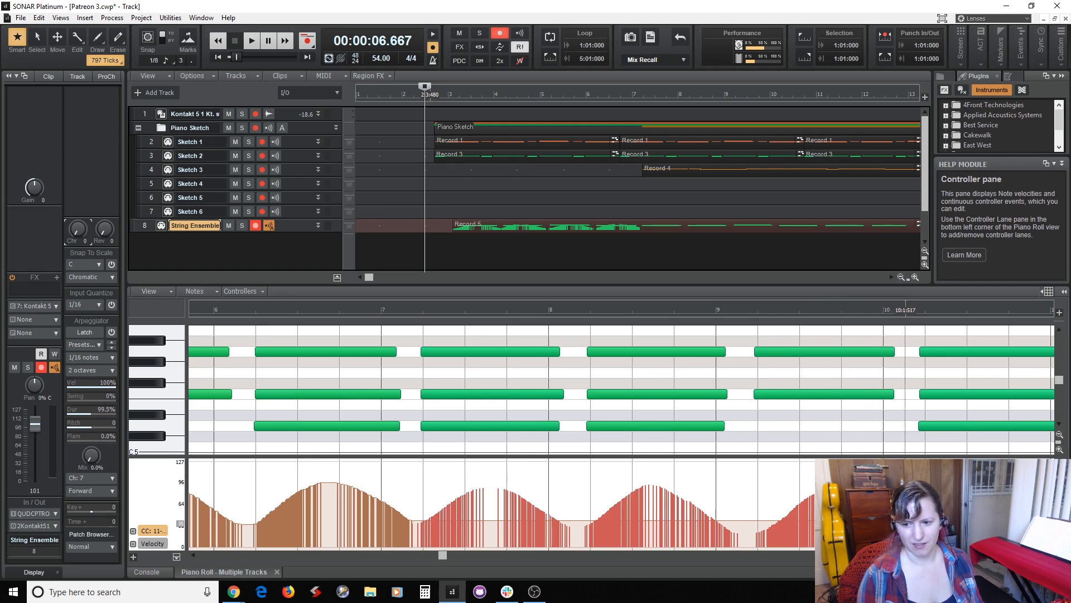
left_click_drag(926, 529, 927, 530)
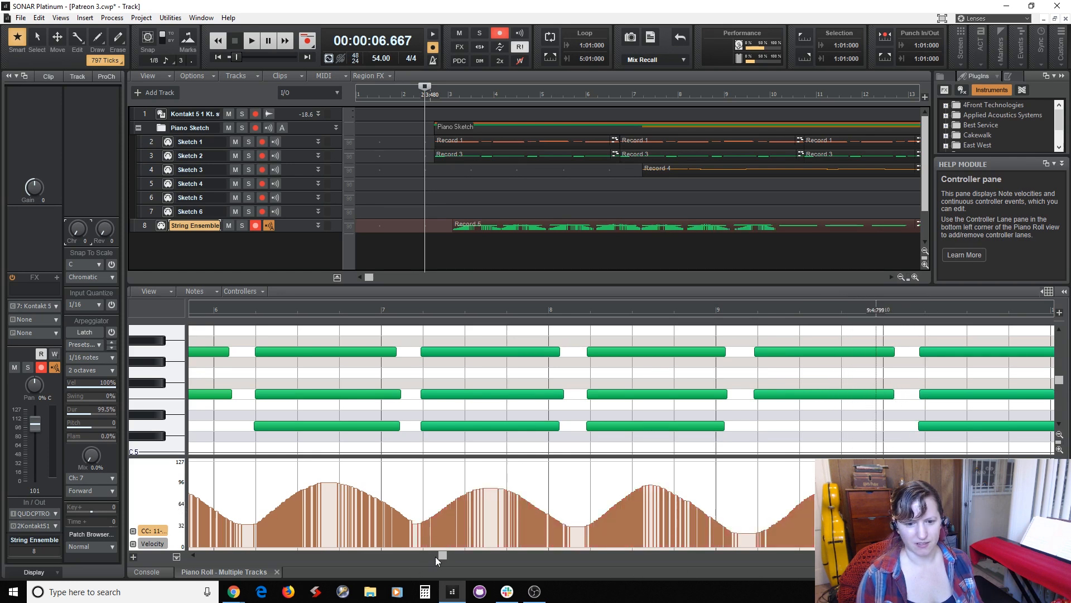
scroll(438, 558, "right", 10)
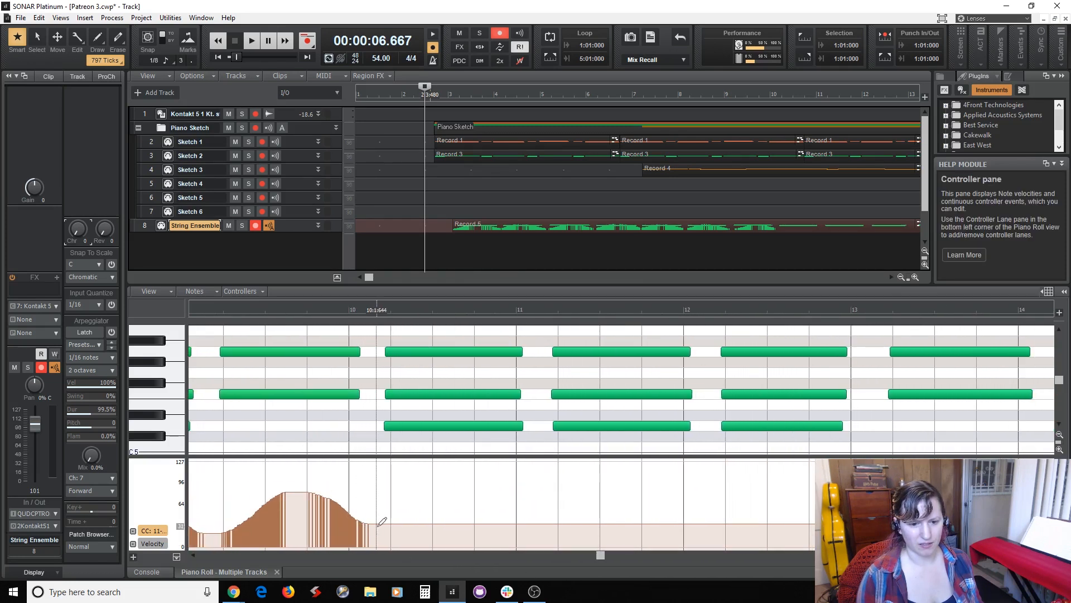
mouse_move(378, 524)
left_mouse_down()
mouse_move(469, 487)
mouse_move(539, 524)
left_mouse_up()
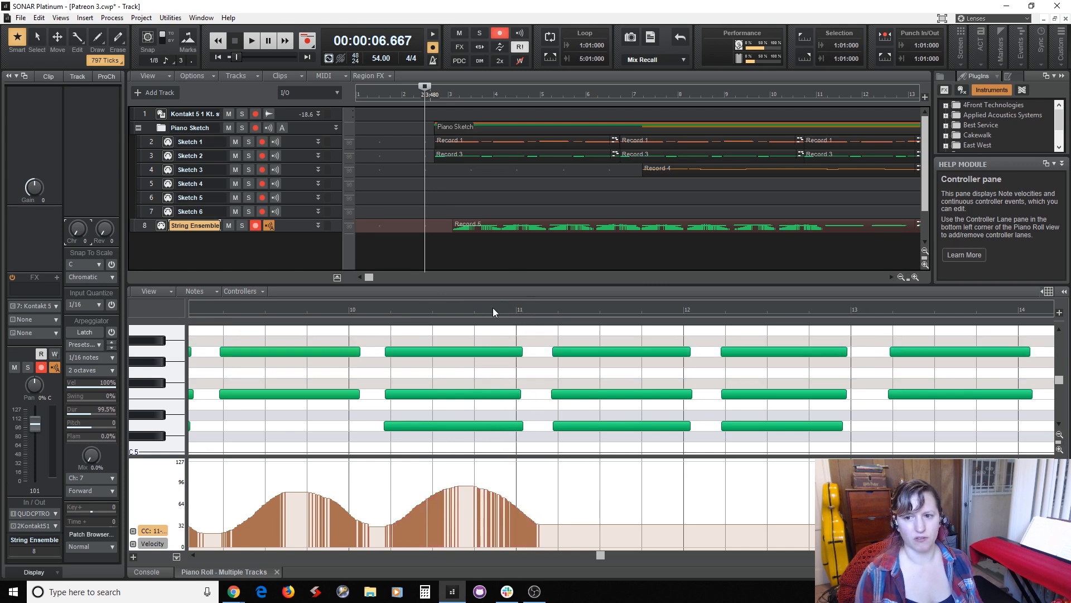
Save the project and audition the string part with its expression swells from measure 2.
key("ctrl+s")
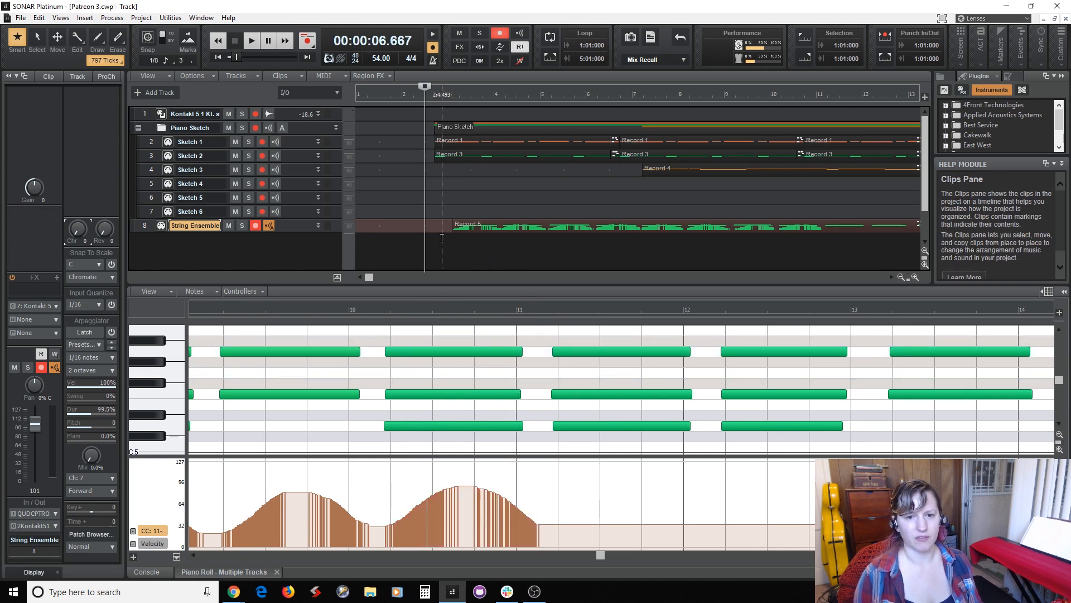
key("space")
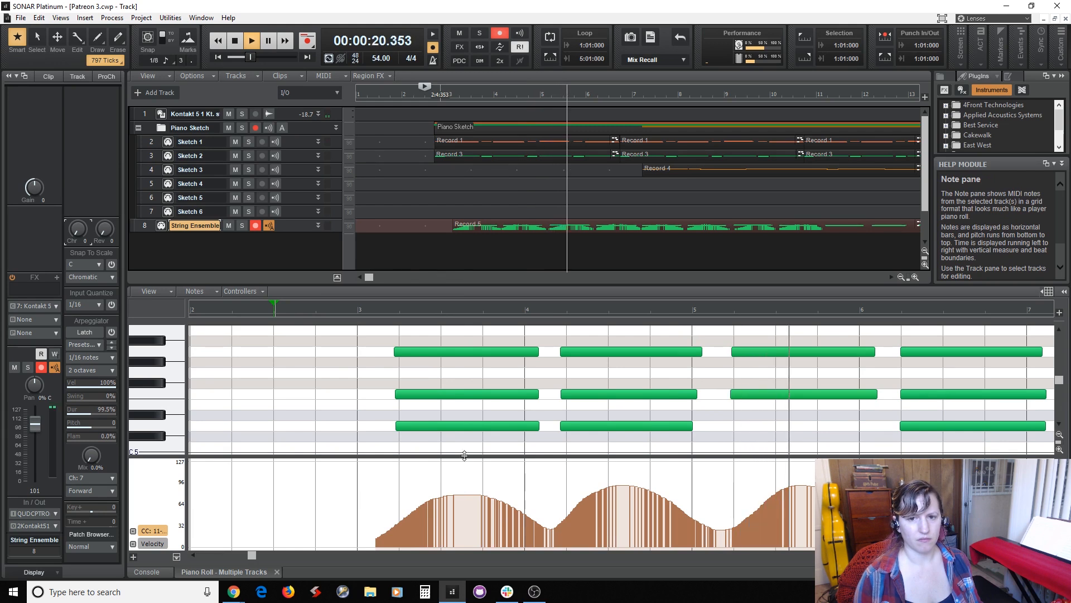
key("space")
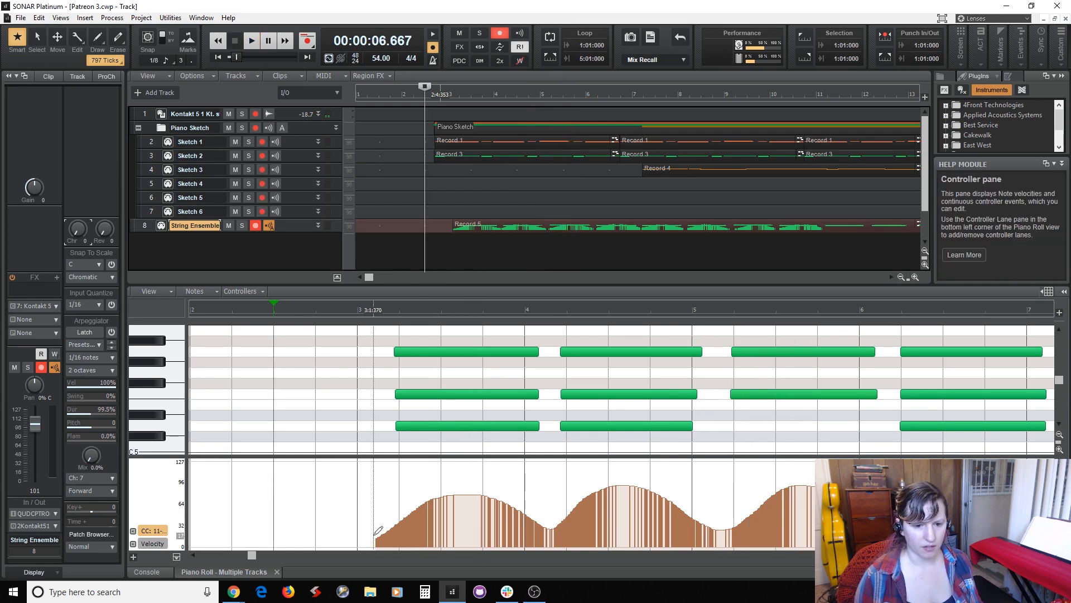
Redraw the CC11 expression swells under the string chords from measure 3 to measure 7 with peaks above 96 and deeper valleys.
left_click_drag(386, 520, 381, 534)
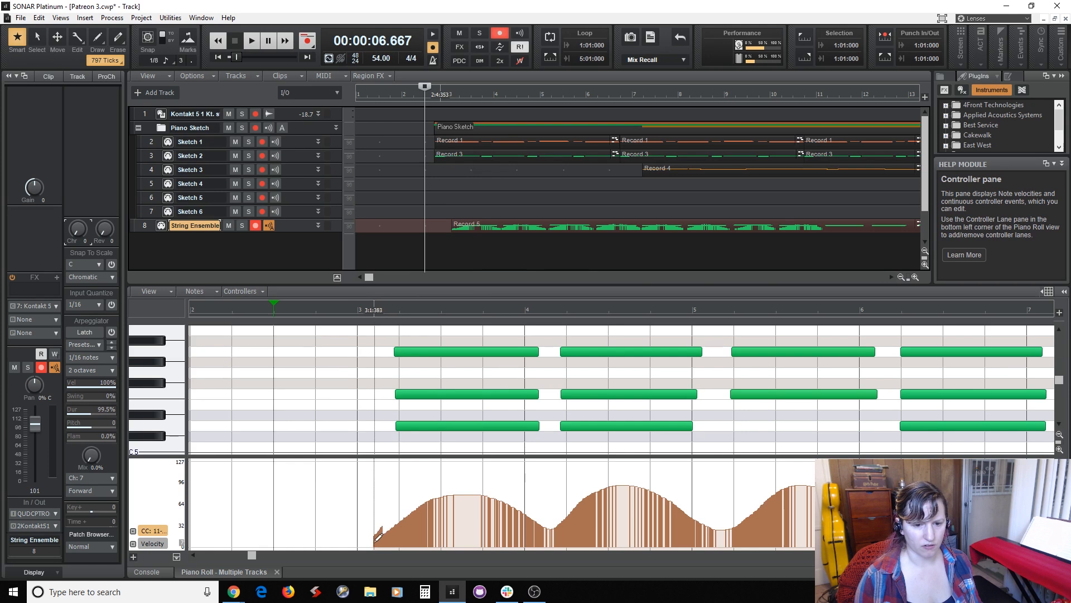
key("F9")
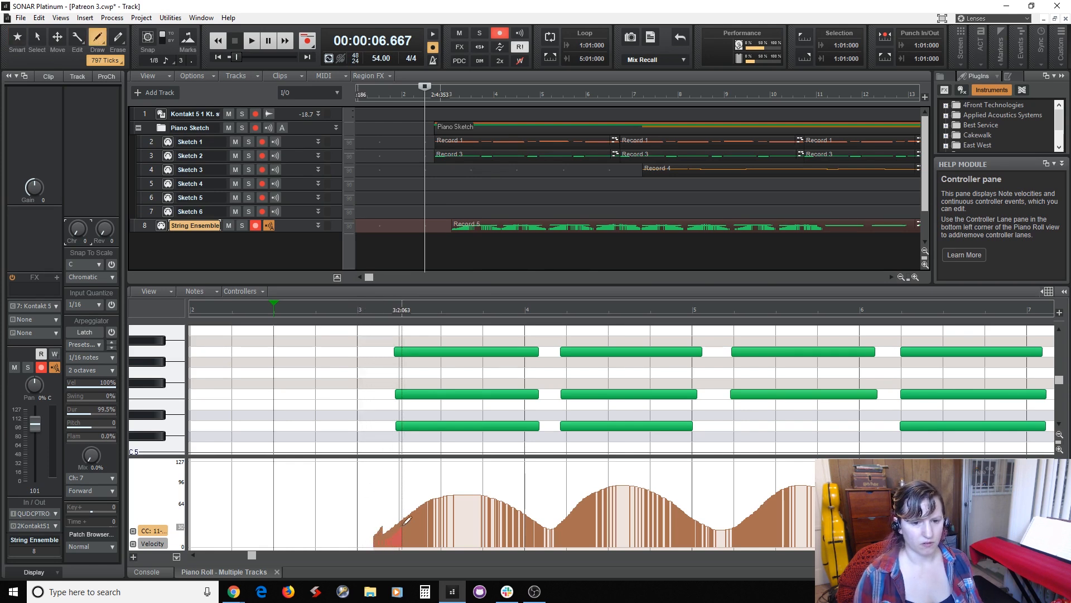
mouse_move(415, 505)
left_mouse_down()
mouse_move(486, 480)
mouse_move(538, 529)
left_mouse_up()
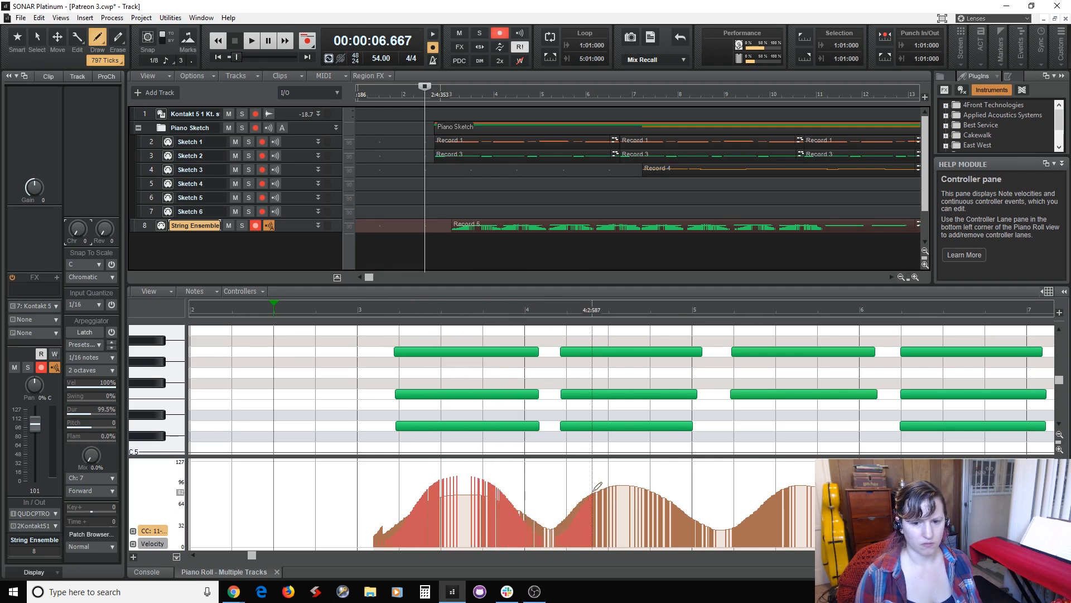
mouse_move(608, 474)
left_mouse_down()
mouse_move(623, 470)
mouse_move(673, 492)
left_mouse_up()
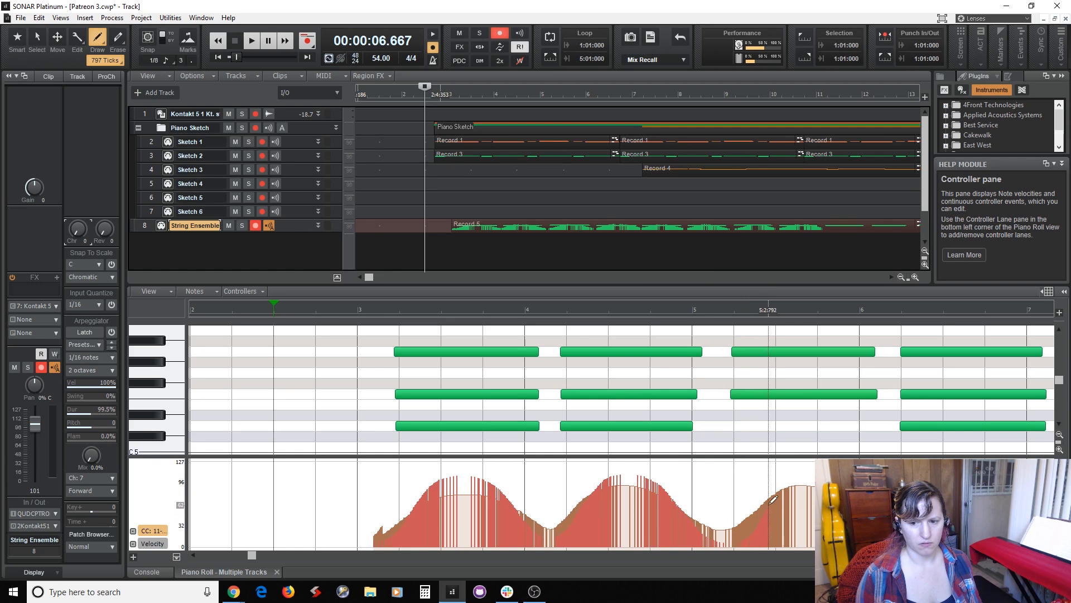
left_click_drag(792, 475, 818, 472)
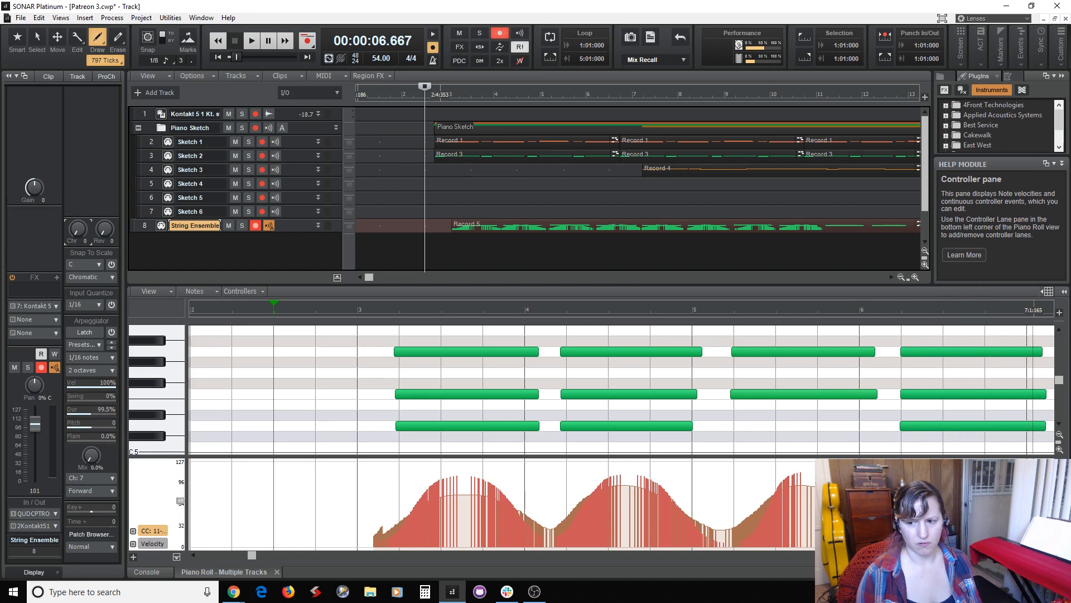
left_click_drag(1054, 540, 1035, 539)
Audition the reshaped expression swells from measure 2 while viewing the swells around measures 5 to 9.
key("space")
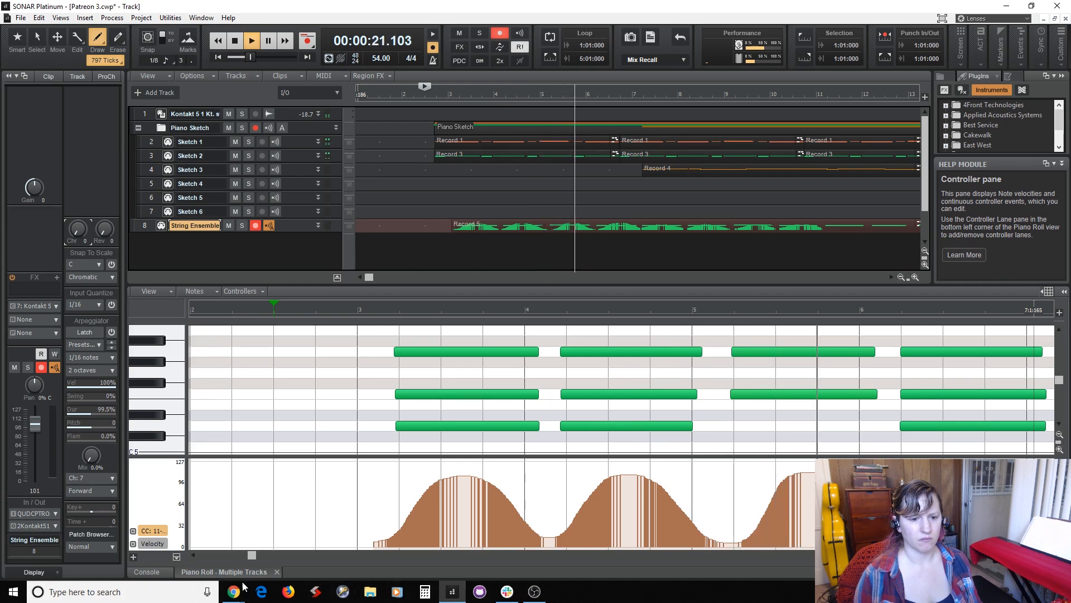
left_click_drag(249, 564, 383, 575)
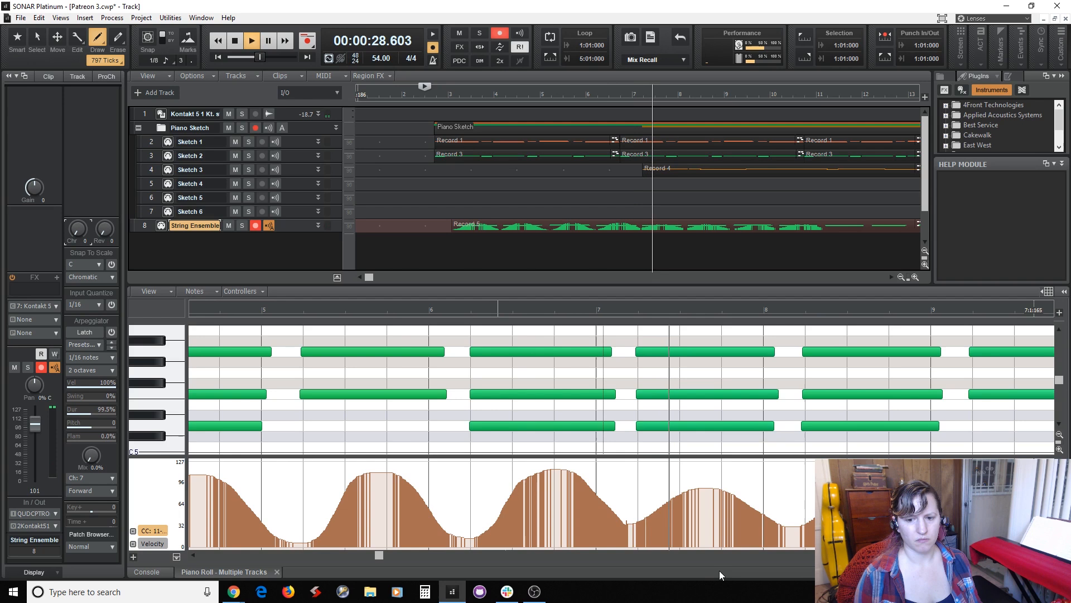
key("space")
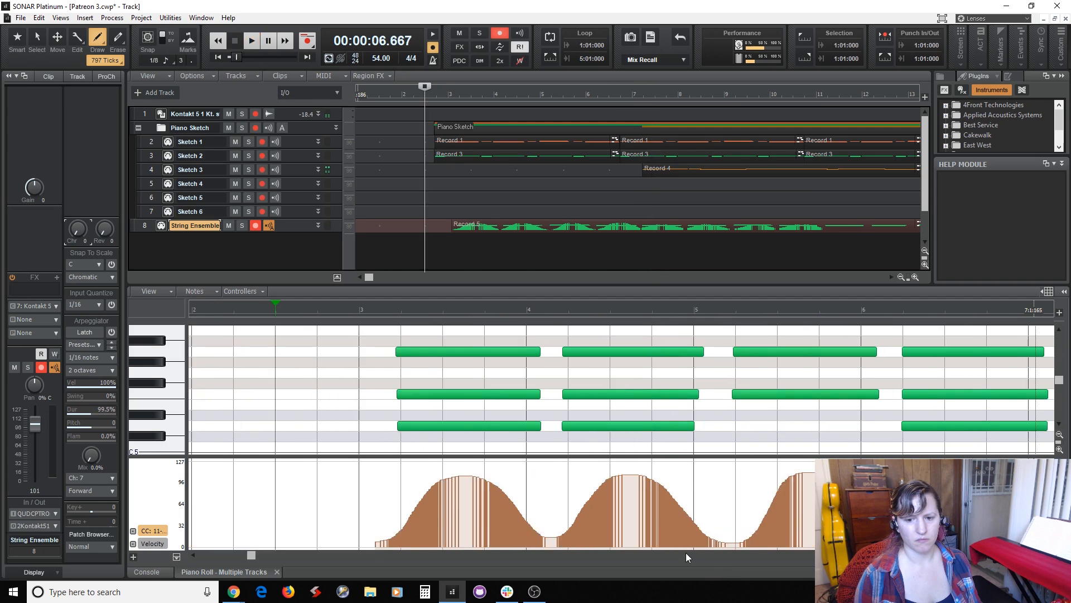
Redraw the expression swells from measure 7 to measure 10 with higher peaks and lower dips between the chords.
left_click_drag(251, 560, 412, 560)
left_click_drag(504, 513, 525, 532)
mouse_move(561, 491)
left_mouse_down()
mouse_move(588, 468)
mouse_move(628, 472)
mouse_move(683, 533)
left_mouse_up()
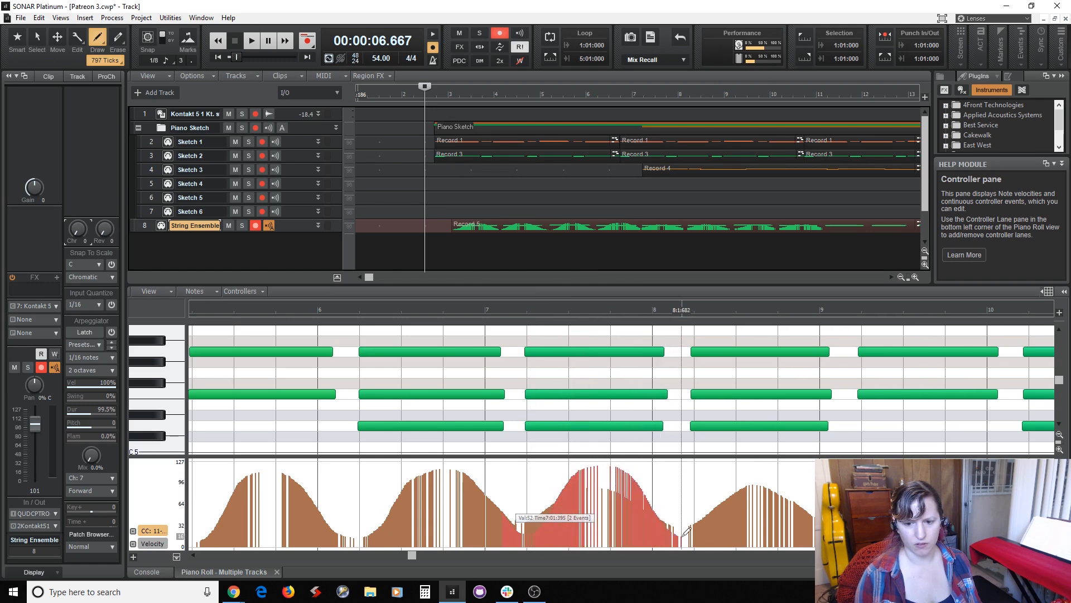
left_click_drag(727, 494, 800, 479)
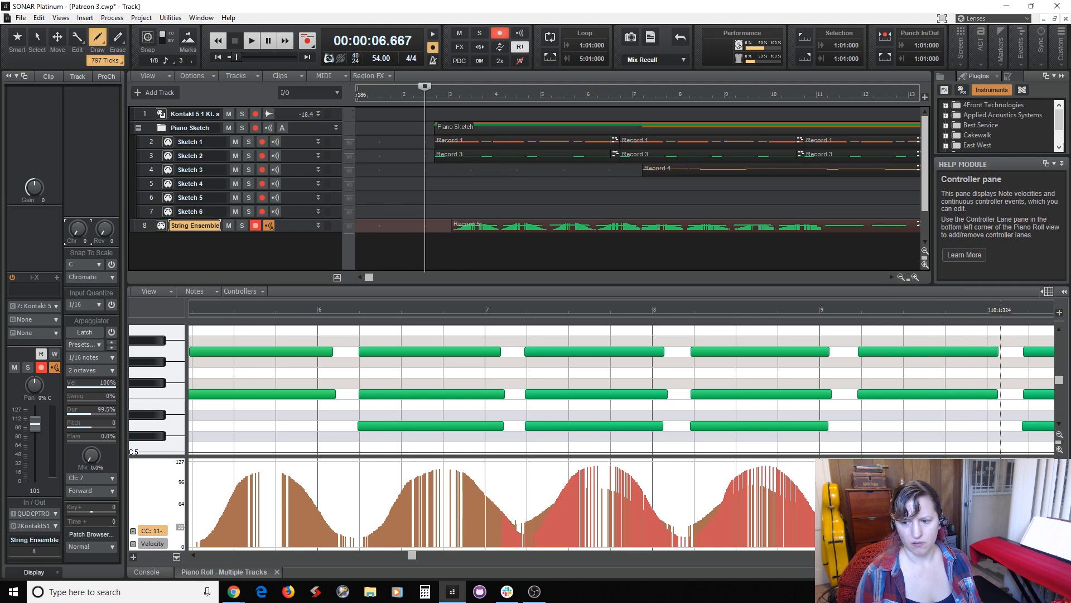
left_click_drag(1040, 534, 1032, 534)
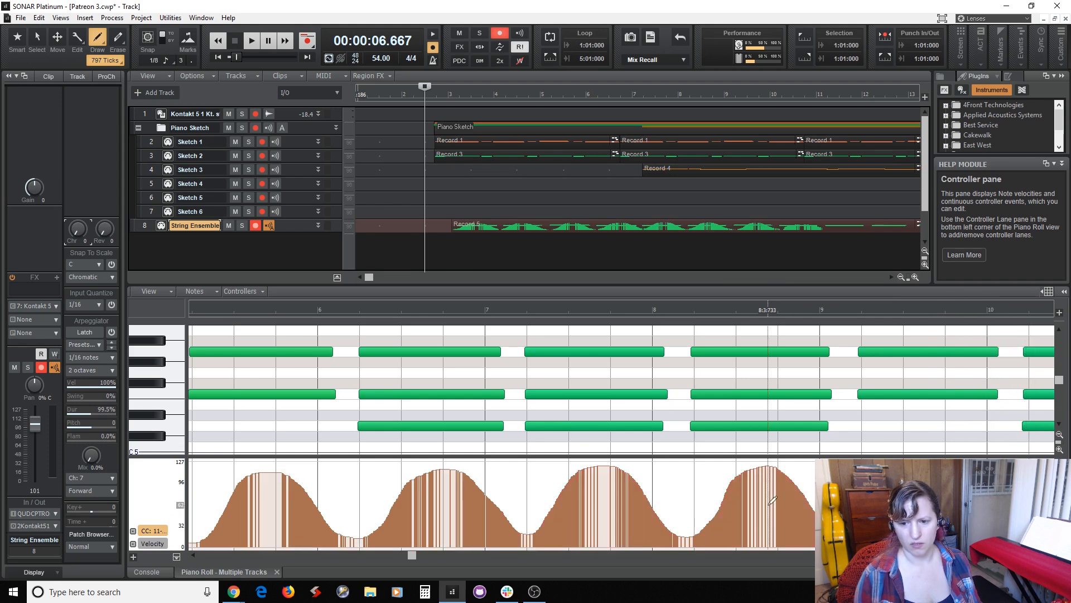
Draw matching expression swells under the remaining string chords from measure 10 through the final chord ending near measure 15.
left_click_drag(422, 567, 571, 593)
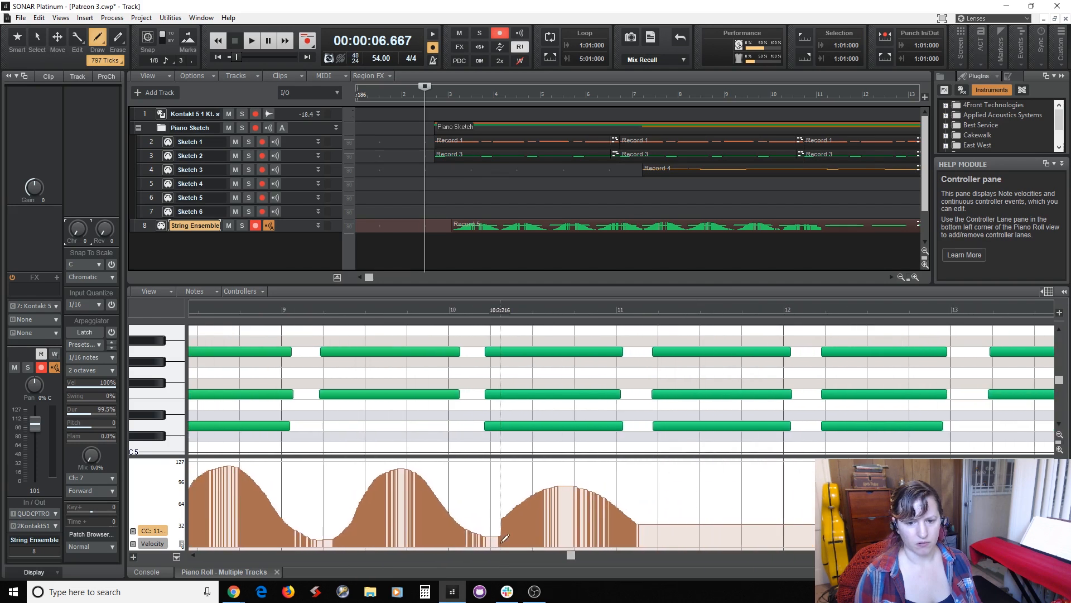
left_click_drag(572, 555, 628, 556)
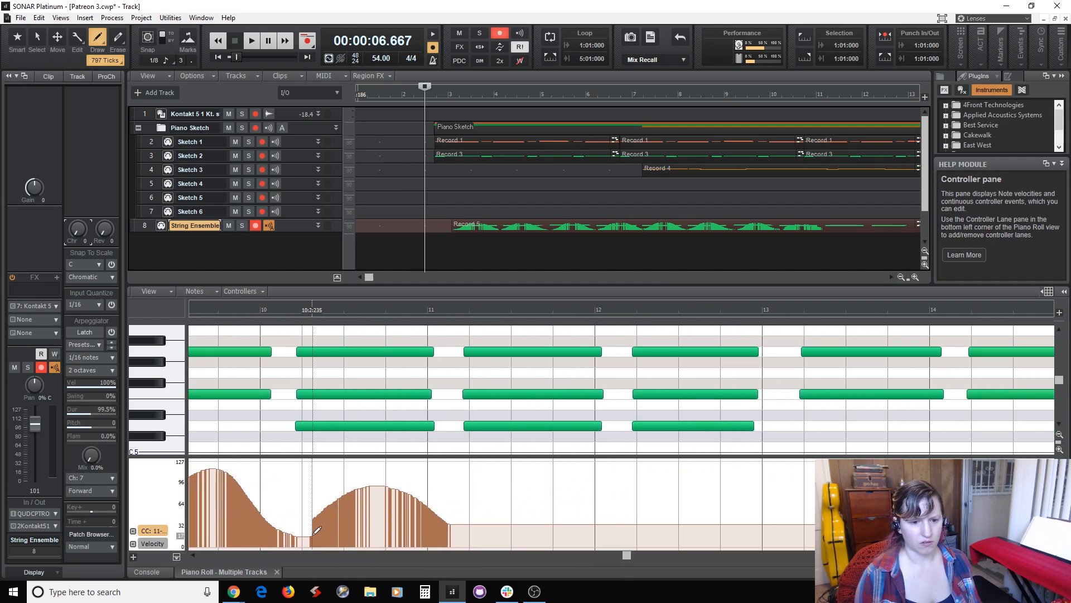
mouse_move(294, 533)
left_mouse_down()
mouse_move(371, 481)
mouse_move(406, 479)
left_mouse_up()
left_click_drag(292, 532, 302, 531)
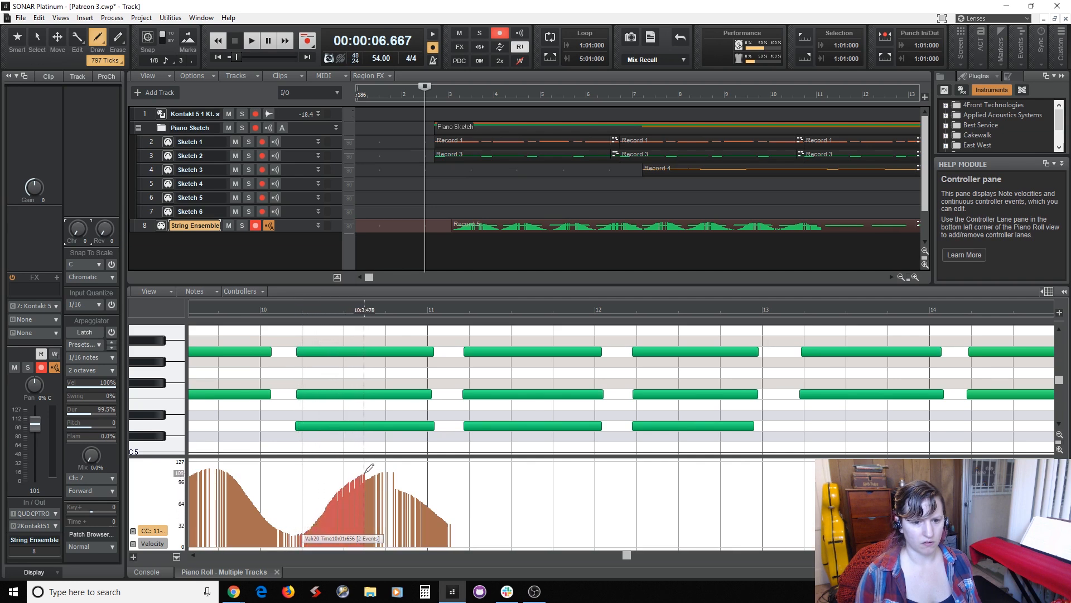
mouse_move(365, 472)
left_mouse_down()
mouse_move(401, 474)
mouse_move(461, 529)
mouse_move(498, 511)
mouse_move(521, 478)
mouse_move(553, 470)
mouse_move(617, 532)
mouse_move(640, 528)
mouse_move(686, 475)
mouse_move(706, 475)
mouse_move(760, 525)
mouse_move(791, 534)
left_mouse_up()
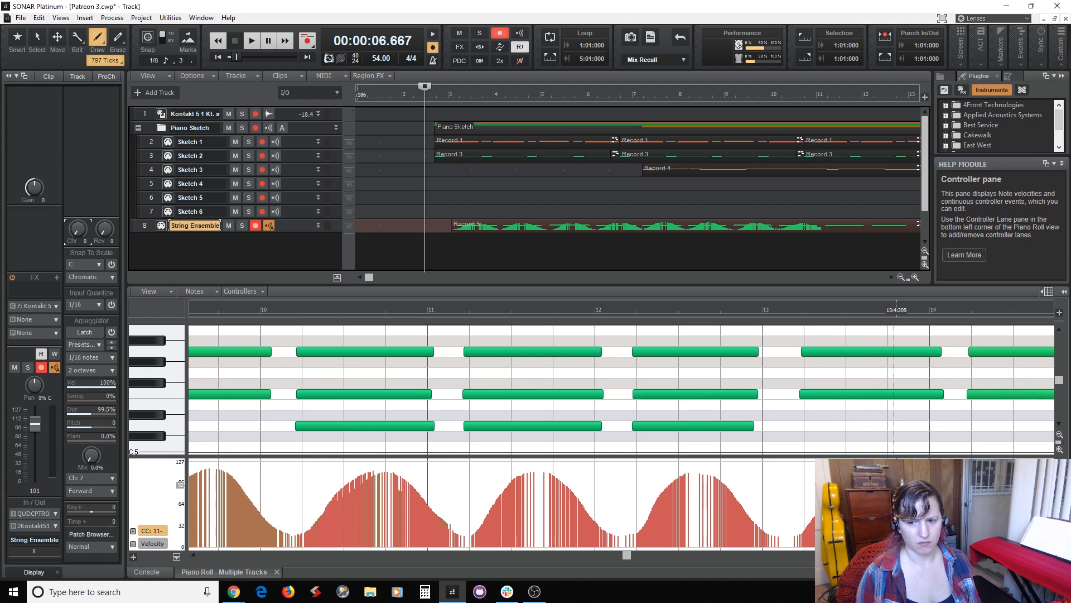
left_click_drag(961, 534, 963, 534)
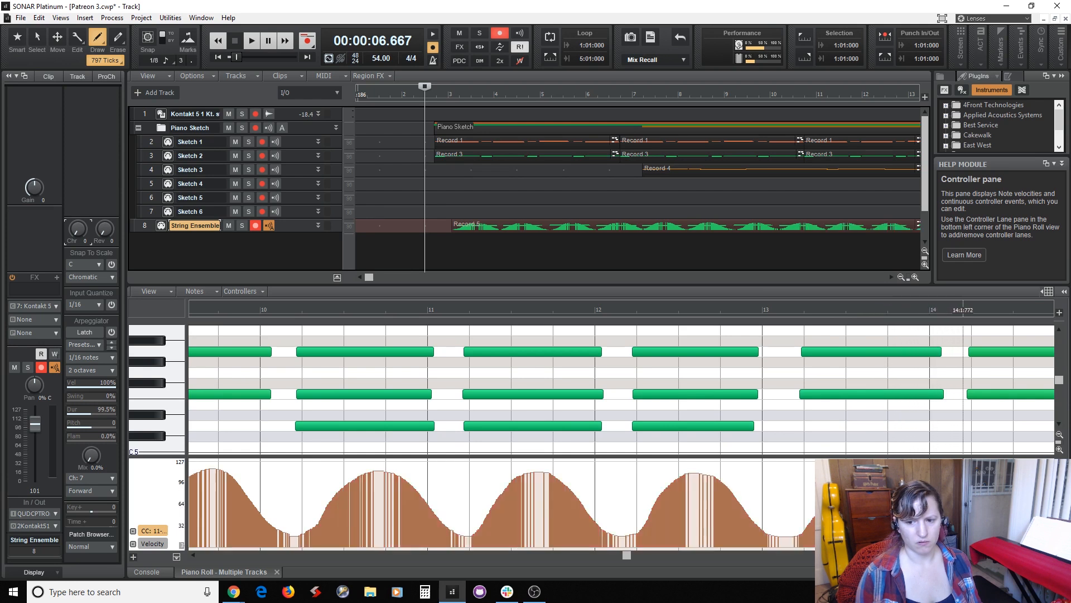
left_click_drag(624, 556, 762, 555)
mouse_move(497, 529)
left_mouse_down()
mouse_move(518, 526)
mouse_move(576, 470)
mouse_move(616, 483)
mouse_move(672, 530)
left_mouse_up()
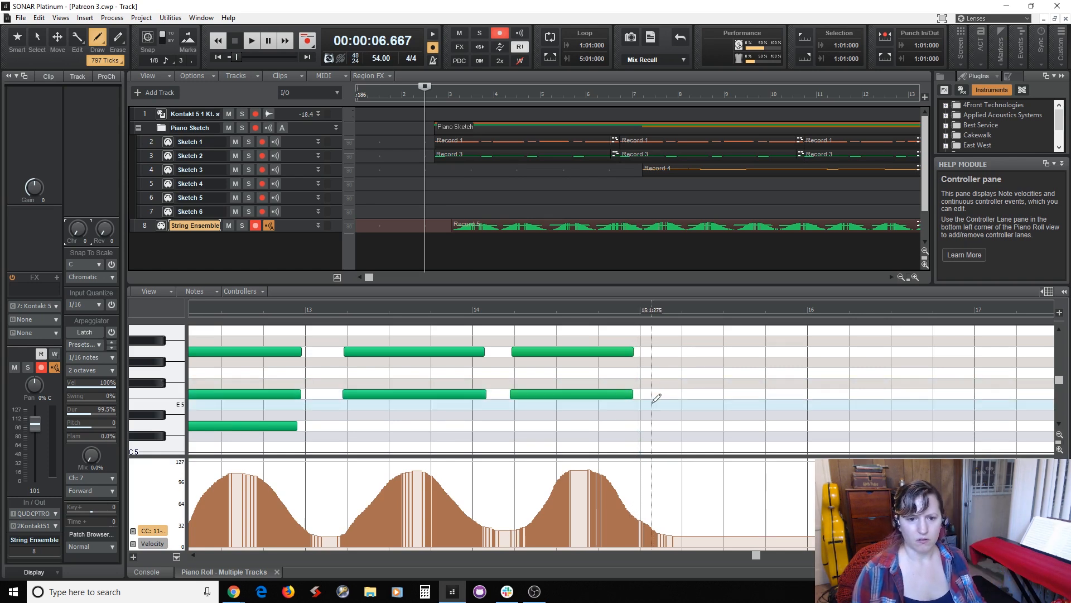
Select the notes of the final string chord and lengthen them to just past the start of measure 15.
scroll(642, 383, "up", 3)
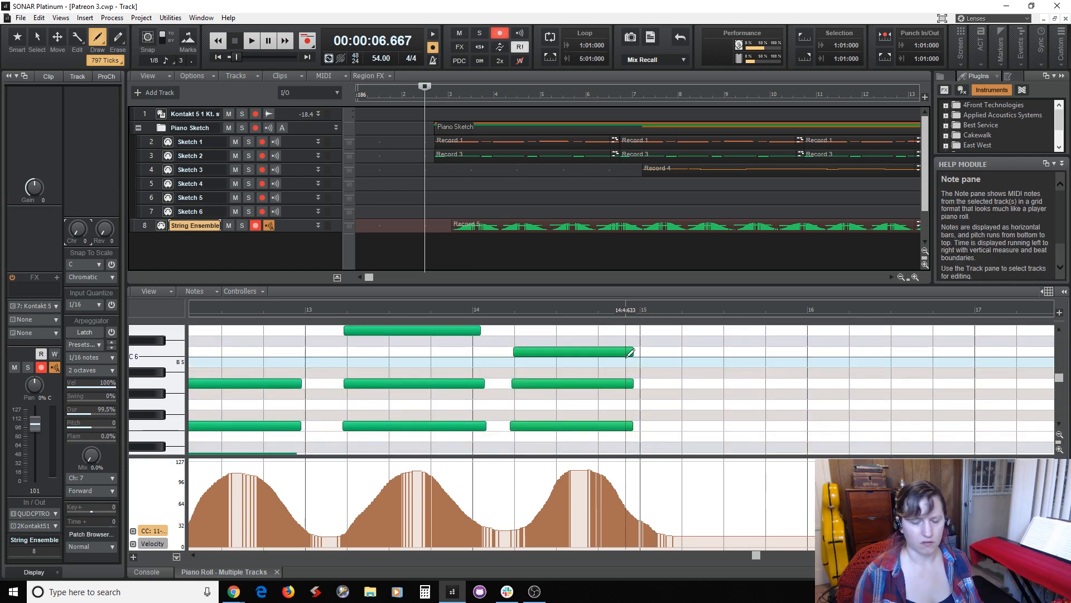
key("F5")
mouse_move(618, 338)
left_mouse_down()
mouse_move(623, 398)
mouse_move(642, 412)
mouse_move(647, 405)
left_mouse_up()
scroll(647, 391, "up", 2)
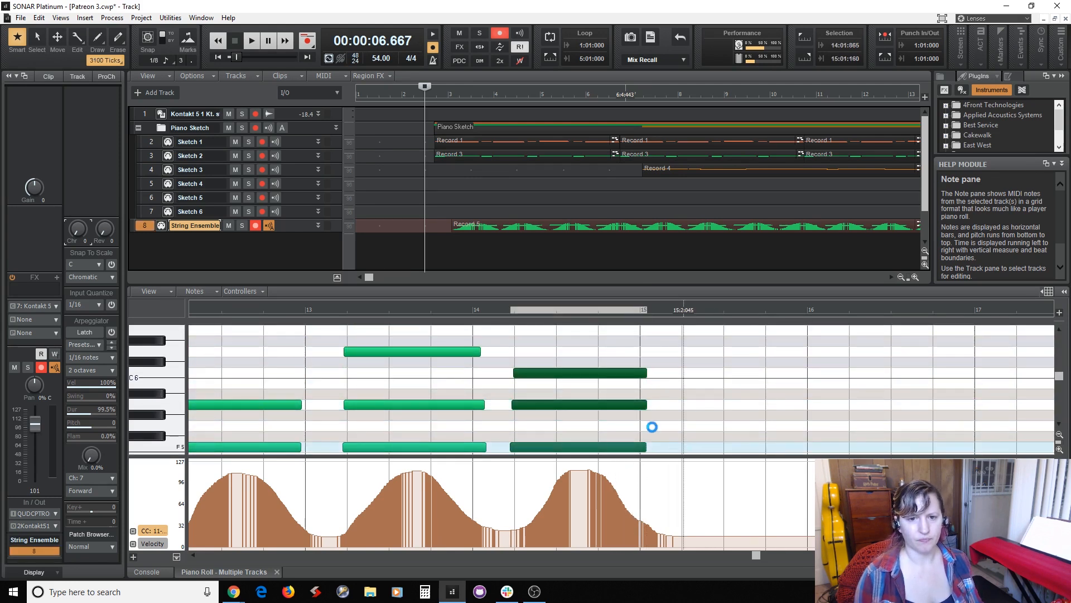
Disarm recording on the String Ensemble track, then play the arrangement from measure 2 beat 3 with the track view enlarged.
left_click(431, 192)
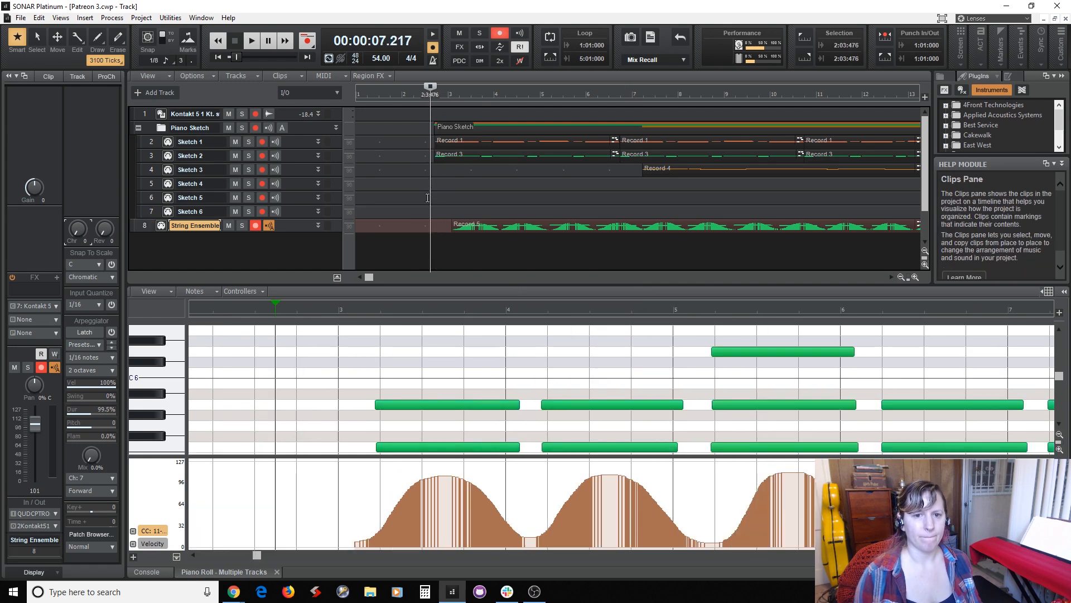
left_click(258, 225)
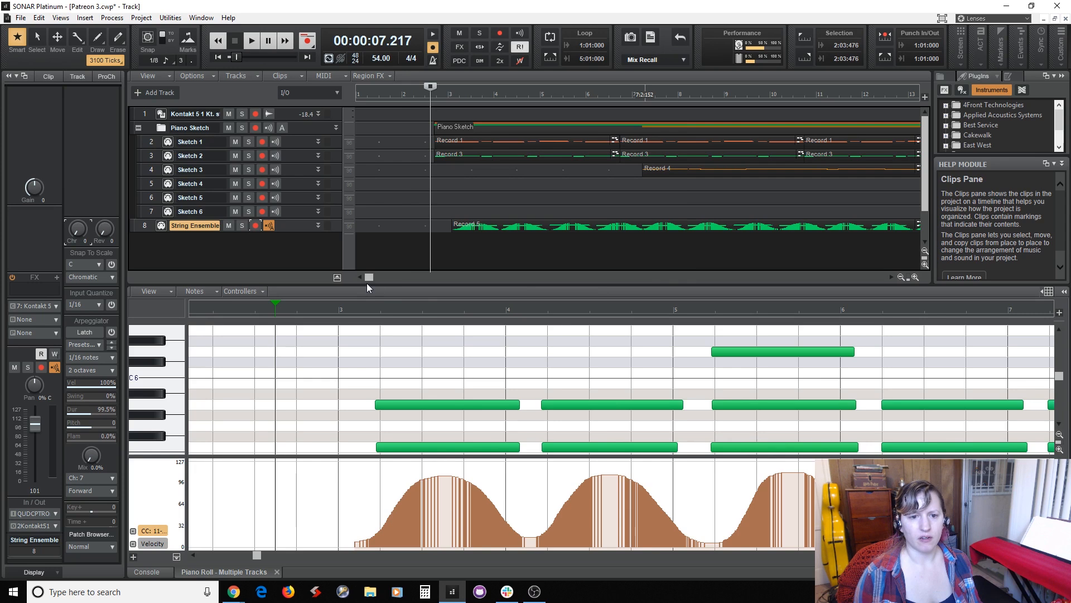
left_click_drag(367, 283, 368, 347)
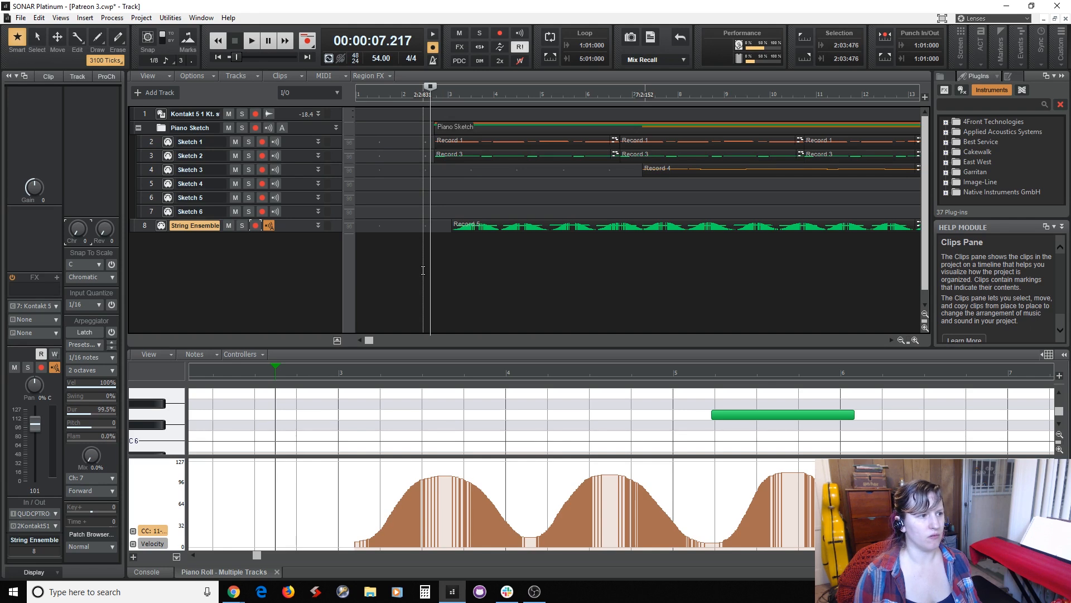
key("space")
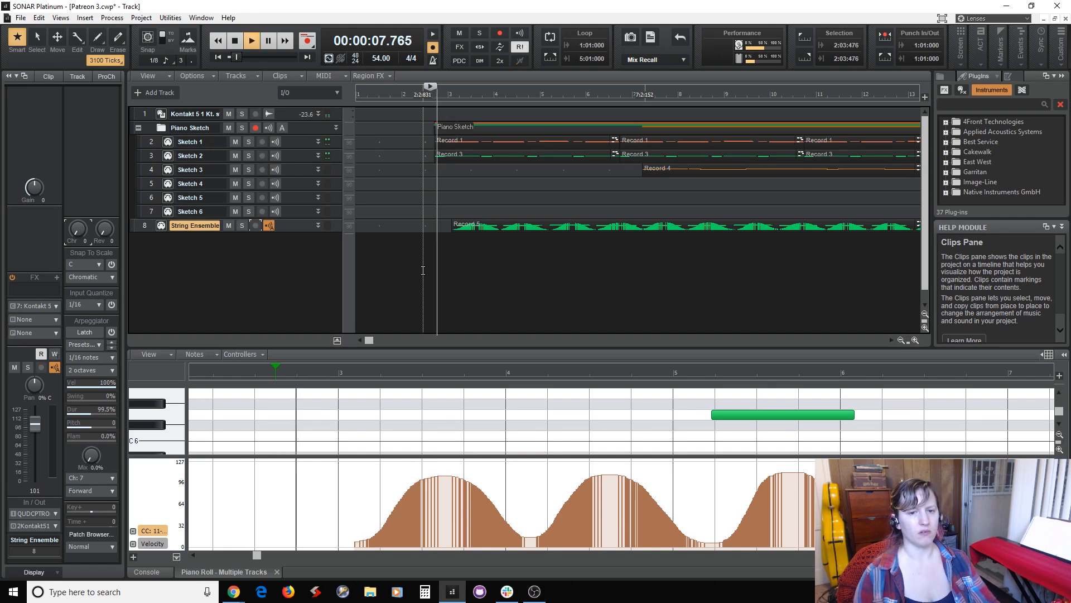
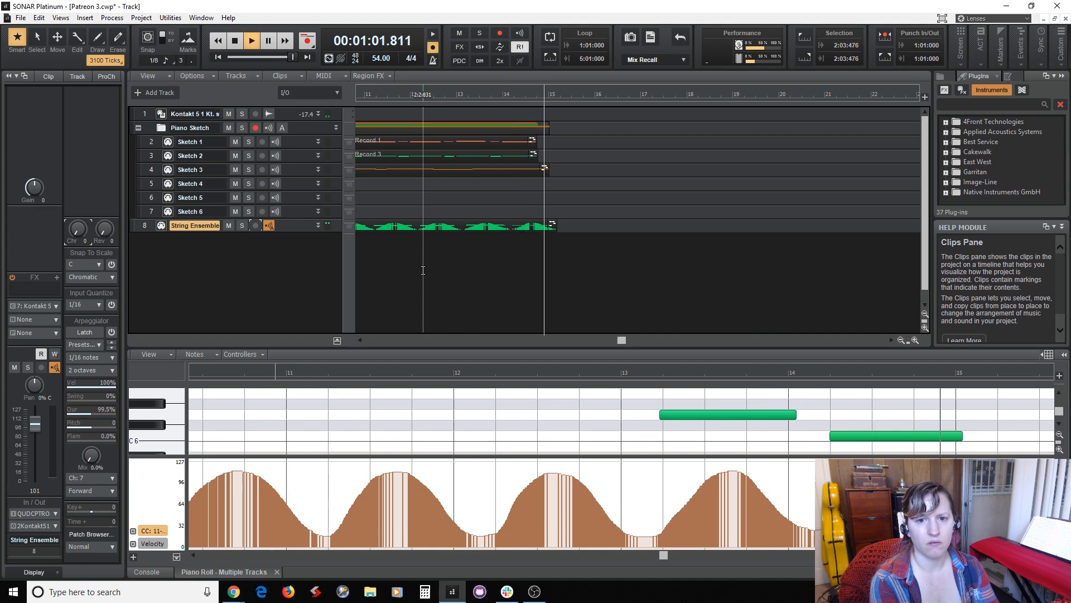
Stop playback and audition the arrangement's ending from measure 13 beat 3.
key("space")
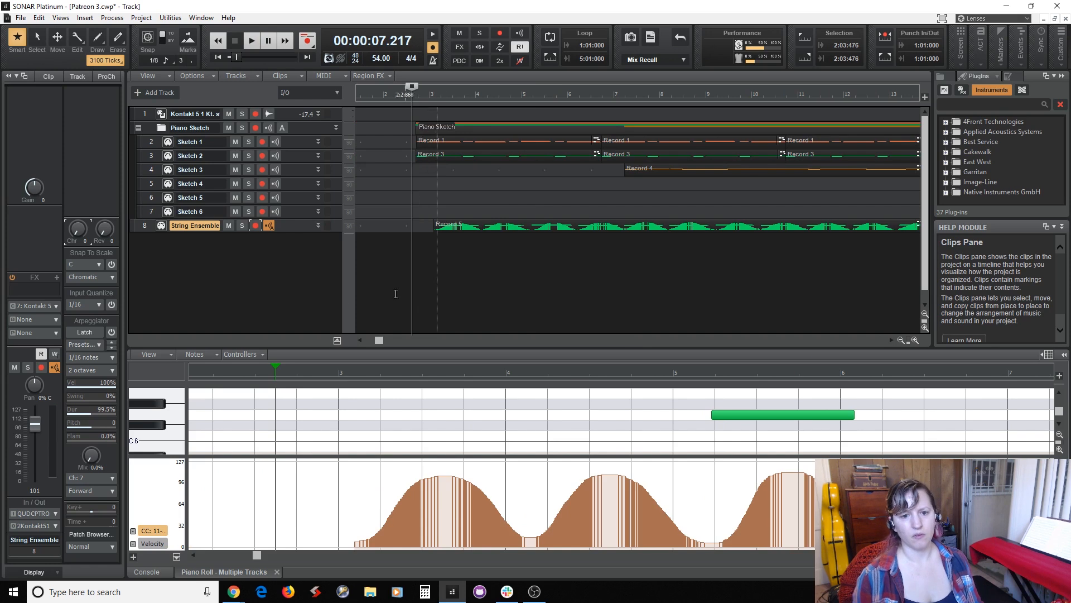
left_click_drag(380, 340, 583, 364)
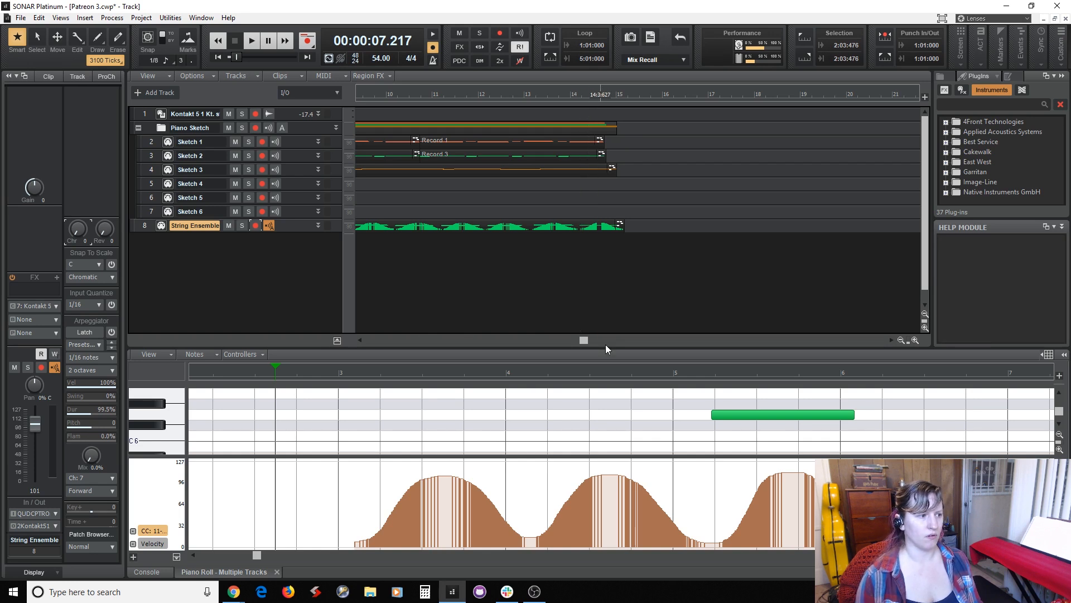
left_click(597, 275)
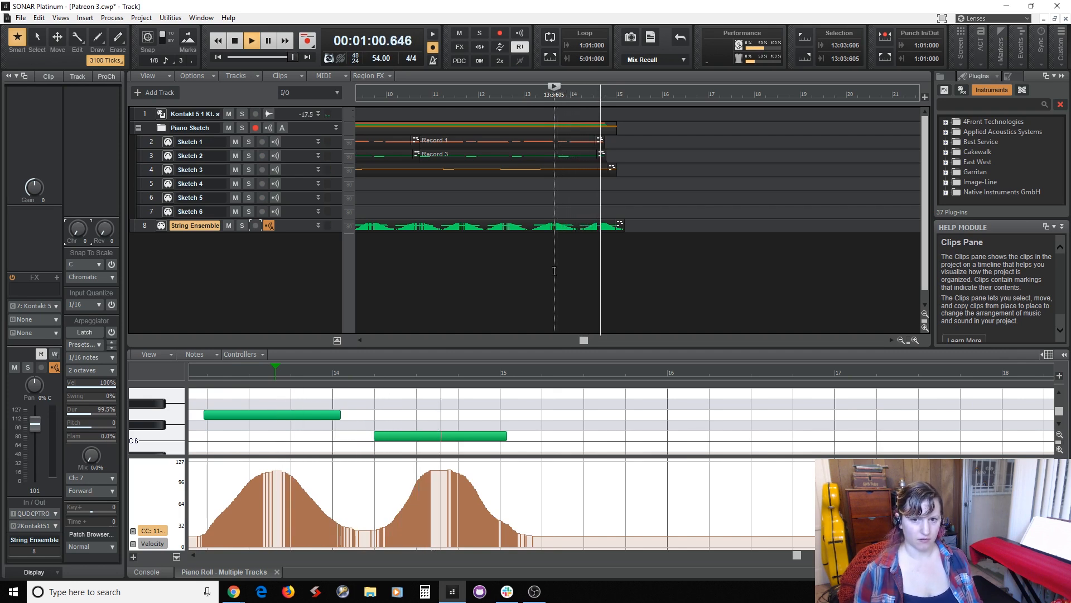
key("space")
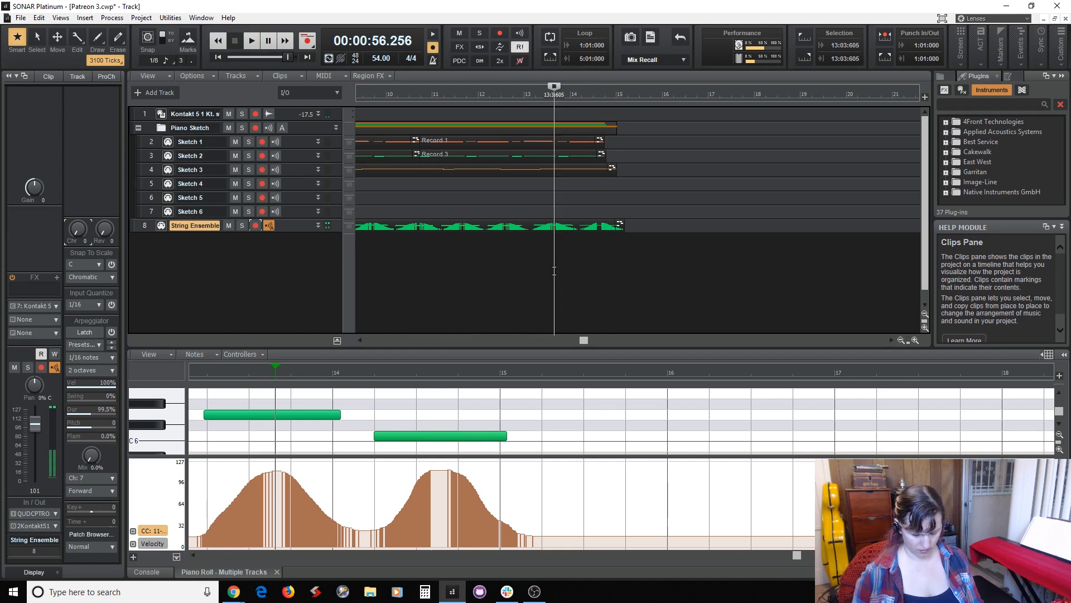
Arm Sketch 3 and record from measure 13 beat 3, adding a continuous eighth-note piano line from measure 15 through measure 20.
left_click(306, 169)
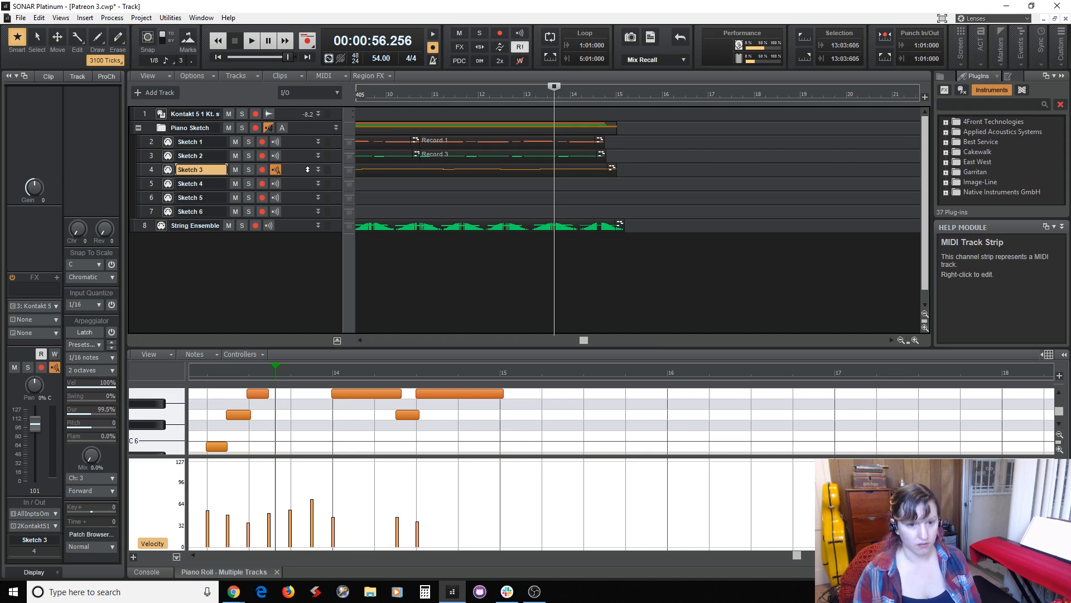
left_click(262, 170)
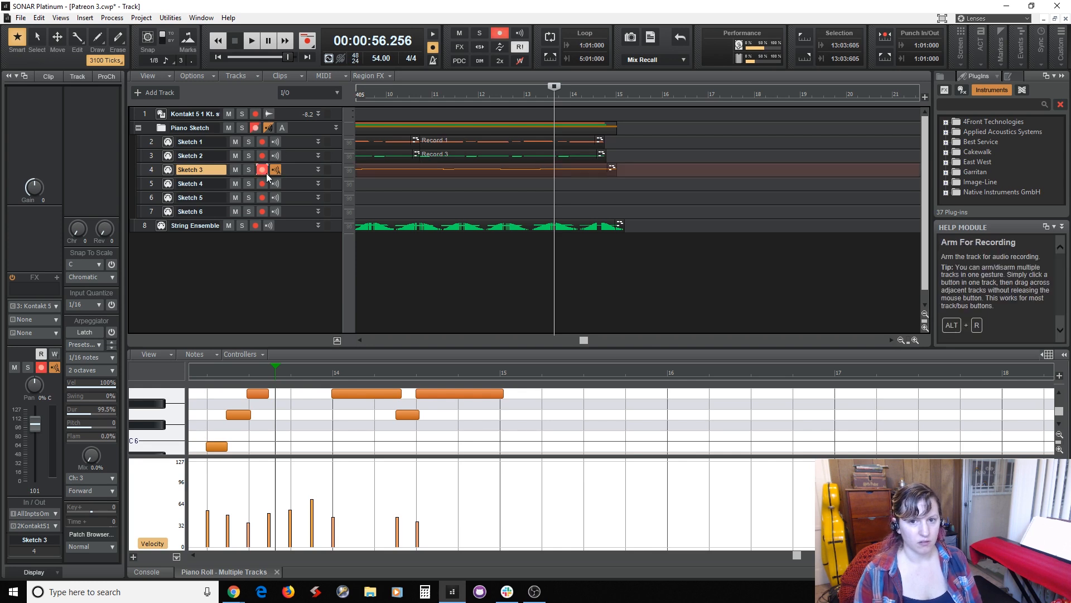
left_click(304, 43)
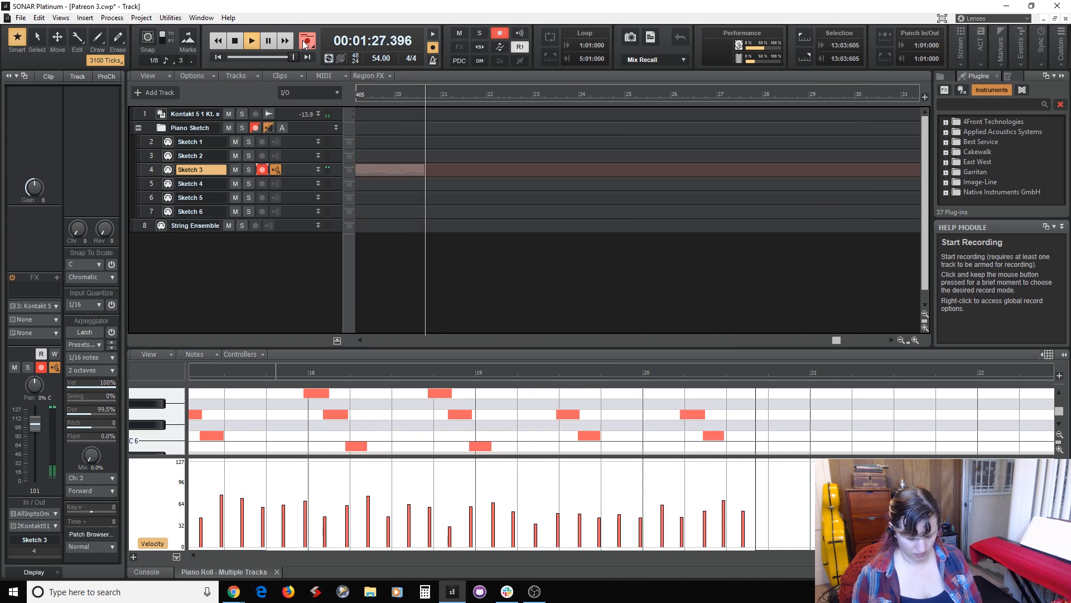
key("space")
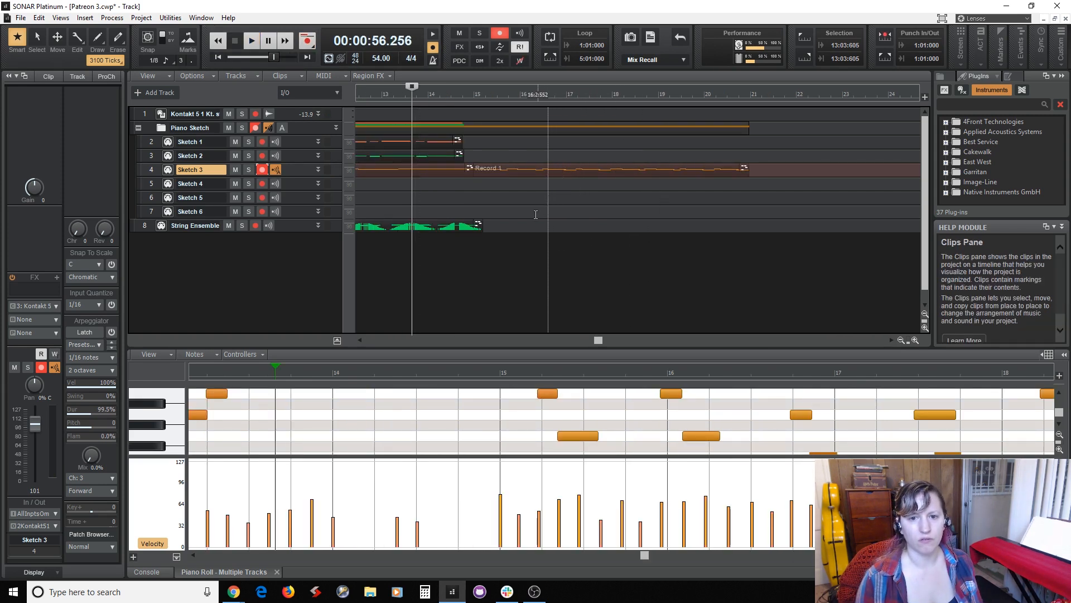
Quantize the newly recorded Sketch 3 clip's start times to 1/8 at 65 percent strength.
left_click(494, 169)
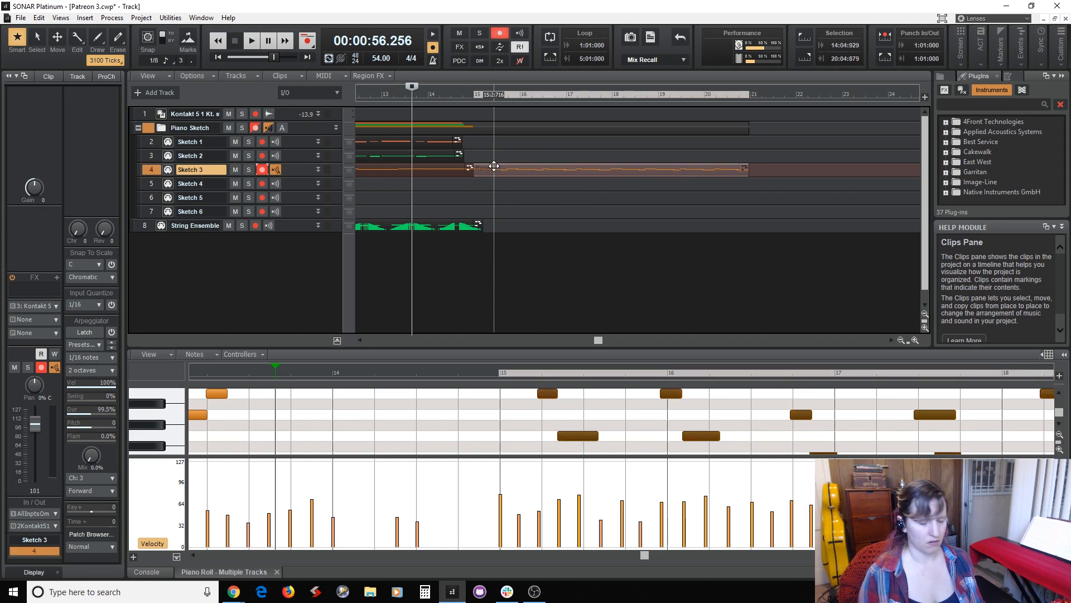
key("q")
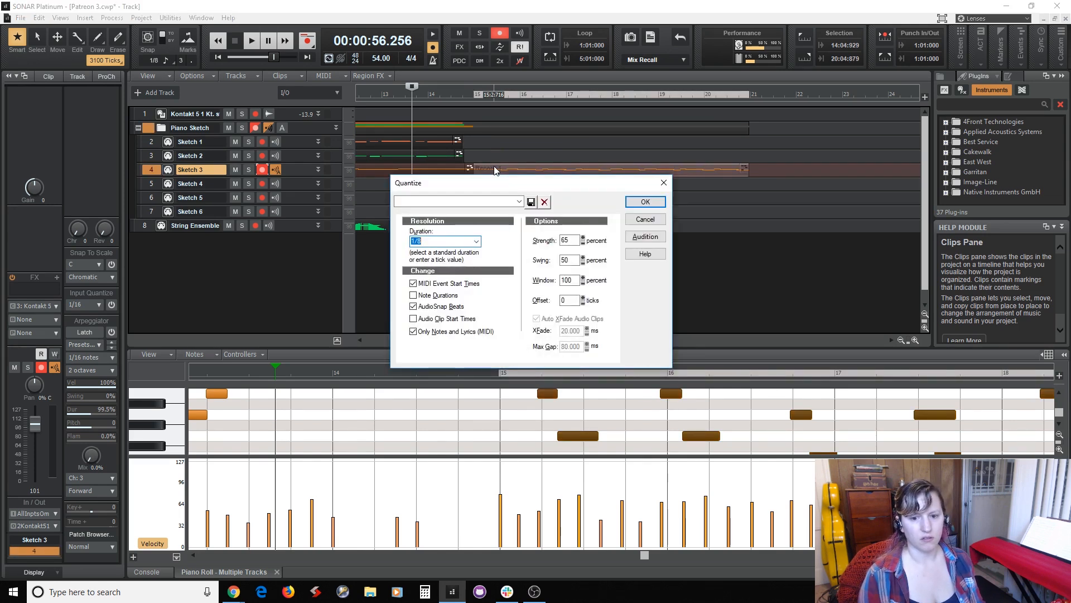
key("Return")
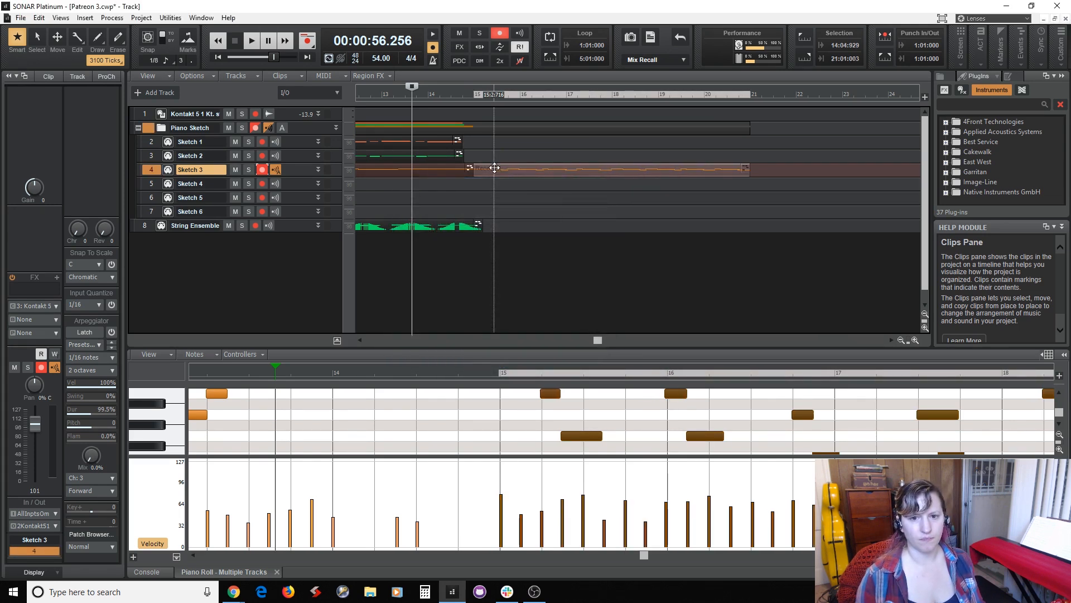
Audition the transition into the new Sketch 3 clip from measure 14 beat 4 and again from beat 3.
left_click(468, 190)
key("space")
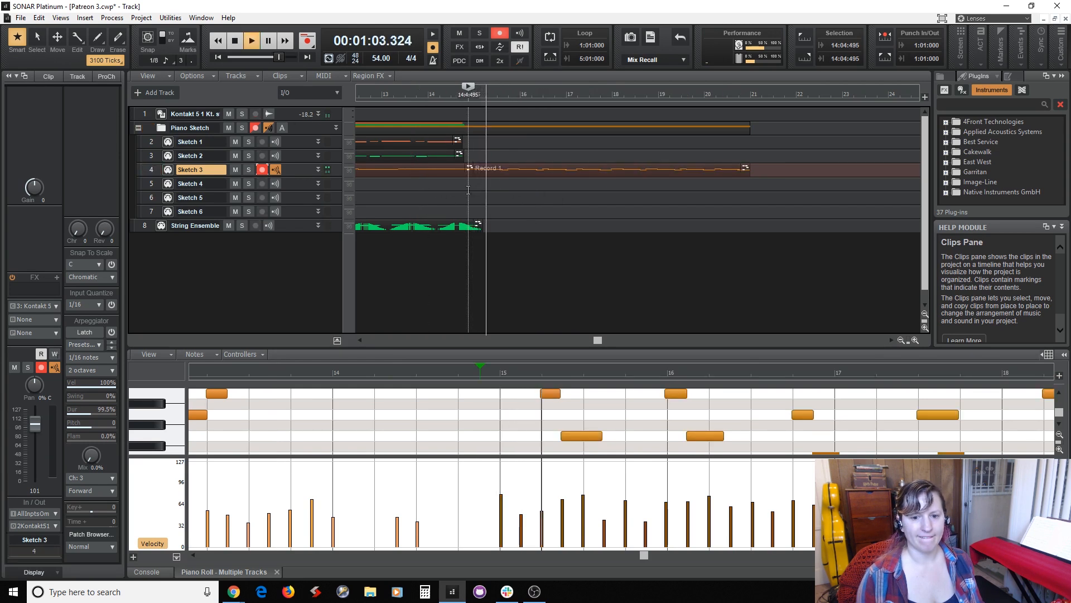
key("space")
left_click(453, 191)
key("space")
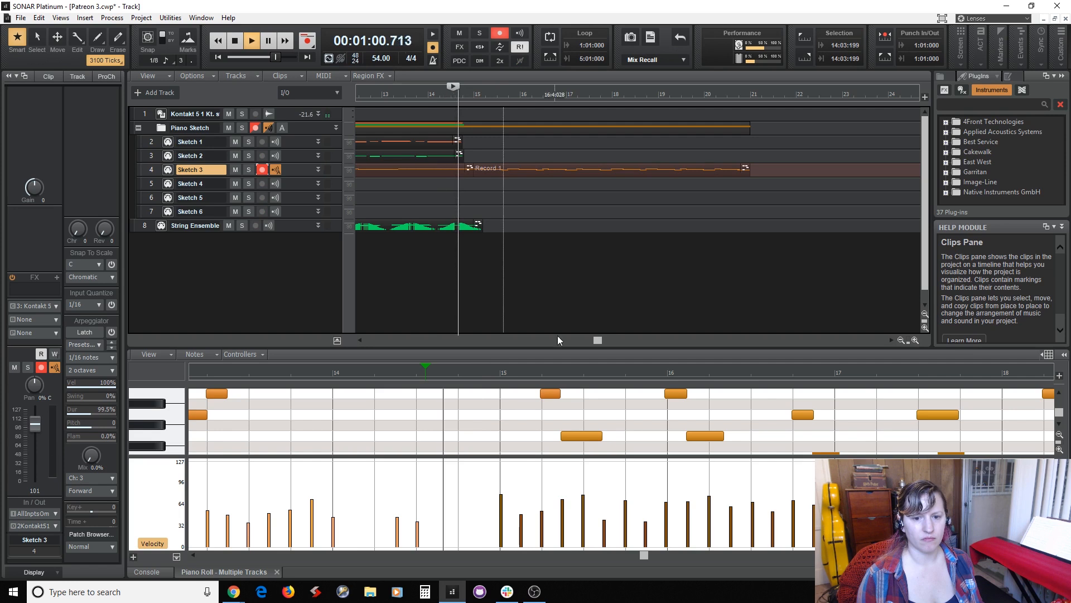
scroll(497, 443, "up", 3)
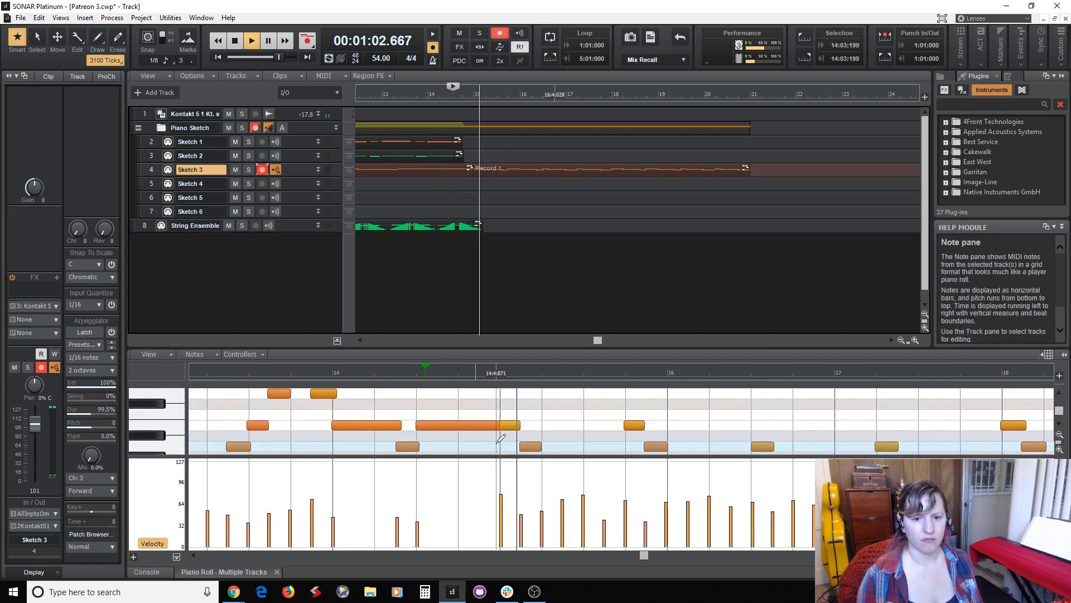
key("space")
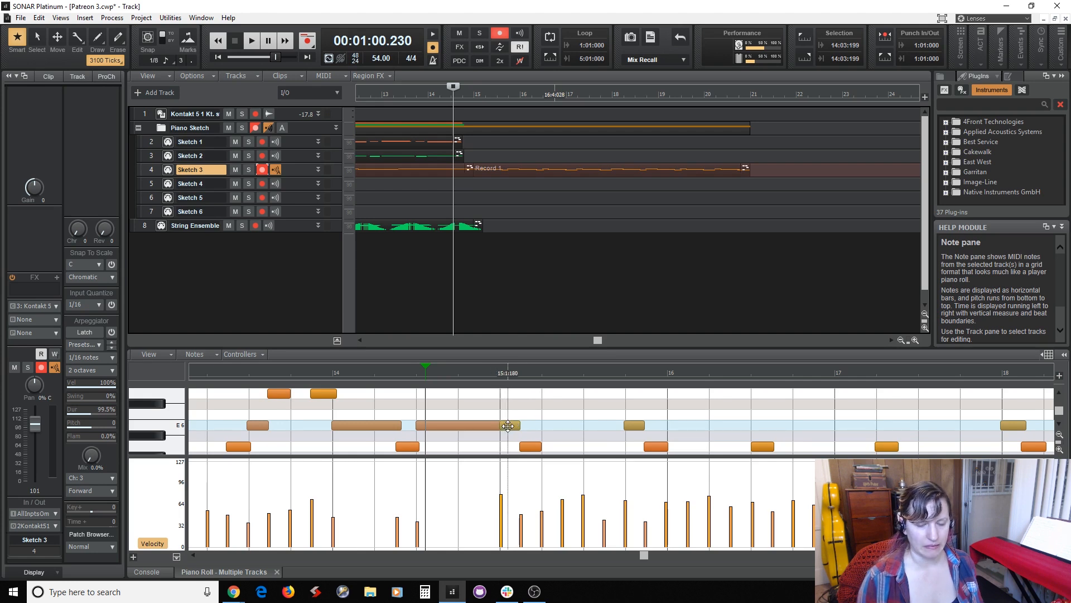
Shorten the long E6 note in the second half of measure 14 so it ends just before measure 15.
left_click_drag(508, 426, 489, 427)
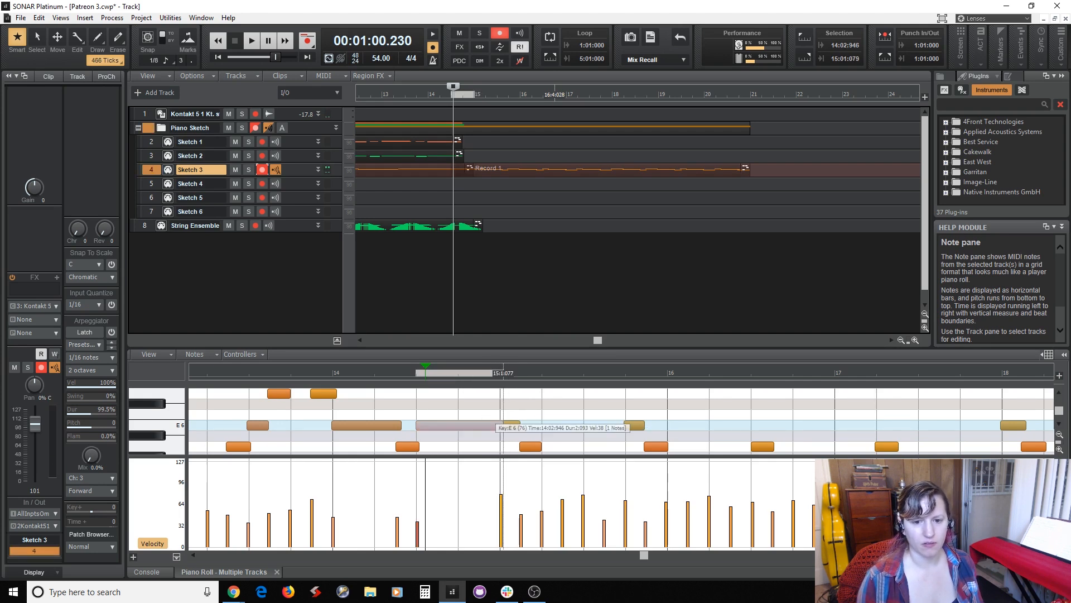
left_click(485, 425)
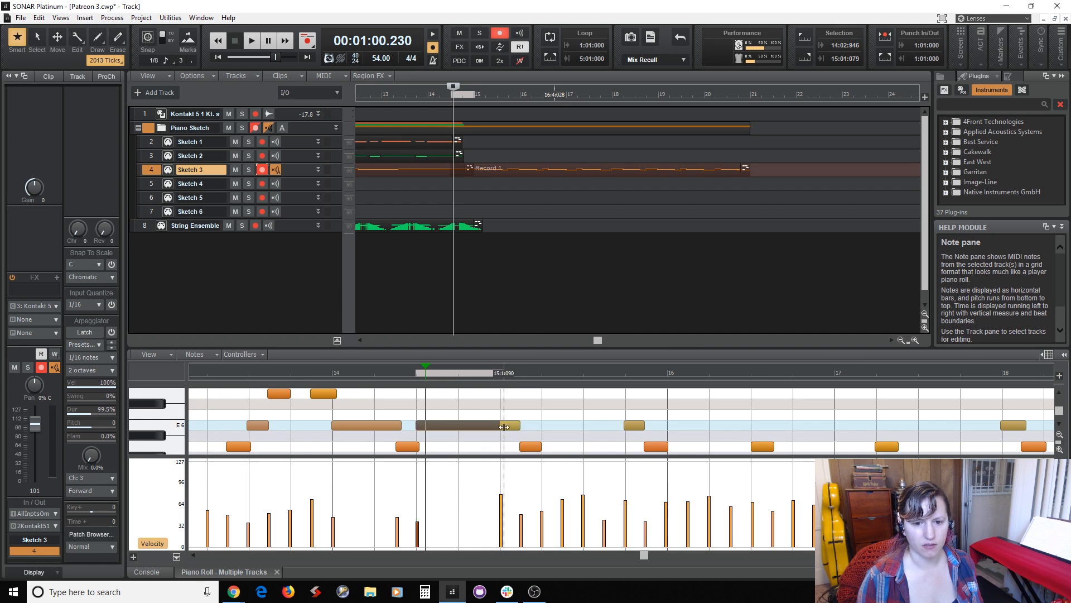
mouse_move(504, 427)
left_mouse_down()
mouse_move(518, 430)
mouse_move(498, 430)
left_mouse_up()
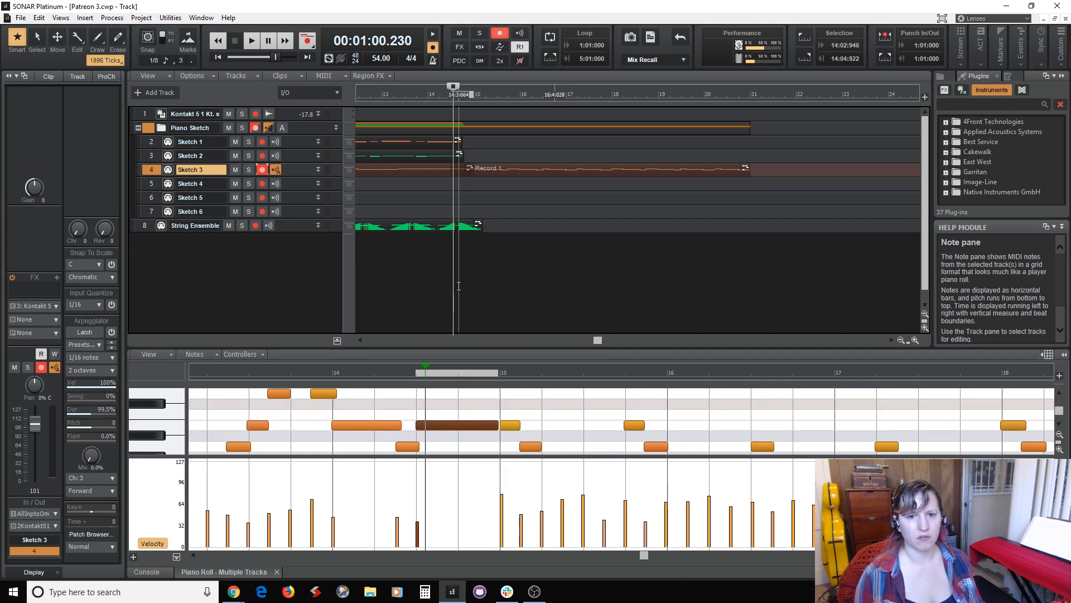
Play the transition and new passage, then replay from measure 18 beat 2 and pause just after measure 19 begins.
key("space")
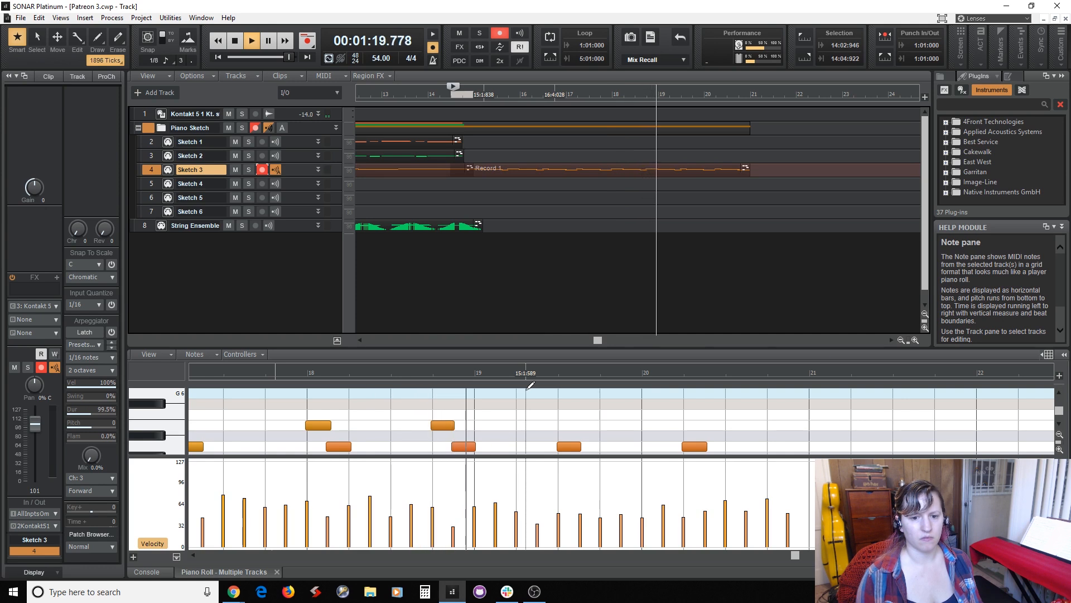
key("space")
left_click(633, 251)
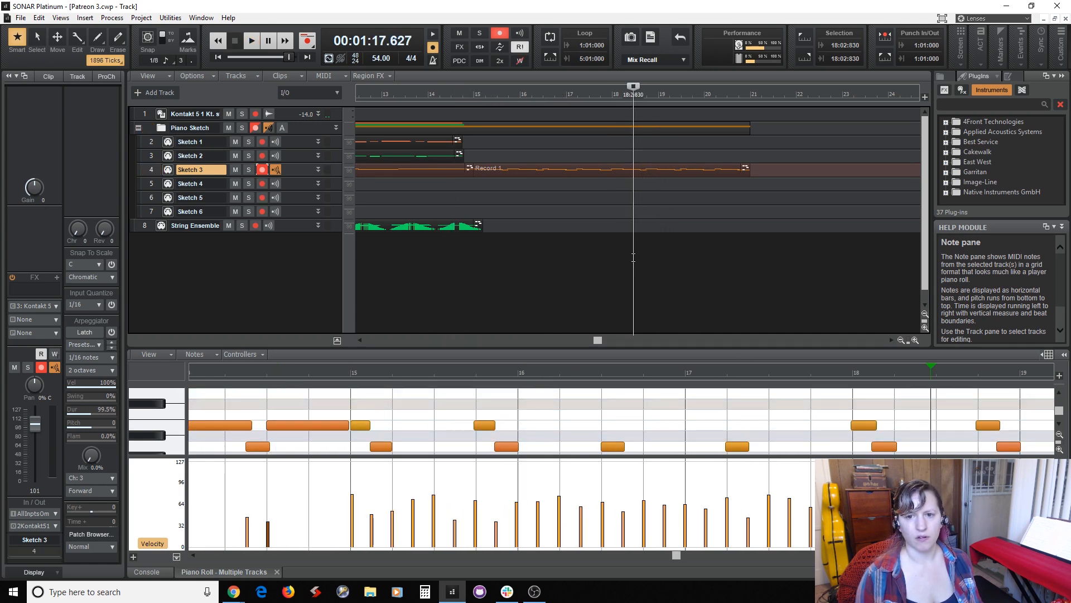
key("space")
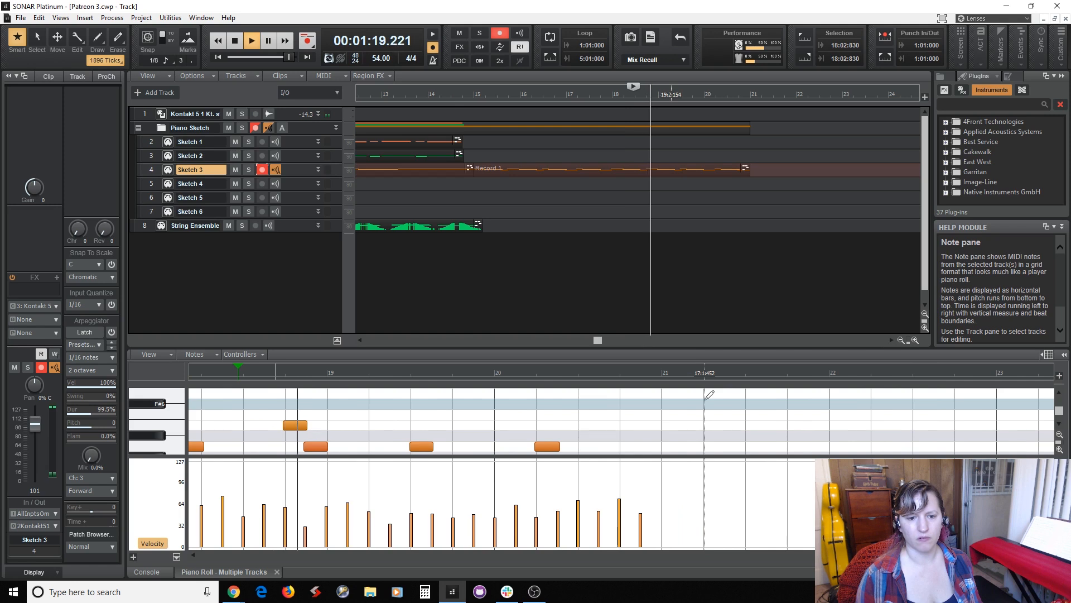
left_click(269, 41)
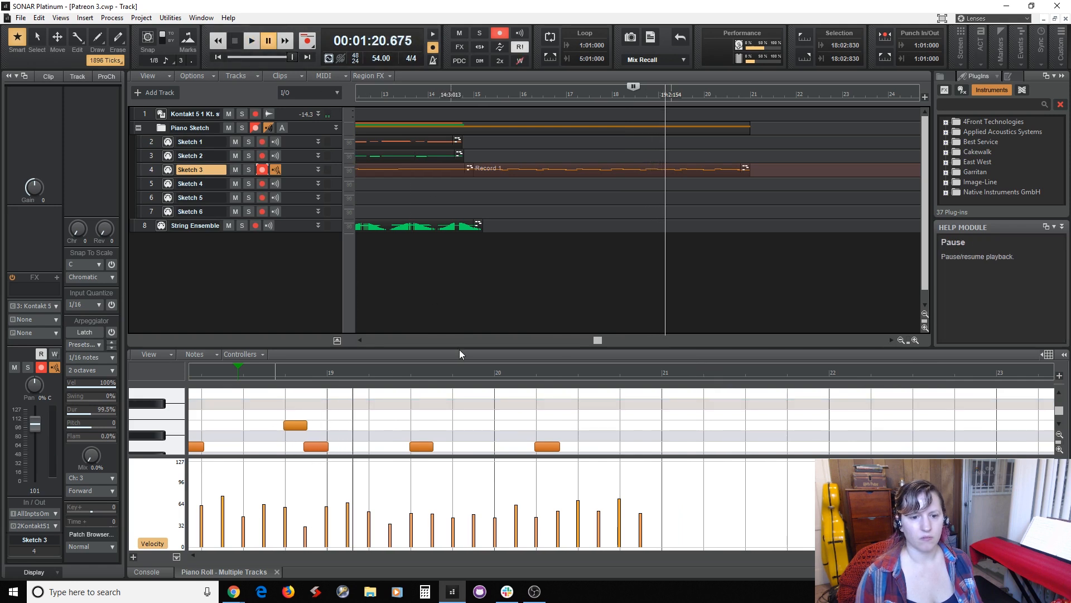
Enlarge the piano roll and raise the first four notes of measure 19 to G6, E6, D6 and B5.
left_click_drag(459, 347, 459, 217)
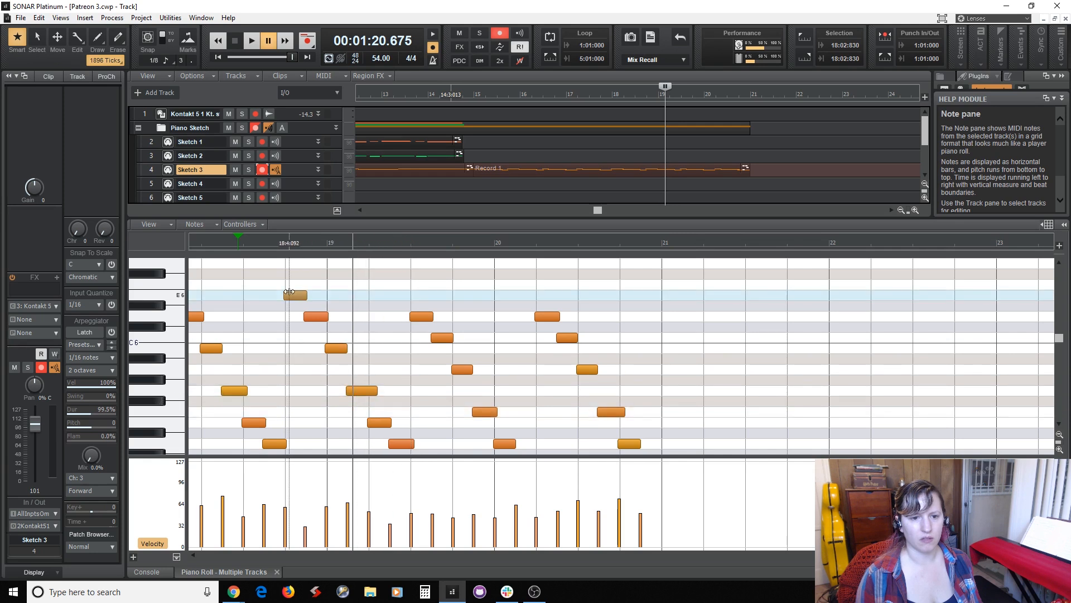
left_click(296, 295)
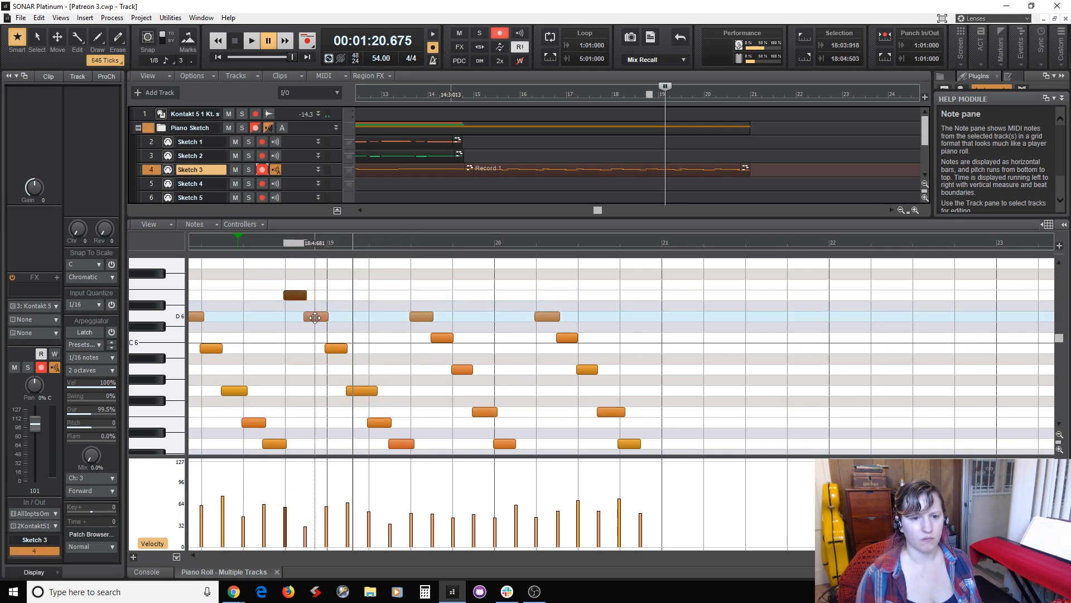
left_click(315, 318)
left_click_drag(339, 348, 335, 260)
left_click_drag(362, 390, 363, 296)
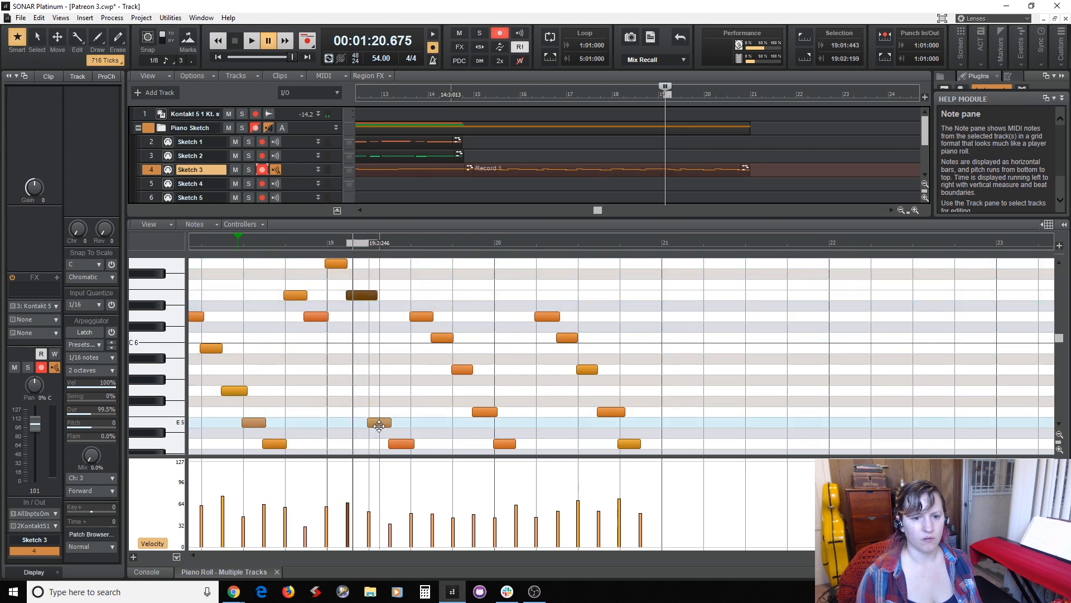
left_click_drag(379, 423, 379, 316)
left_click_drag(401, 444, 401, 348)
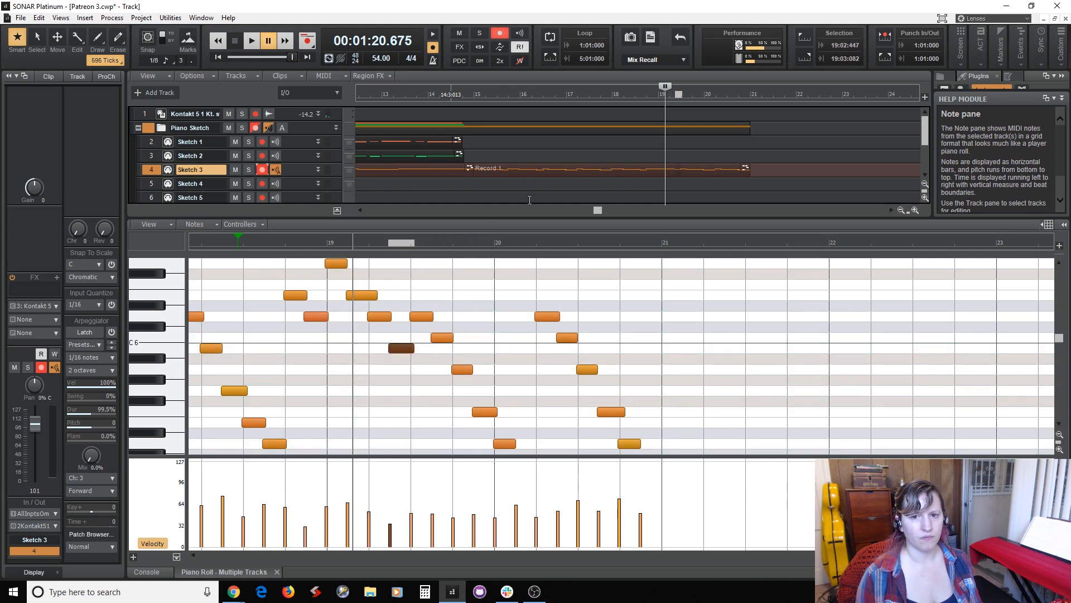
Play the edited passage from measure 14 beat 4 and pause near the end of measure 20.
left_click(469, 187)
key("space")
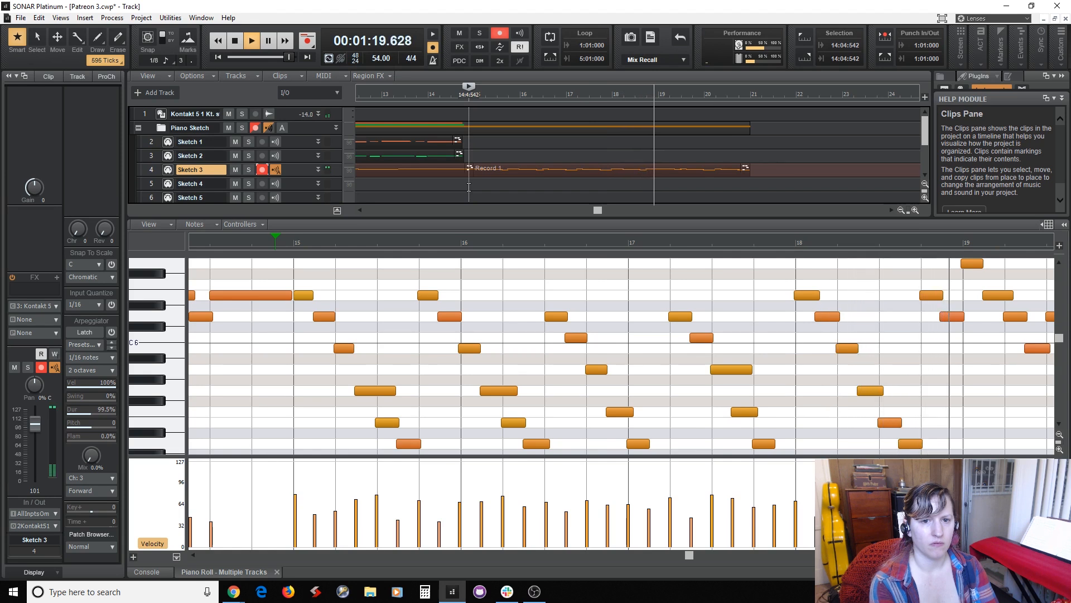
left_click(268, 40)
Raise the last four notes of measure 20 to F6, D6, C6 and A5.
scroll(577, 363, "down", 1)
scroll(578, 362, "up", 1)
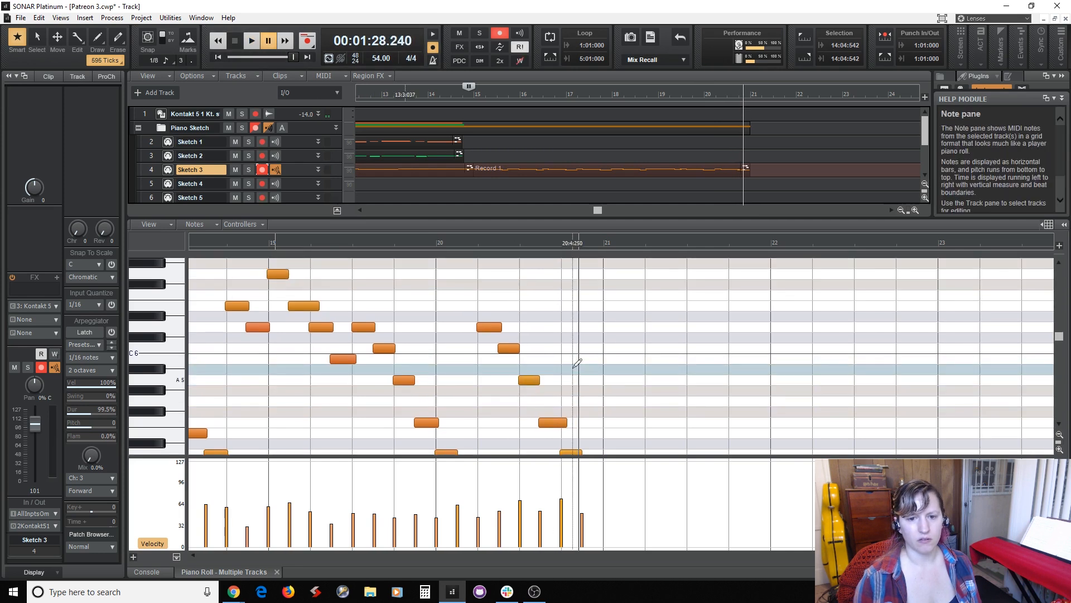
left_click(493, 328)
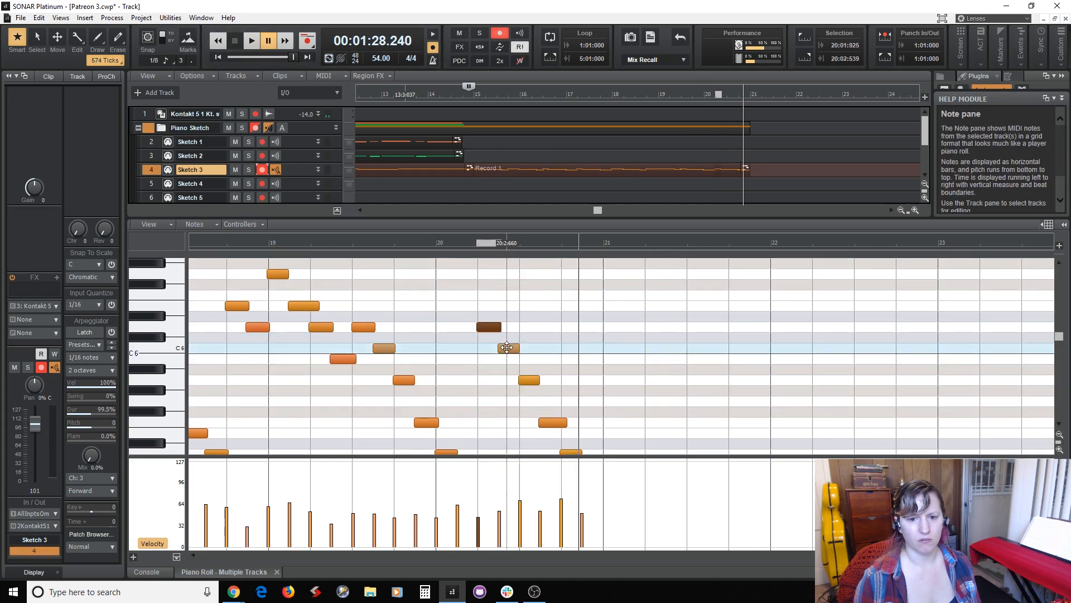
left_click(508, 348)
left_click(530, 380)
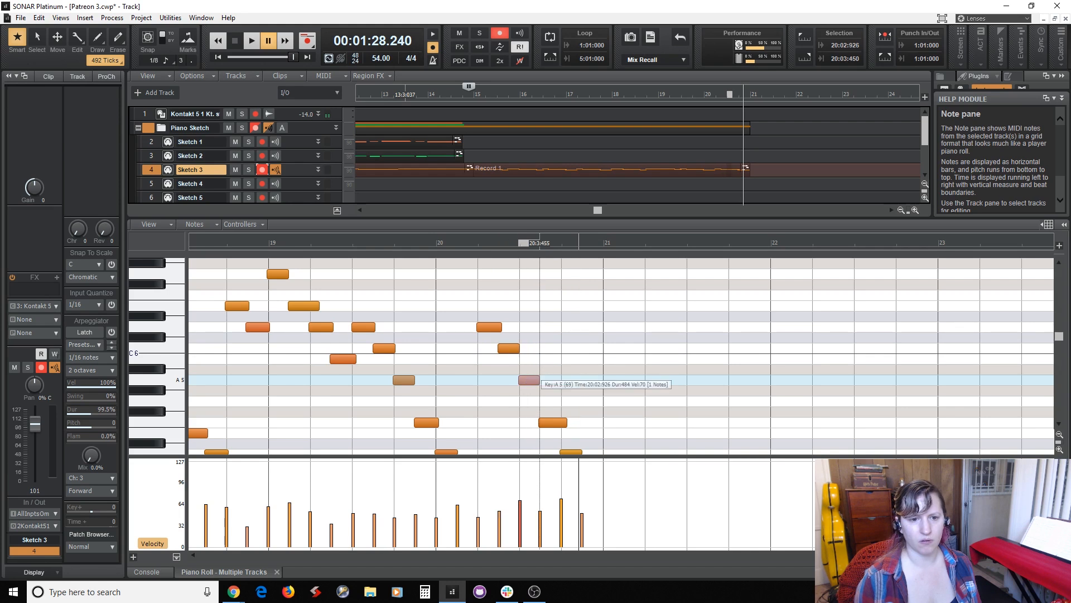
left_click_drag(529, 380, 530, 300)
left_click_drag(529, 289, 529, 299)
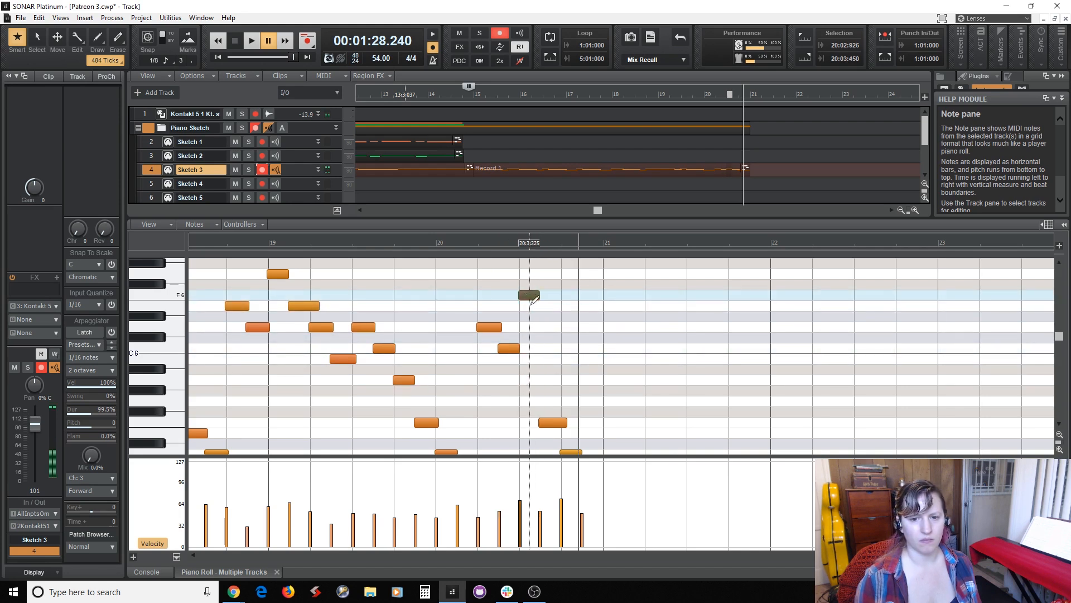
left_click_drag(554, 423, 554, 327)
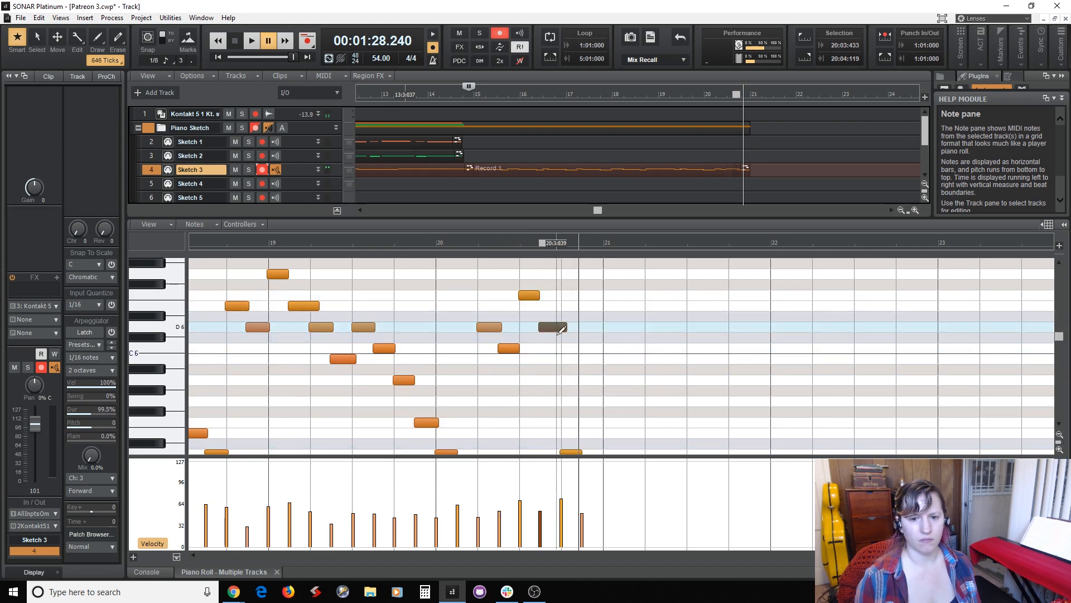
scroll(573, 437, "down", 1)
left_click_drag(572, 423, 581, 319)
left_click_drag(592, 443, 593, 348)
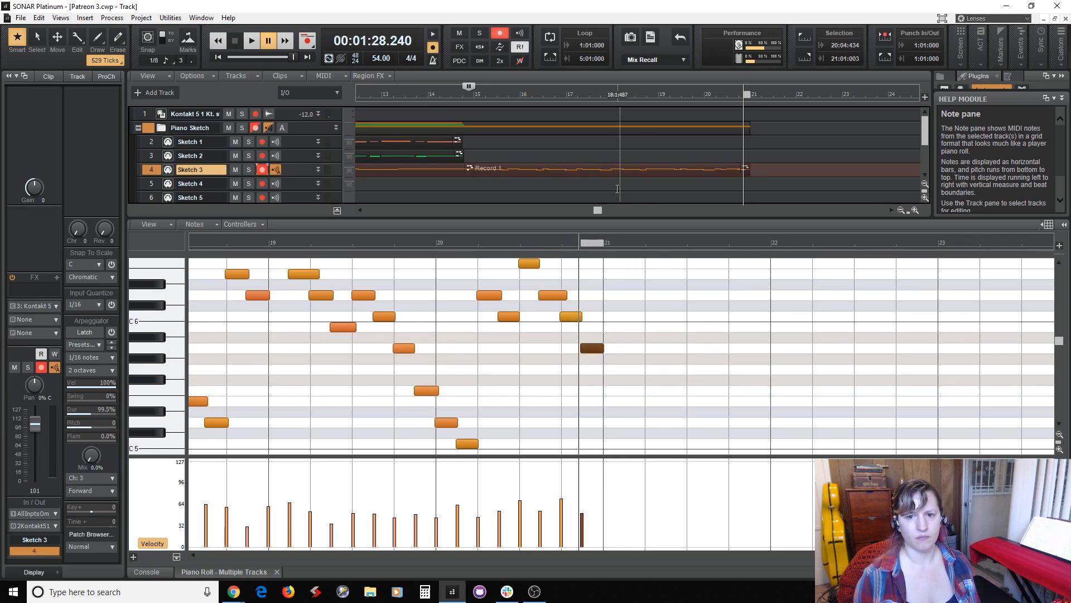
Play the edited melody from the end of measure 18 to the end of measure 20 and stop.
left_click(259, 245)
key("space")
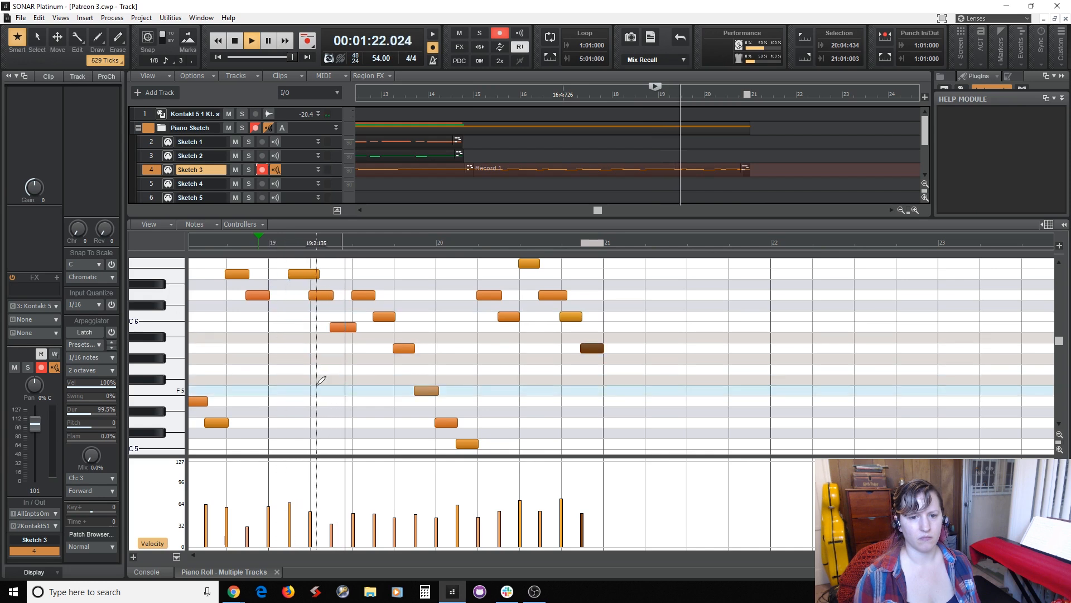
scroll(322, 380, "up", 2)
scroll(321, 380, "up", 1)
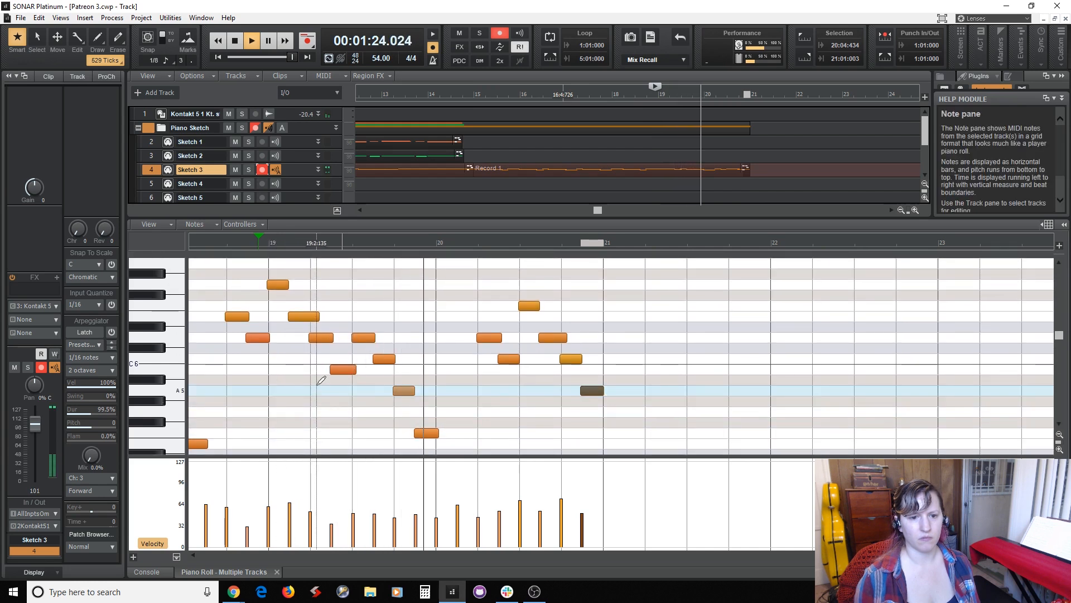
scroll(322, 380, "up", 2)
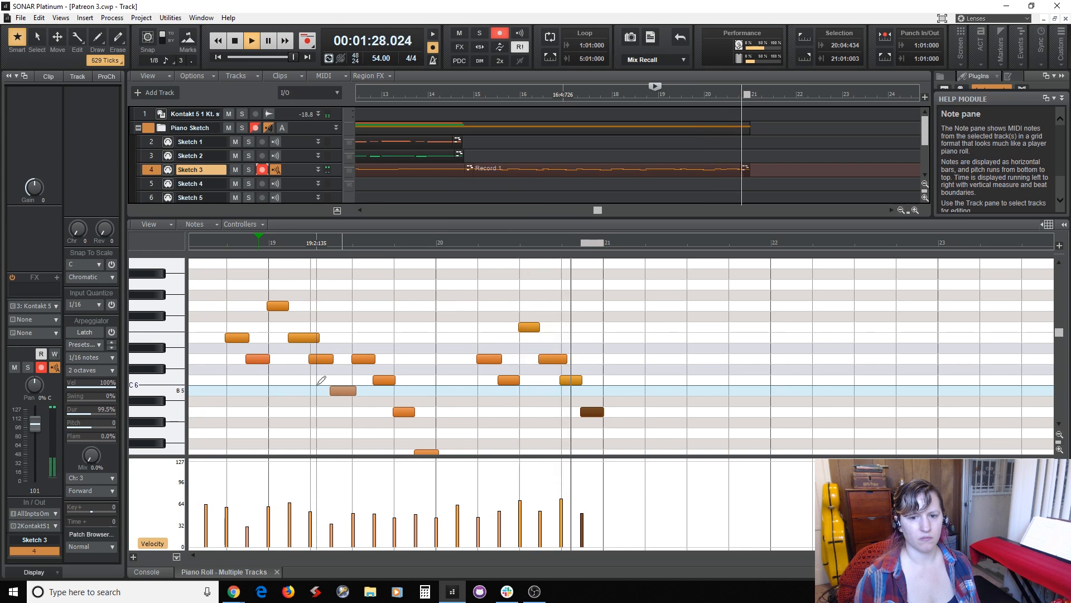
key("space")
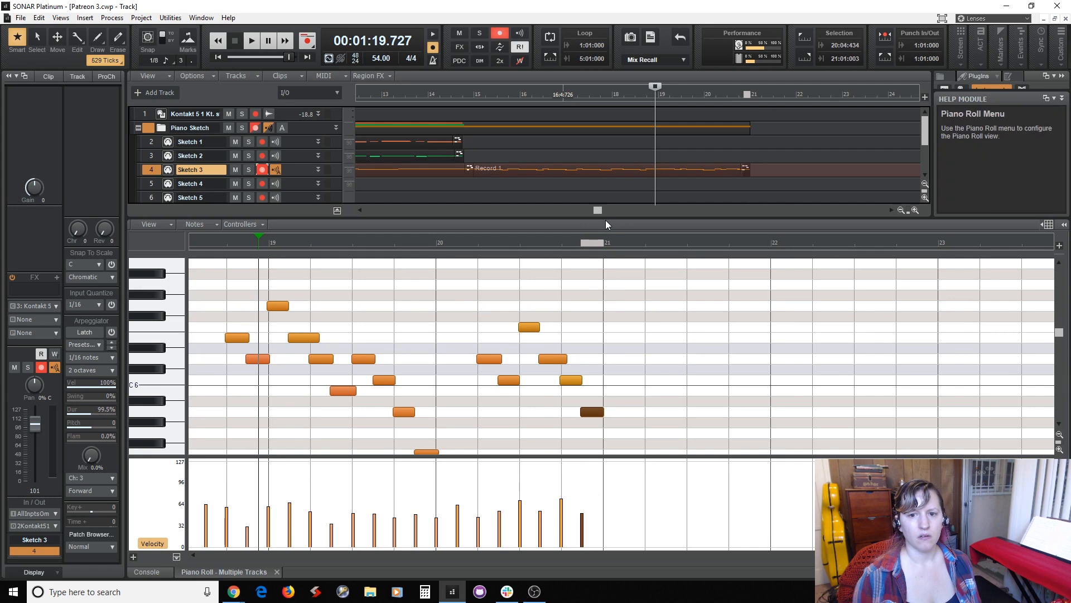
Enlarge the track area and play the transition into the new melody from measure 14 beat 3, stopping playback near the end of measure 20.
left_click_drag(609, 224, 497, 329)
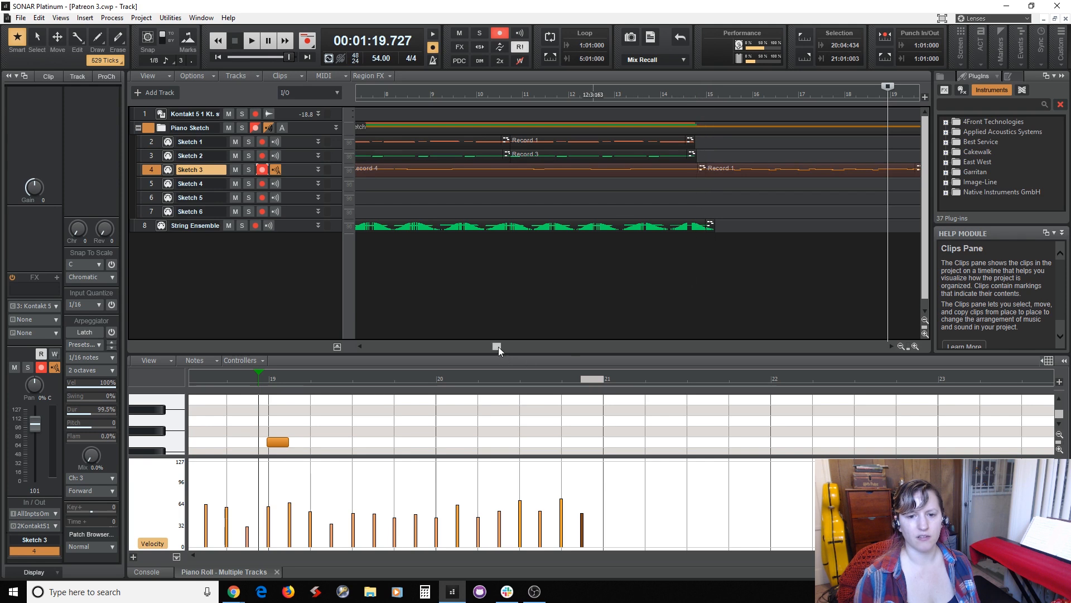
left_click_drag(498, 347, 587, 347)
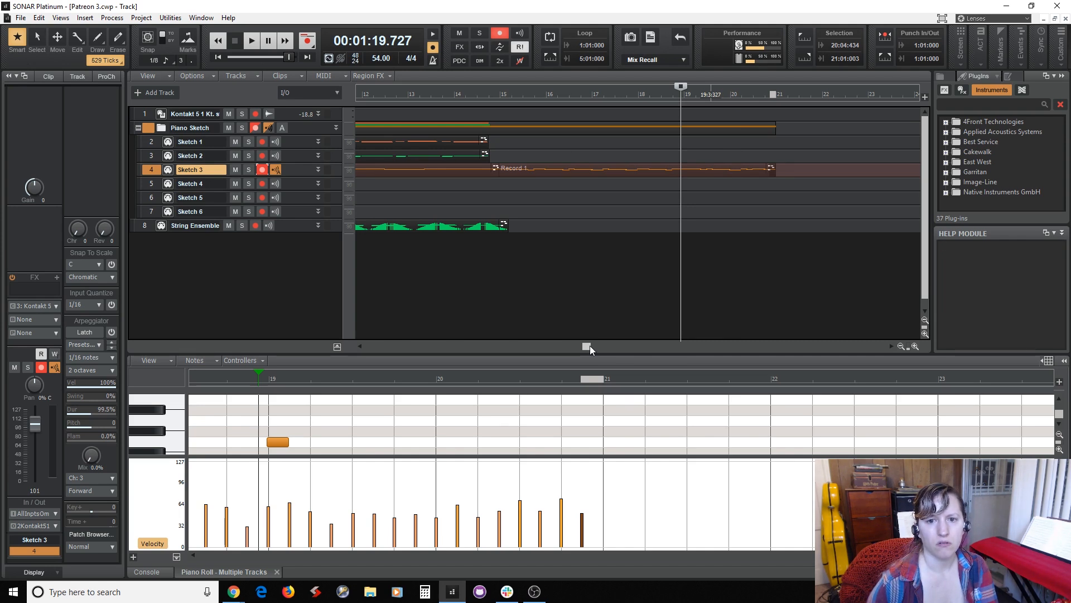
left_click_drag(590, 346, 554, 347)
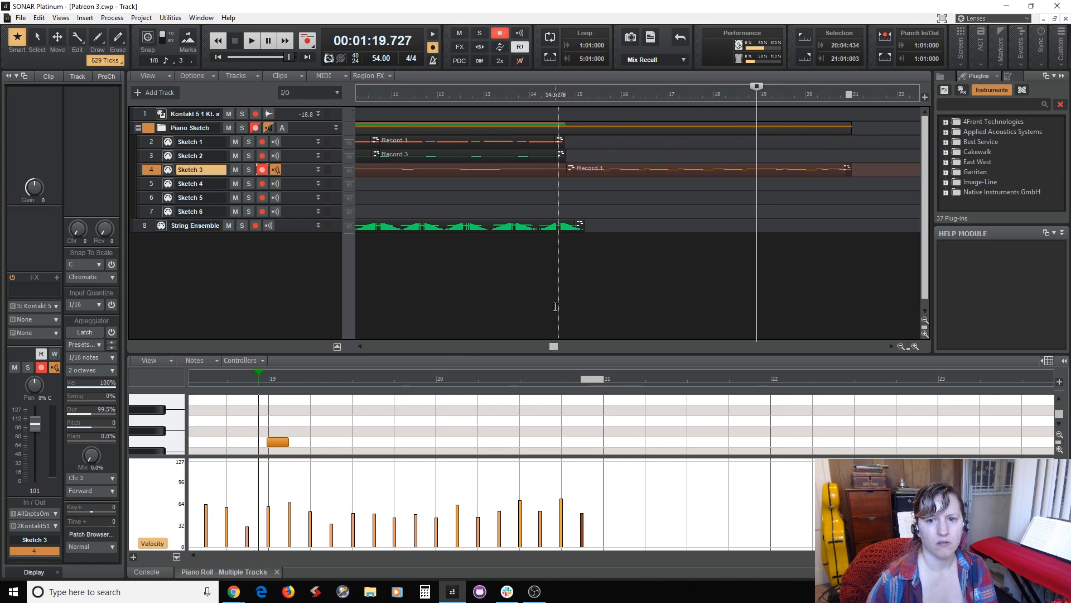
left_click(555, 307)
key("space")
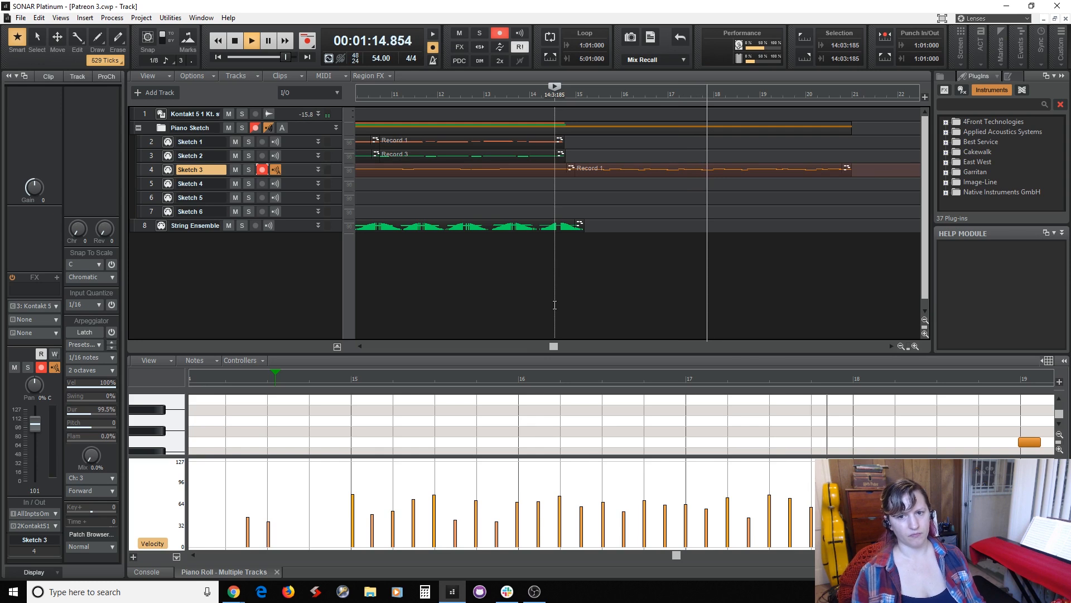
key("space")
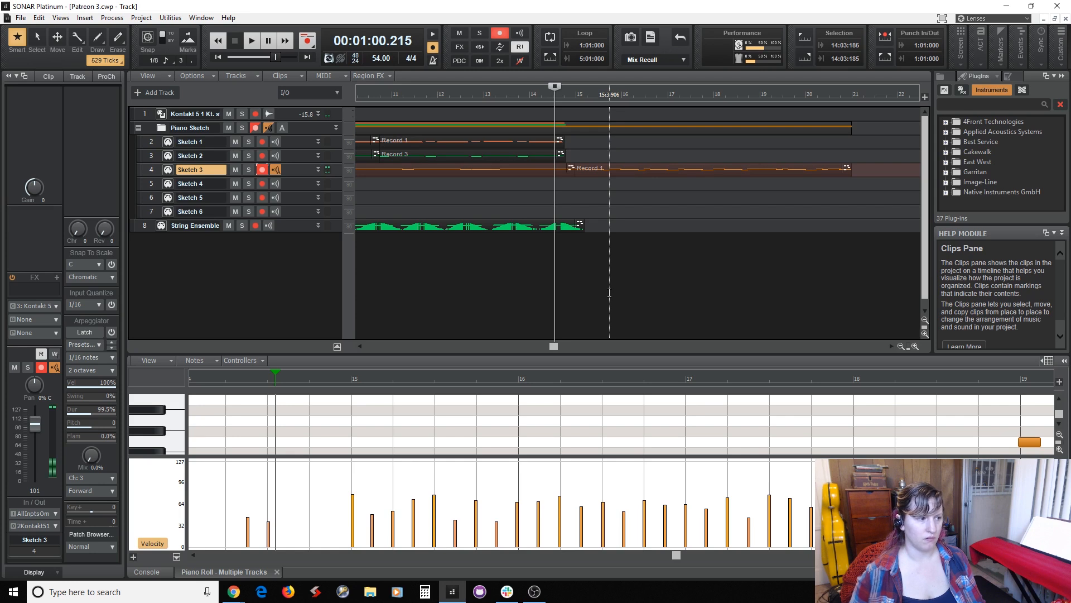
key("space")
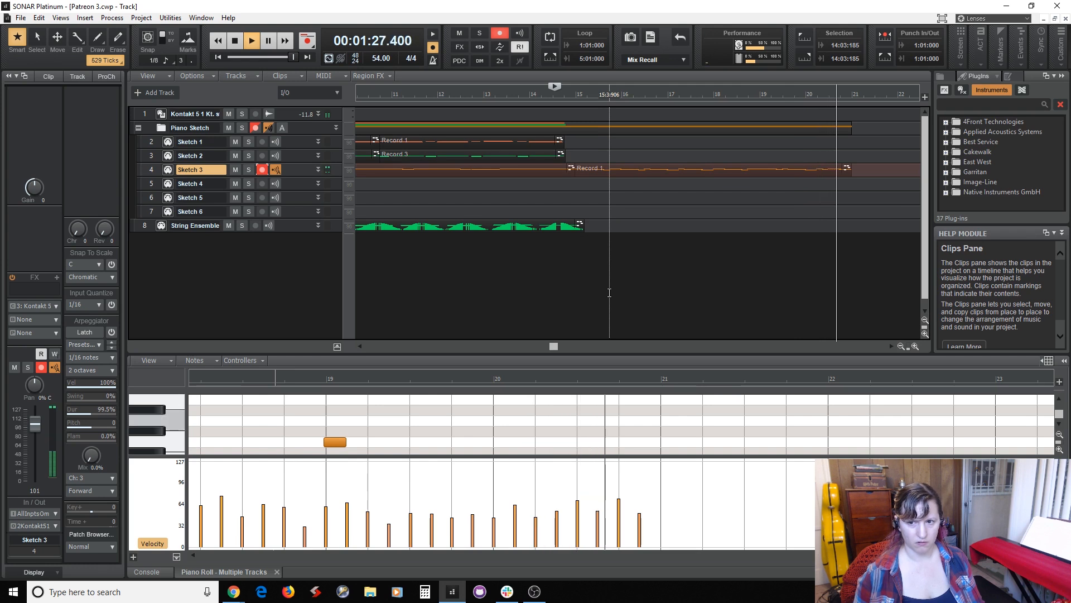
key("space")
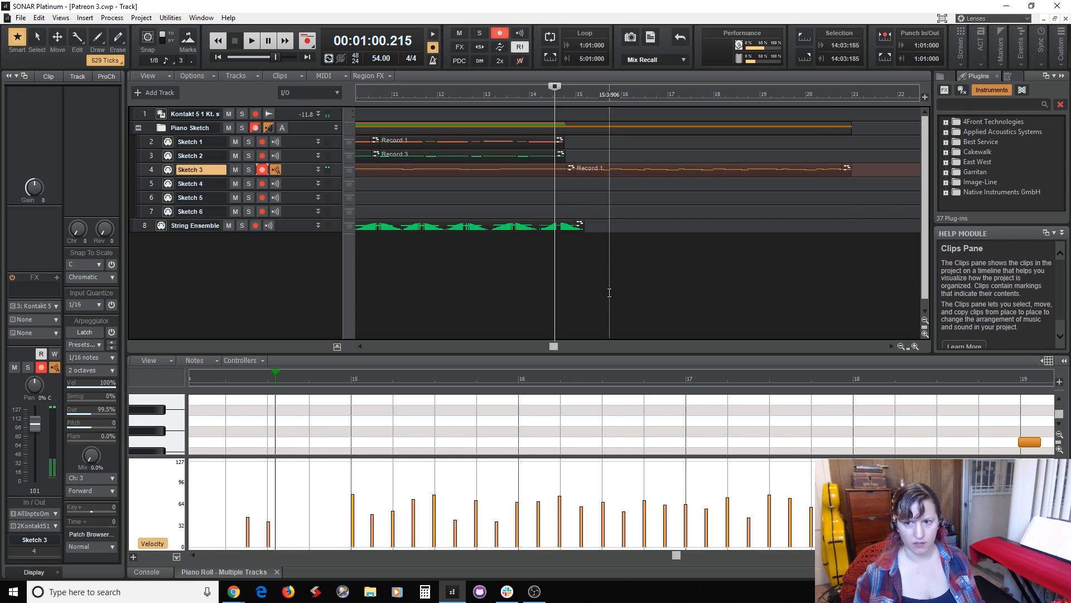
Disarm Sketch 3 and arm Sketch 4 for recording.
left_click(290, 153)
left_click(263, 169)
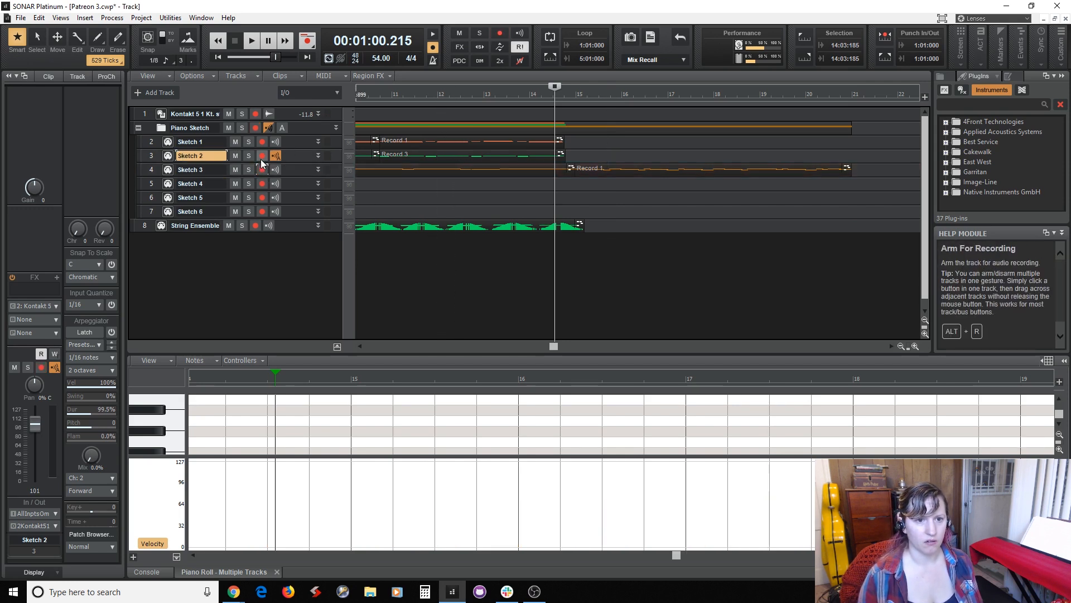
left_click(263, 157)
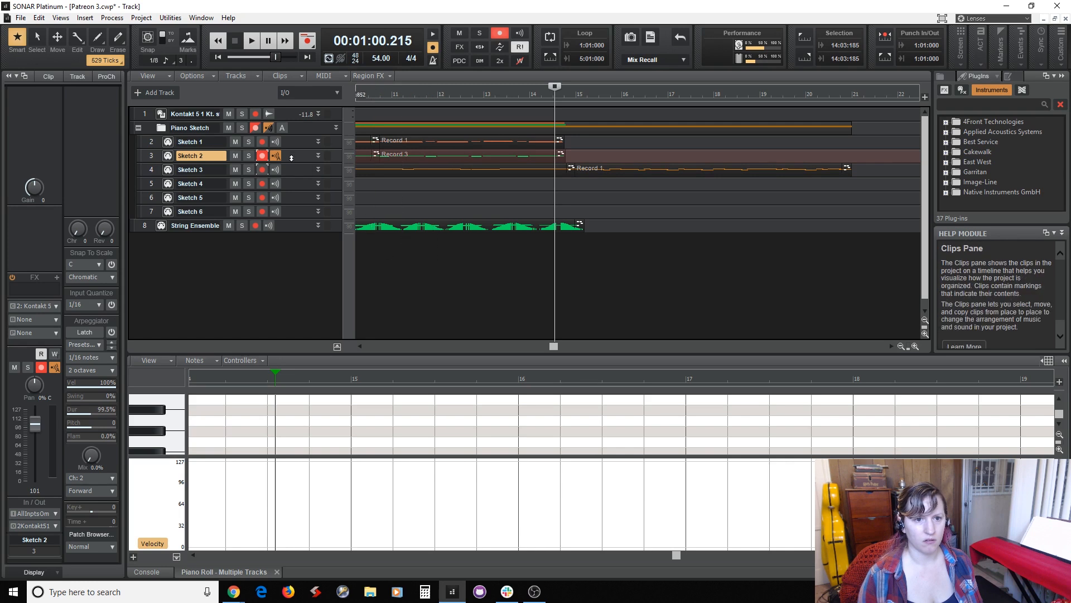
left_click(297, 182)
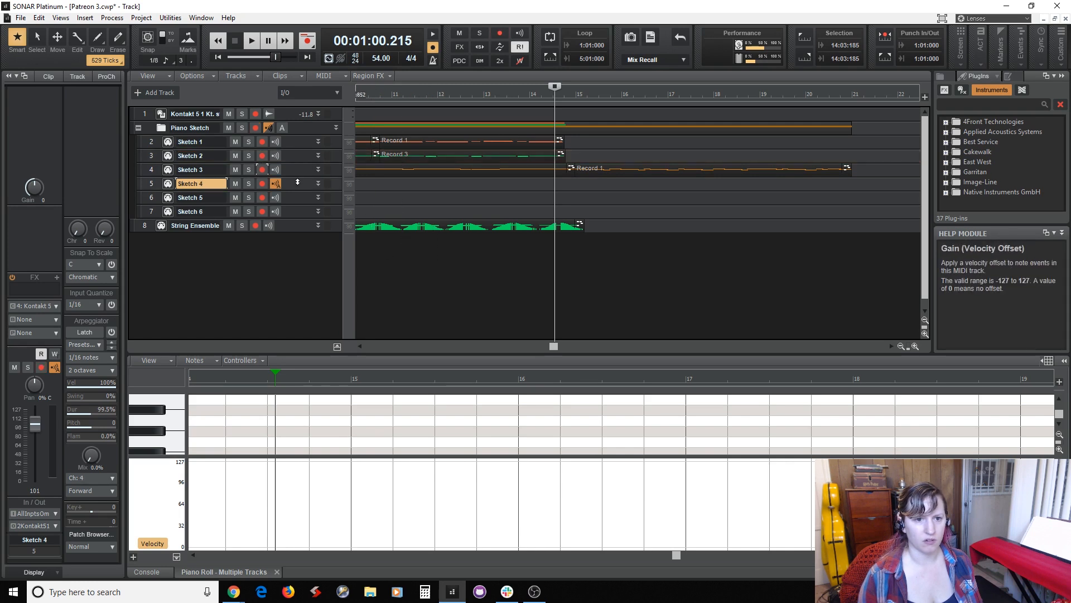
left_click(262, 185)
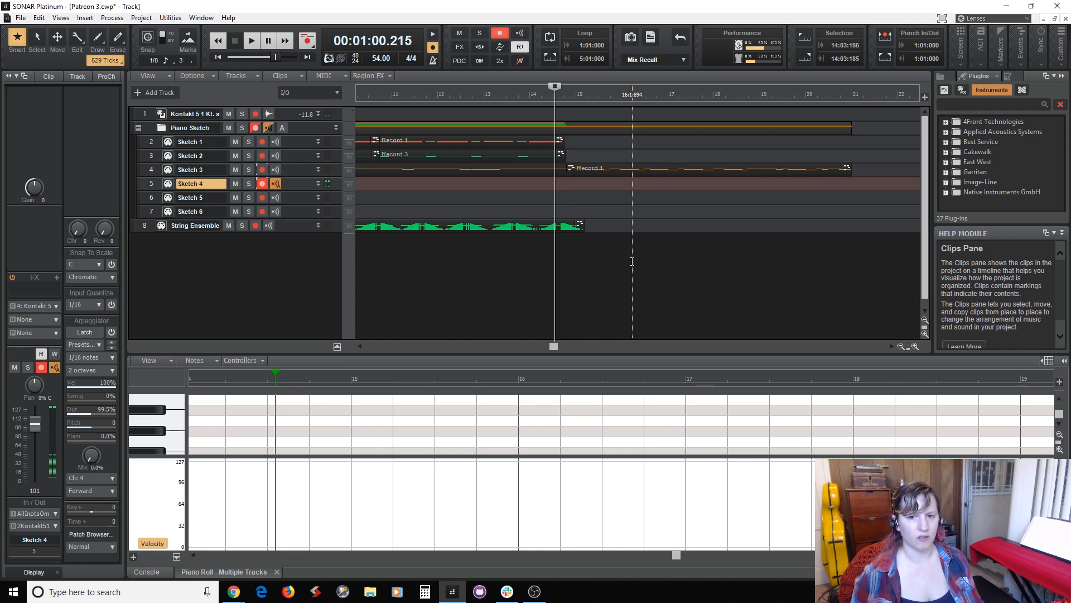
Rehearse against playback from measure 14 beat 3 and record a new high piano part on Sketch 4 up to the end of measure 20.
key("space")
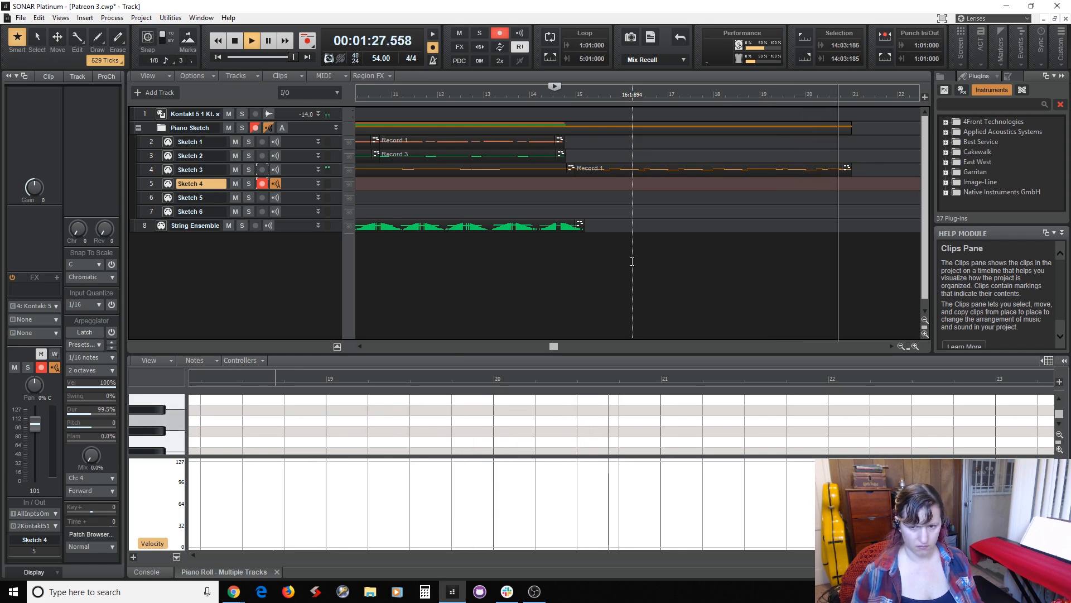
key("space")
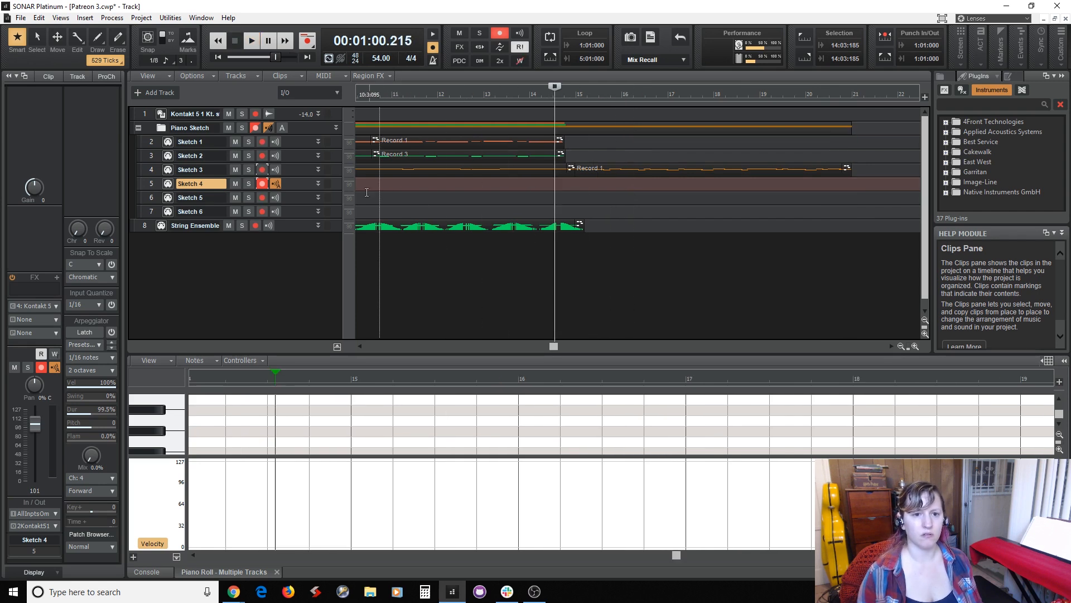
key("space")
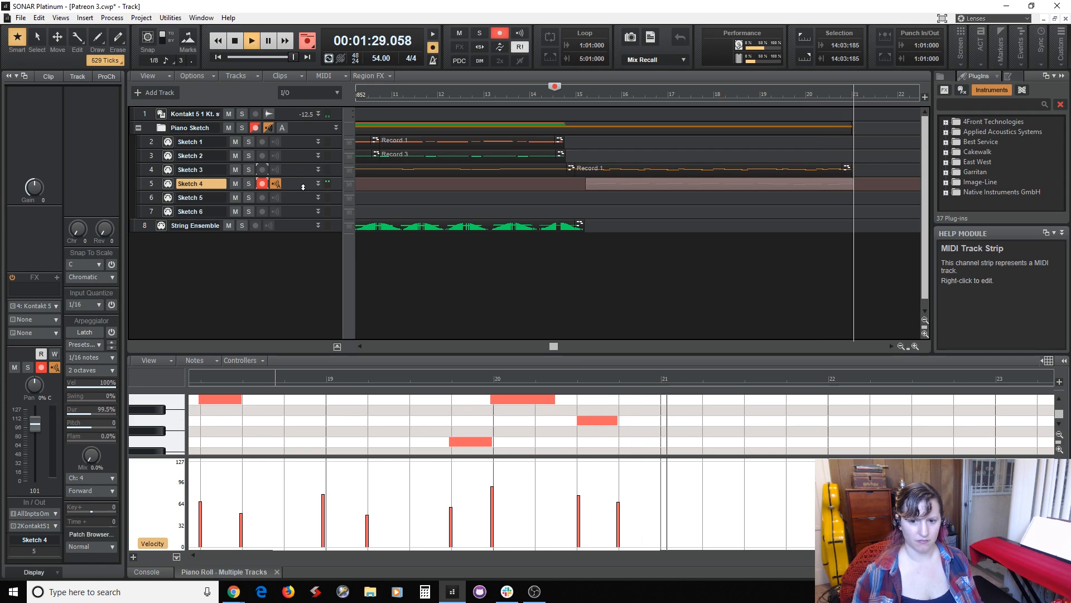
key("space")
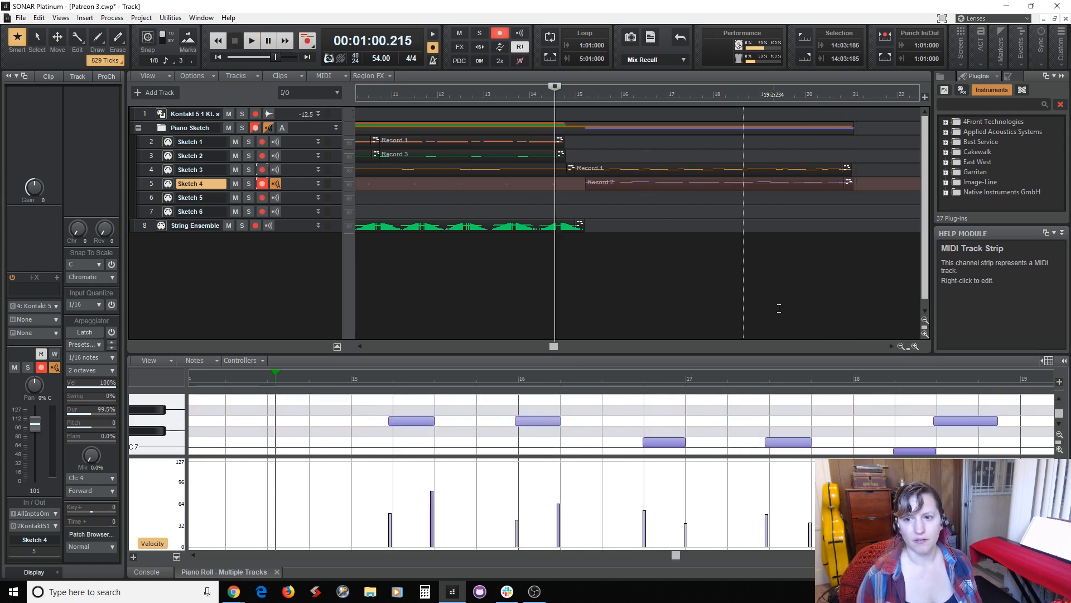
Enlarge the piano roll and raise the last note of measure 19 to A6 and the first note of measure 20 to C7.
left_click(791, 306)
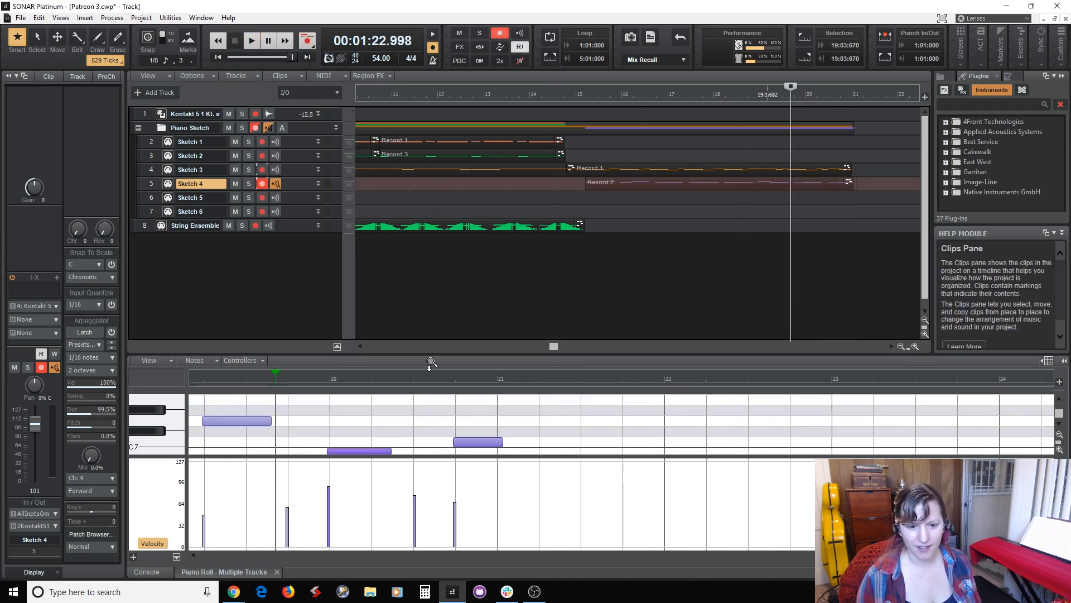
left_click_drag(418, 355, 414, 284)
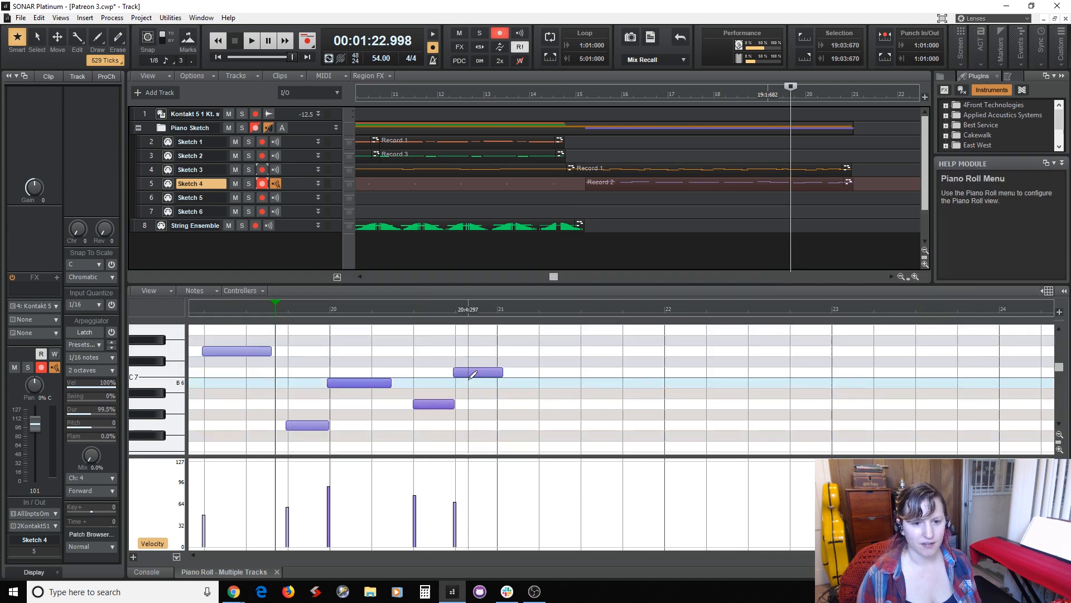
left_click_drag(296, 371, 329, 405)
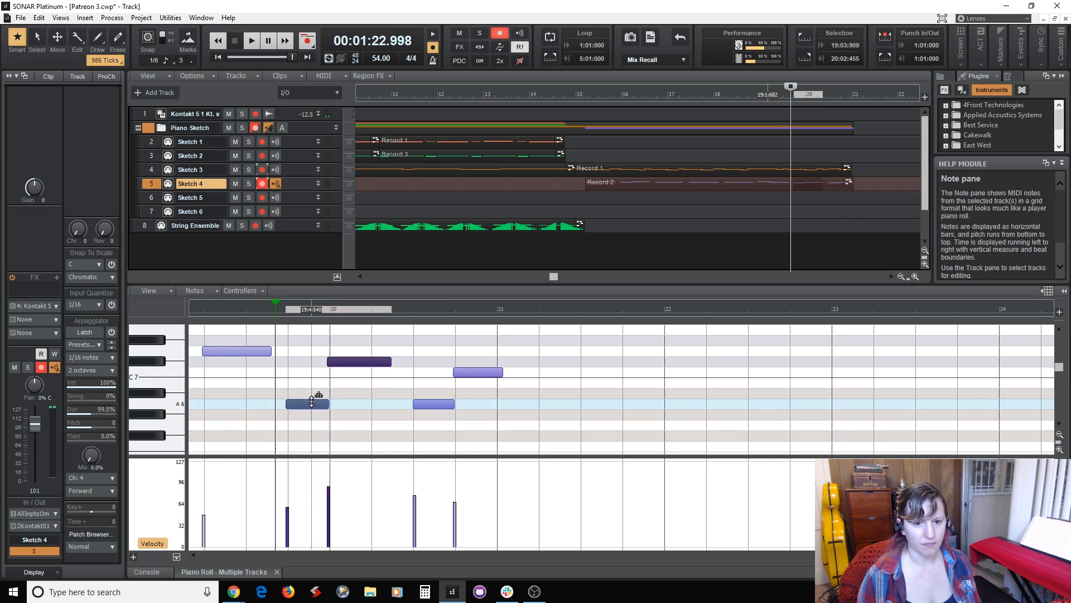
left_click(313, 362)
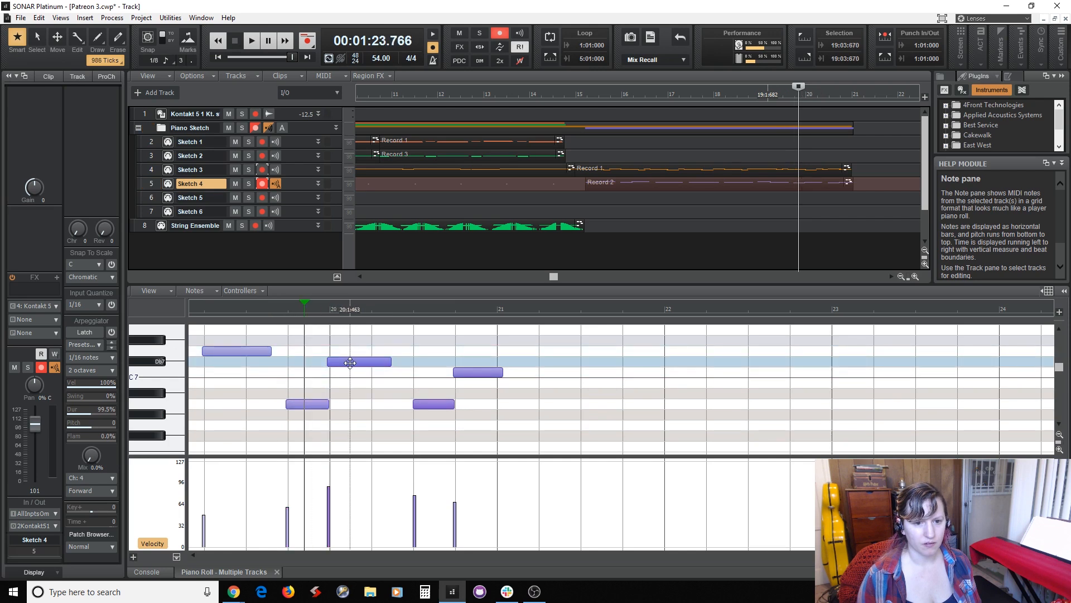
left_click_drag(349, 362, 350, 372)
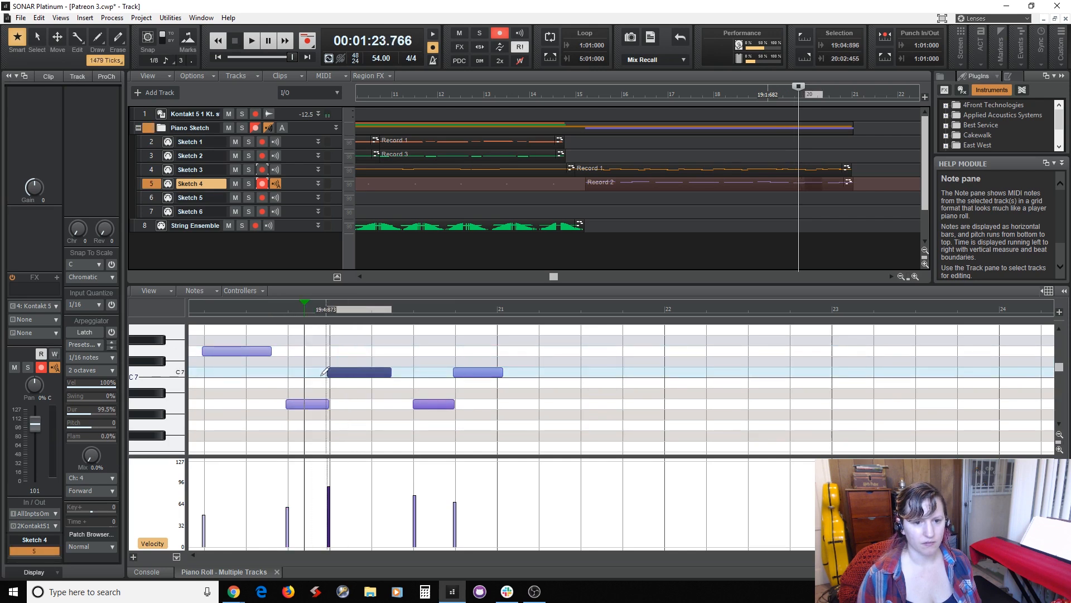
Disarm Sketch 4 and rename the String Ensemble track to Strings Legato.
left_click(565, 195)
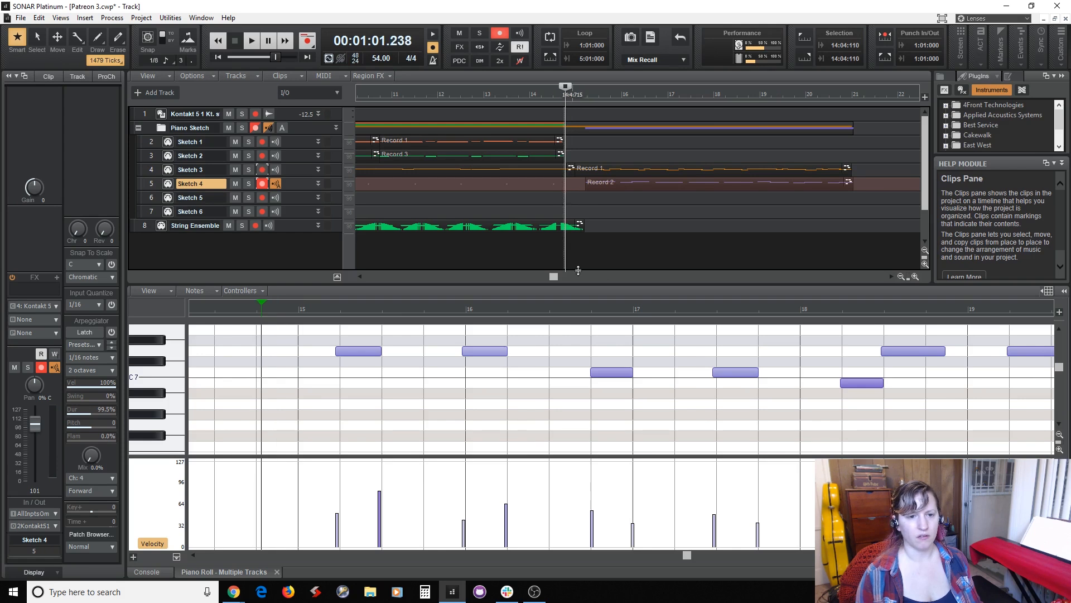
left_click(261, 184)
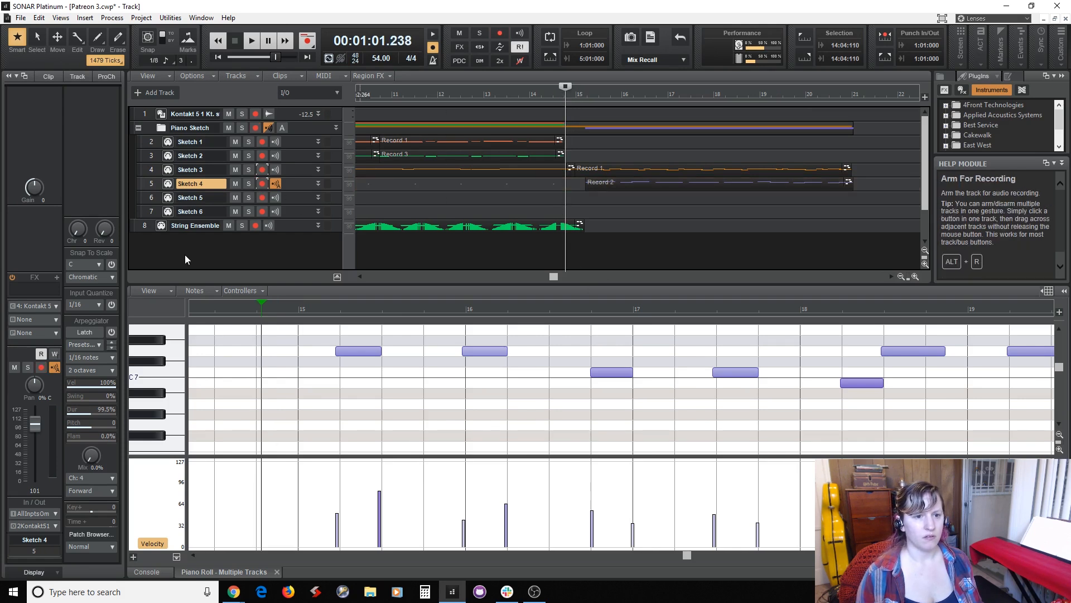
double_click(195, 225)
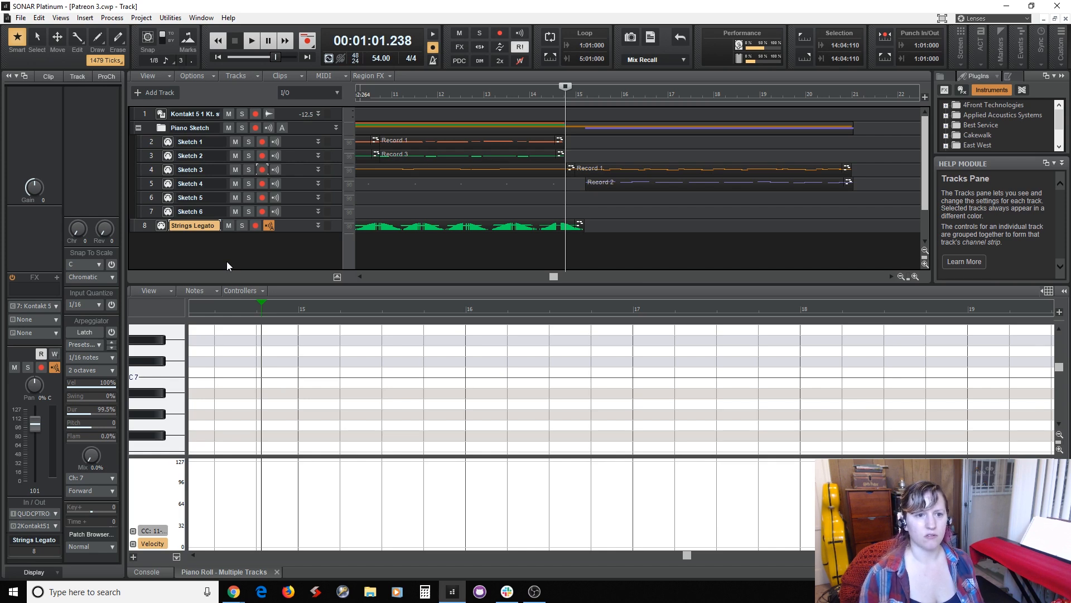
Open the Kontakt instrument and load the Ens Tremolo patch from the LA Scoring Strings library into the rack.
left_click(162, 114)
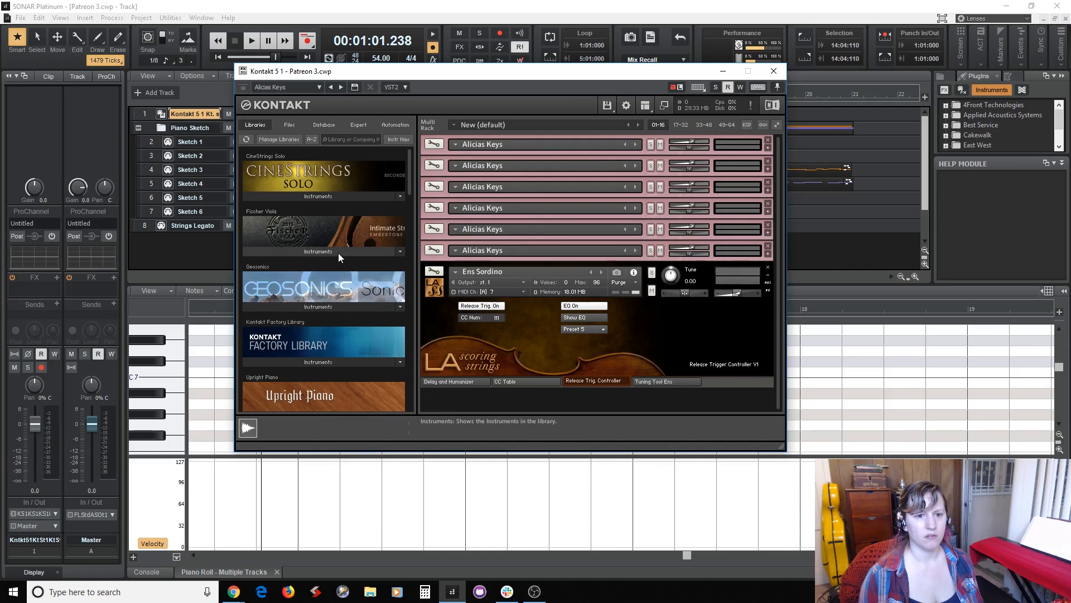
scroll(352, 319, "down", 2)
scroll(353, 319, "down", 8)
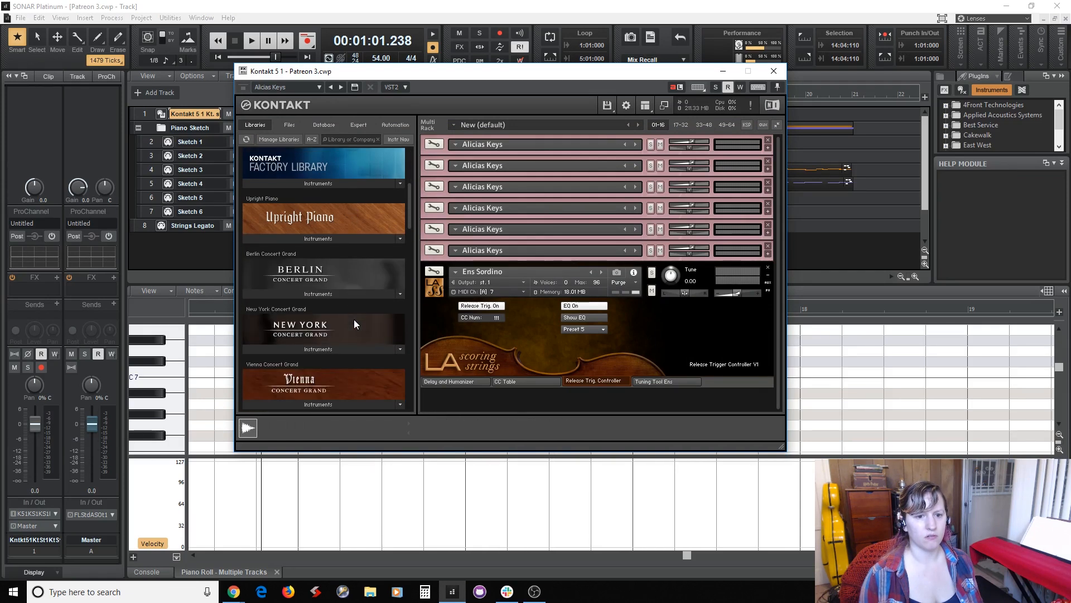
scroll(358, 322, "down", 8)
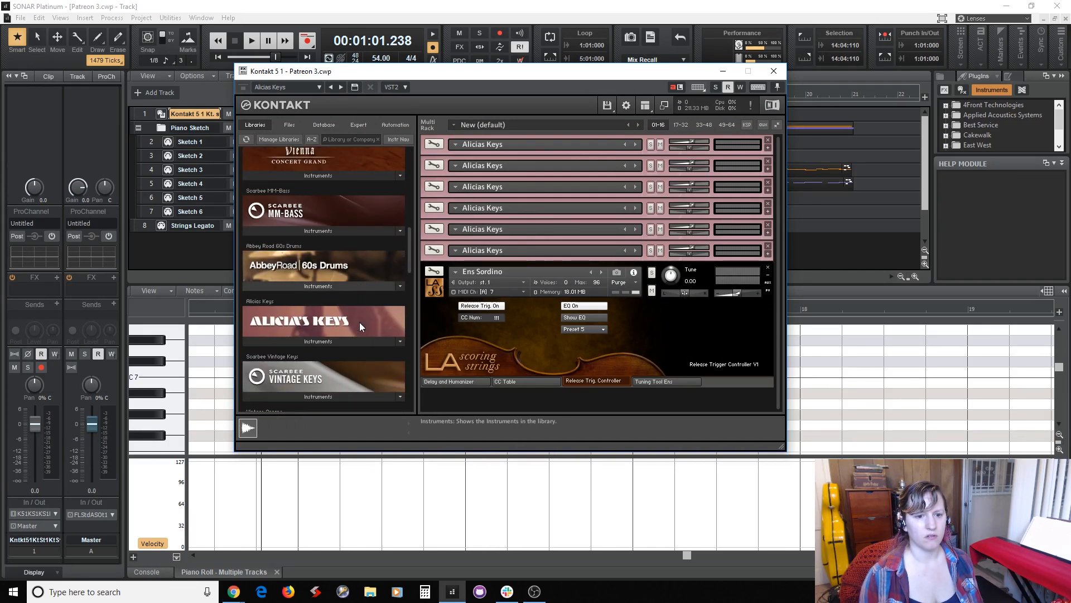
scroll(361, 322, "down", 10)
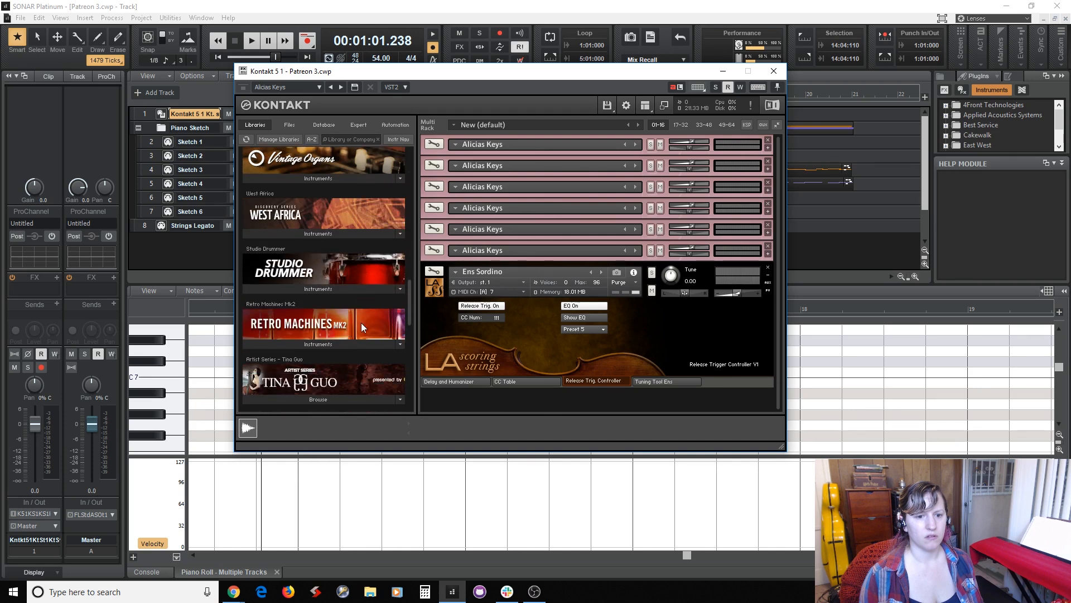
scroll(363, 327, "down", 8)
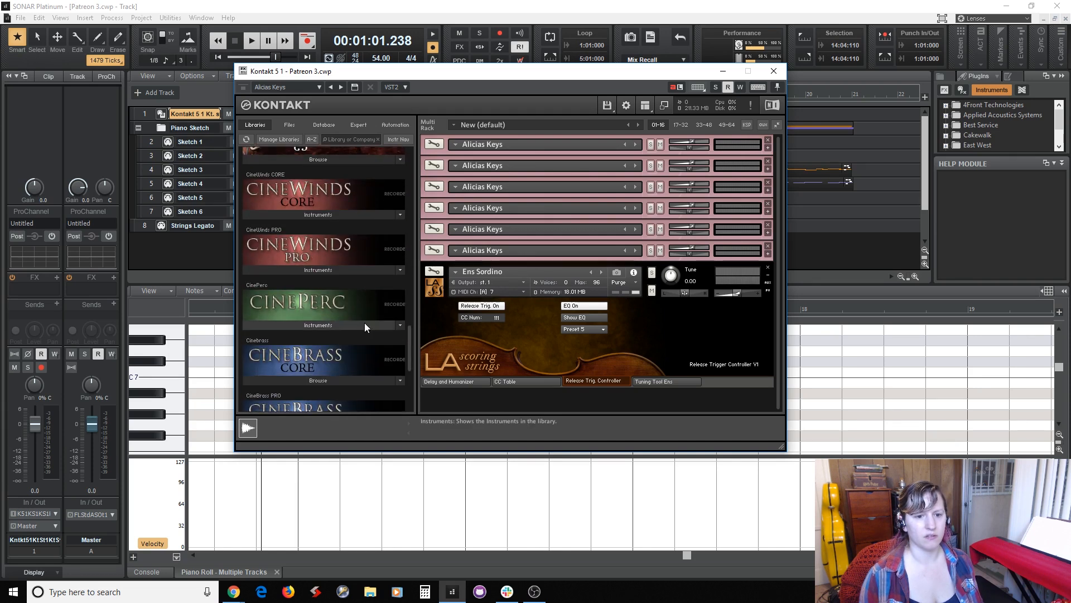
scroll(364, 326, "down", 3)
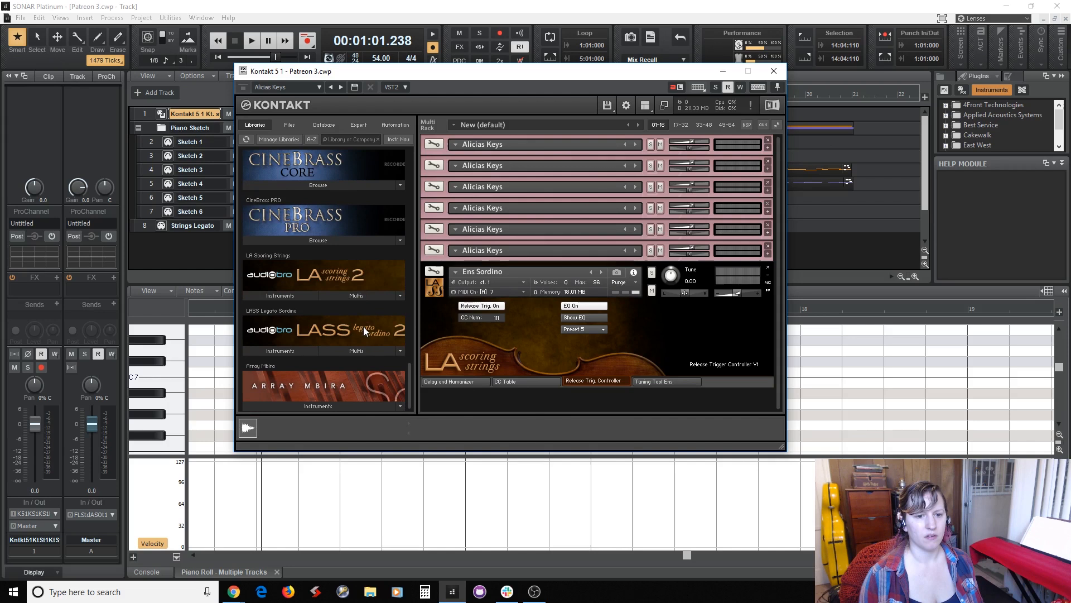
left_click(282, 295)
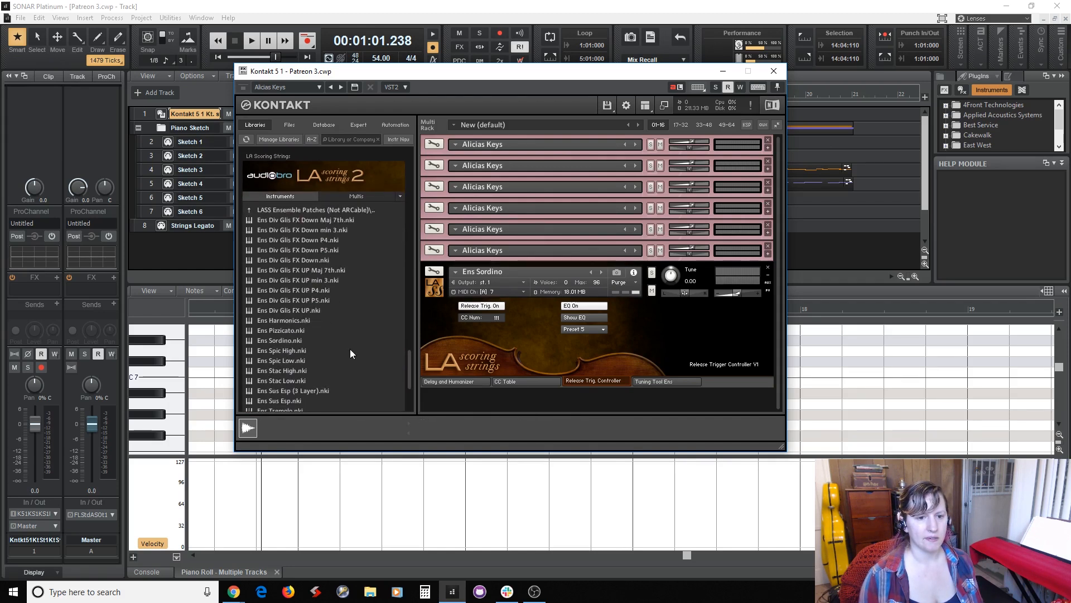
scroll(350, 349, "down", 3)
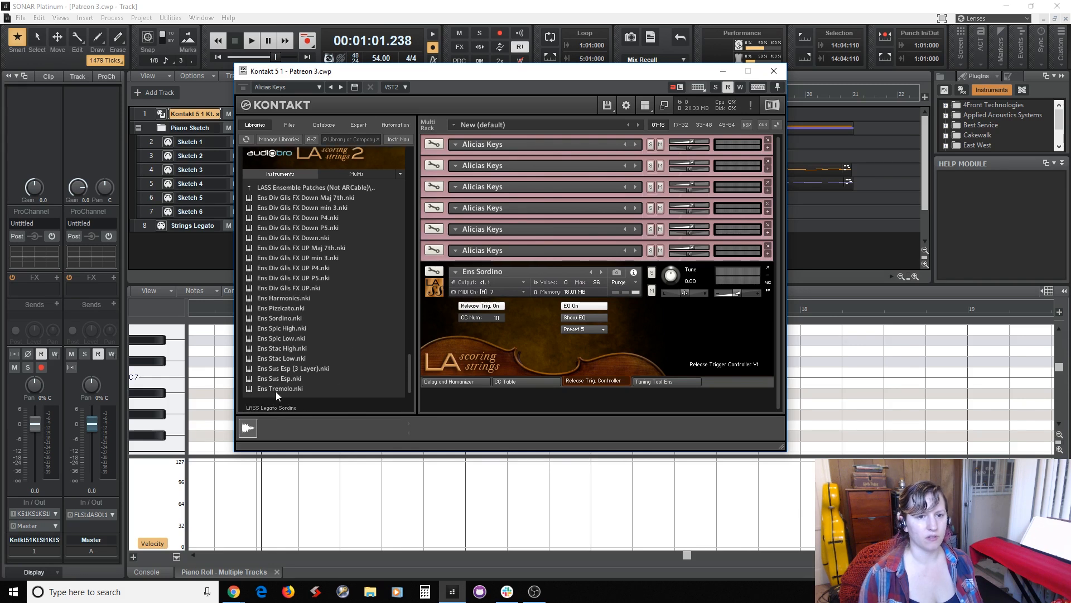
double_click(276, 389)
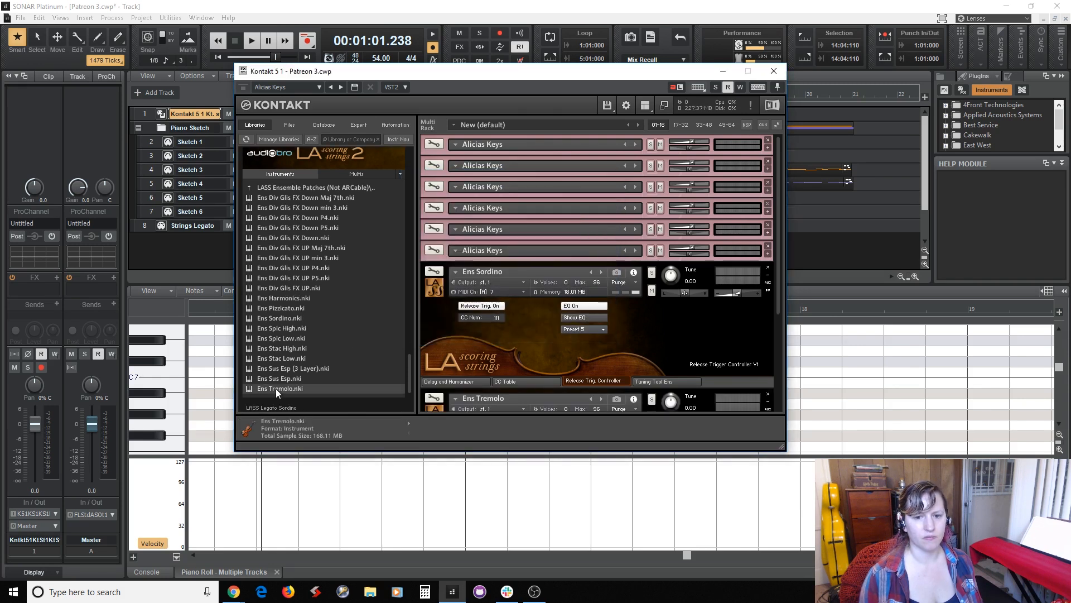
Minimize the Ens Sordino and Ens Tremolo instruments in the Kontakt rack and close the plug-in window.
scroll(619, 381, "down", 1)
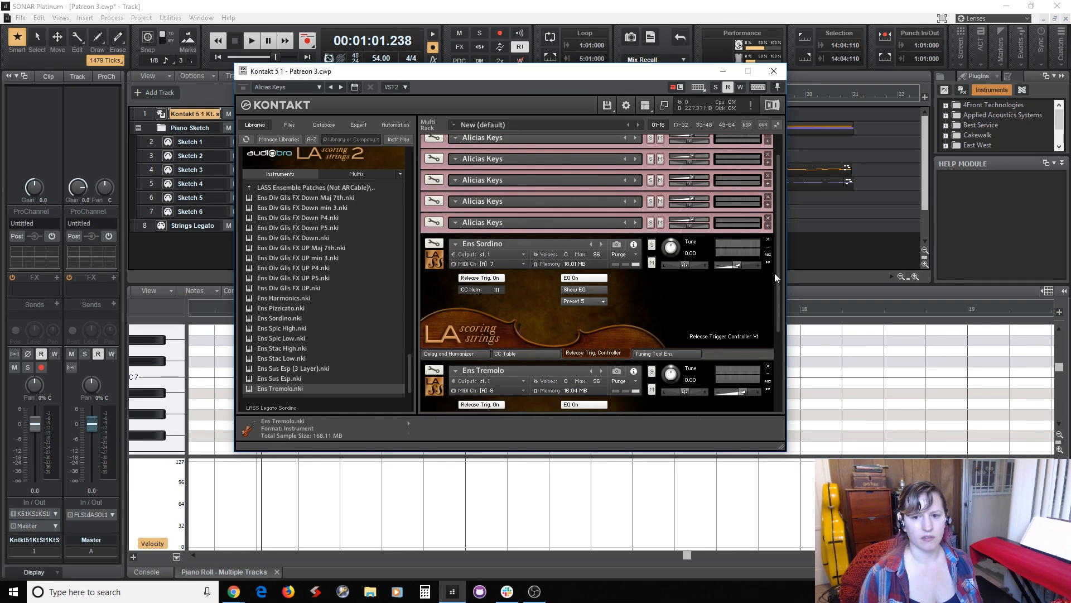
left_click(769, 251)
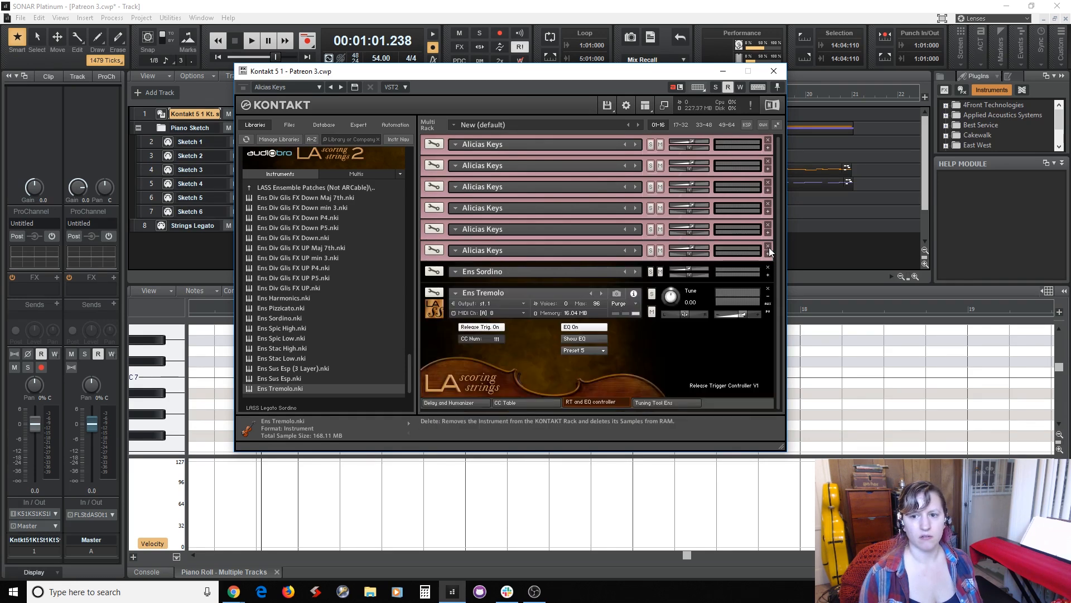
left_click(768, 296)
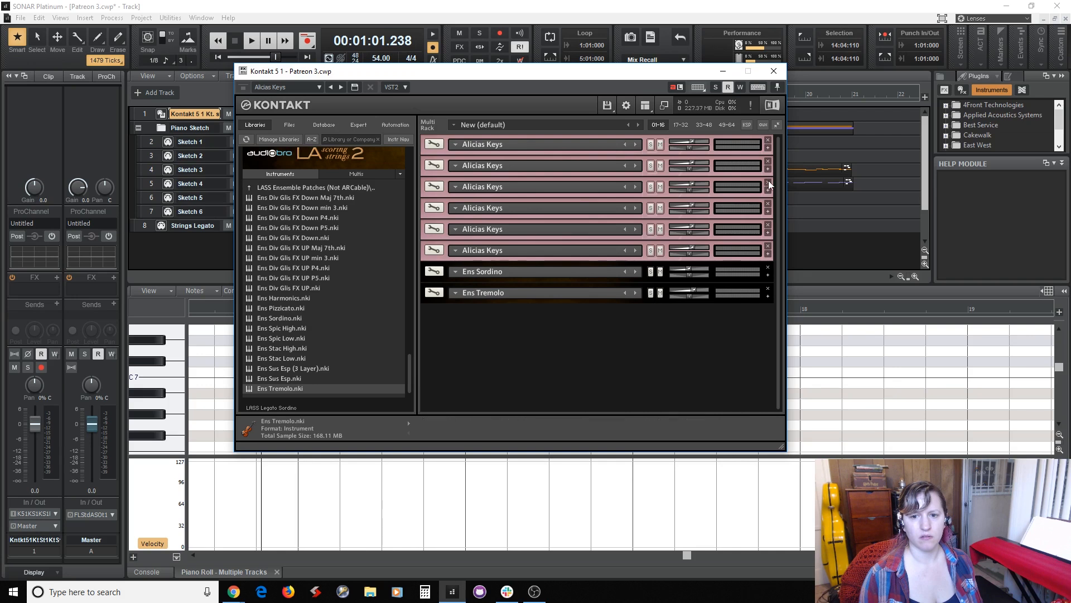
left_click(774, 71)
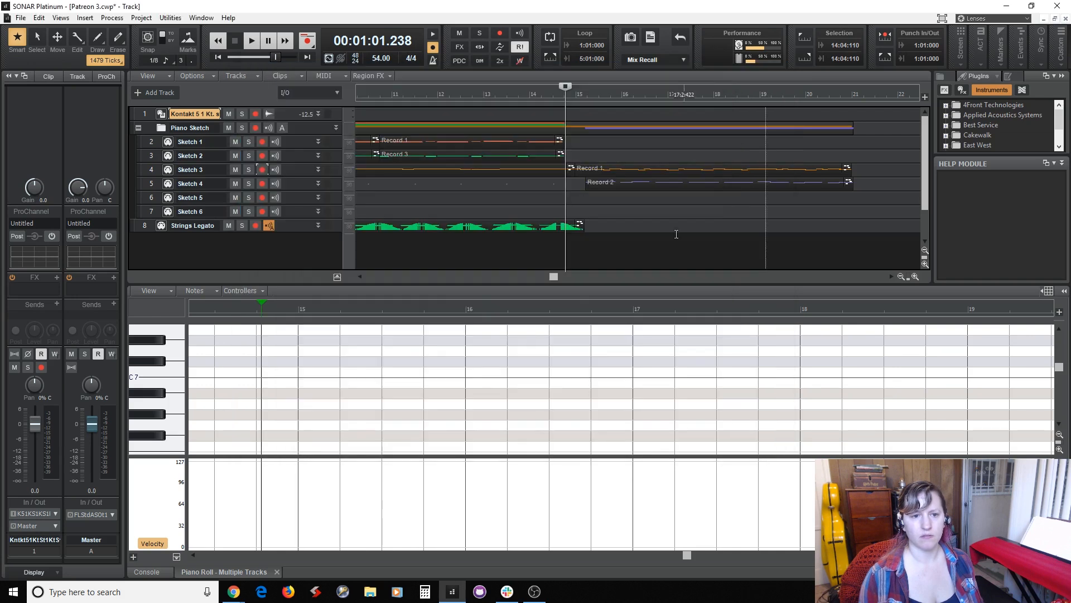
Insert a new MIDI track below Strings Legato and name it Strings Trem.
right_click(180, 246)
left_click(222, 278)
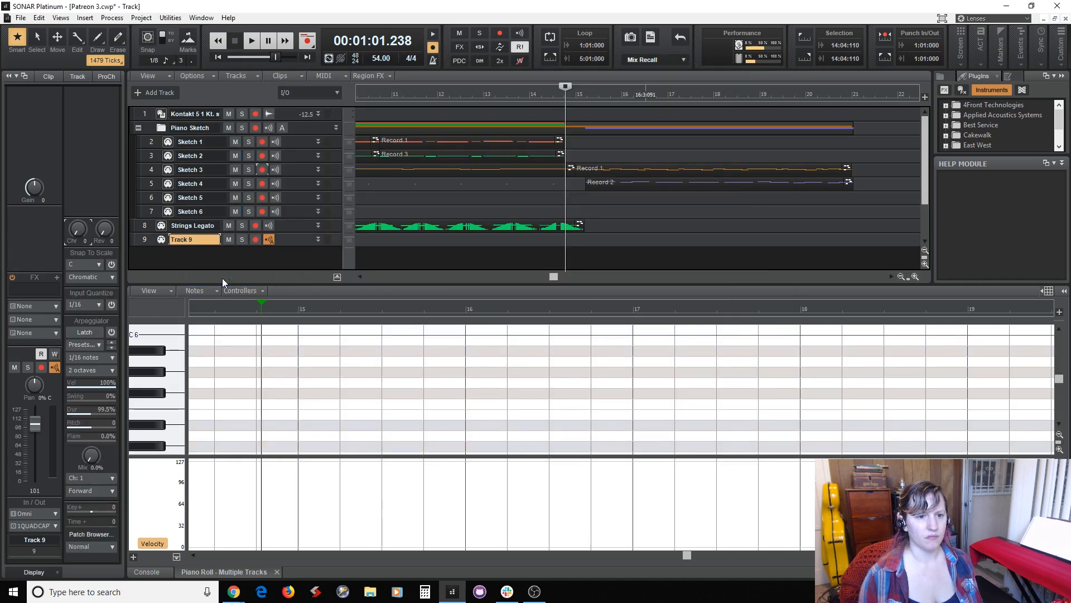
double_click(199, 240)
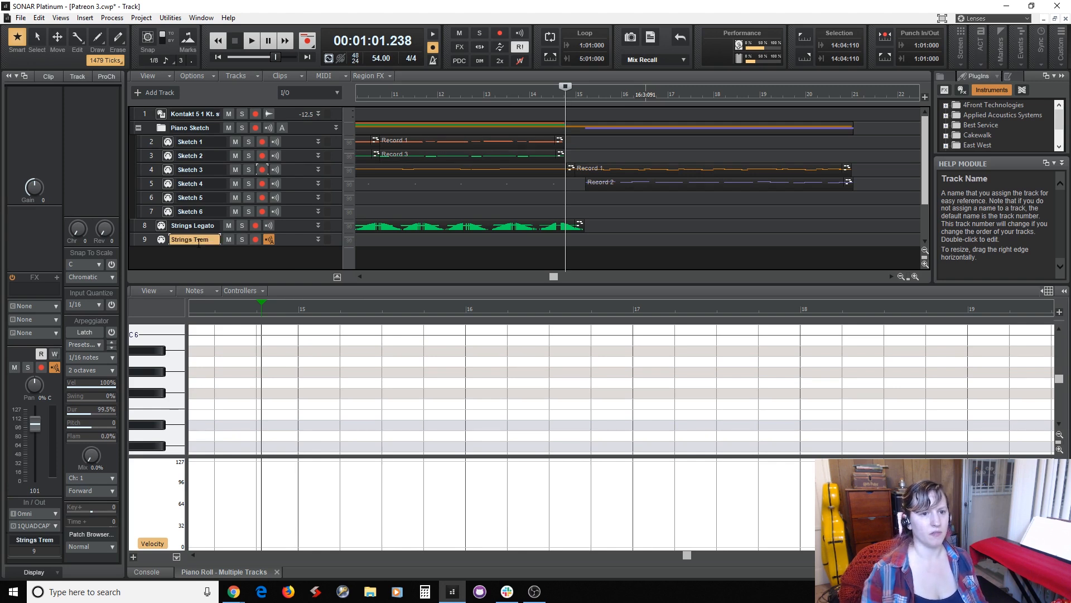
Set the Strings Trem track to MIDI channel 8, route its output to Kontakt 5 1, and save the project.
left_click(146, 240)
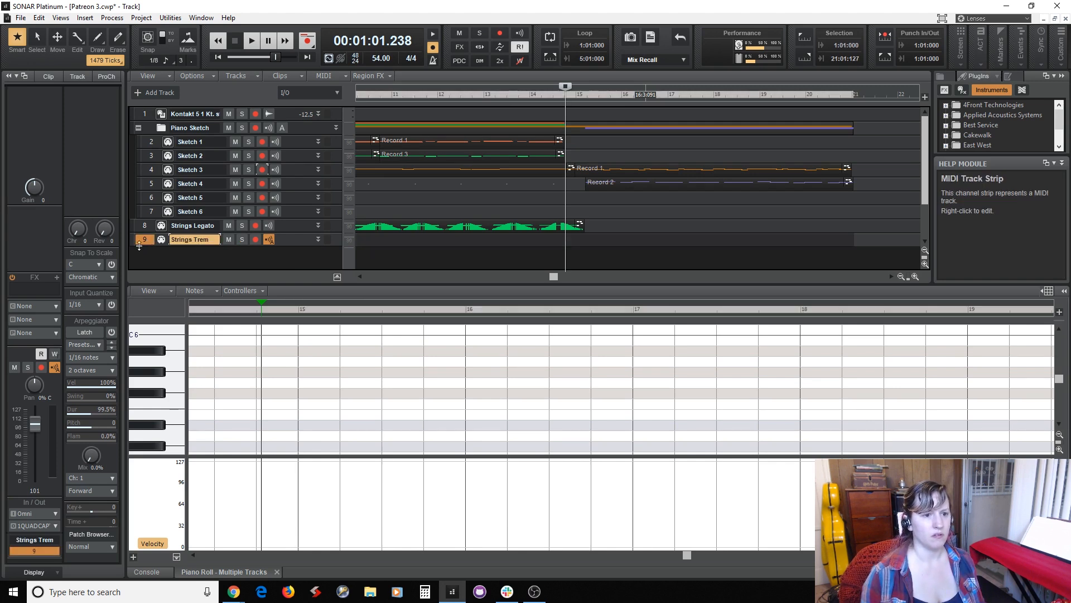
left_click(56, 305)
key("Up")
key("Up")
key("Return")
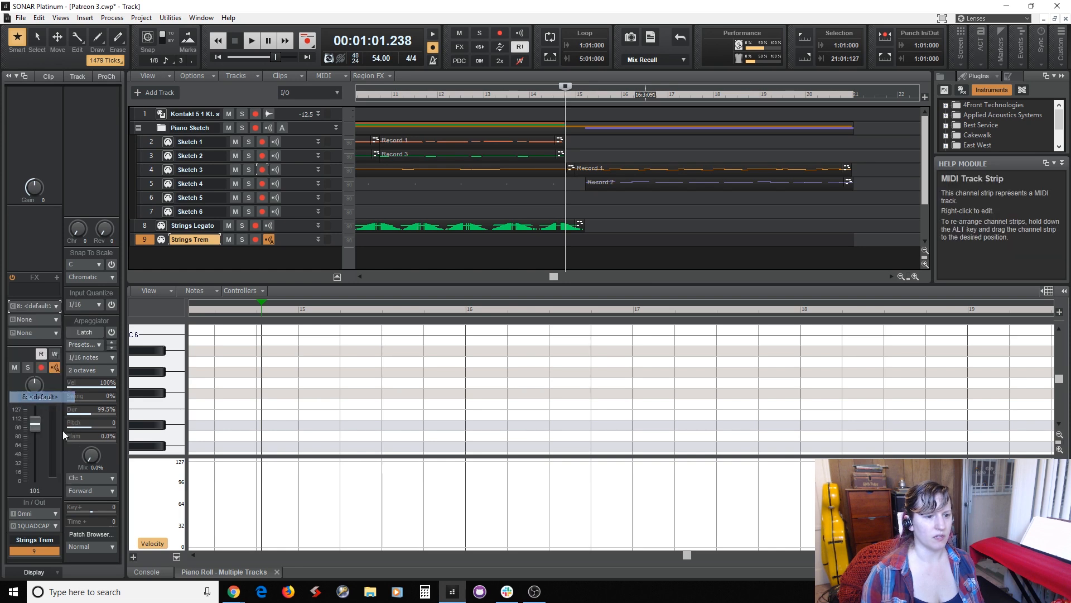
left_click(53, 525)
key("Down")
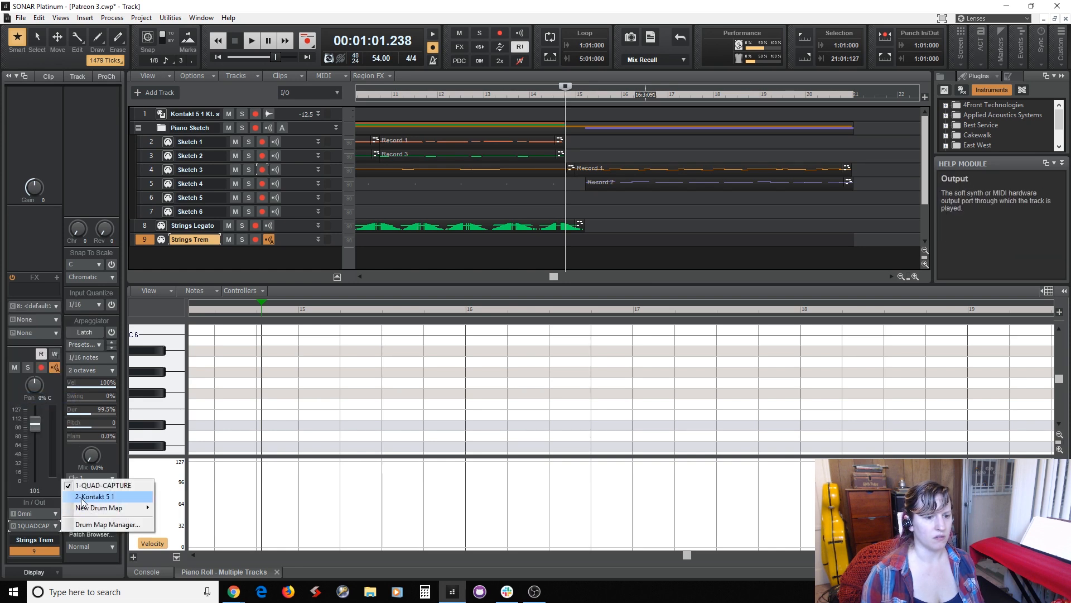
key("Return")
key("ctrl+s")
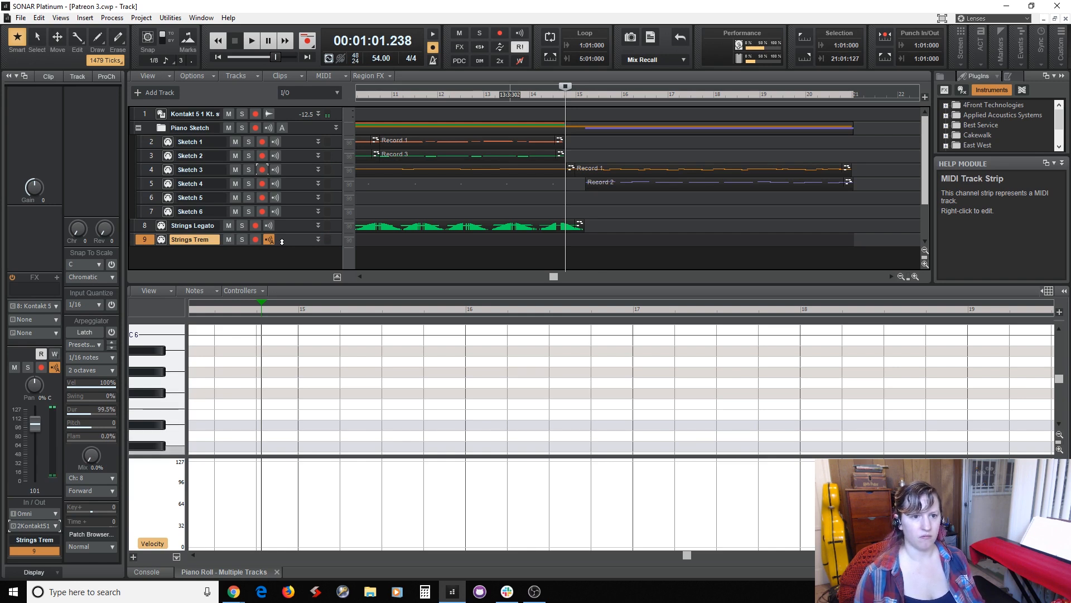
Rehearse the tremolo part against playback, arm Strings Trem for recording, and place the start point at measure 14 beat 3.
key("space")
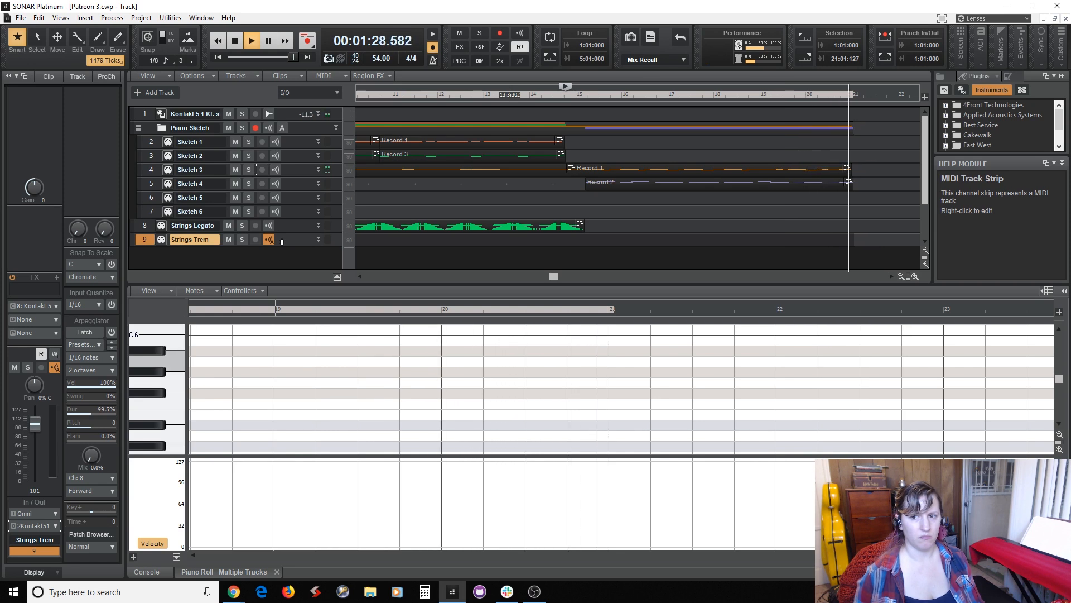
key("space")
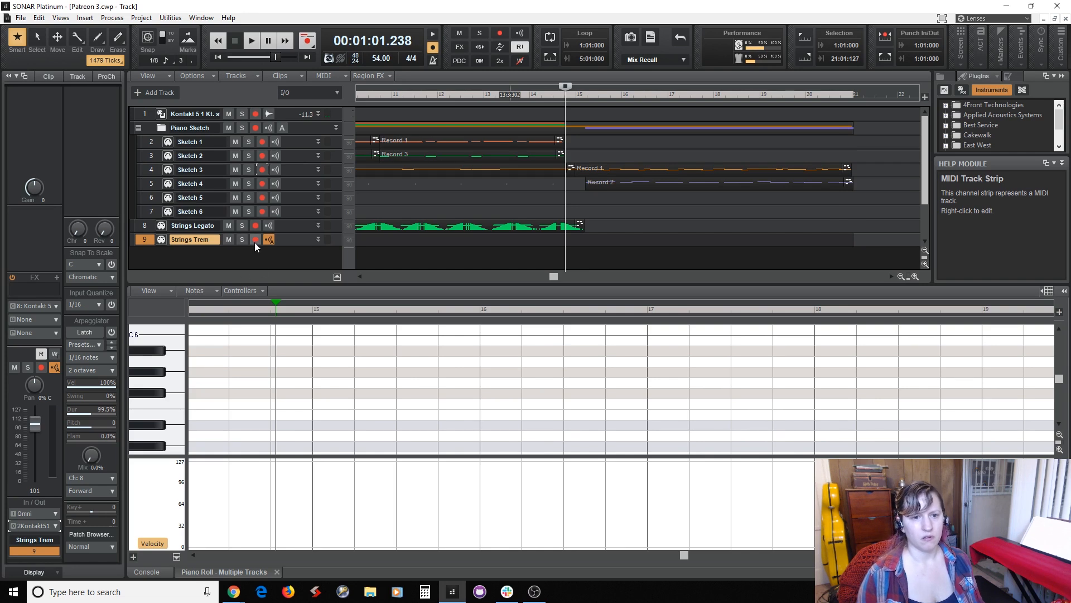
left_click(255, 241)
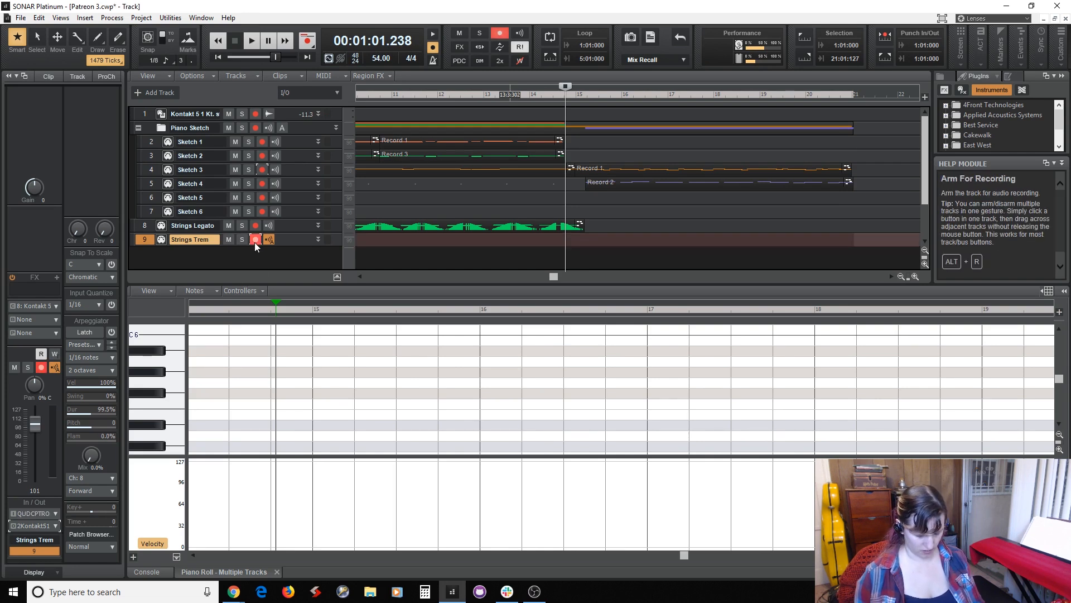
left_click(559, 257)
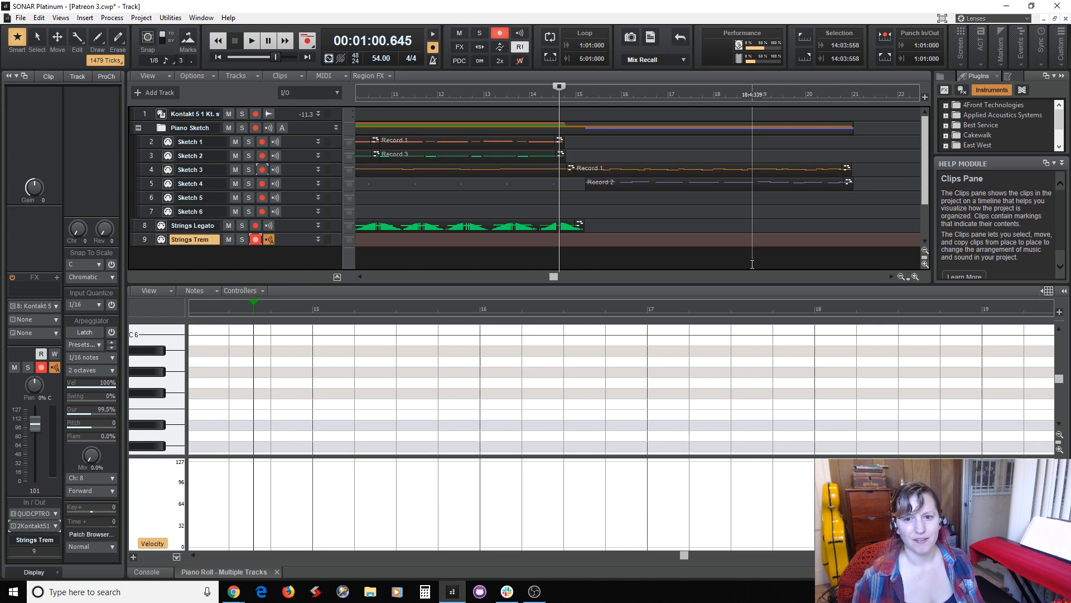
Try to record a tremolo take on Strings Trem from measure 14 beat 3, and undo it.
key("r")
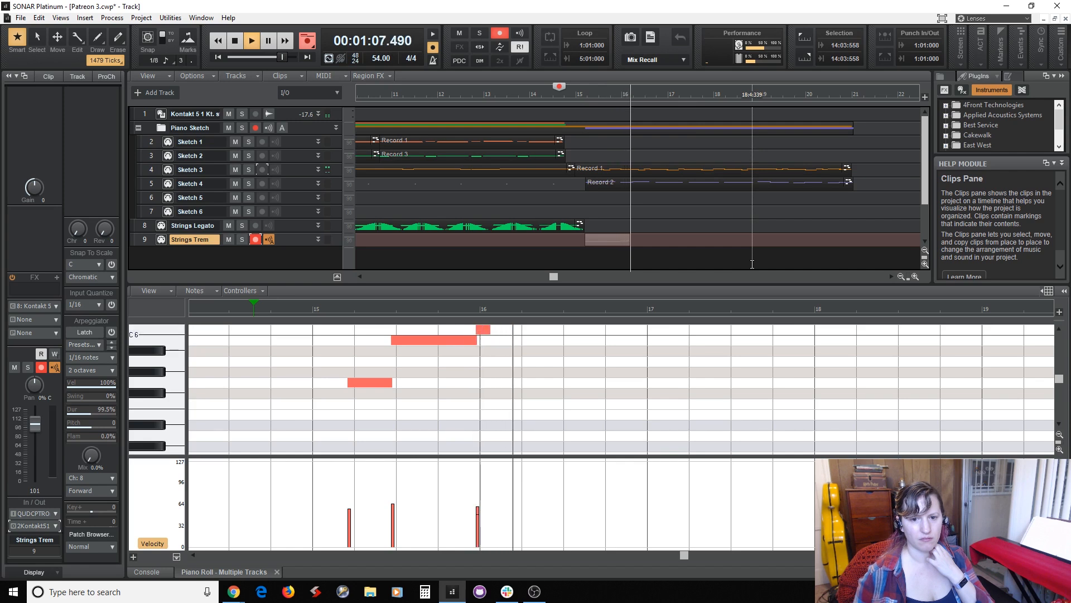
key("space")
key("ctrl+z")
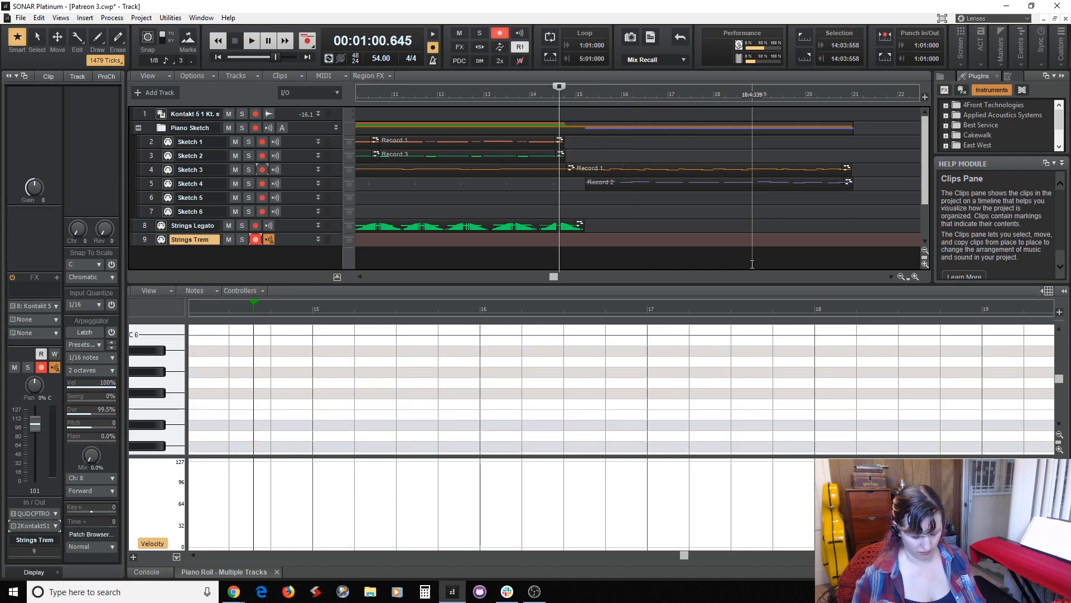
Record the tremolo melody on Strings Trem through the end of measure 20.
key("space")
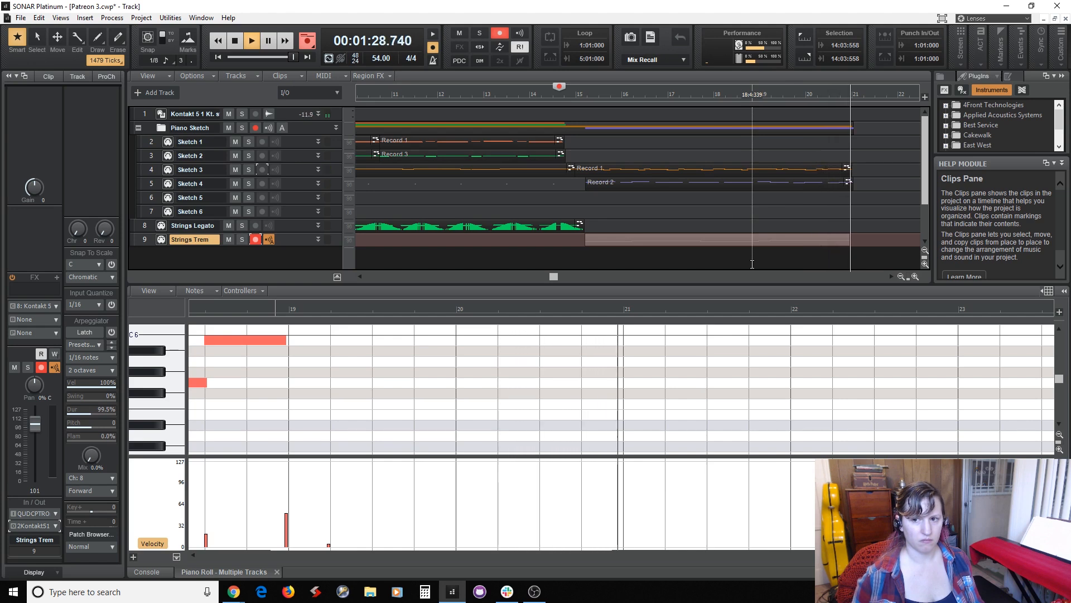
key("space")
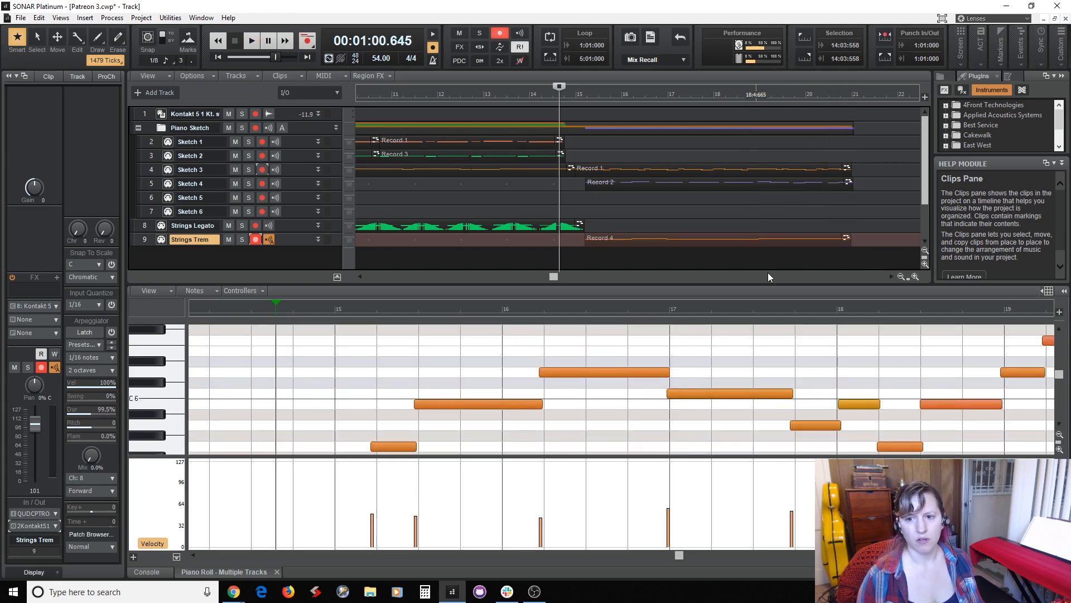
Shorten the last F6 note to start at measure 20, draw a G6 note from measure 19 beat 2 to measure 20, and play it back.
left_click(766, 248)
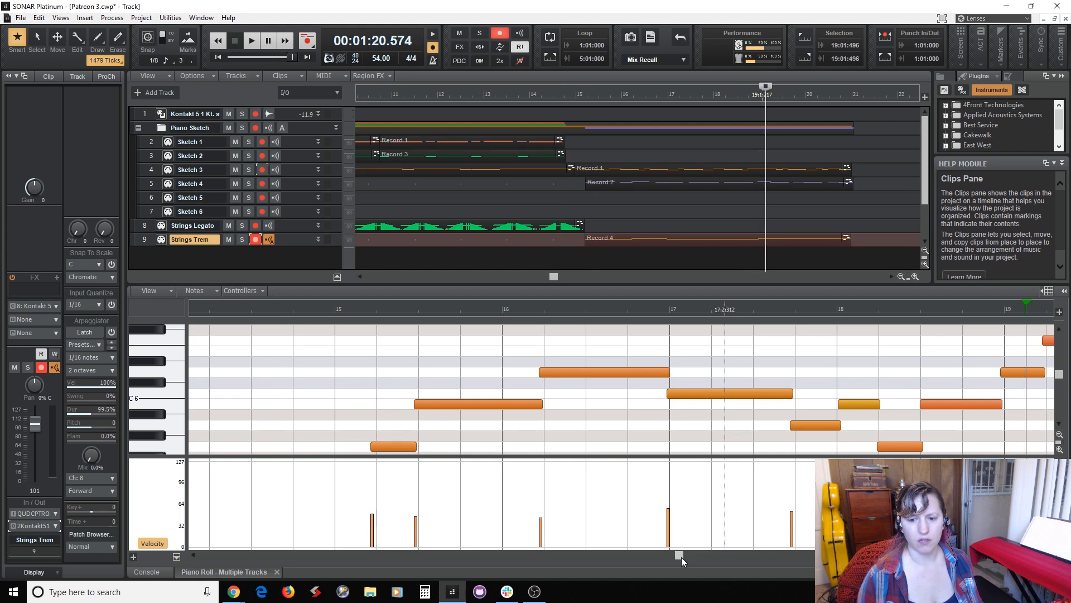
left_click_drag(681, 557, 795, 565)
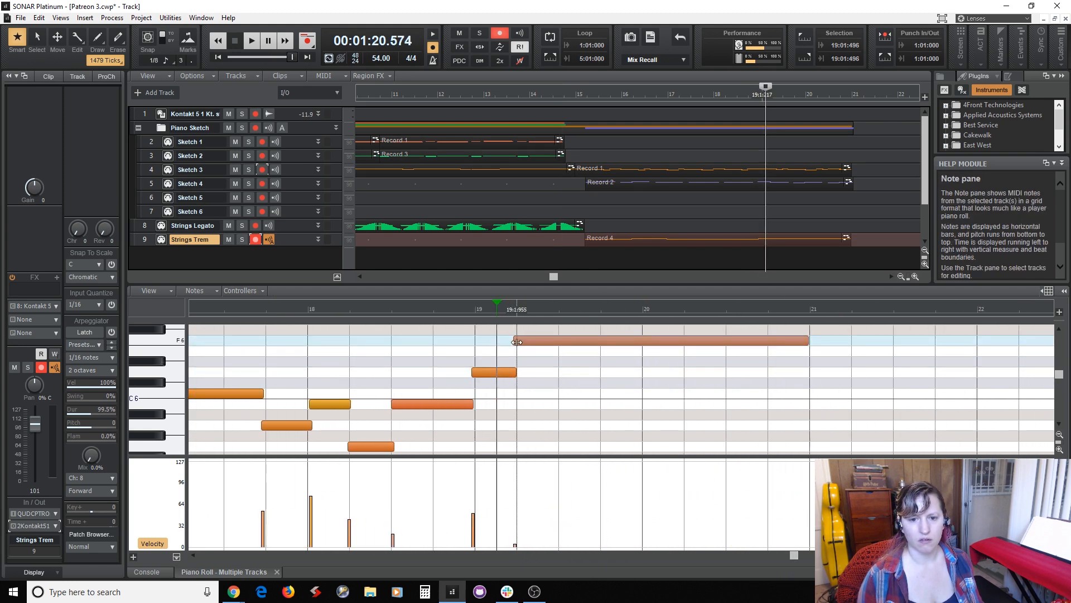
left_click_drag(516, 342, 642, 349)
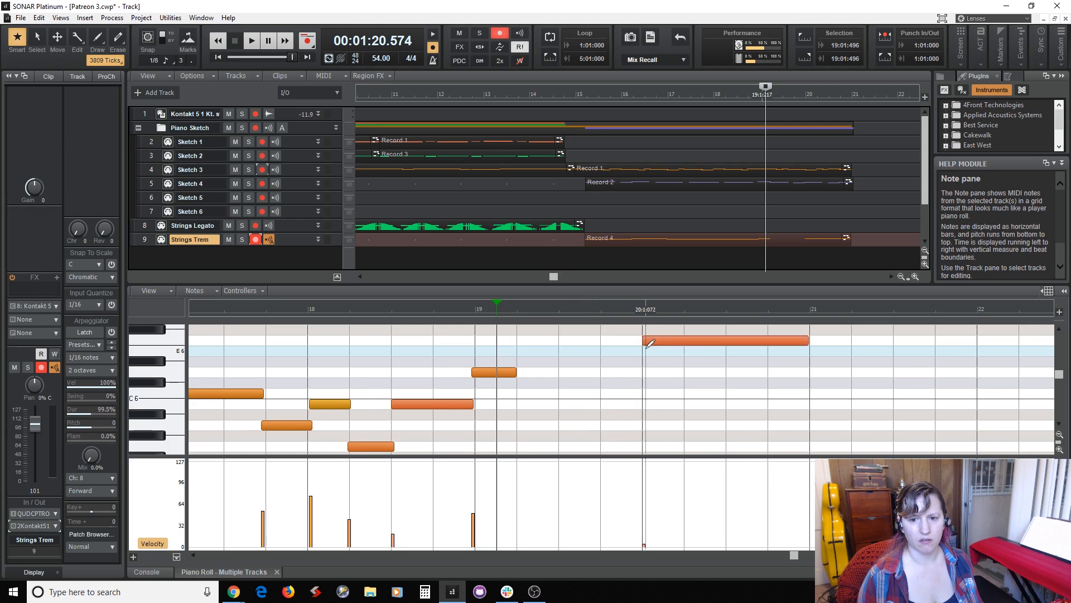
scroll(618, 357, "up", 1)
left_click_drag(517, 351, 644, 350)
key("space")
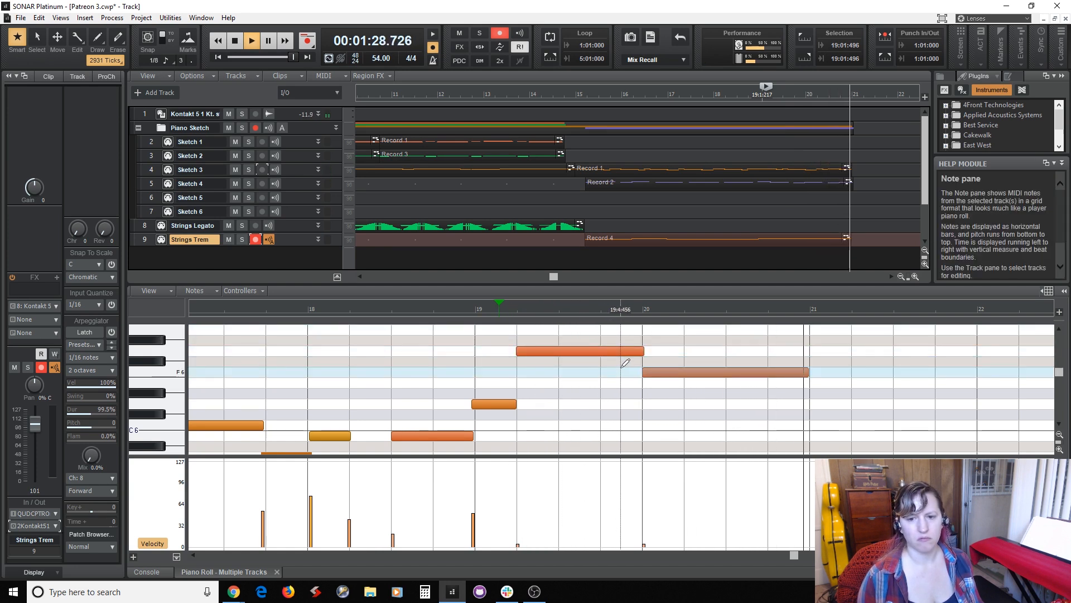
key("space")
Quantize the Strings Trem clip's note start times to 1/8 Triplet at 65 percent strength and return to measure 14 beat 4.
left_click(654, 240)
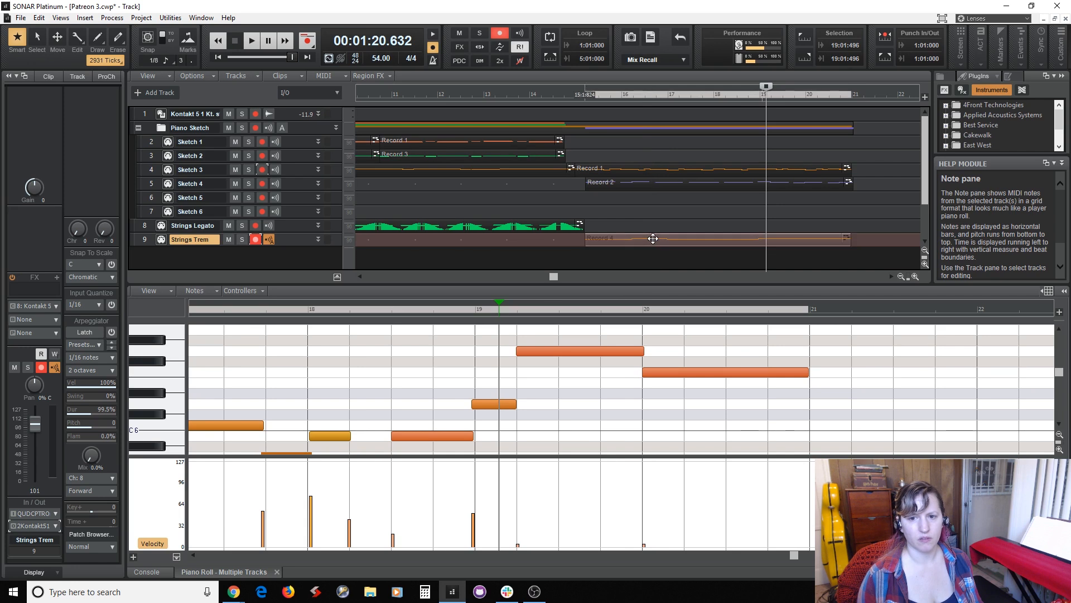
key("q")
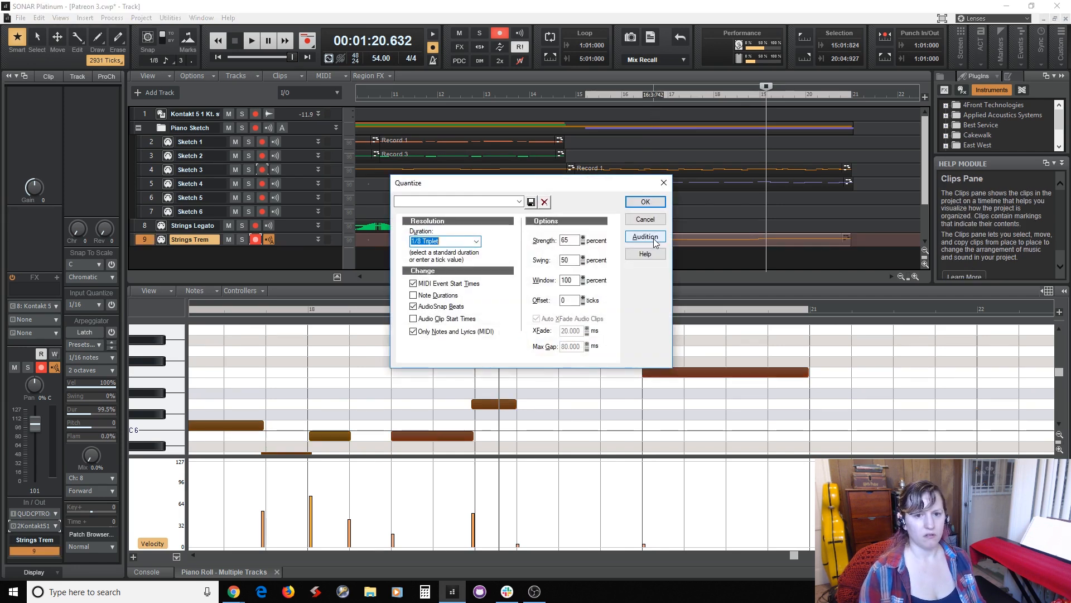
key("Return")
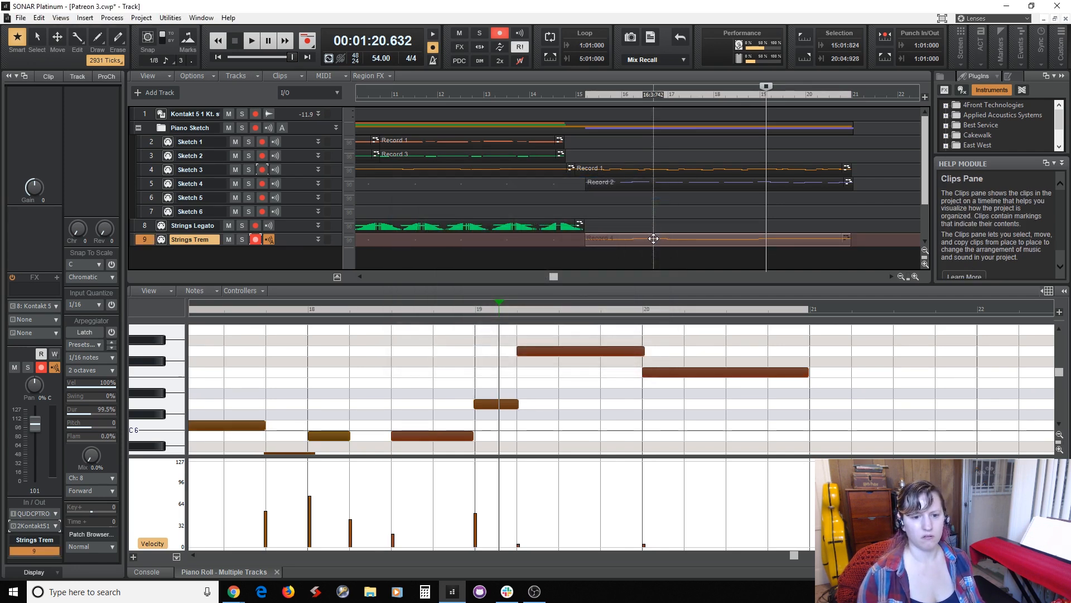
left_click(573, 252)
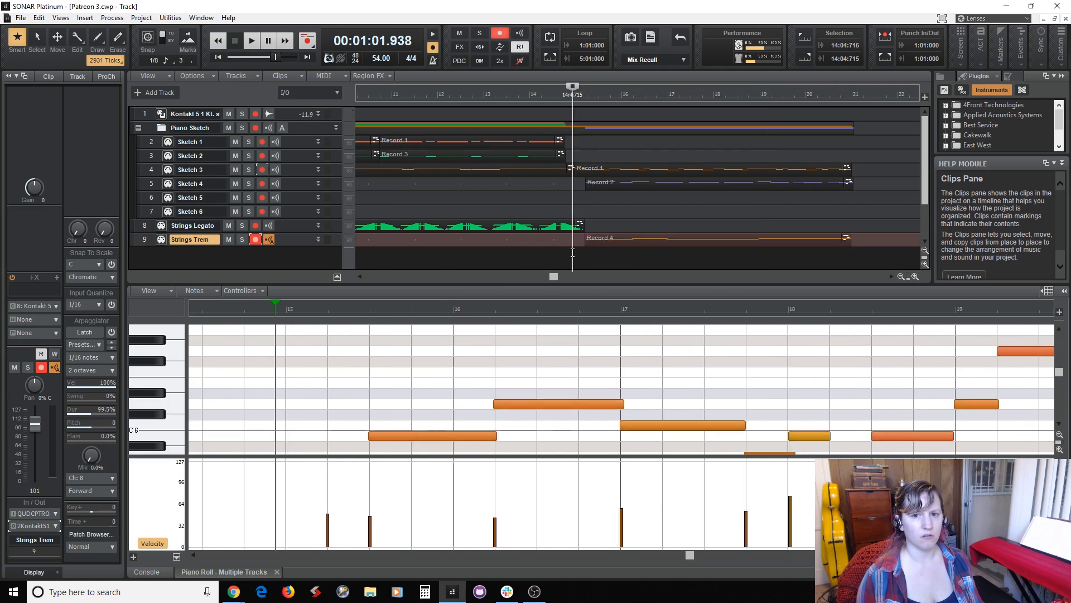
Disarm Strings Trem for recording and play the project from measure 2 beat 3 through the end of the clips.
left_click(569, 205)
left_click_drag(549, 282, 369, 295)
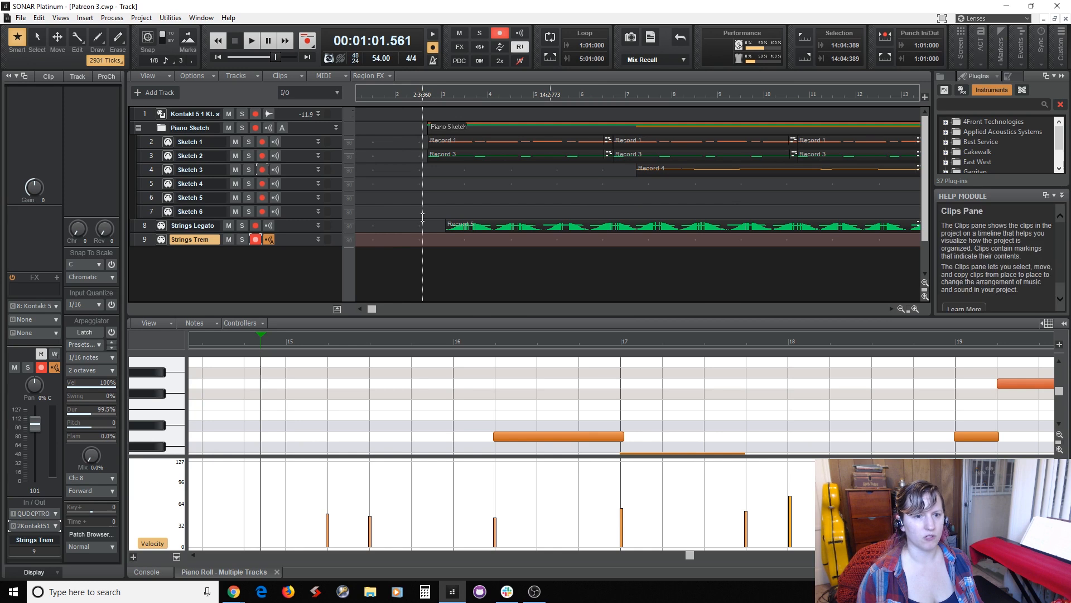
left_click(423, 216)
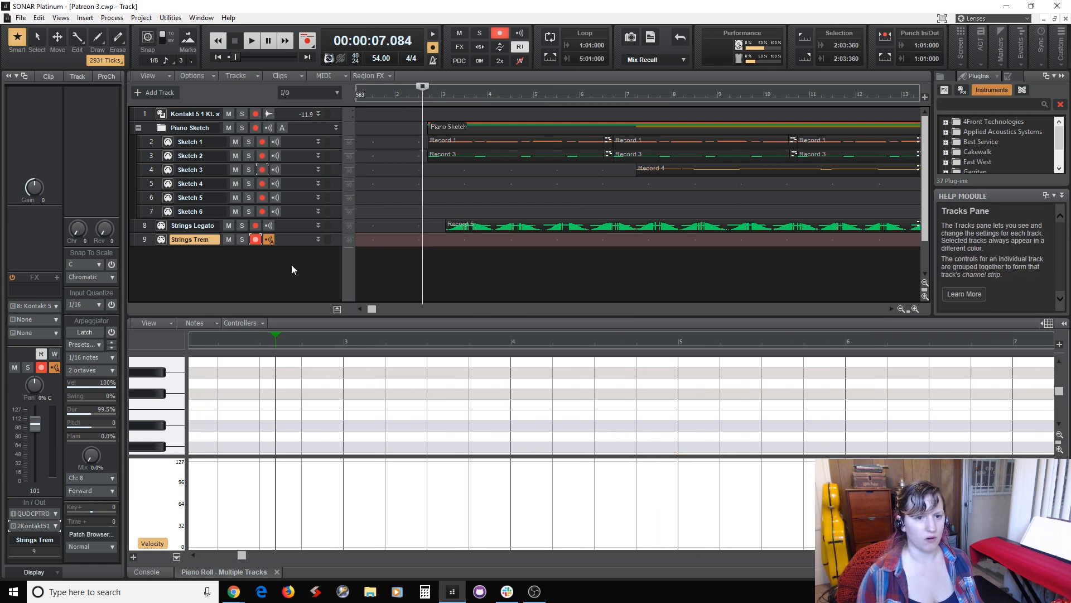
left_click(256, 239)
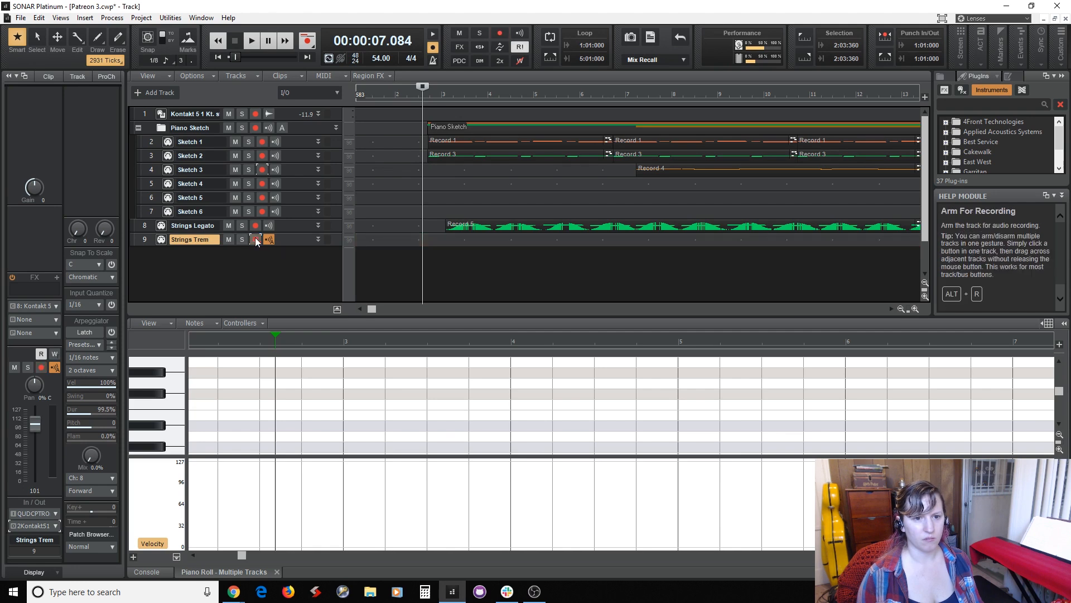
key("space")
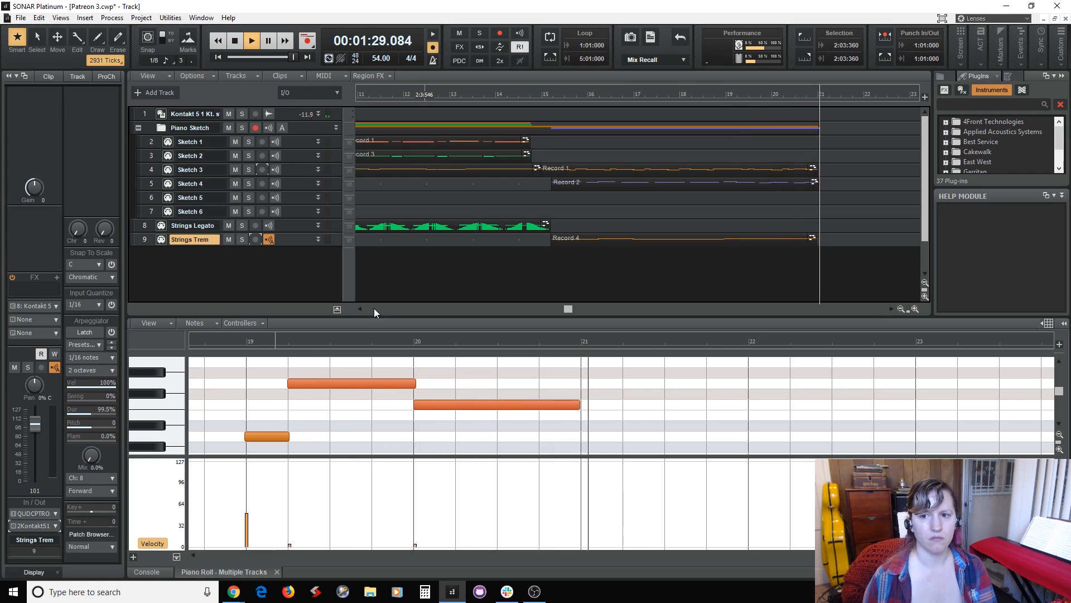
left_click(268, 41)
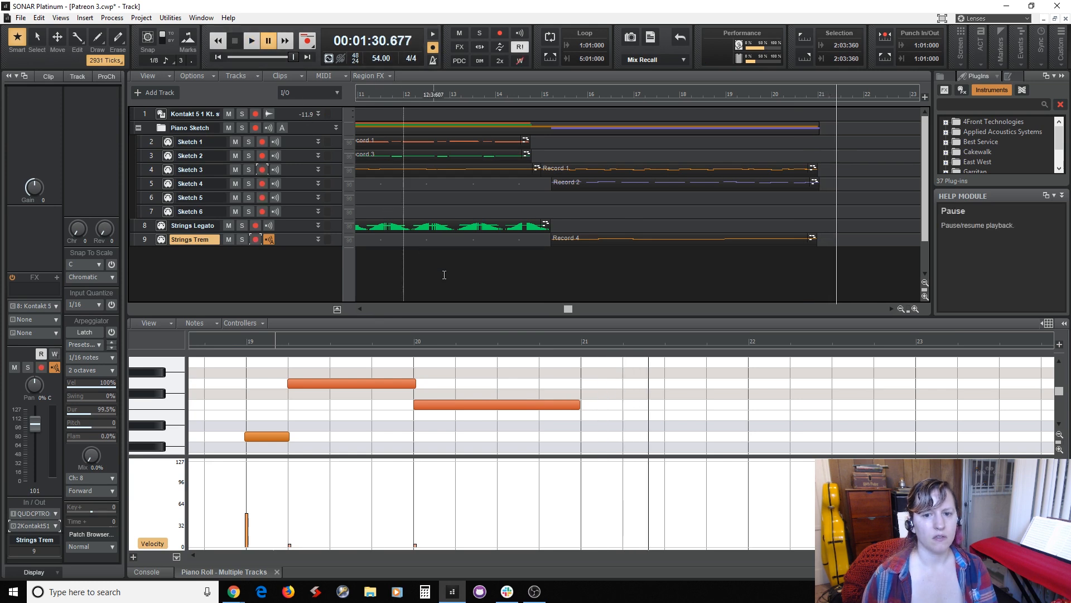
Play back the new section from measure 14 beat 4 through the end of measure 20.
left_click_drag(568, 308, 619, 318)
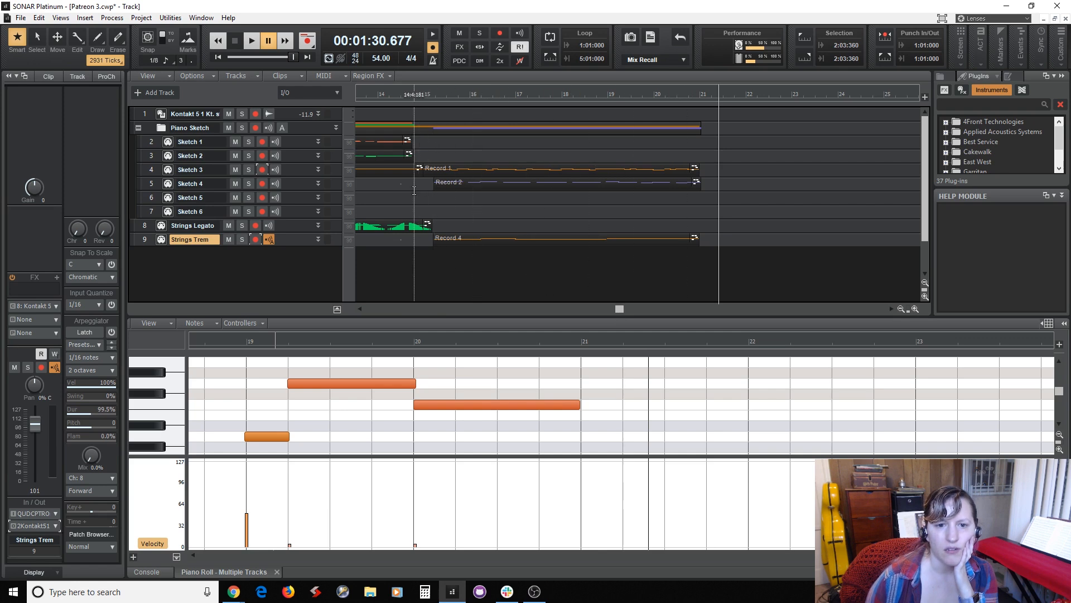
left_click_drag(414, 190, 709, 231)
left_click(414, 260)
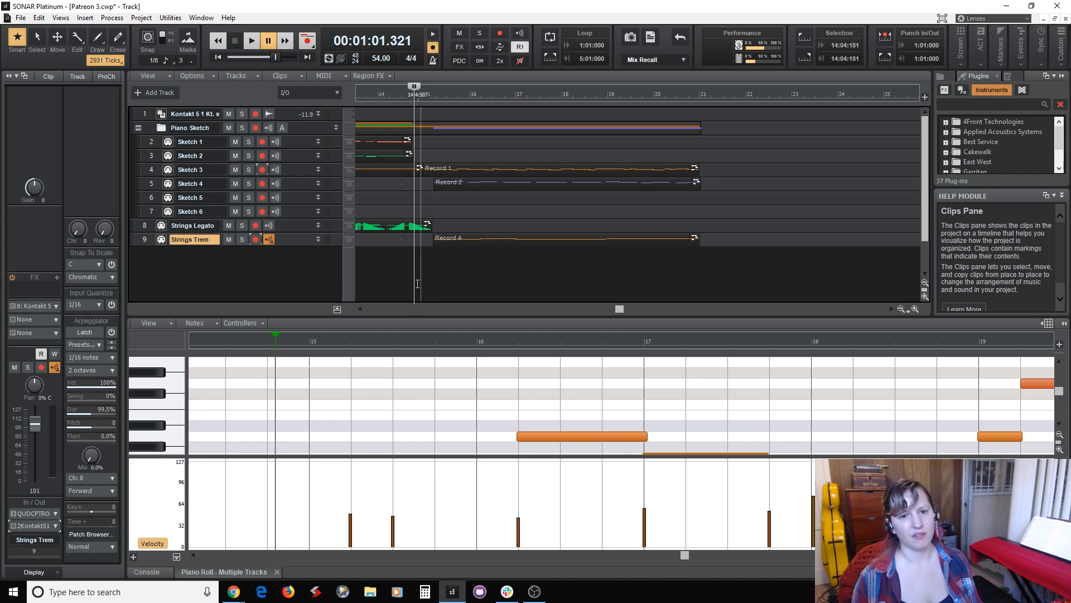
key("space")
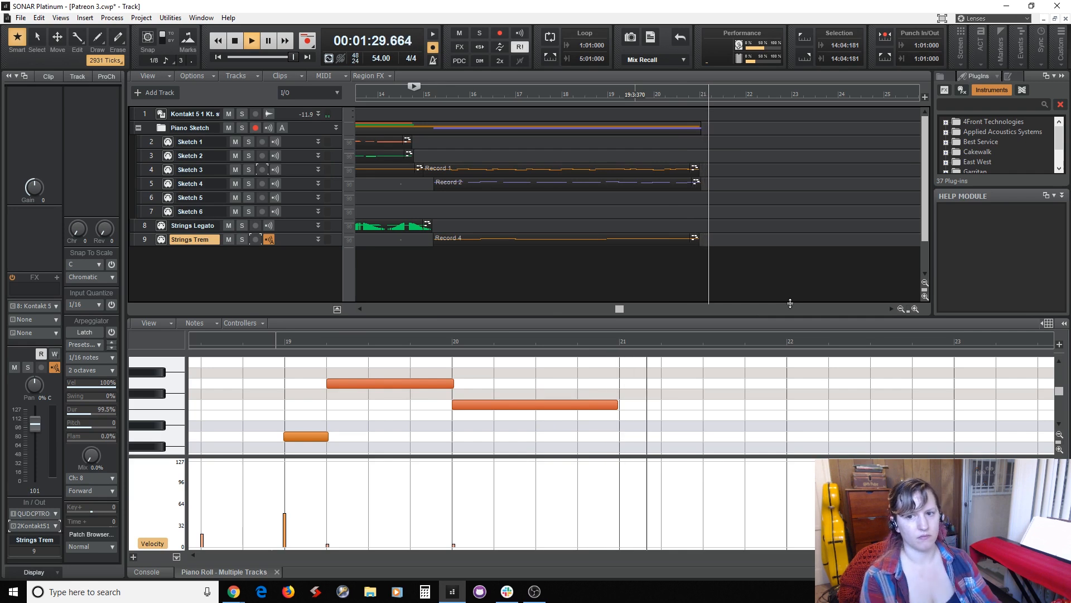
key("space")
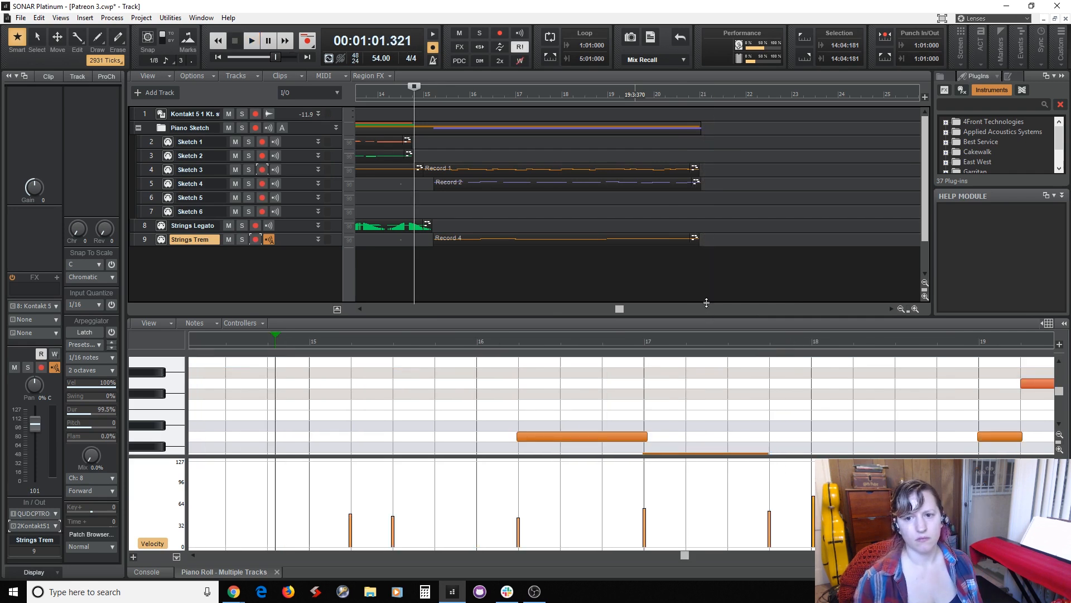
Copy the Sketch 3 and Sketch 4 clips that start around measure 15 and paste them at measure 21 with 1/4 snap enabled.
left_click(679, 278)
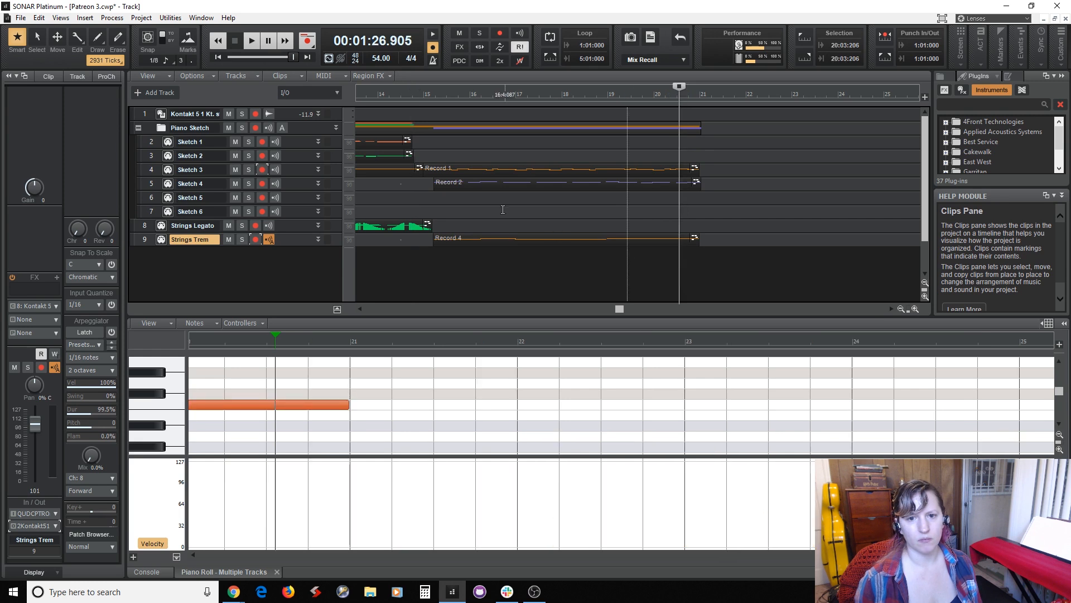
left_click(463, 165)
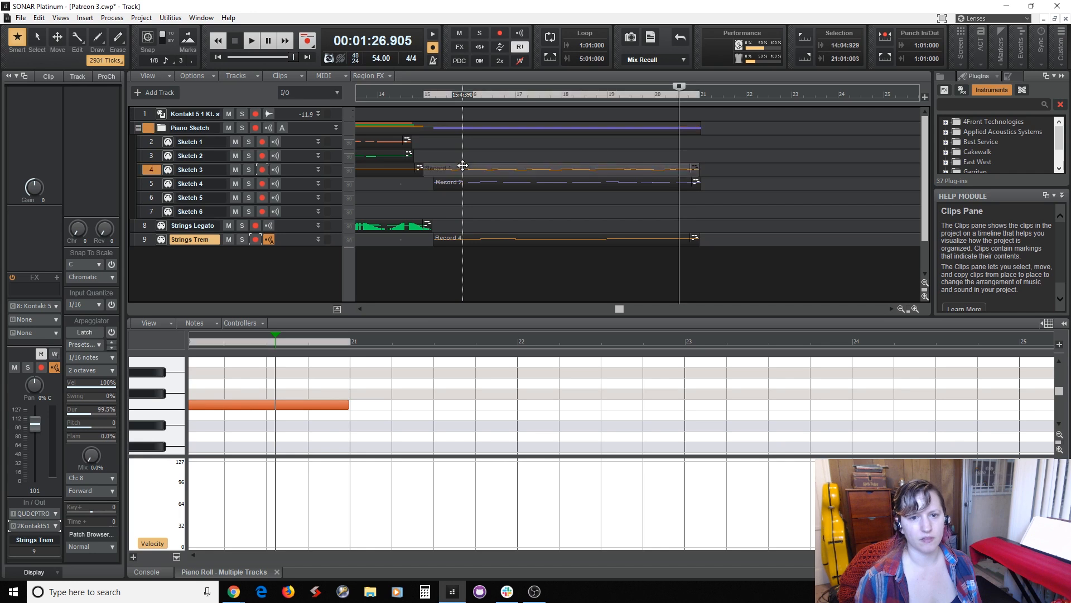
left_click(465, 179, "ctrl")
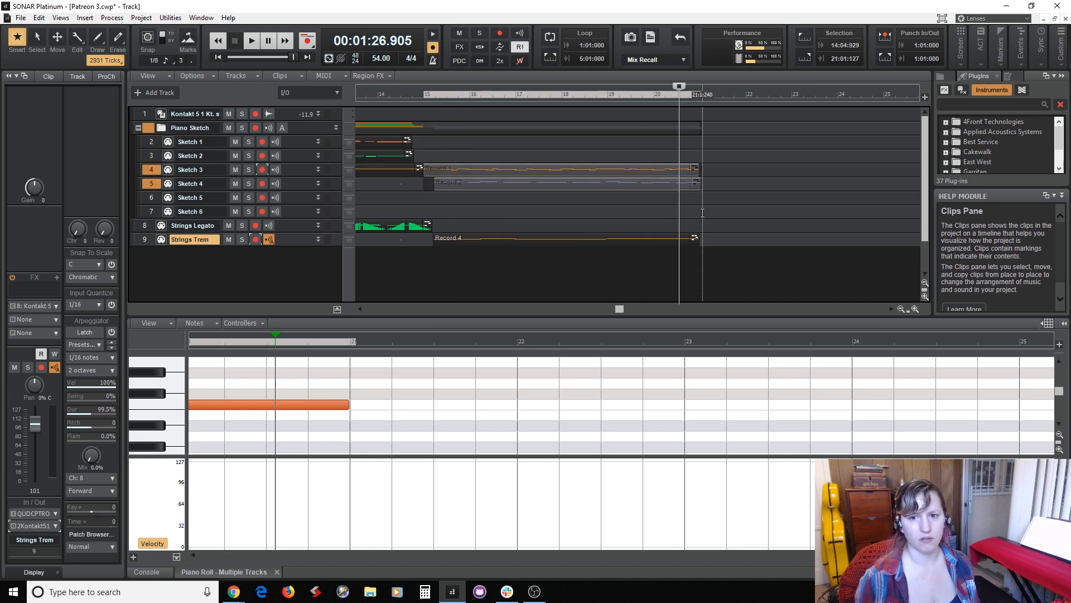
left_click(147, 37)
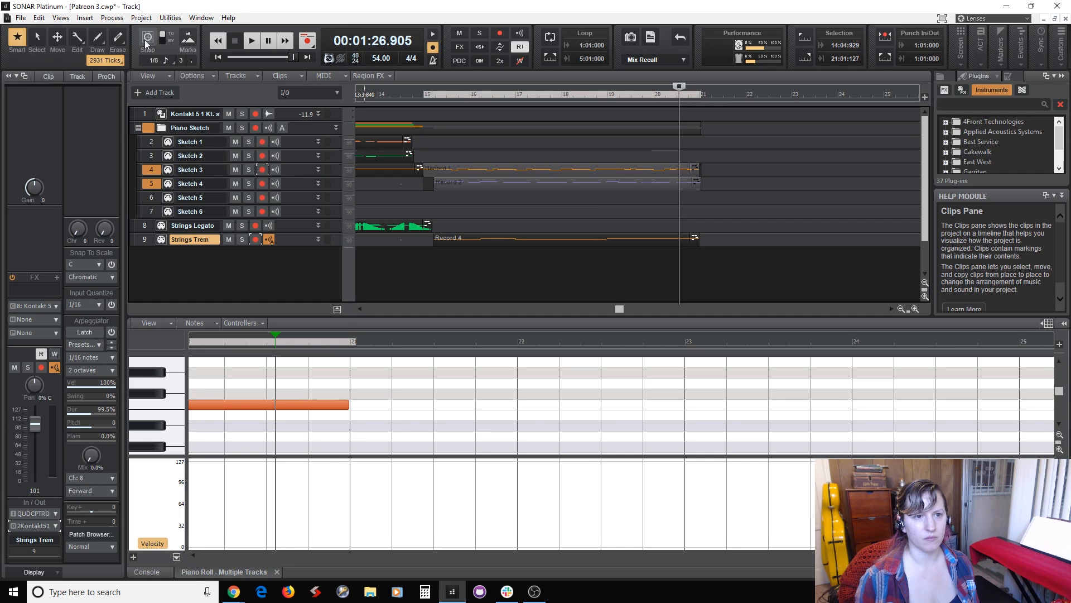
left_click(698, 210)
left_click(300, 172)
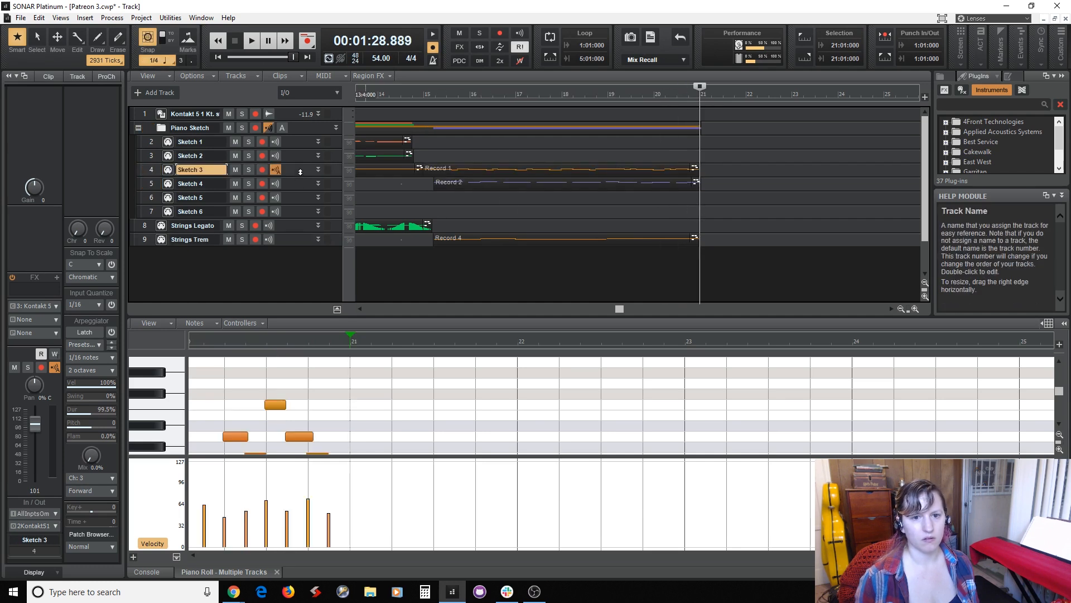
key("ctrl+v")
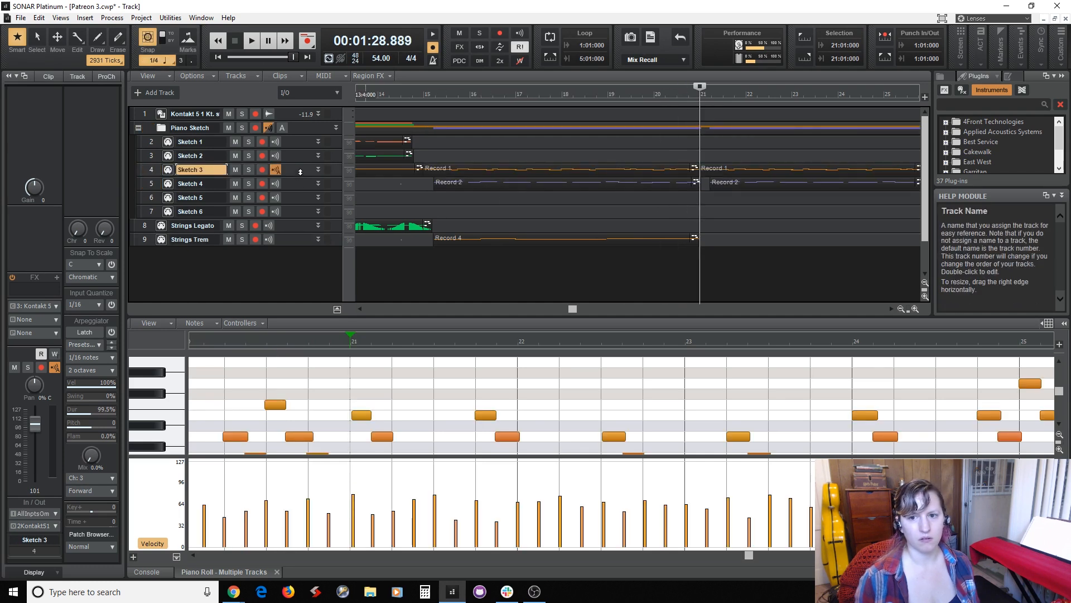
Shift the pasted Sketch 3 notes slightly earlier to line up with measure 21, and show the pasted Sketch 4 clip's notes.
left_click(724, 167)
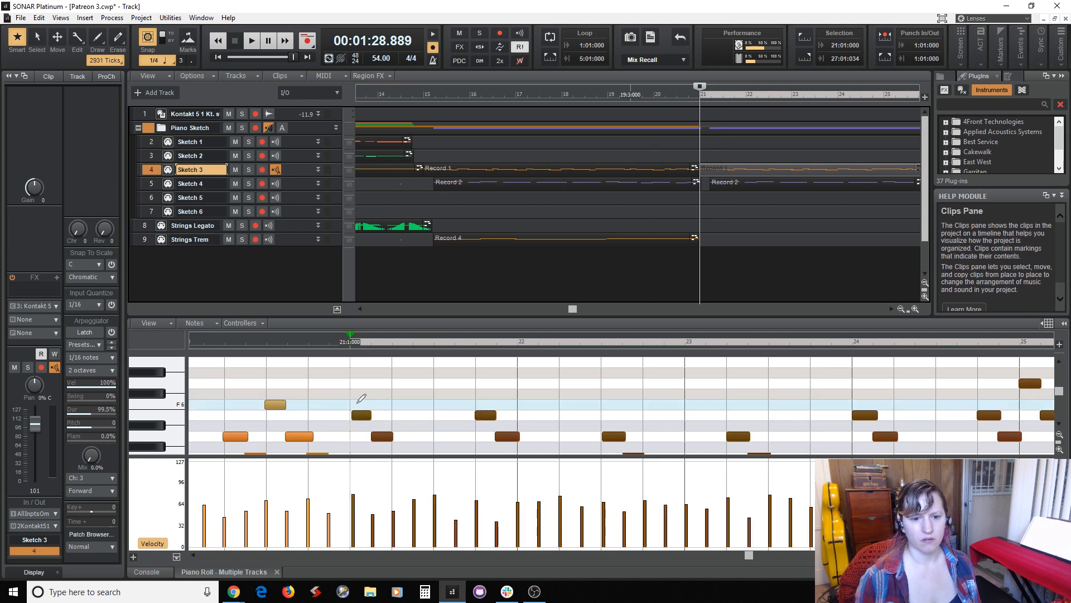
left_click_drag(369, 416, 370, 421)
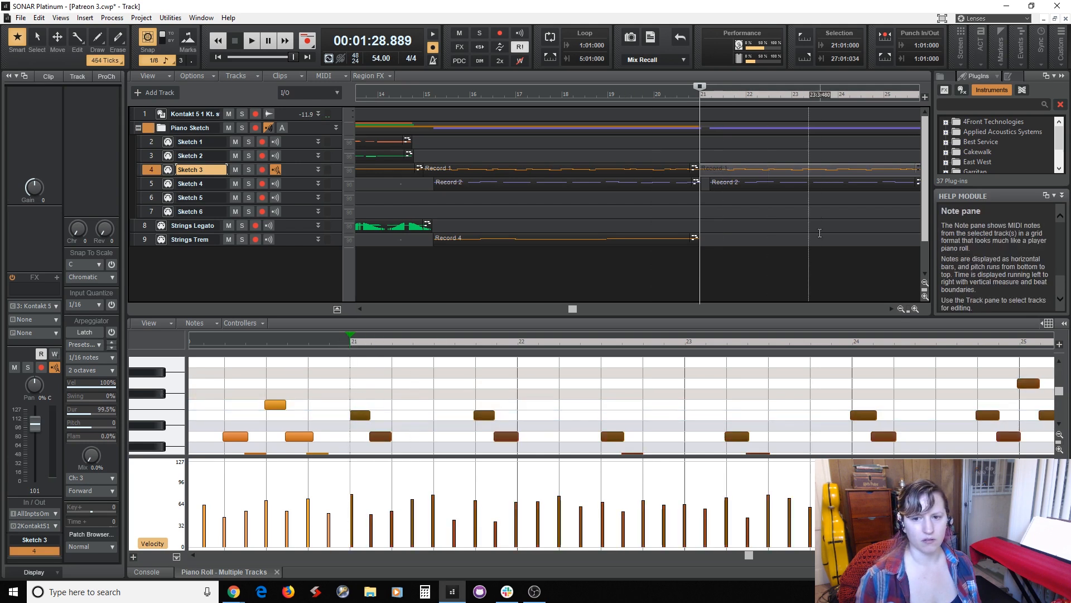
left_click(751, 181)
left_click(751, 181)
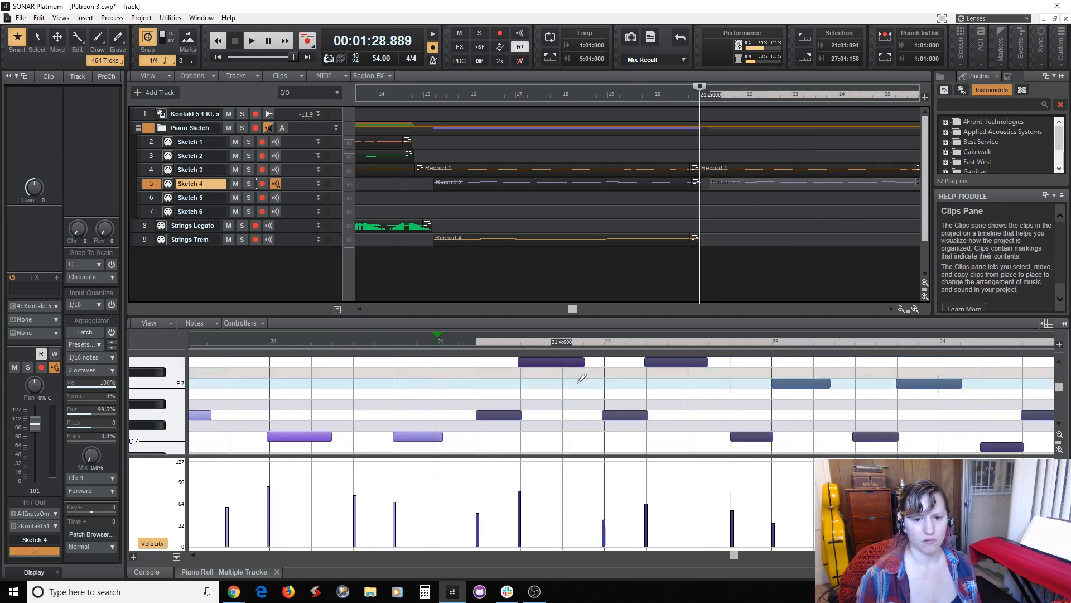
Set the playback position to measure 20 beat 2 and make Strings Legato the active track.
left_click(696, 216)
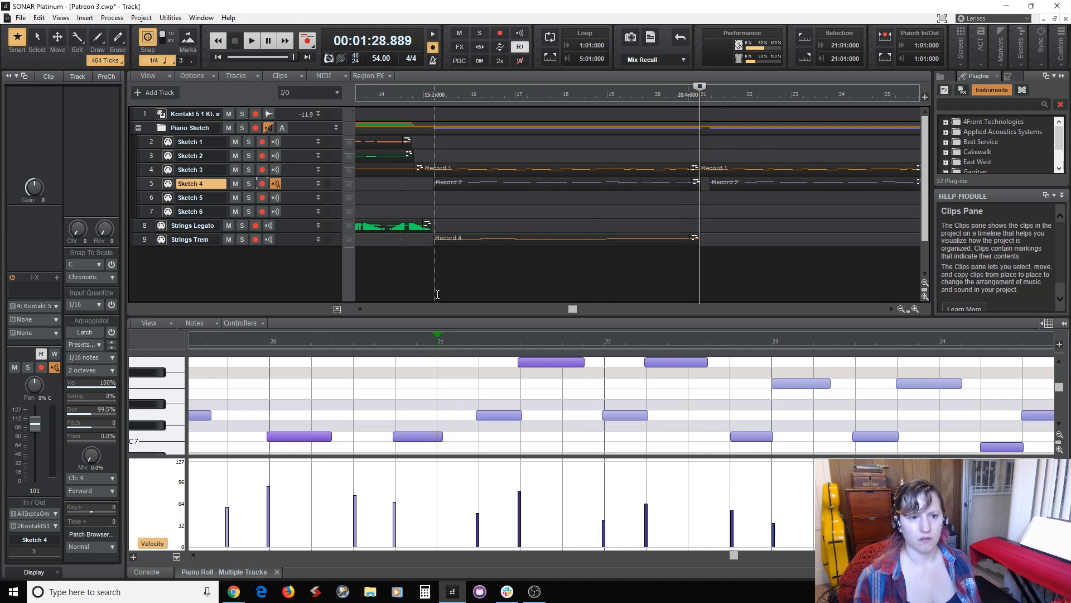
left_click(688, 274)
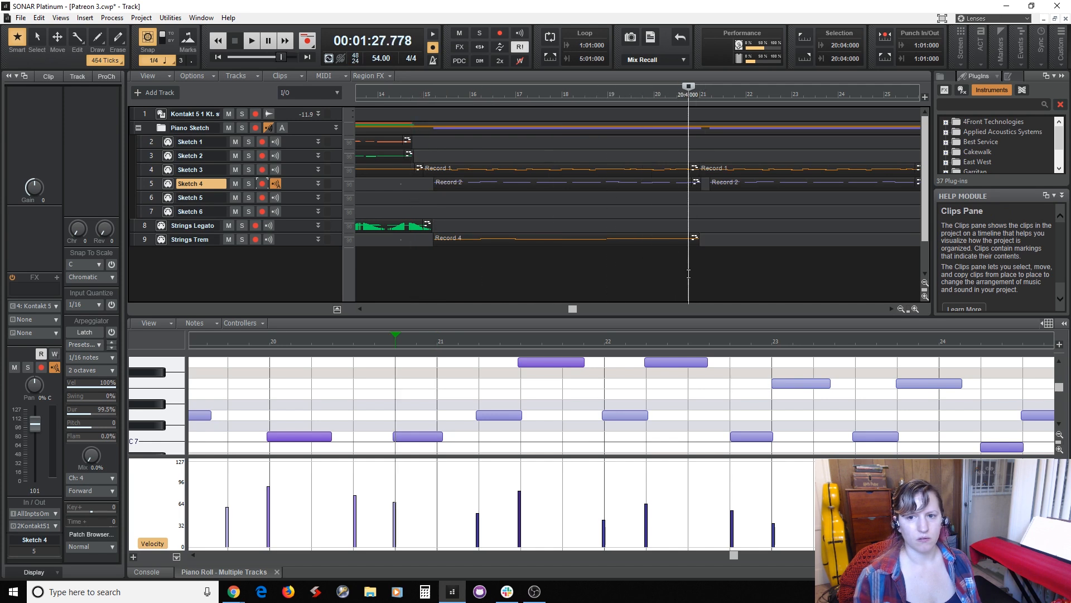
left_click(662, 277)
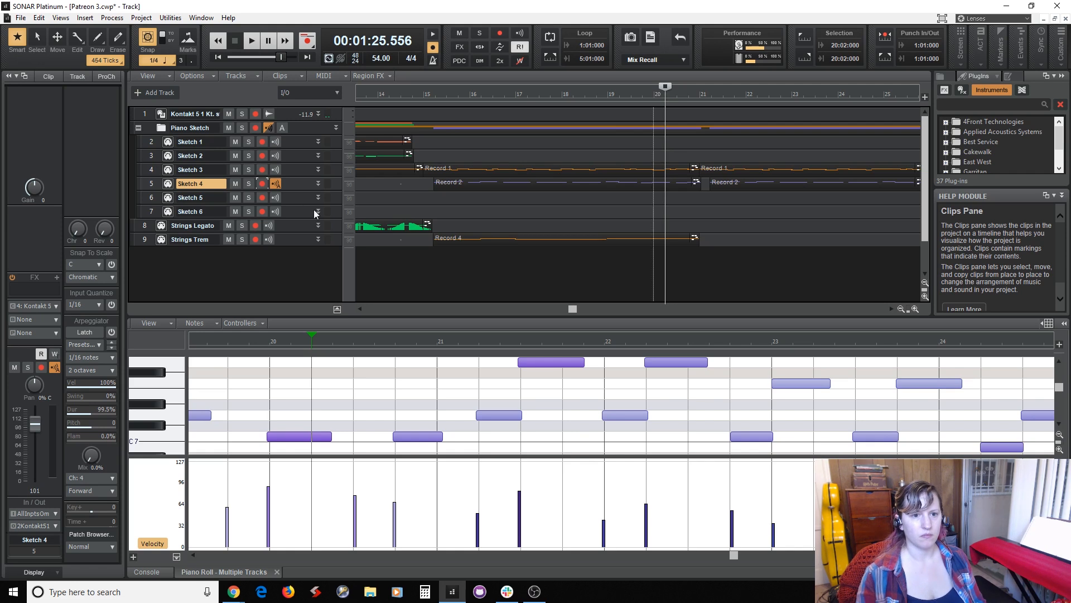
left_click(306, 225)
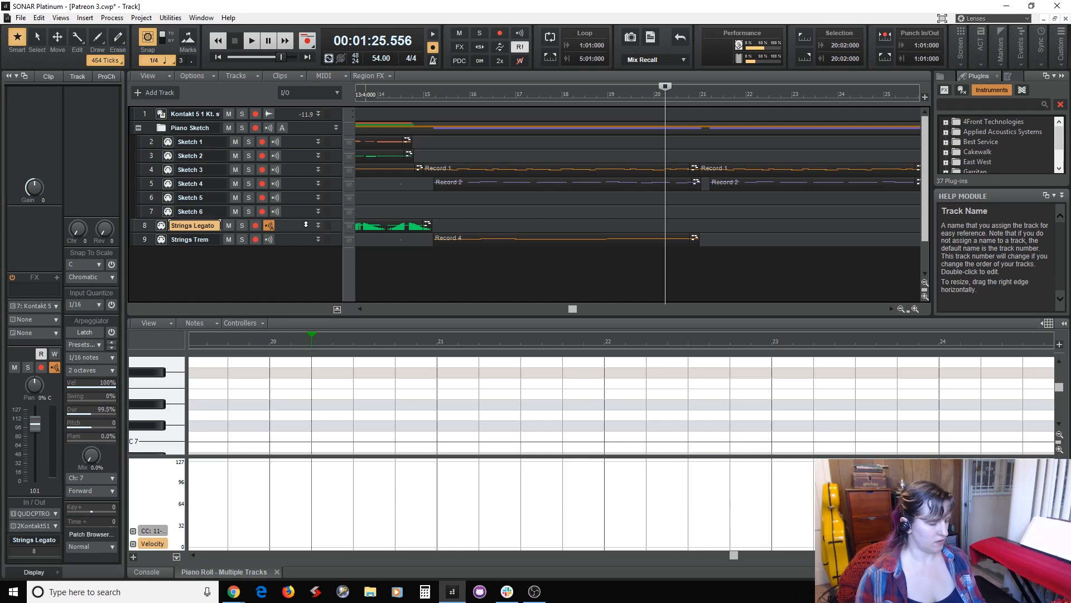
Close the project, reopen Patreon 3.cwp from the recent projects, and play it from measure 13 beat 2 into measure 15.
left_click(1066, 19)
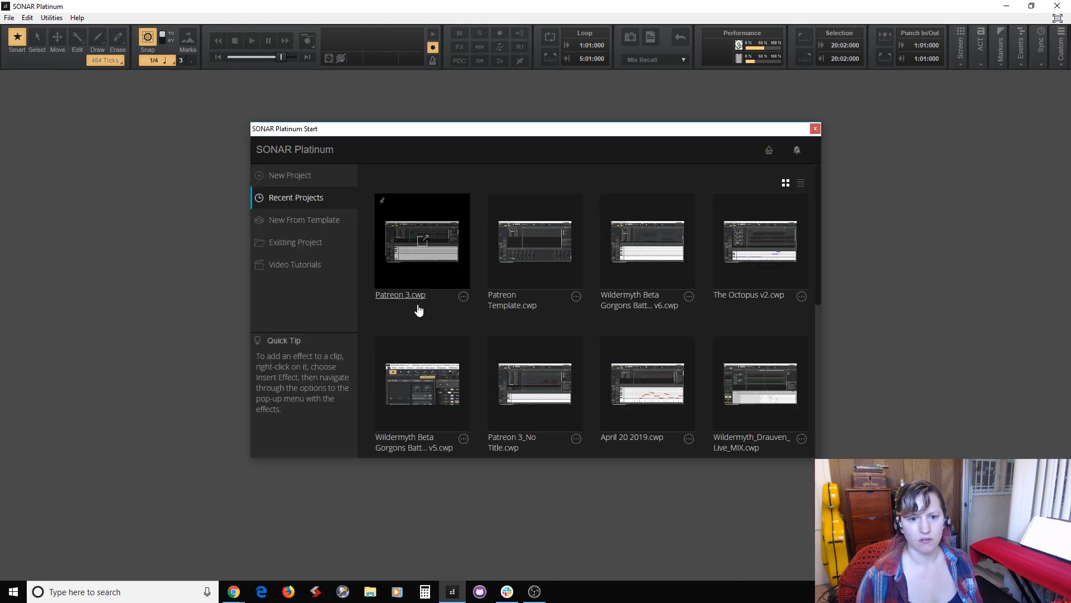
left_click(408, 299)
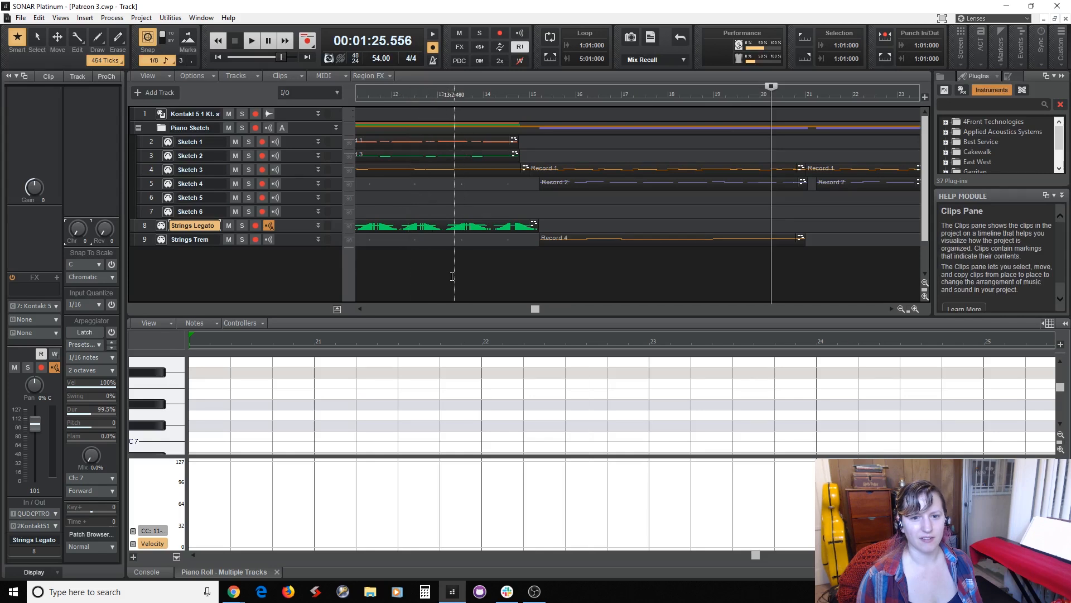
left_click(450, 277)
key("space")
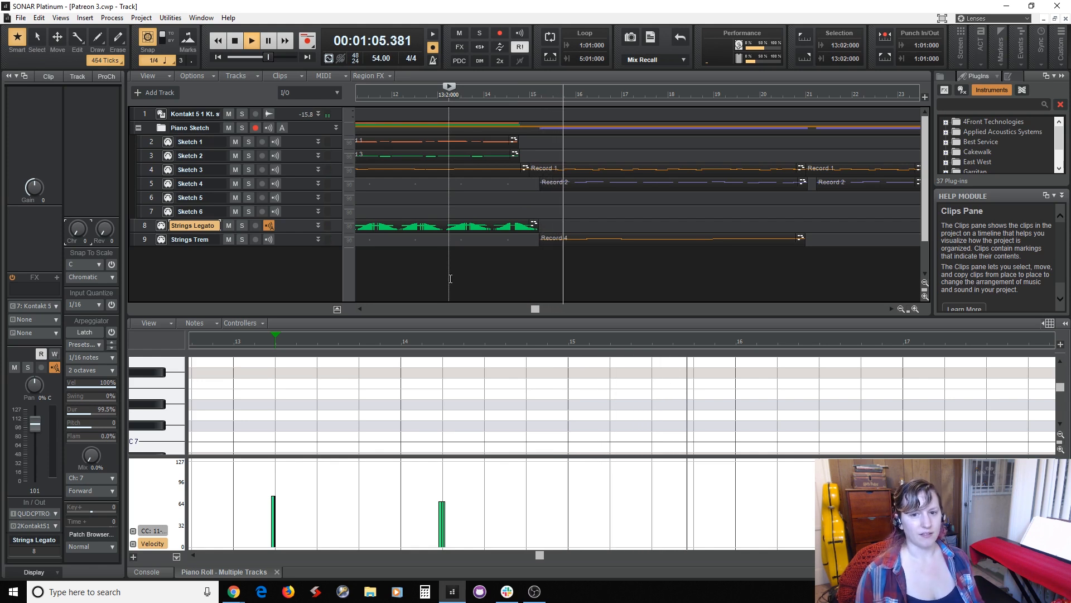
key("space")
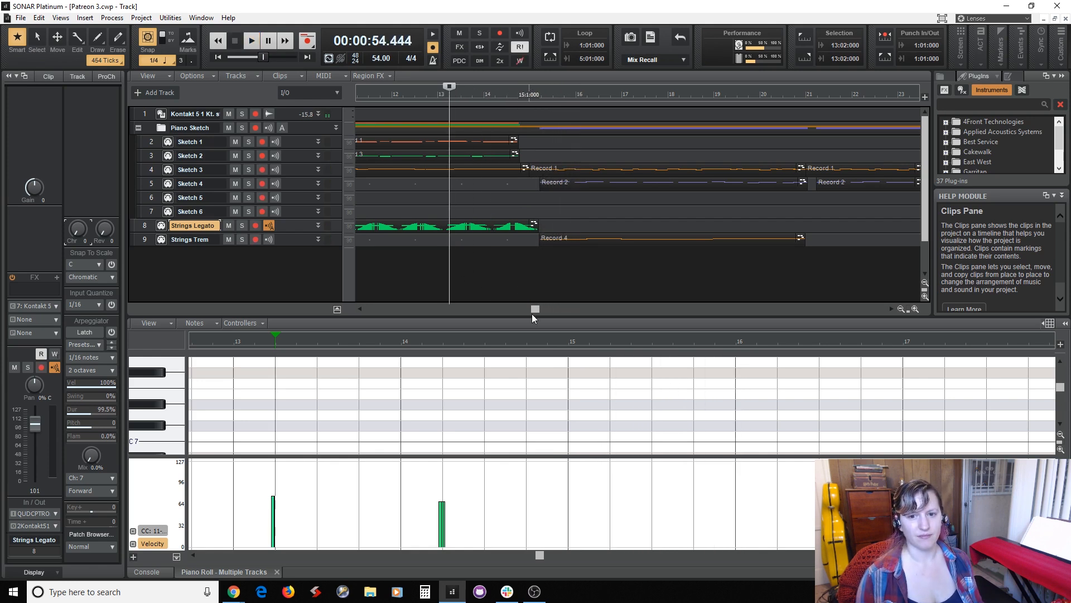
Lower the velocities of the first four Strings Trem notes, from measure 15 to measure 17, to about 27.
left_click(583, 238)
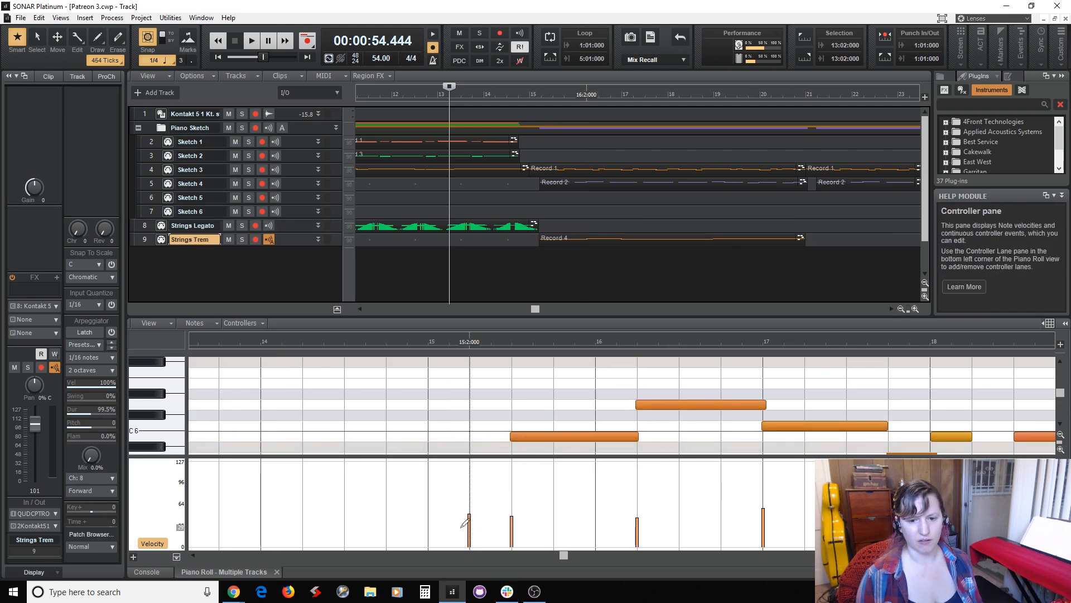
left_click(508, 529)
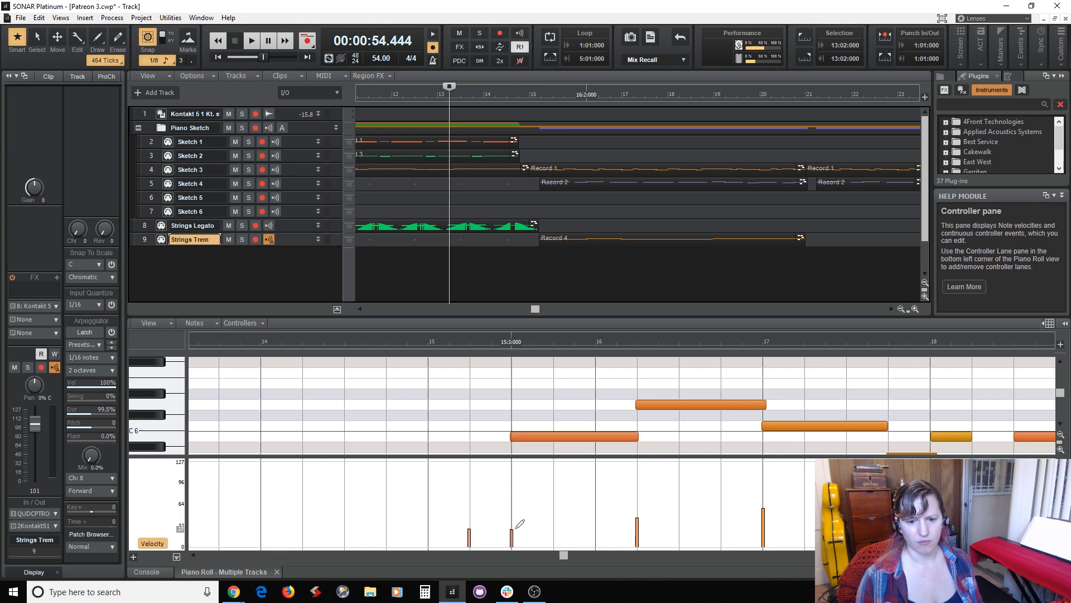
left_click(636, 529)
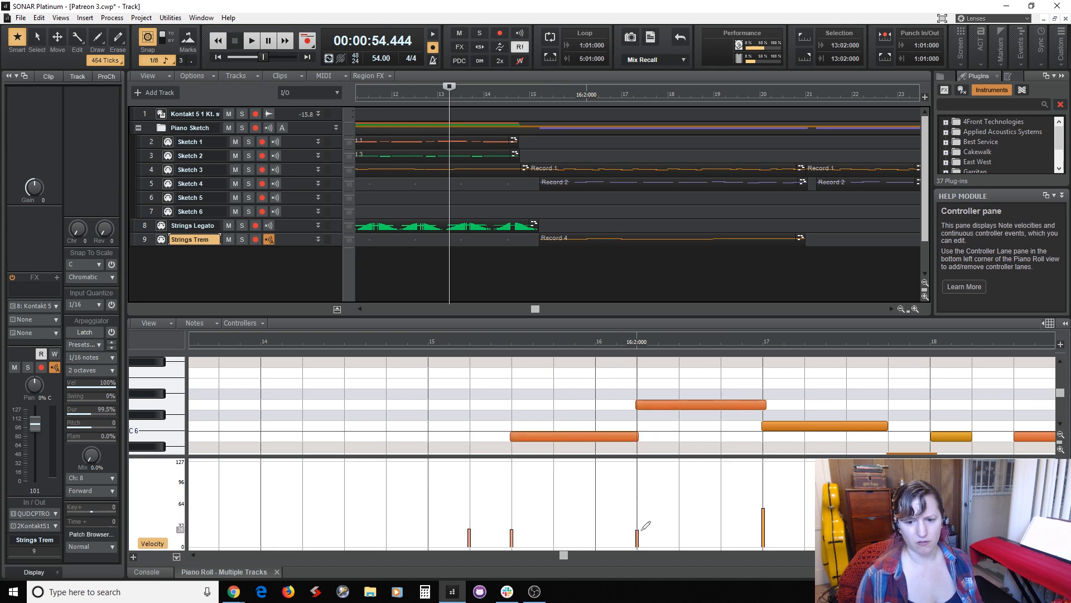
left_click(763, 528)
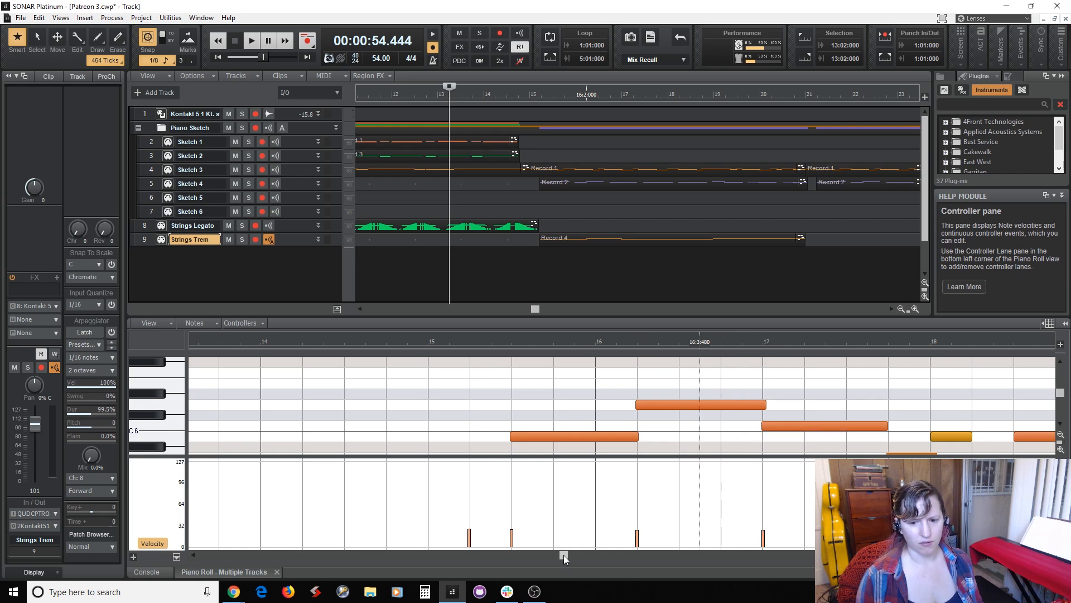
Even out the remaining Strings Trem note velocities from measure 17 beat 4 to measure 20 at about 27.
left_click_drag(564, 555, 644, 564)
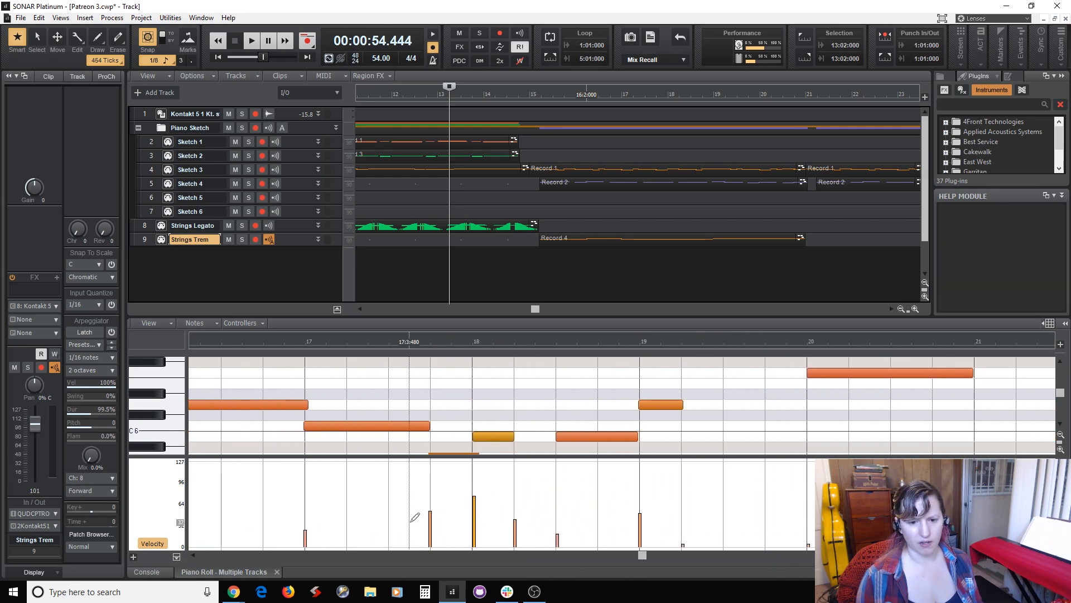
left_click(429, 528)
left_click(473, 528)
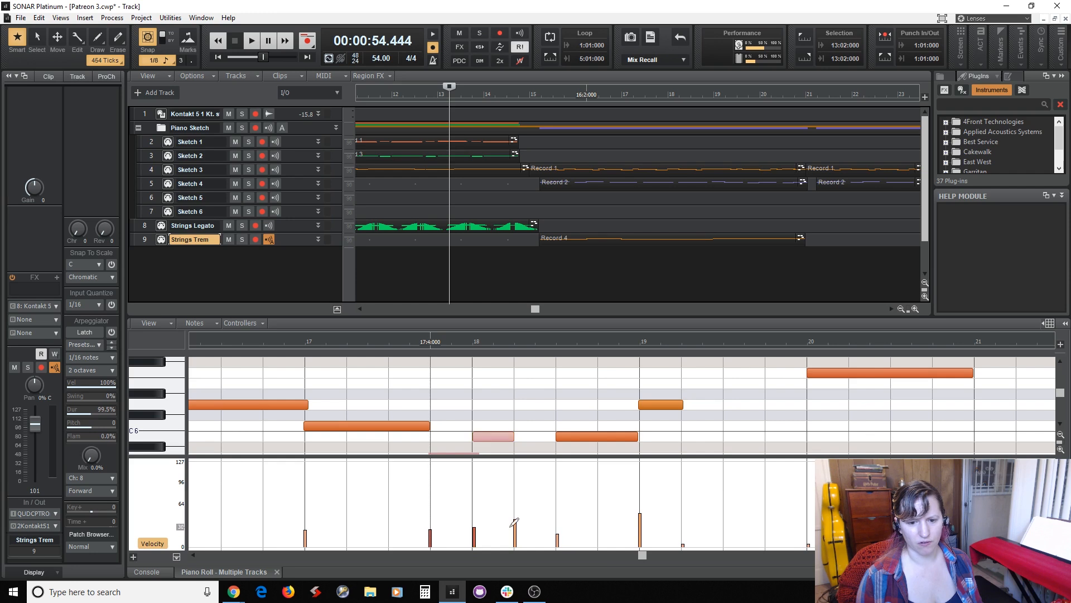
left_click(556, 530)
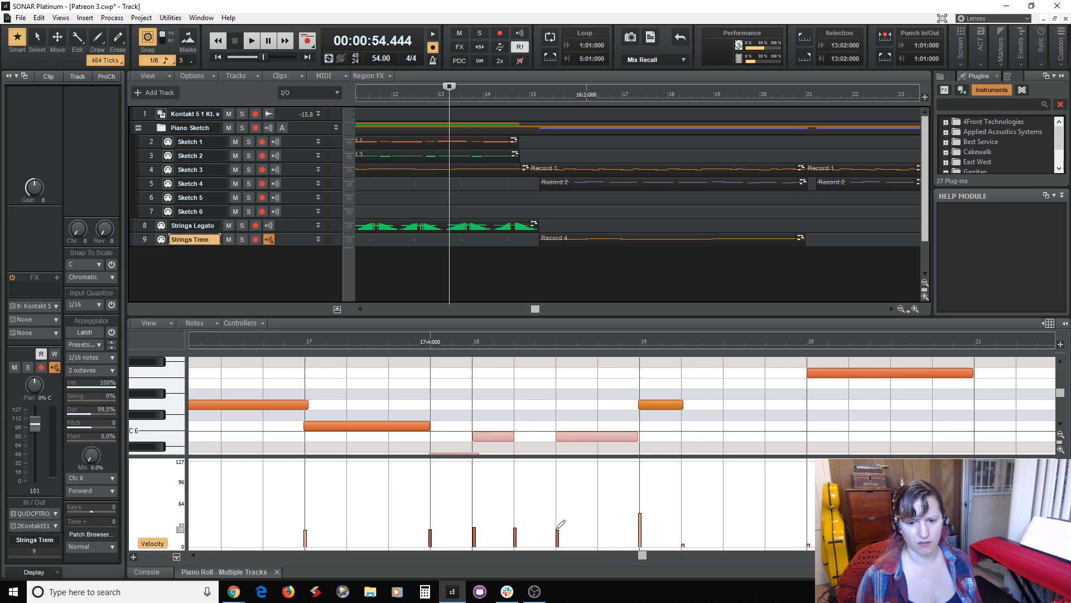
left_click(640, 528)
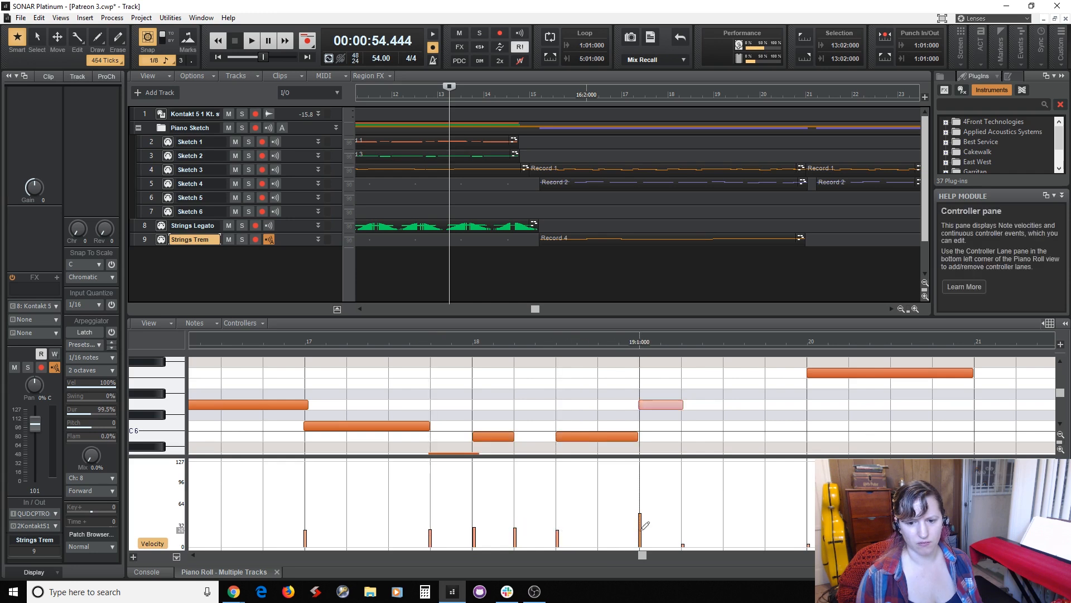
left_click(682, 531)
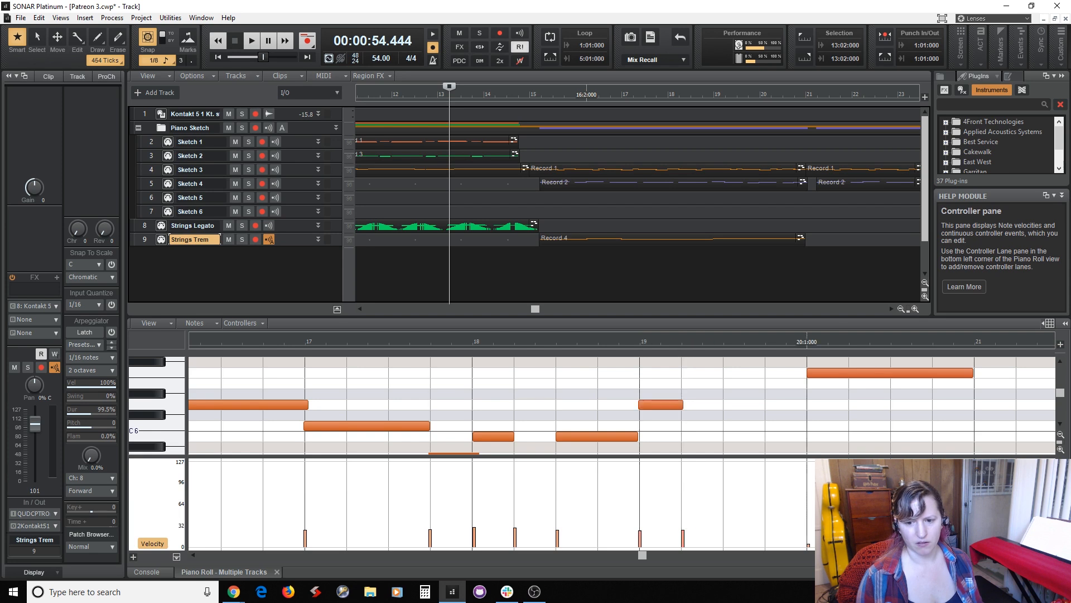
left_click(806, 530)
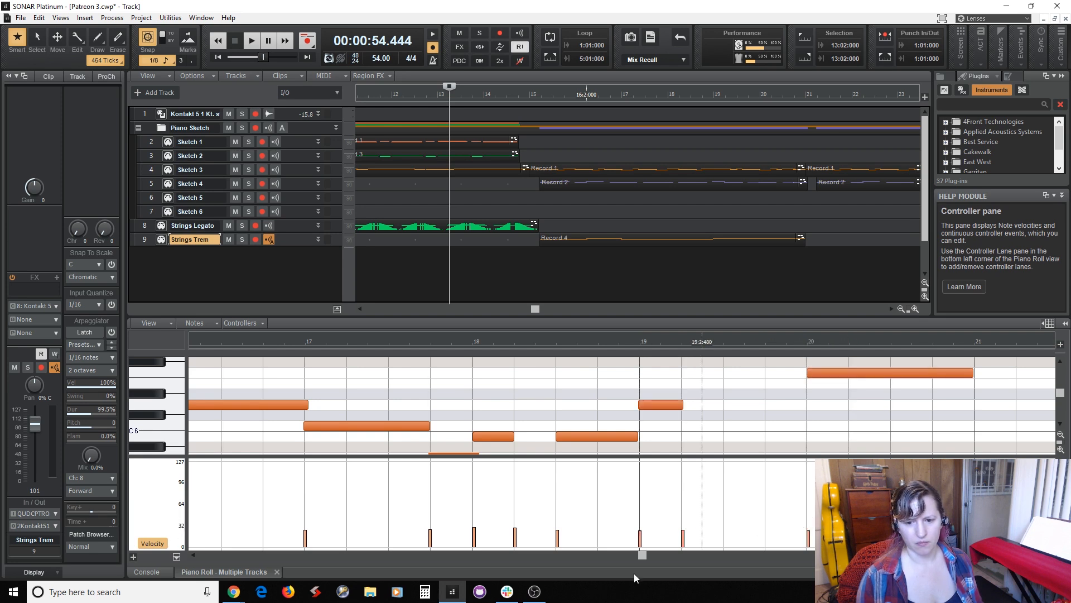
mouse_move(640, 556)
left_mouse_down()
mouse_move(705, 565)
mouse_move(635, 564)
left_mouse_up()
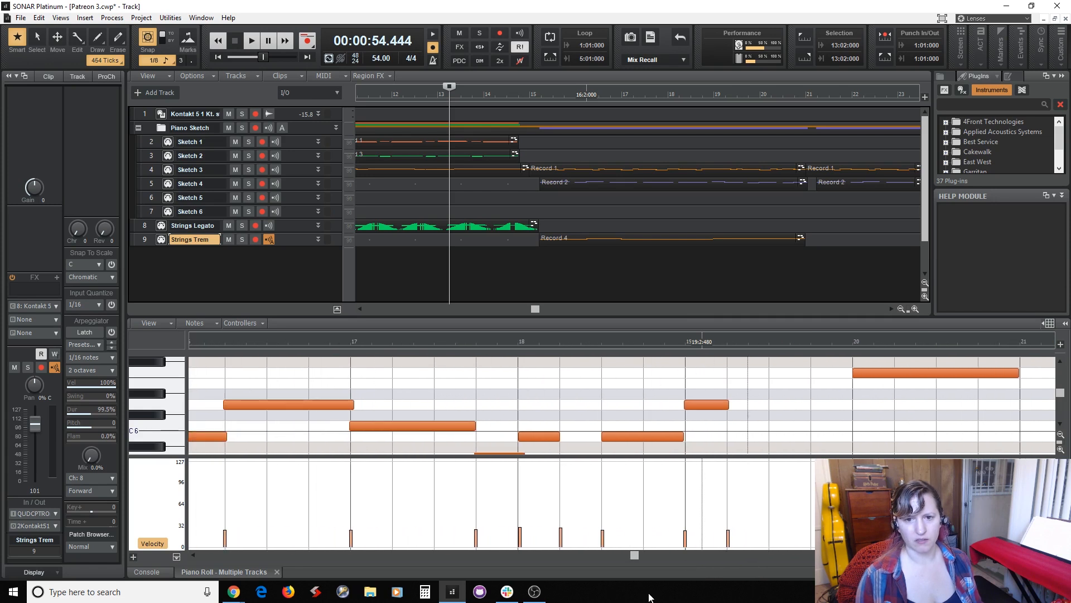
Play from measure 14 beat 4 through measure 20, make Strings Legato the active track, and replay from measure 20 beat 3.
left_click(518, 267)
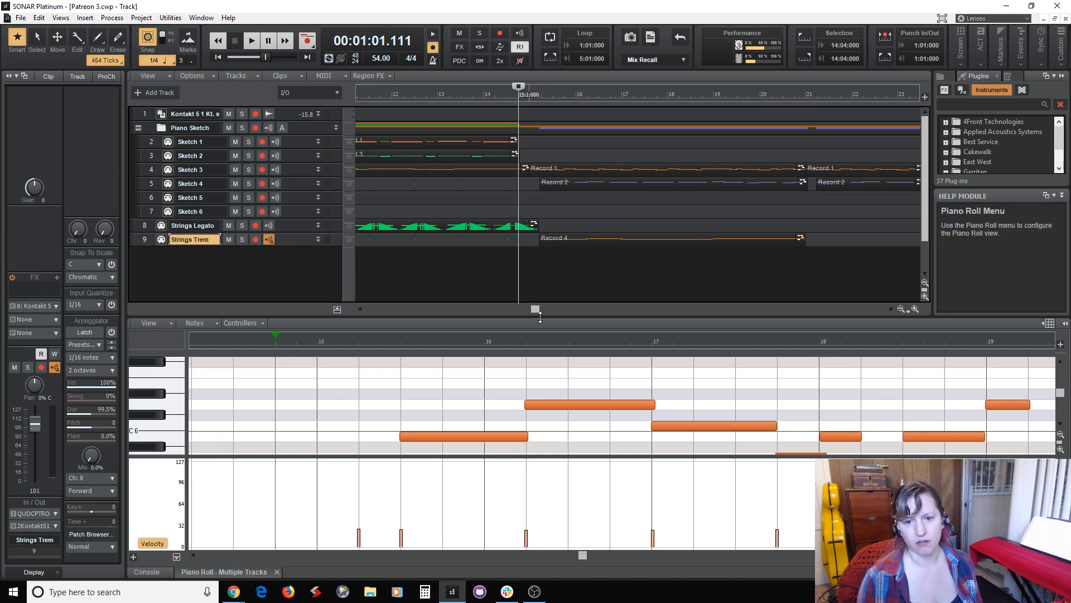
left_click_drag(536, 310, 567, 321)
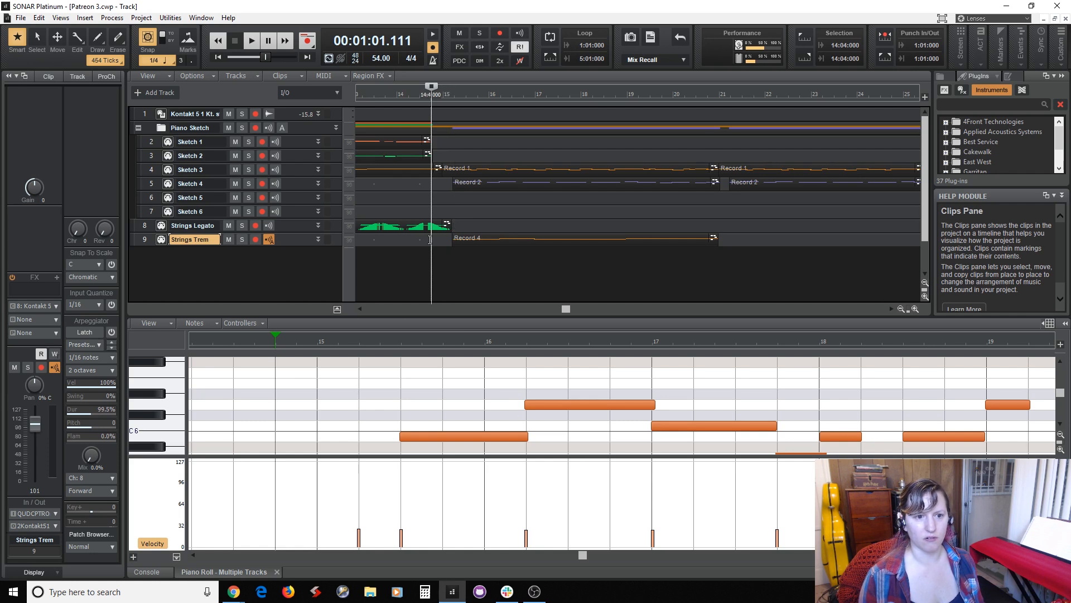
key("space")
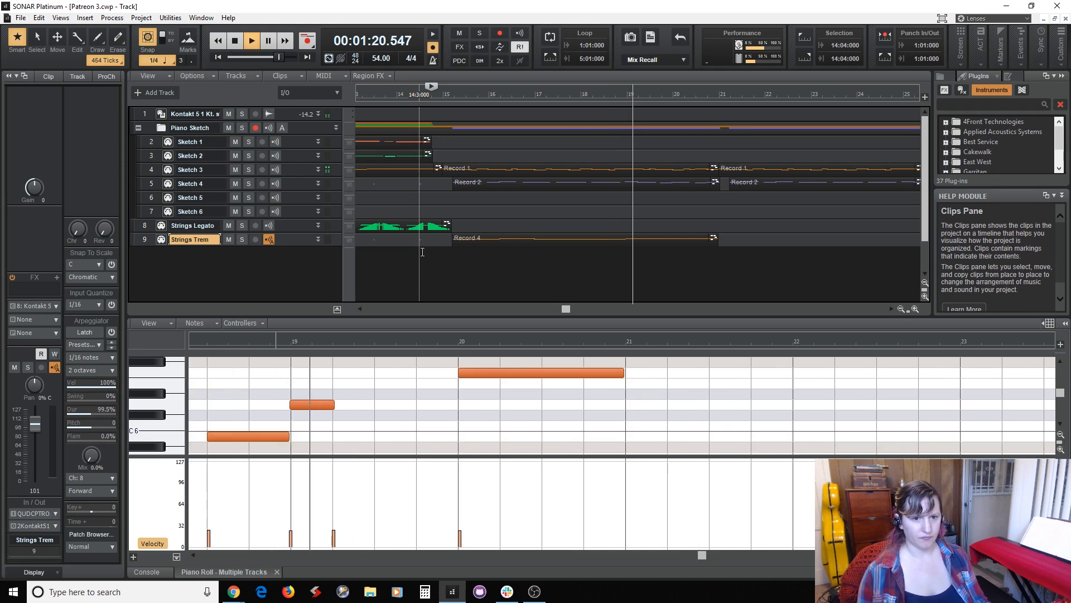
left_click(299, 226)
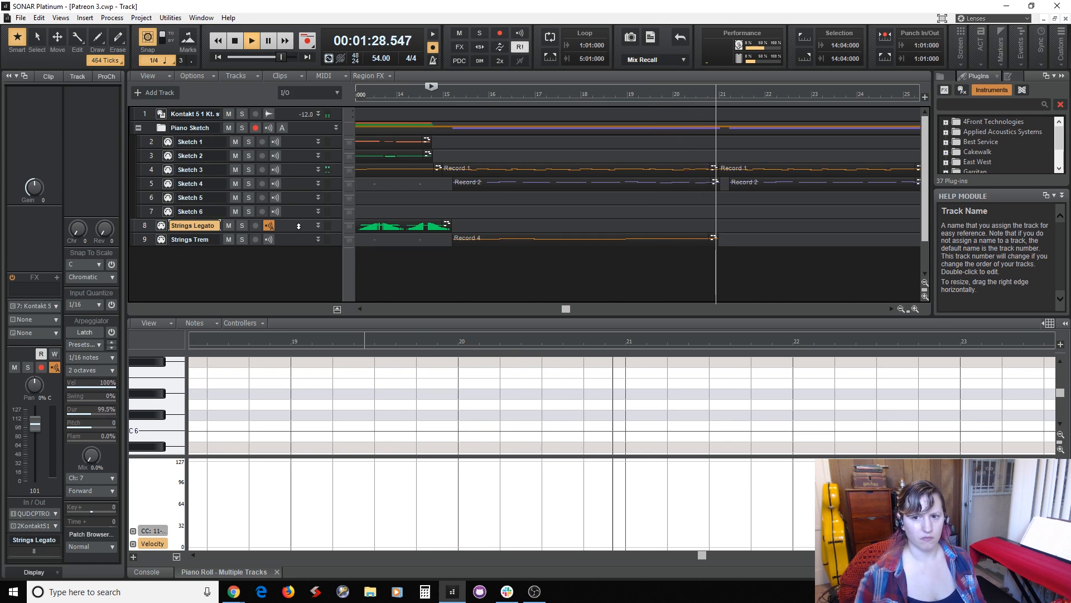
key("space")
left_click(697, 286)
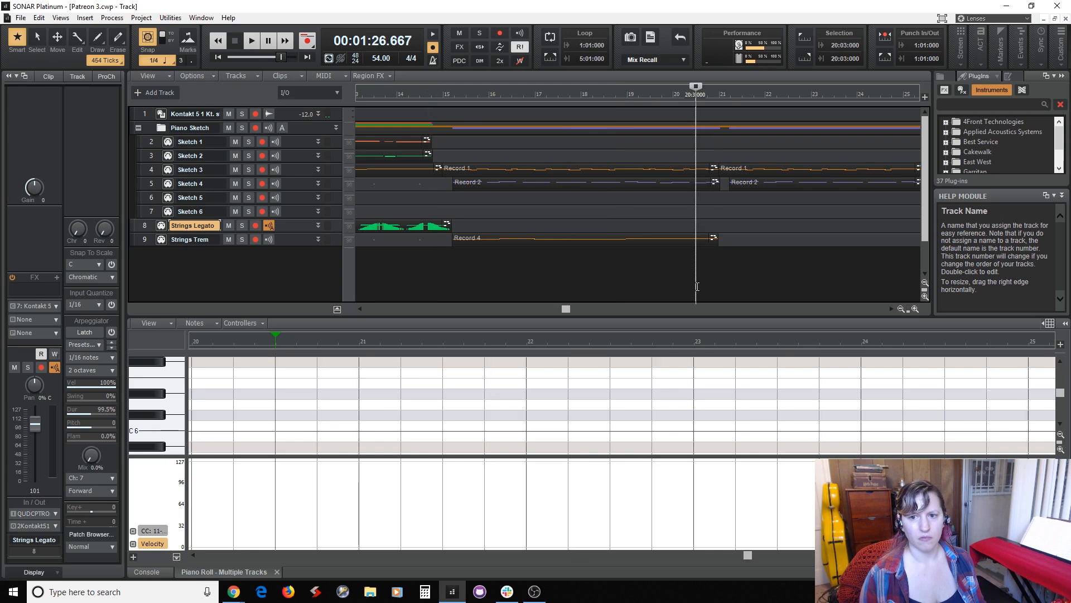
key("space")
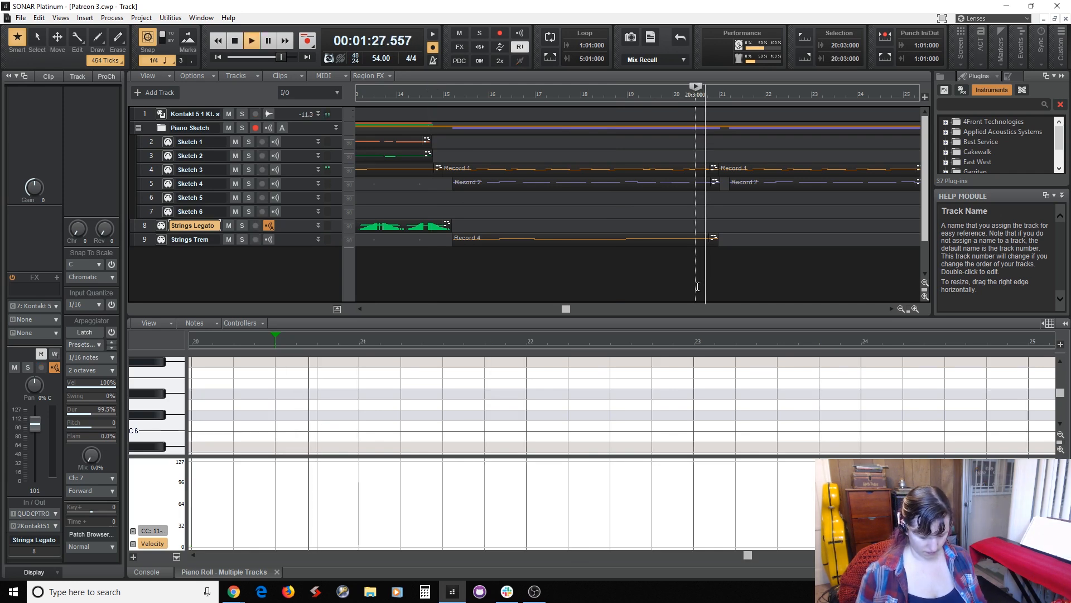
key("space")
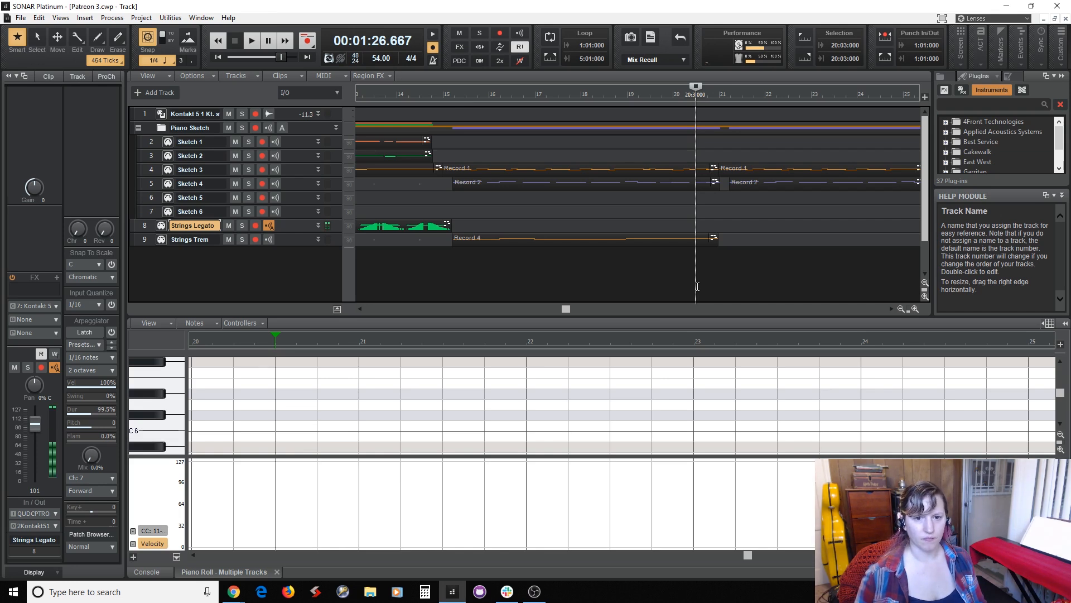
Show the Strings Legato CC 11 lane and add an expression value of about 100 midway between beats 2 and 3 of measure 15.
left_click(445, 246)
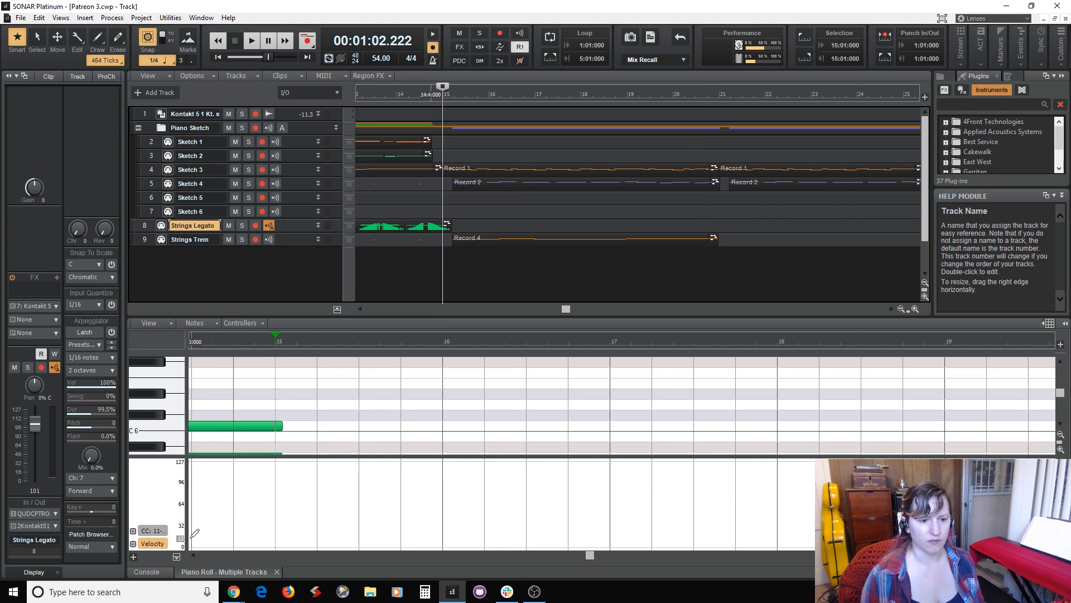
left_click(152, 530)
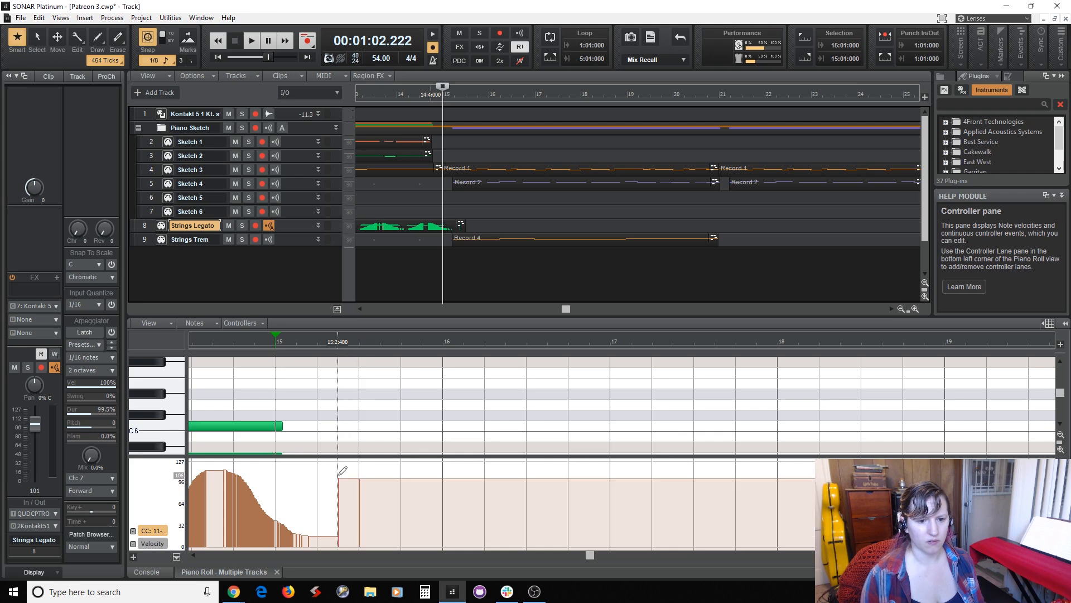
left_click(338, 478)
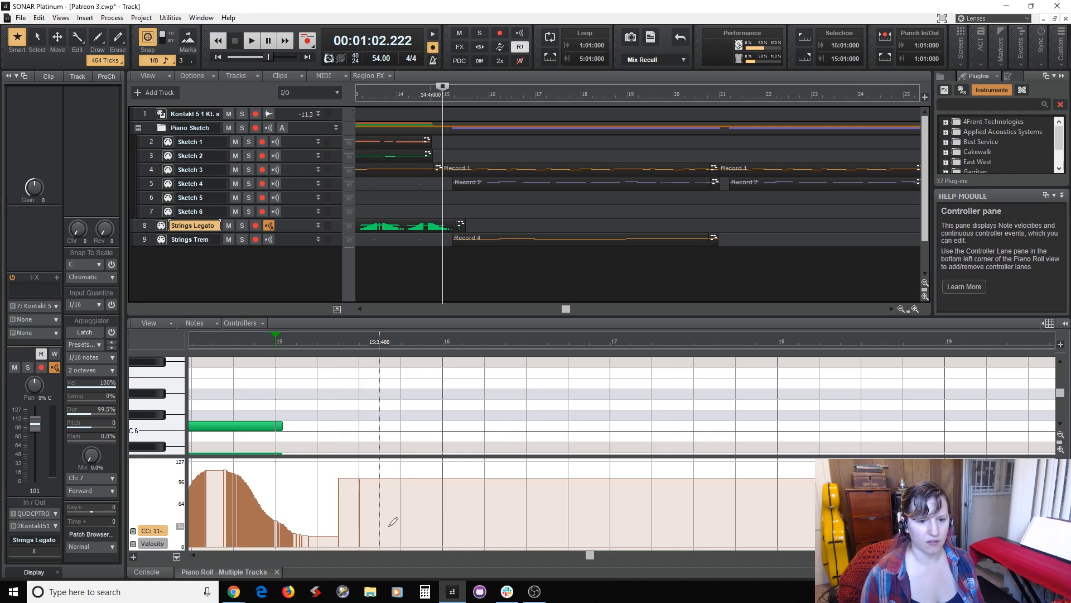
Audition the project briefly from measure 15 beat 2 and again from measure 20 beat 3.
left_click(639, 264)
left_click(455, 259)
key("space")
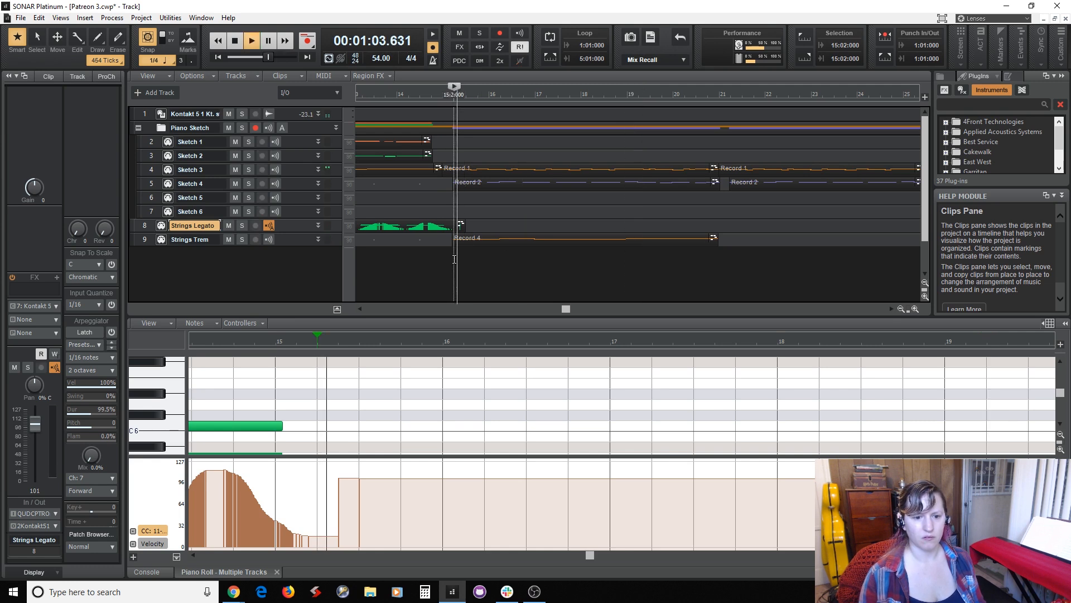
key("space")
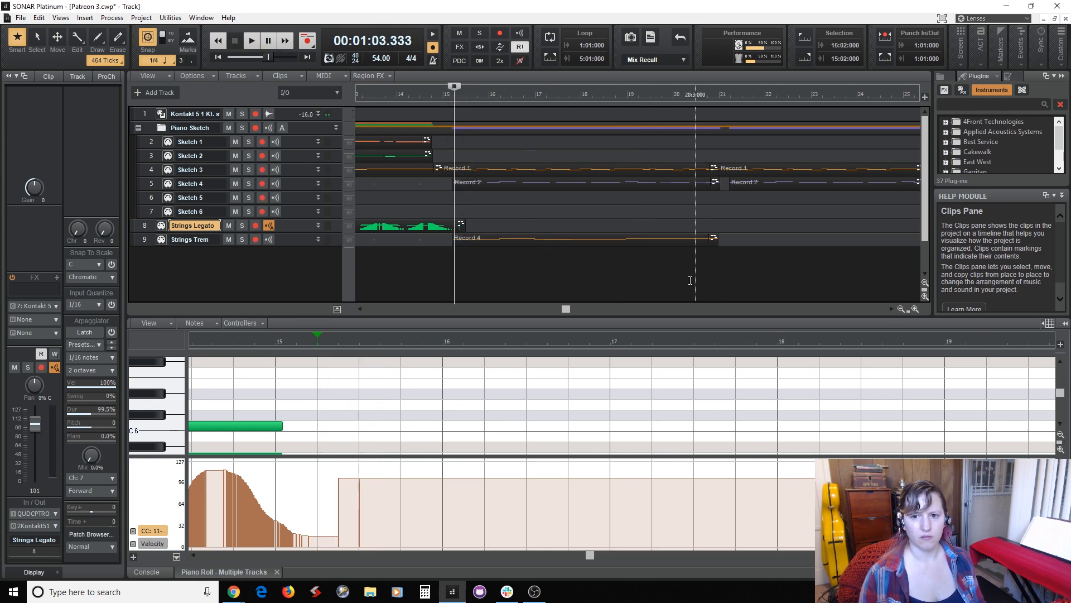
left_click(690, 280)
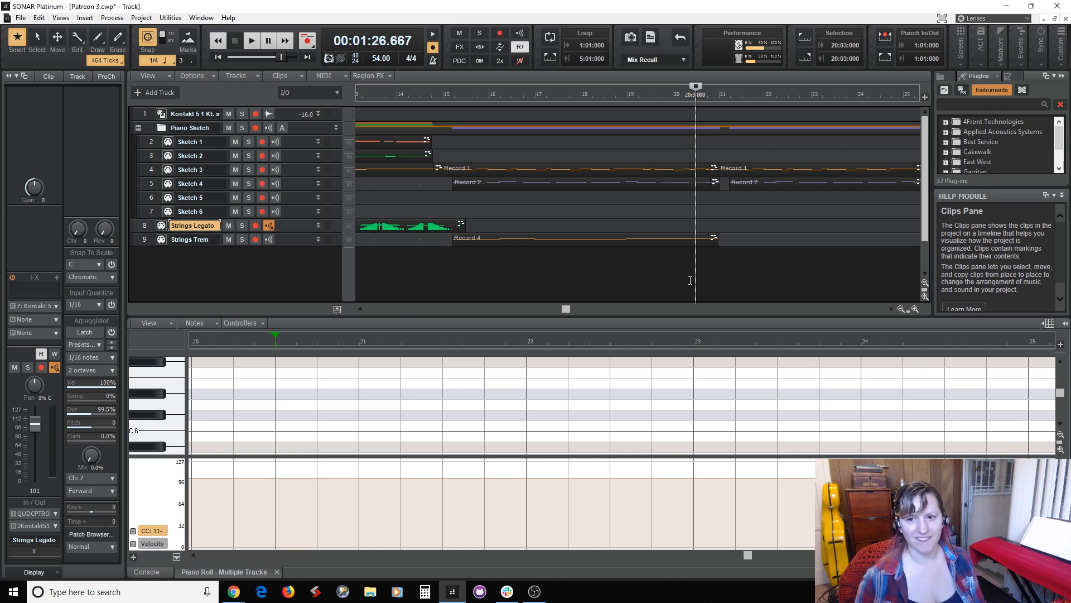
key("space")
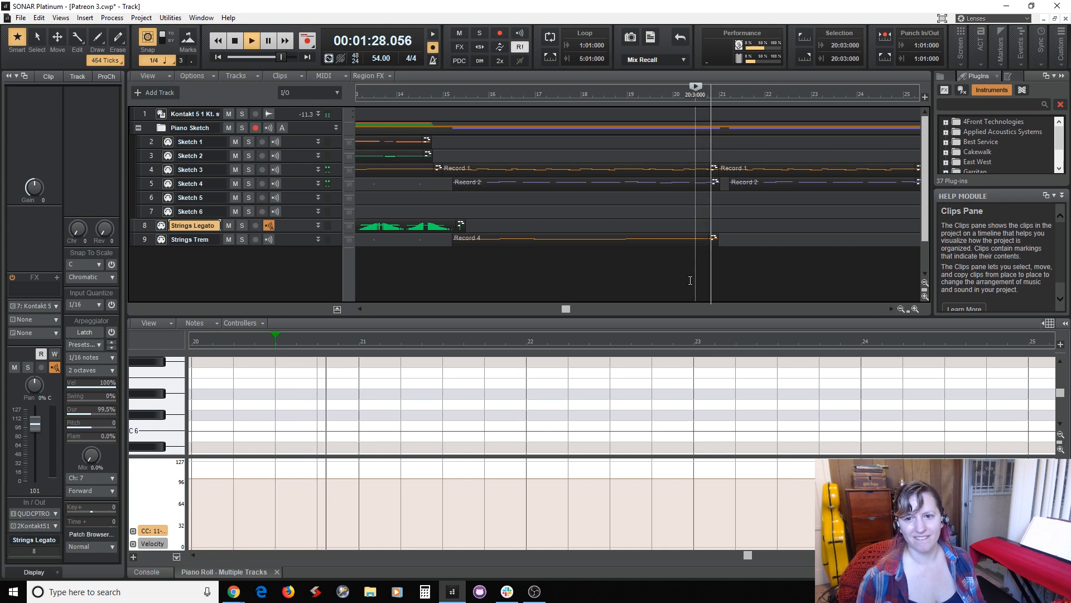
key("space")
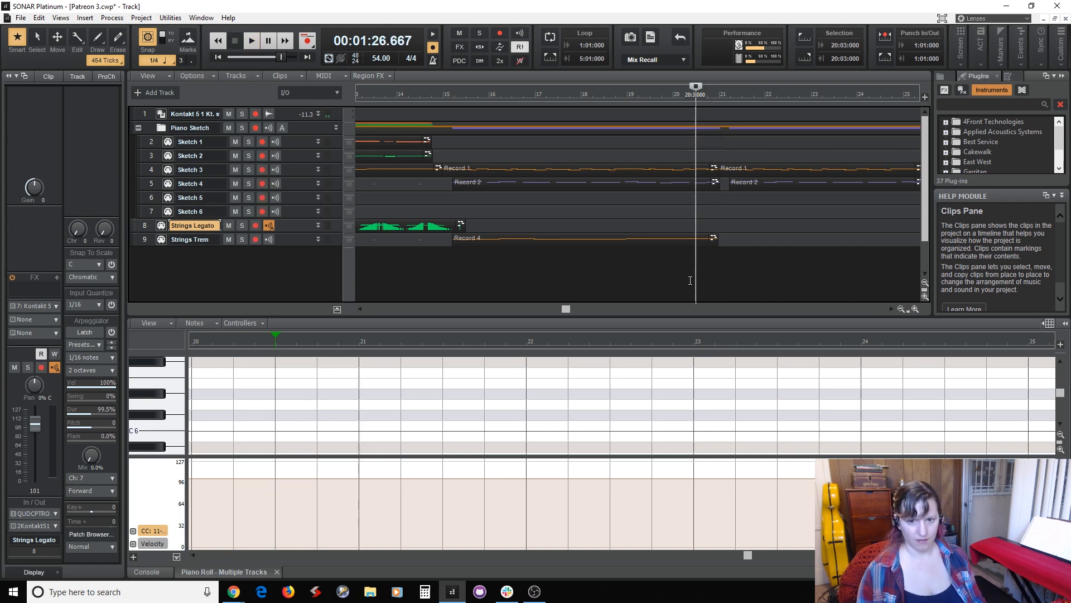
Check the Sketch 3 notes around measure 20, return to Strings Legato, and play from the start of measure 20 into measure 21.
left_click(305, 172)
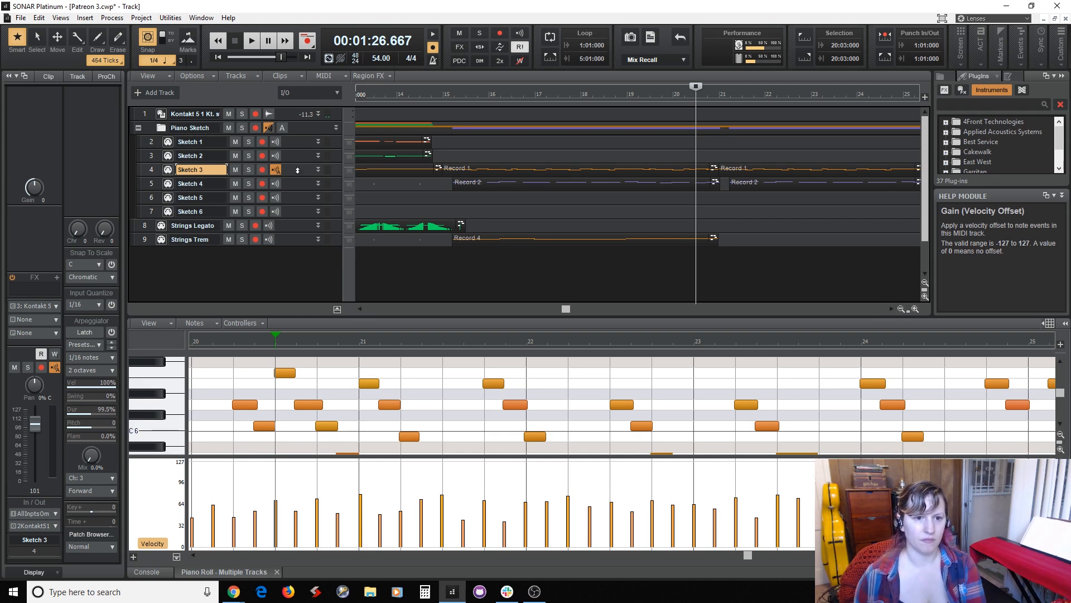
left_click(283, 223)
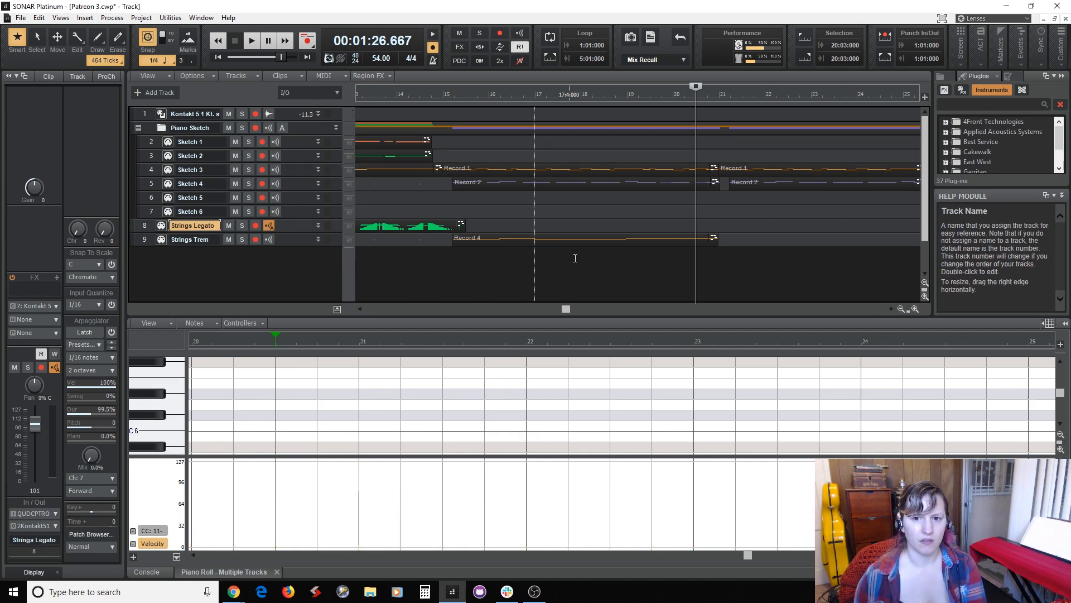
left_click(677, 208)
key("space")
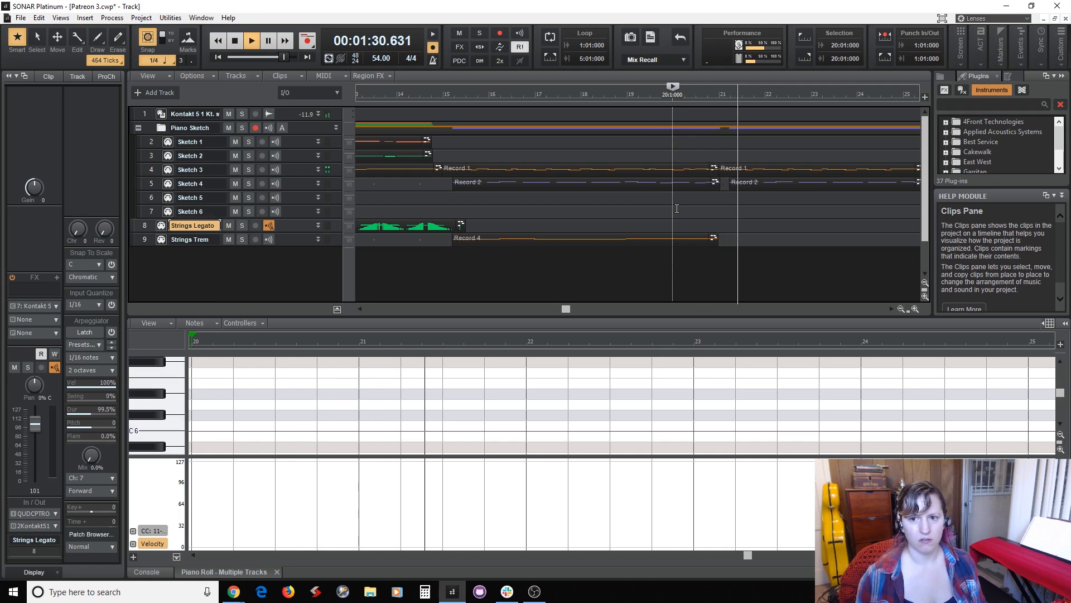
key("space")
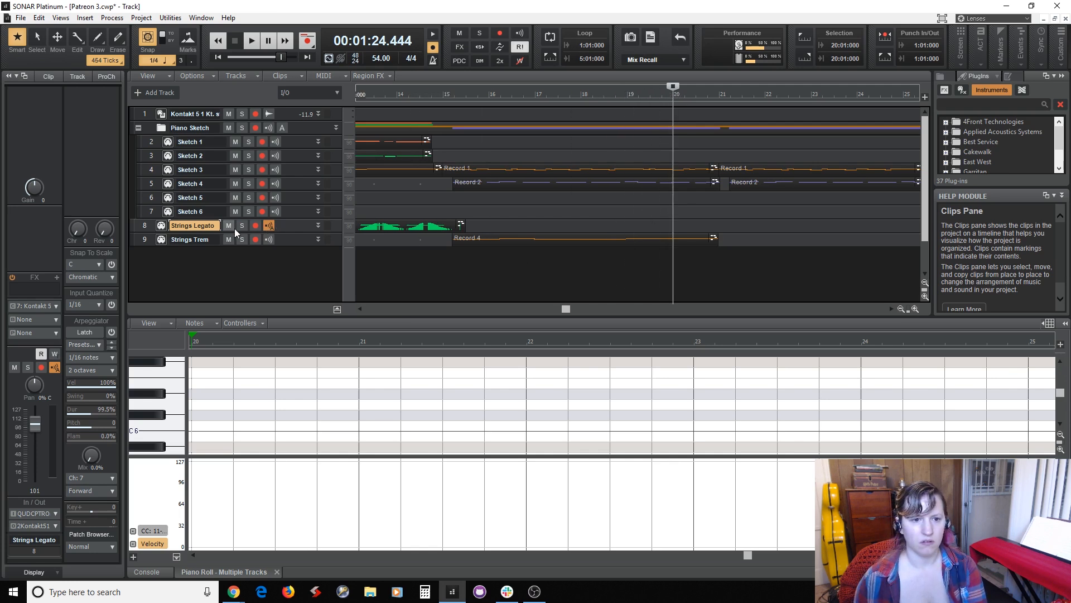
Arm Strings Legato and record a short phrase, starting from measure 20 and stopping in measure 21.
left_click(256, 226)
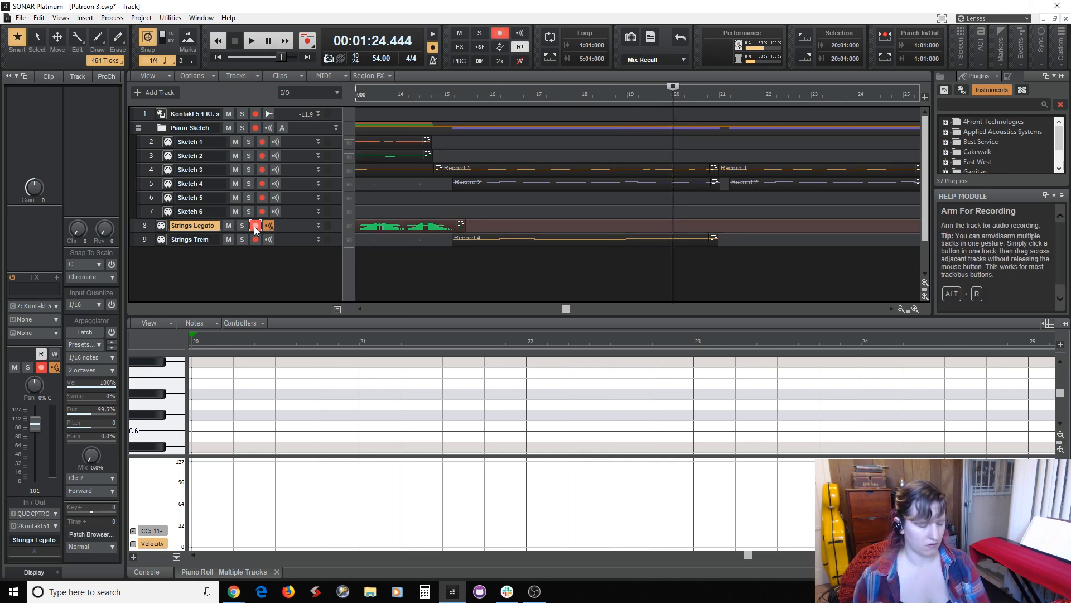
key("r")
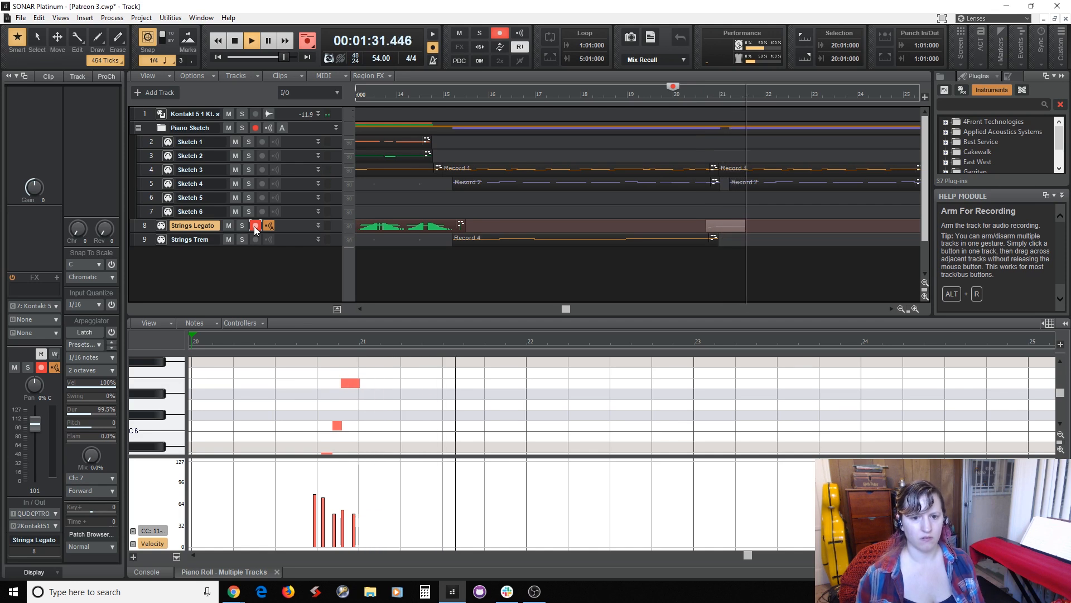
key("space")
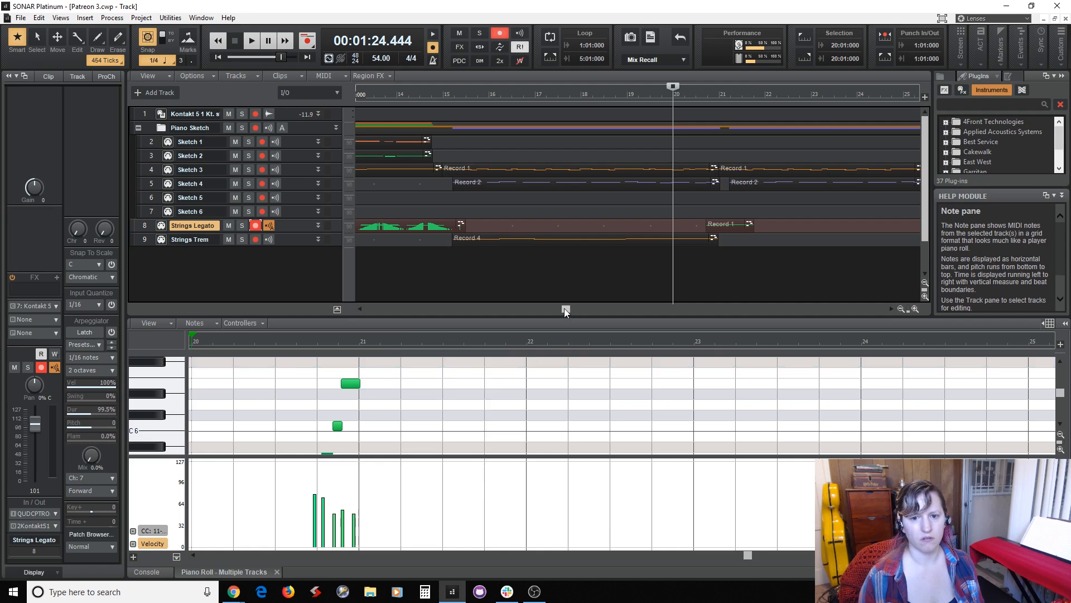
Show the mixing console in place of the piano roll.
left_click_drag(564, 308, 626, 312)
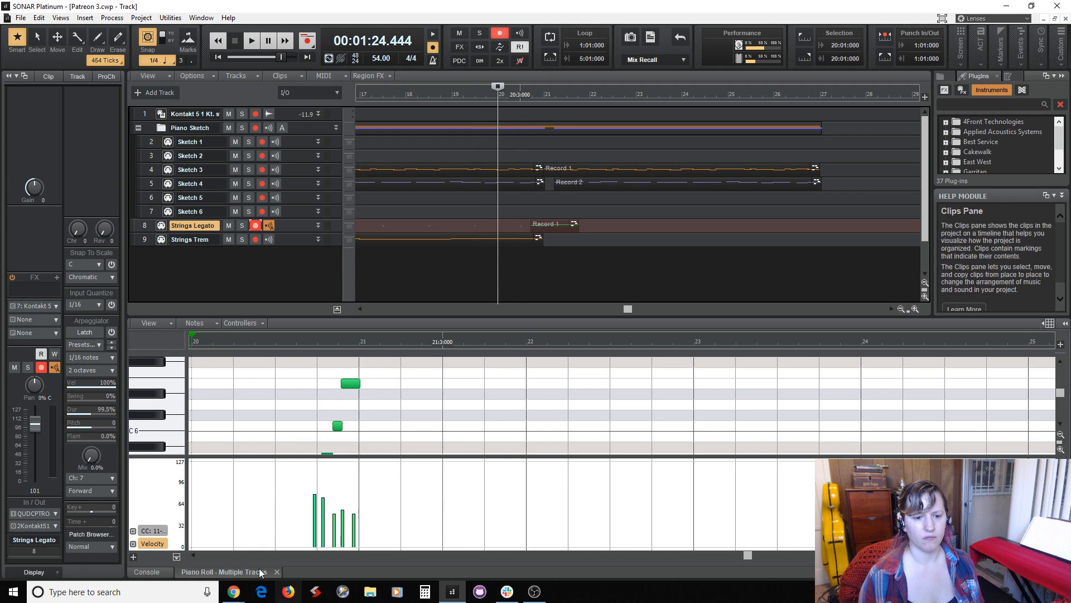
left_click(149, 572)
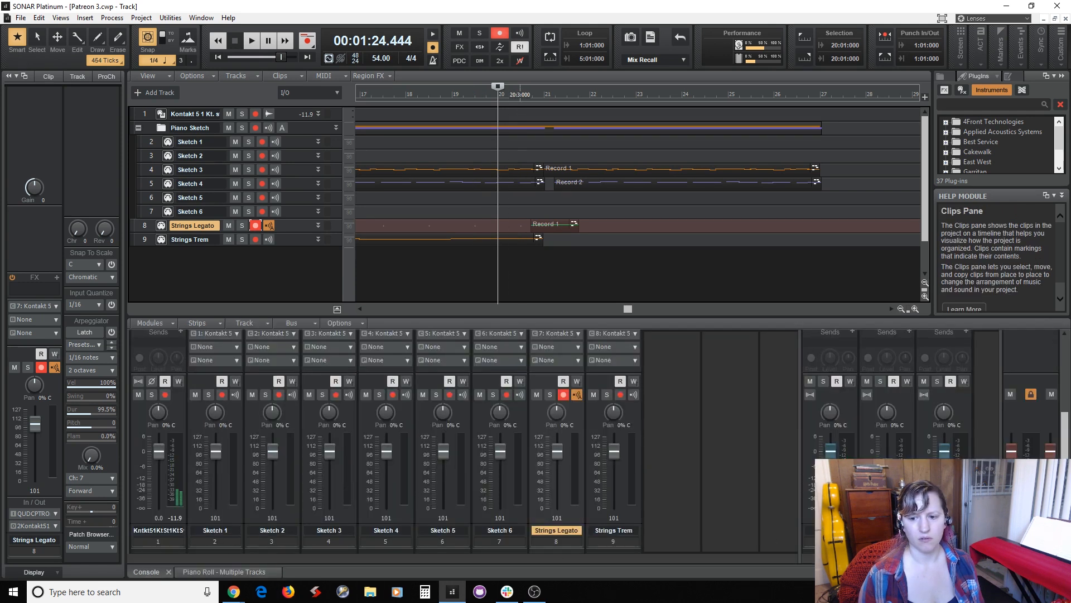
Set the playback position to measure 20 beat 2 and play the project through to measure 26.
left_click(887, 473)
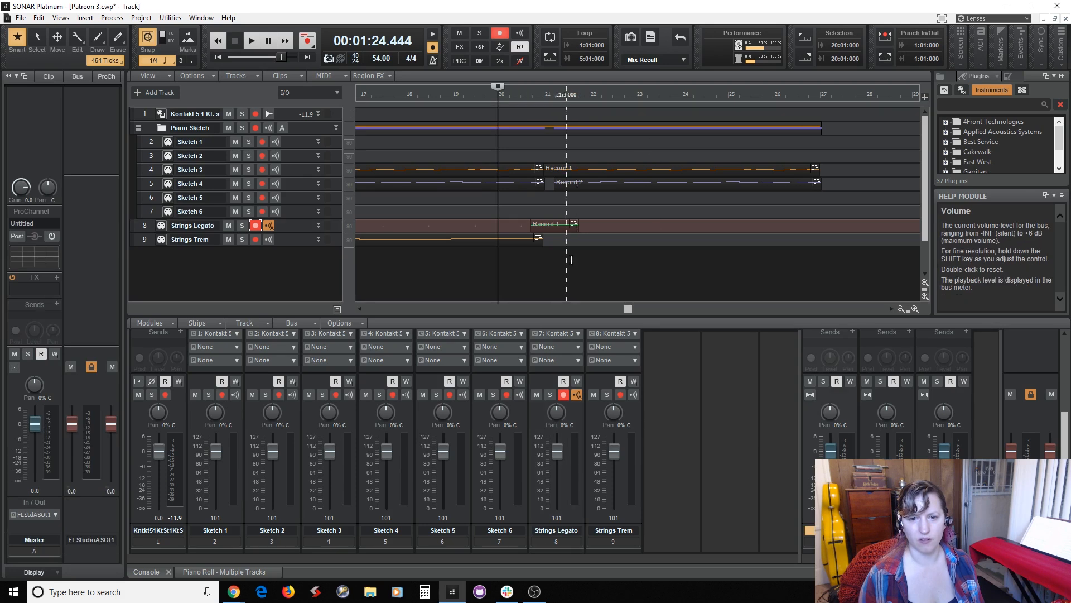
left_click(515, 267)
key("space")
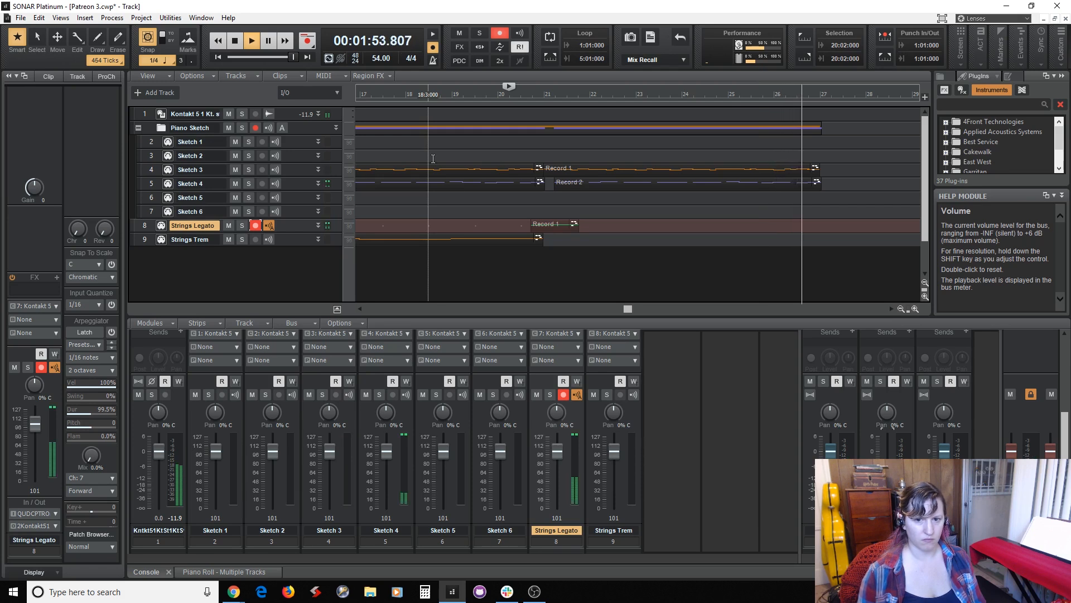
key("space")
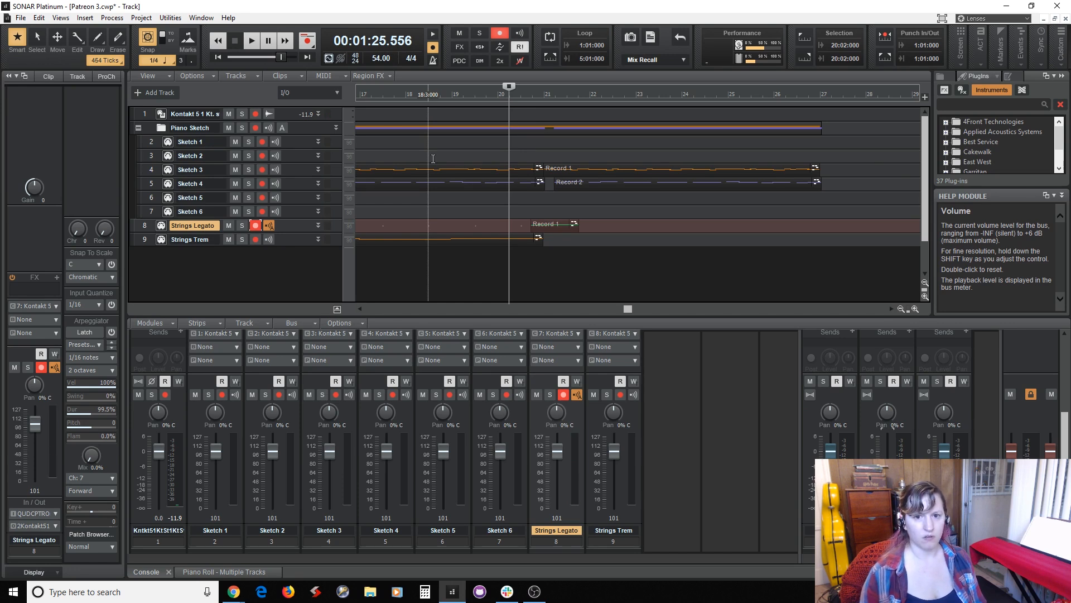
Select Sketch 2 for live input and play along twice from measure 20 beat 2.
left_click(302, 157)
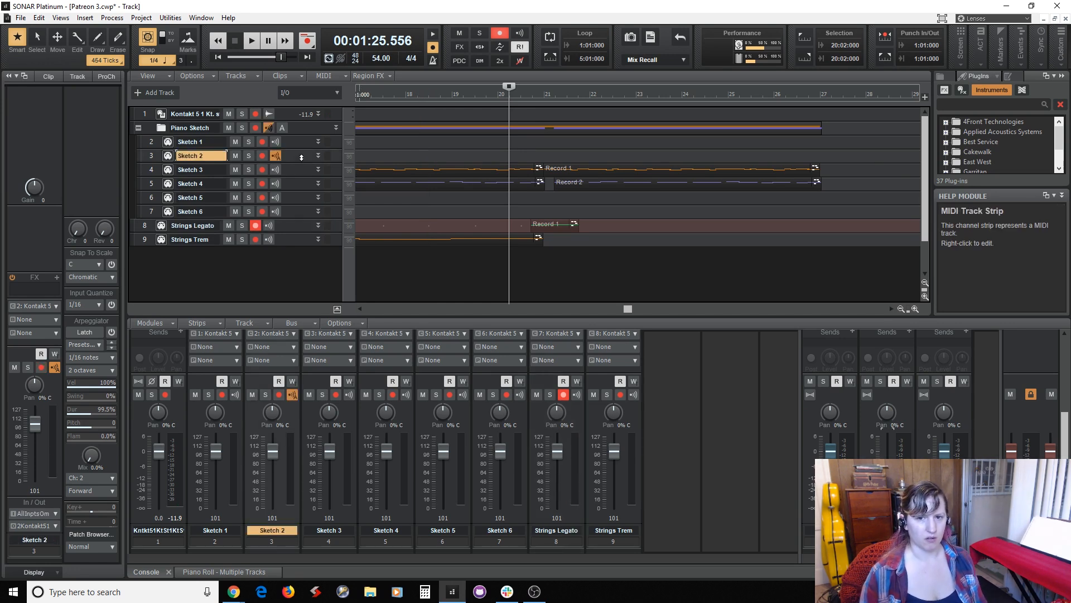
key("space")
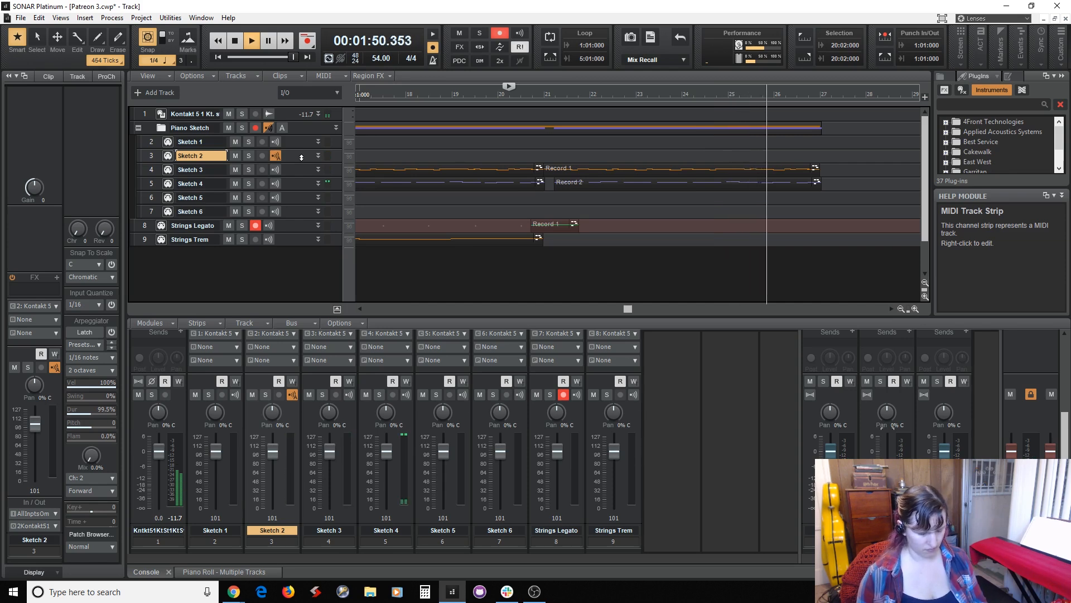
key("space")
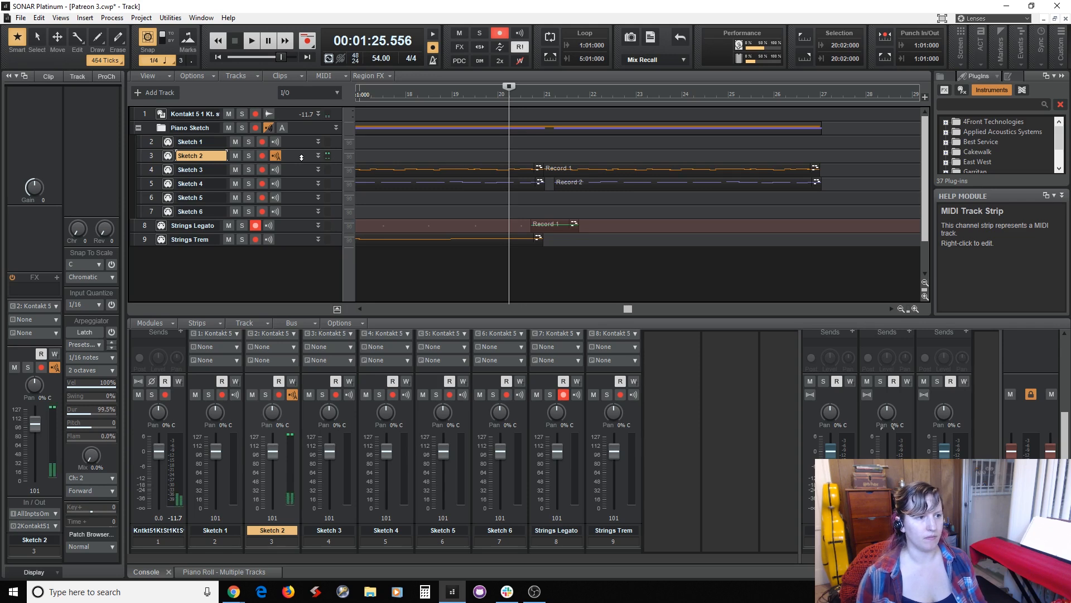
key("space")
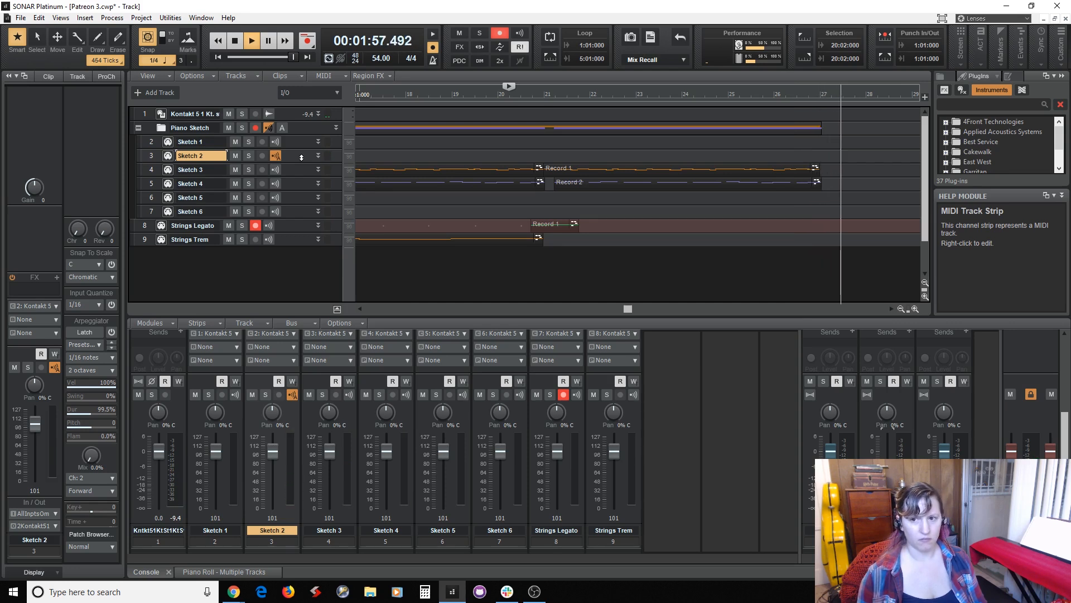
key("space")
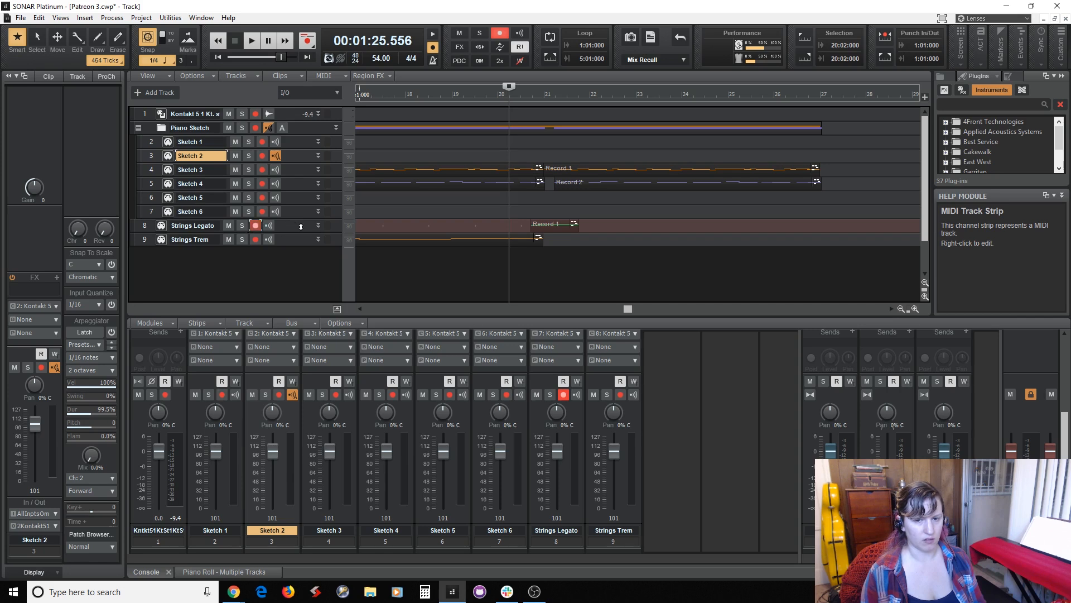
Record a new phrase on the armed Strings Legato track, starting from measure 20 beat 2 and stopping in measure 27.
left_click(256, 226)
left_click(255, 225)
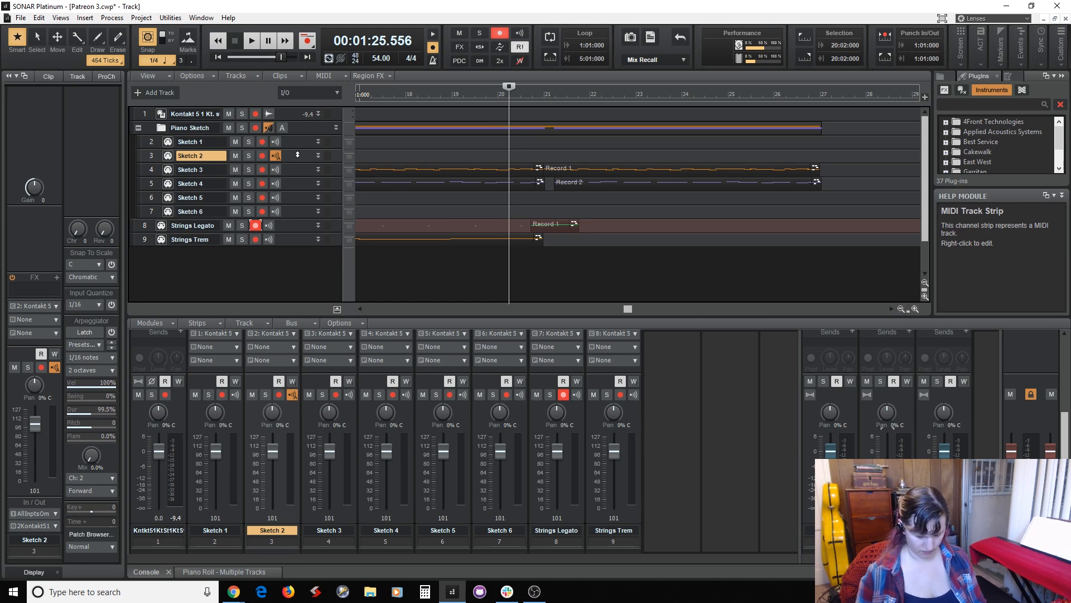
key("space")
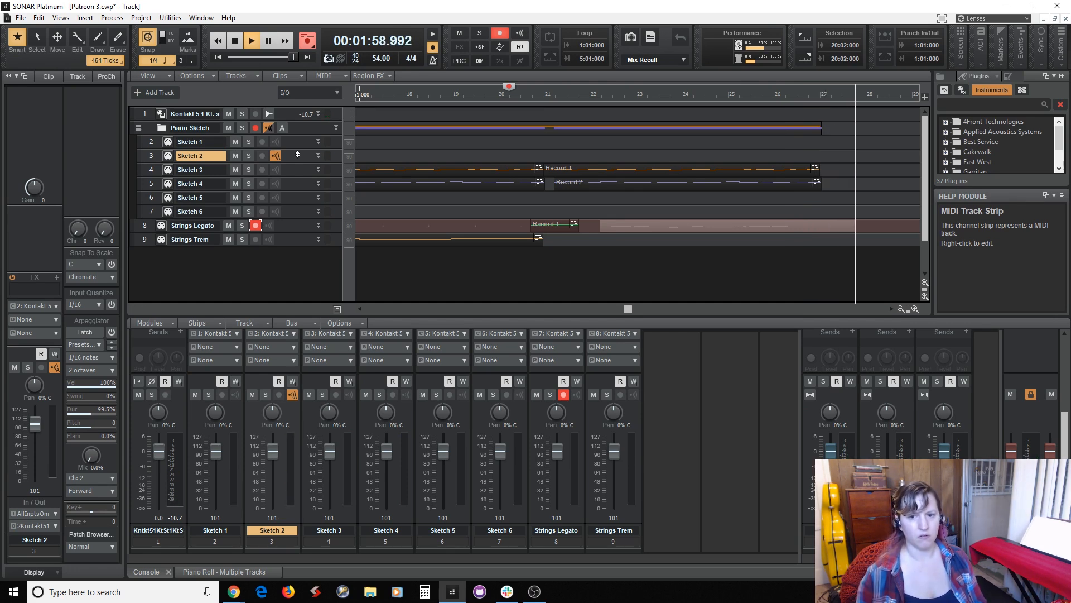
key("space")
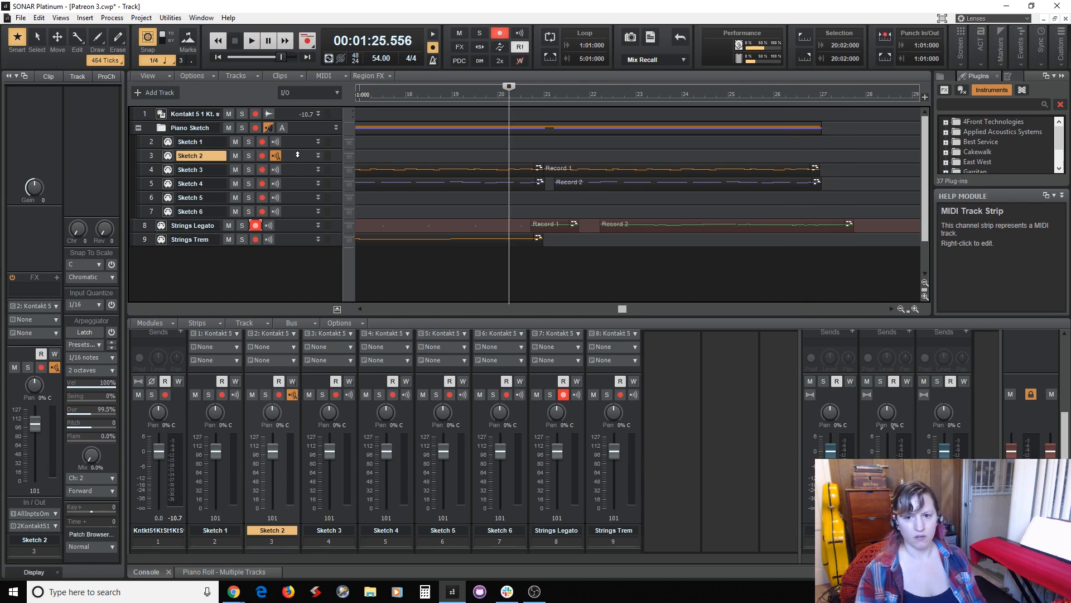
In the Strings Legato piano roll, extend the long note in measure 21 to meet the following note in measure 22, and save the project.
double_click(703, 224)
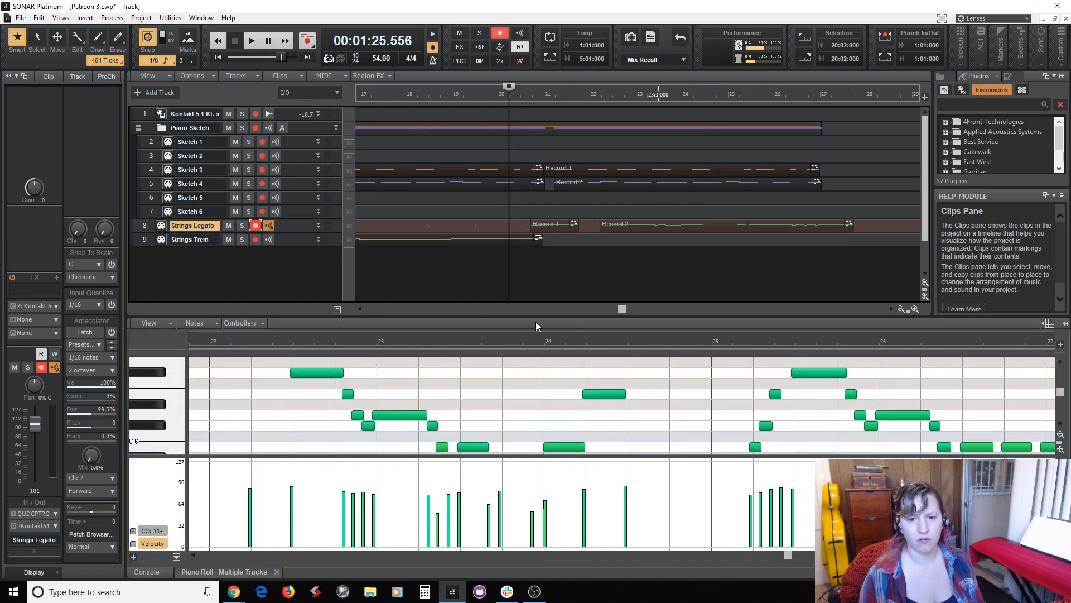
left_click_drag(535, 318, 535, 223)
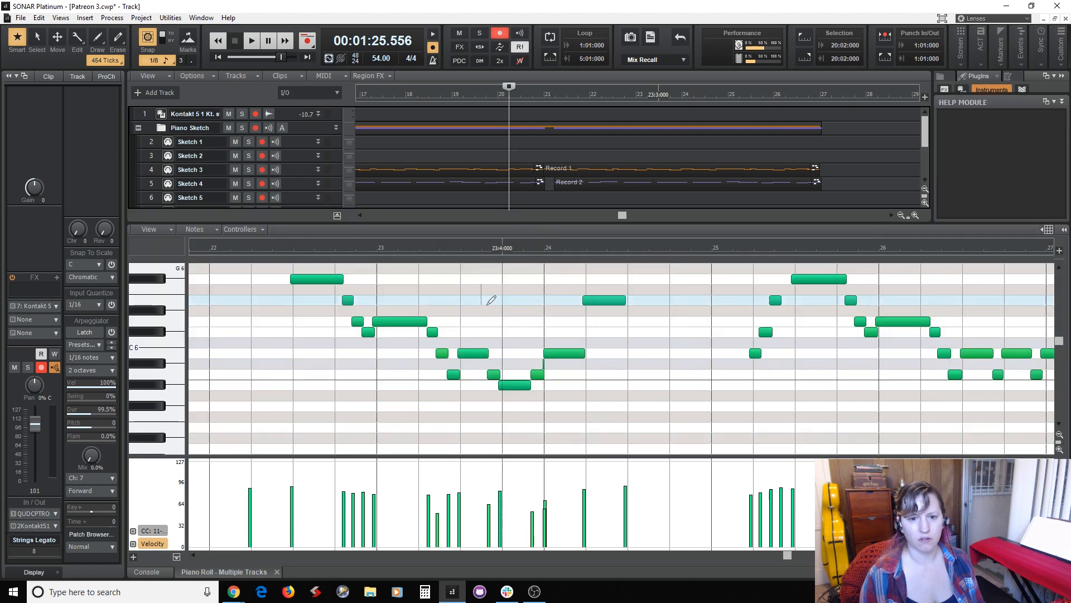
key("space")
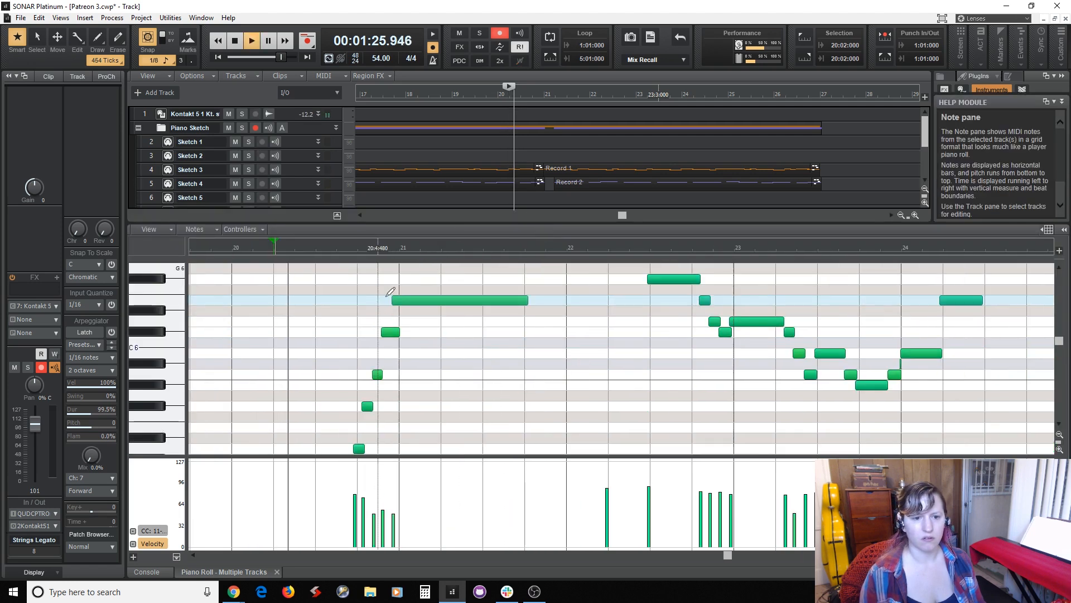
key("space")
scroll(505, 357, "up", 3)
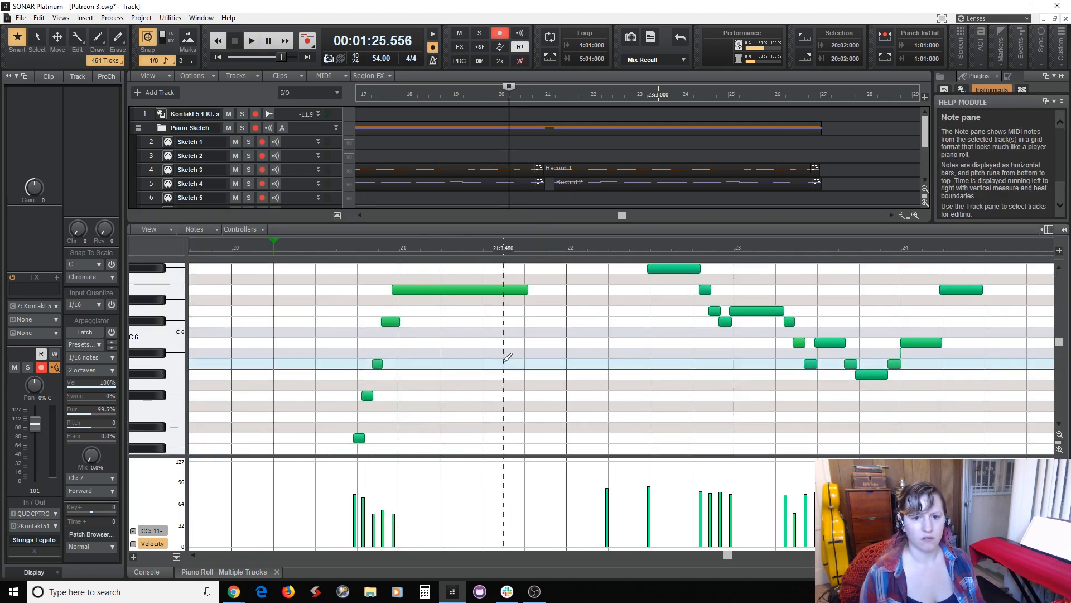
left_click_drag(523, 366, 608, 367)
key("ctrl+s")
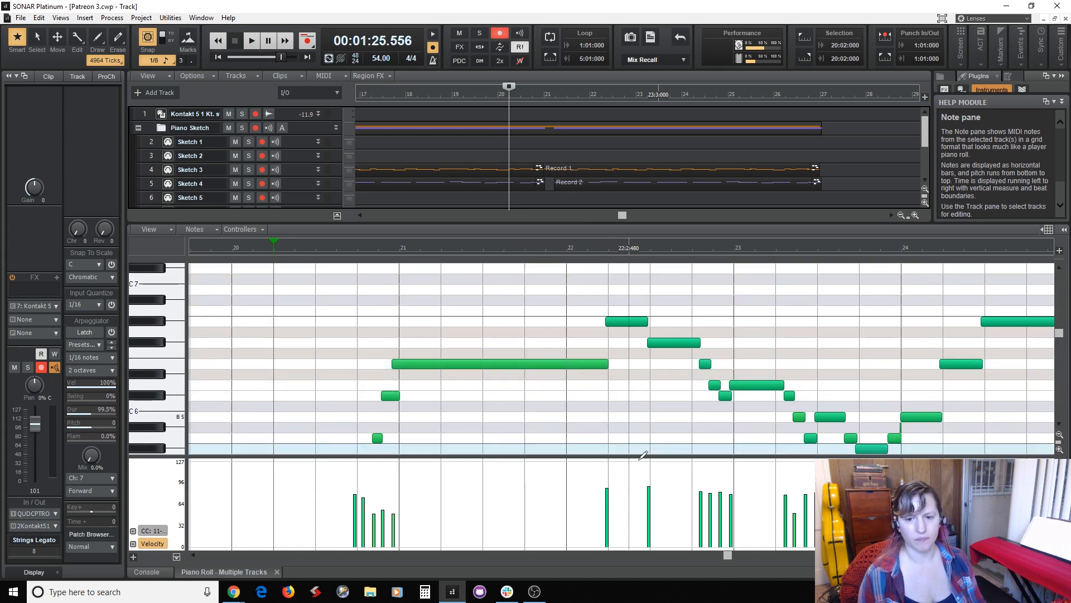
Delete the tiny stray note just before measure 24 in Strings Legato.
scroll(704, 391, "down", 1)
scroll(704, 391, "down", 1)
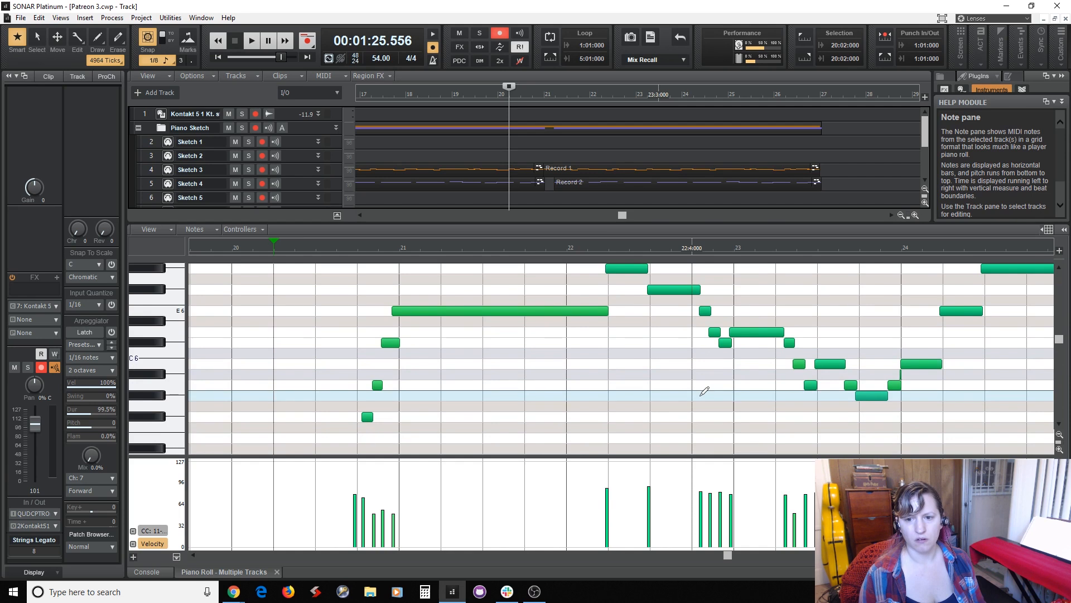
scroll(704, 391, "up", 3)
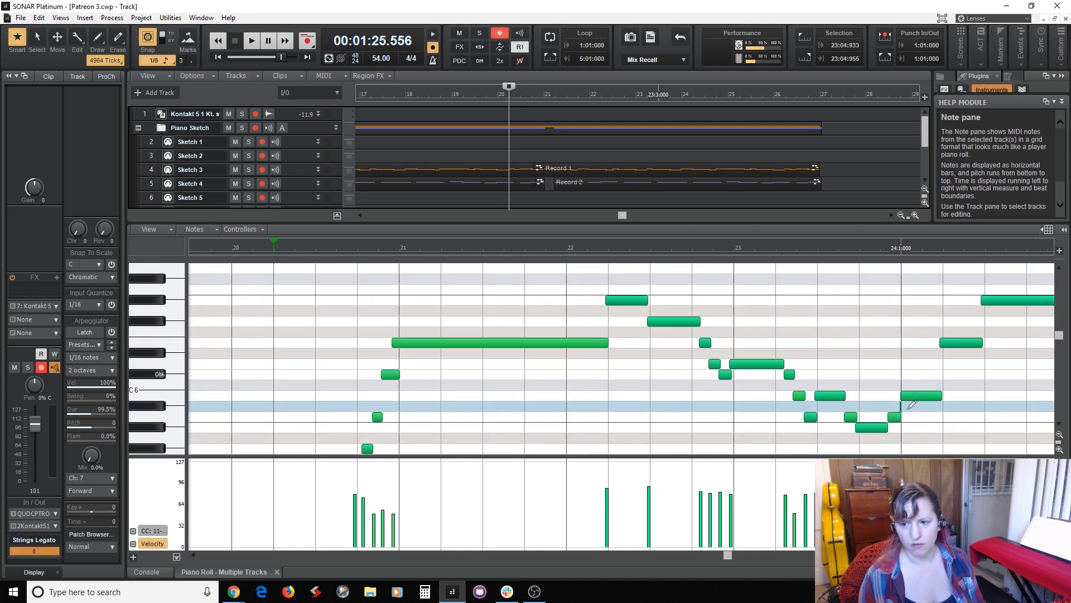
key("Delete")
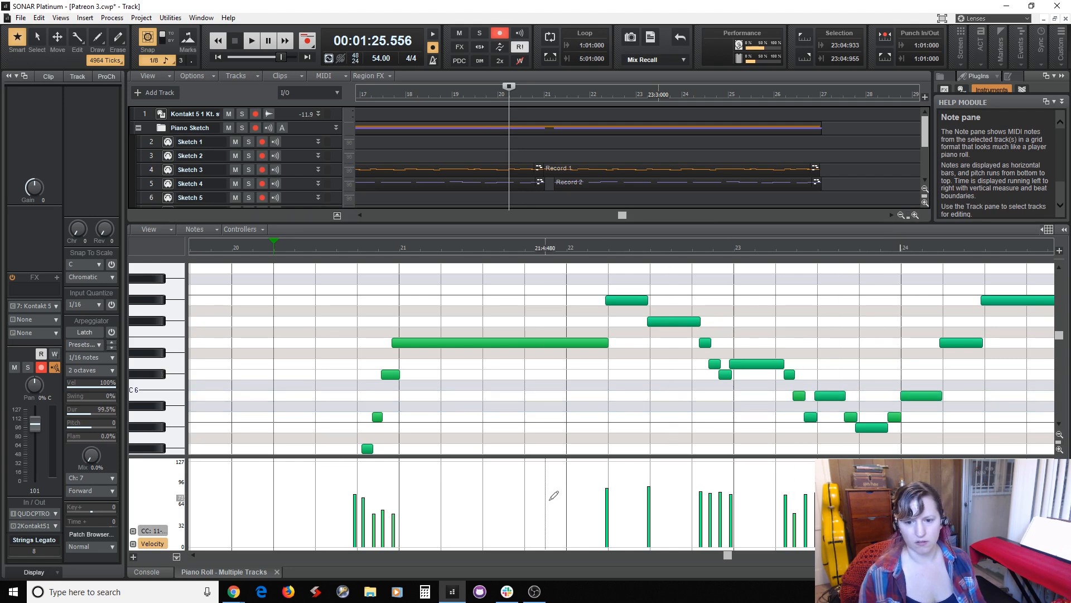
Quantize the rising run and long note around measure 21 to 1/16 at 65 percent strength, and move the run's first note slightly earlier.
left_click_drag(728, 555, 748, 578)
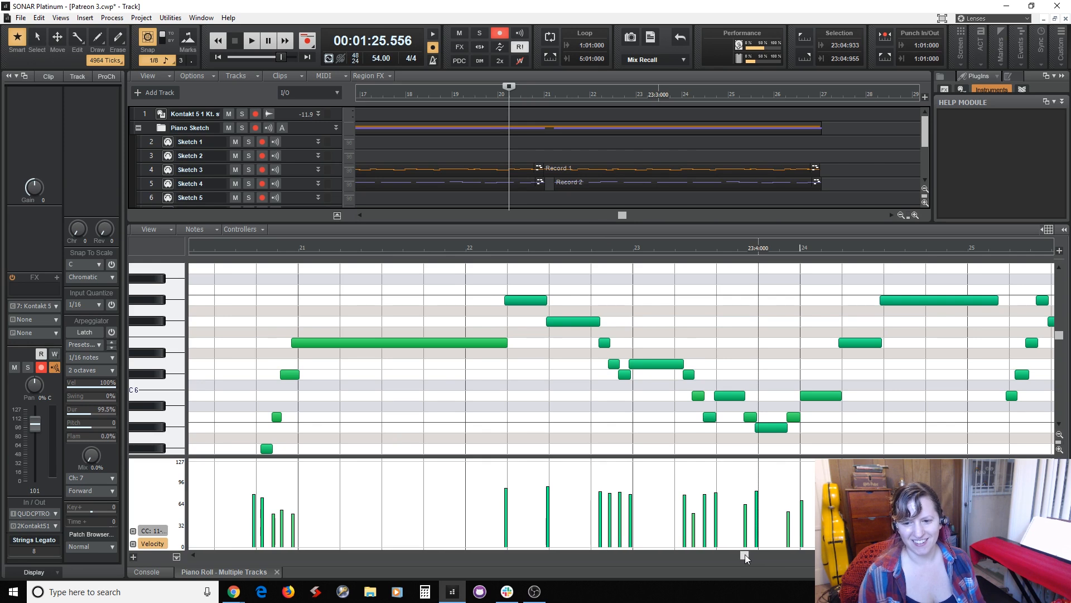
left_click_drag(745, 555, 721, 561)
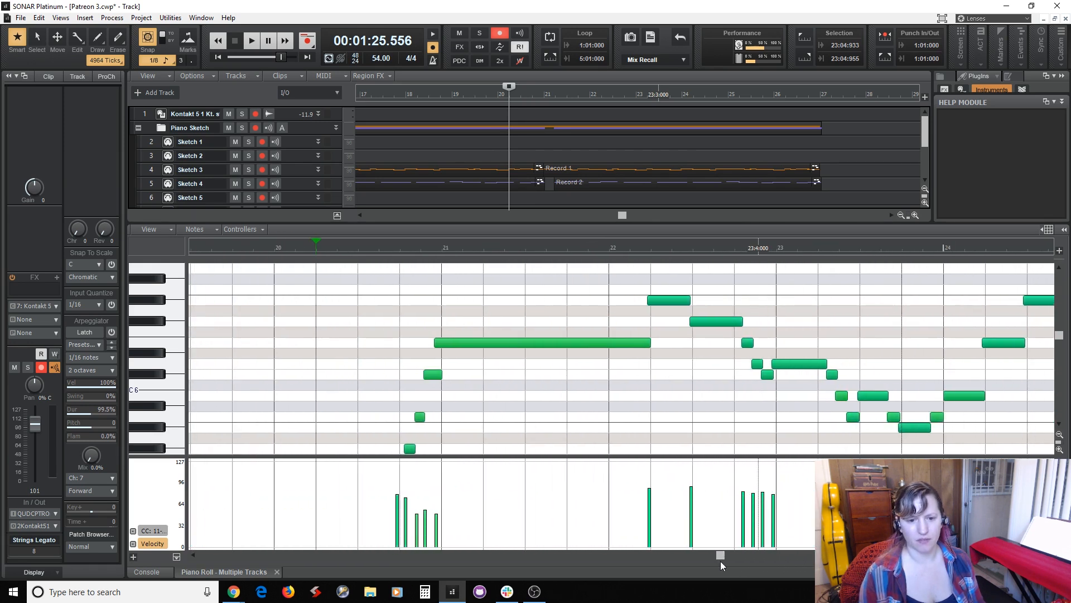
scroll(414, 368, "down", 1)
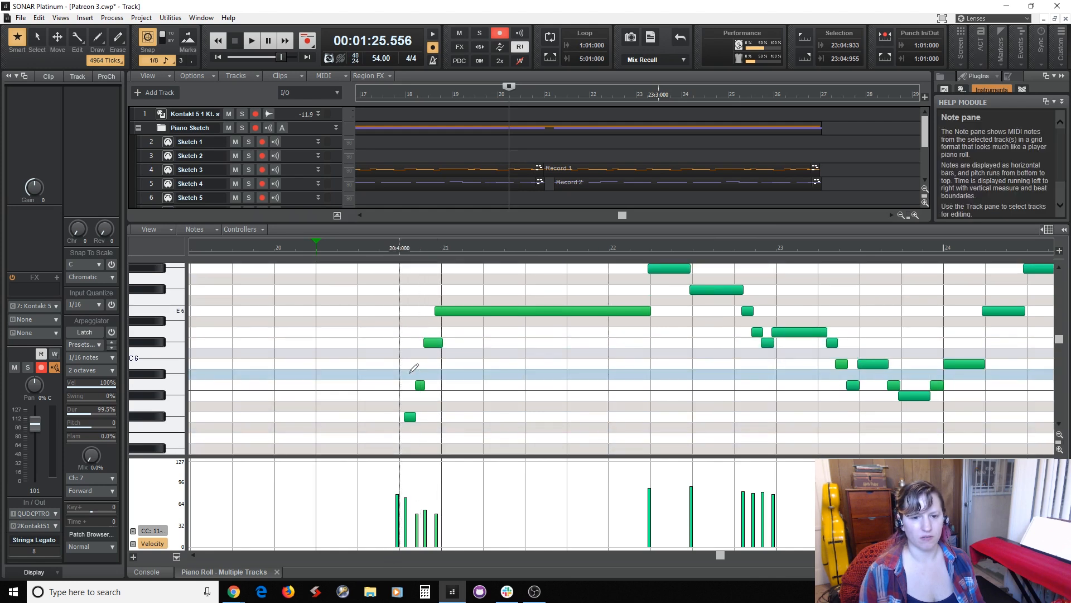
scroll(414, 368, "down", 2)
left_click_drag(381, 297, 455, 421)
key("q")
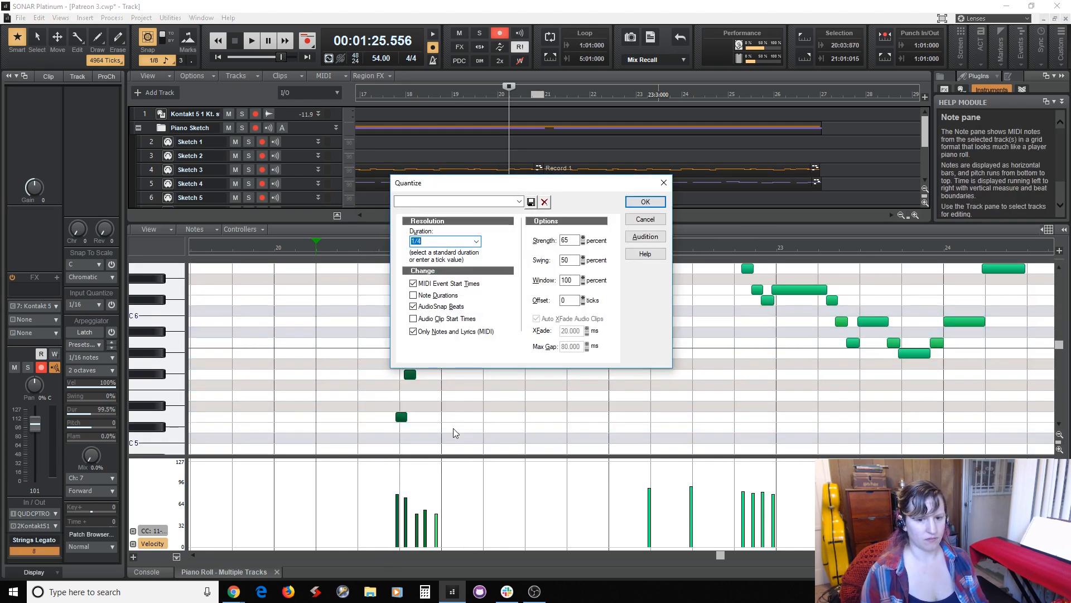
key("Return")
left_click_drag(390, 437, 456, 266)
key("q")
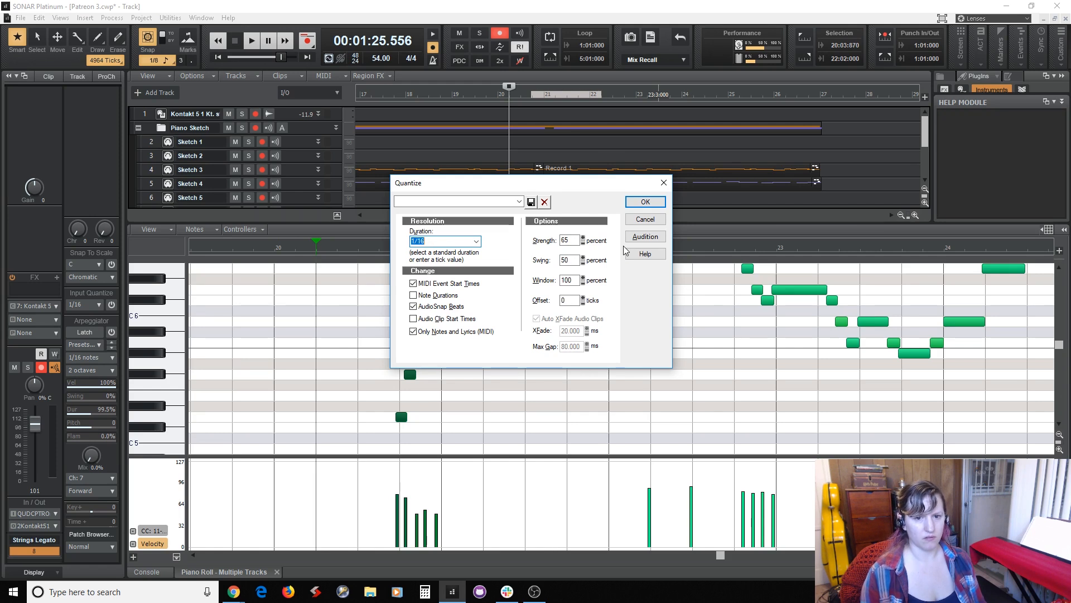
left_click(646, 202)
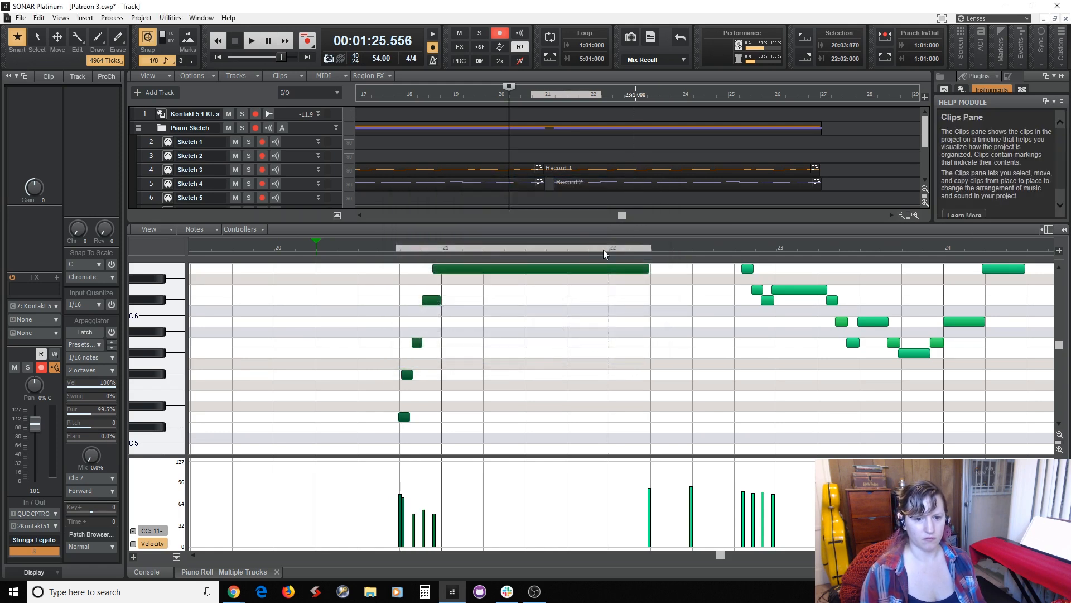
left_click(423, 411)
left_click_drag(404, 416, 406, 417)
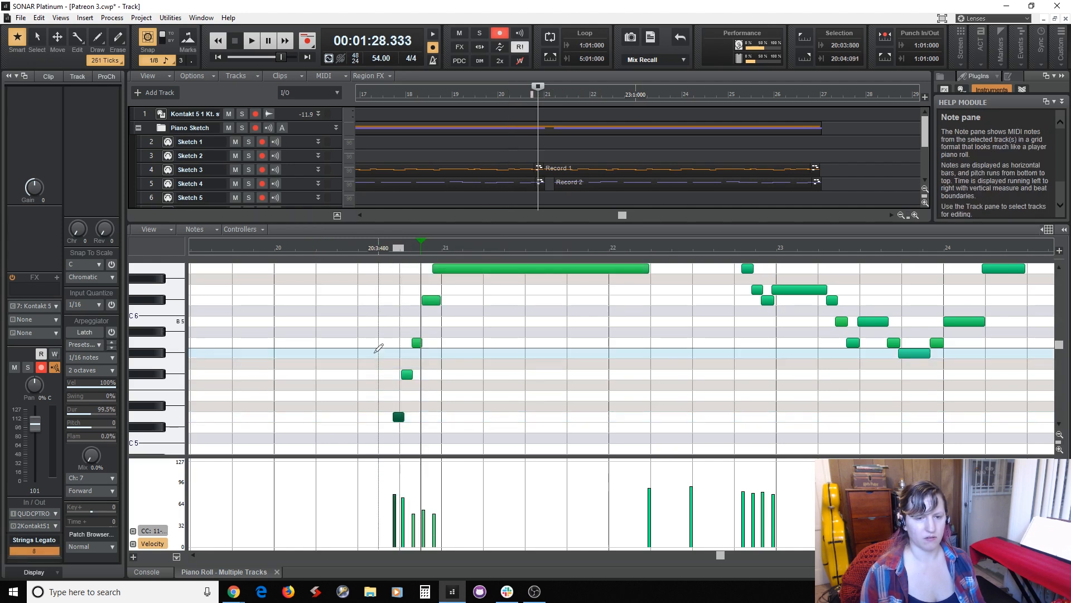
Play the edited strings phrase from measure 20 beat 2 into measure 27.
left_click(509, 156)
key("space")
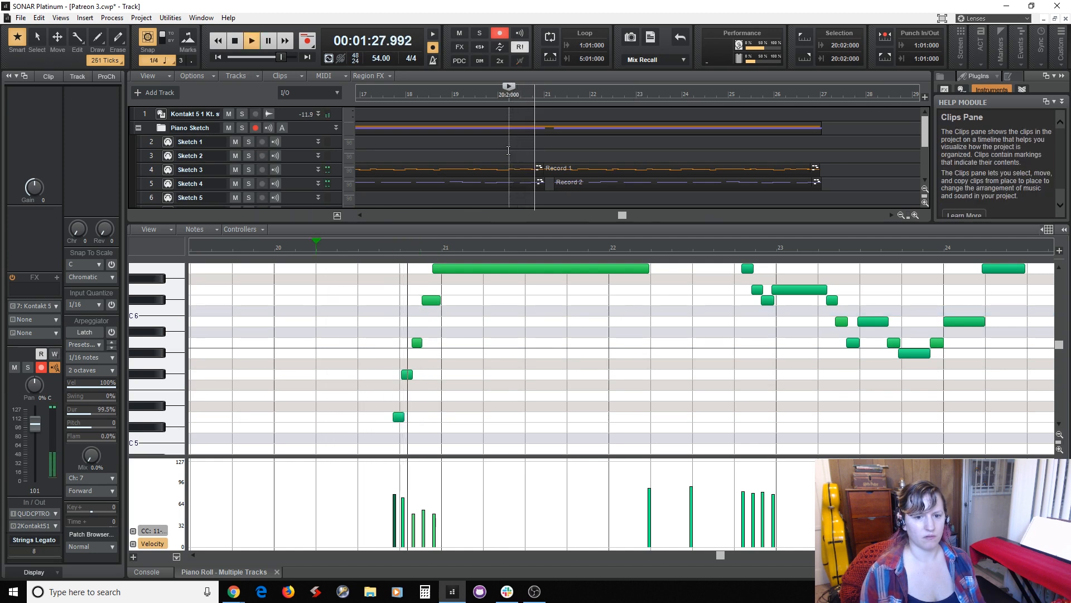
scroll(544, 390, "up", 3)
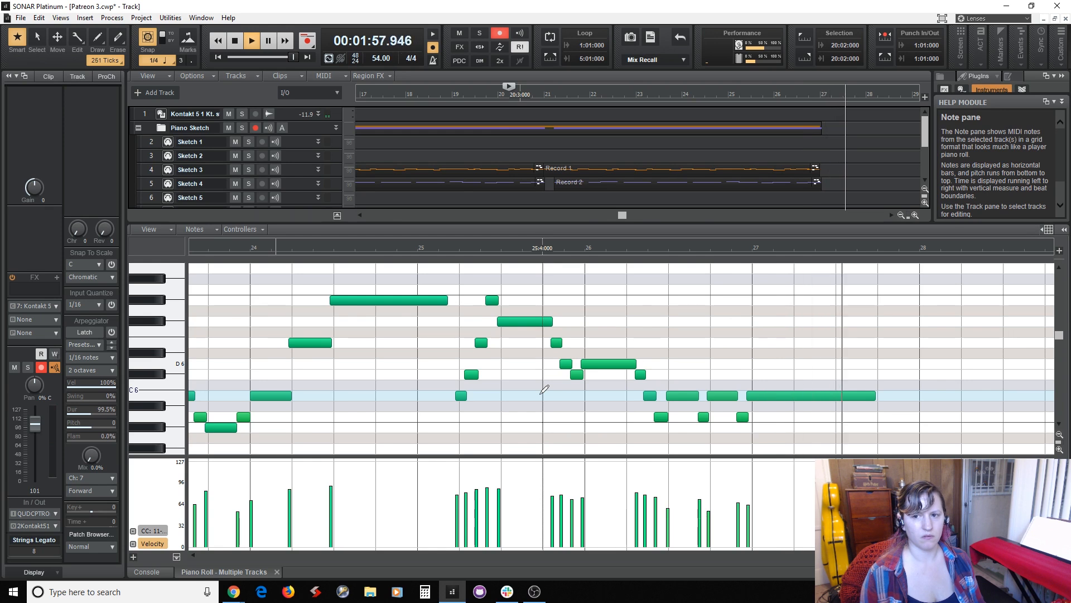
key("space")
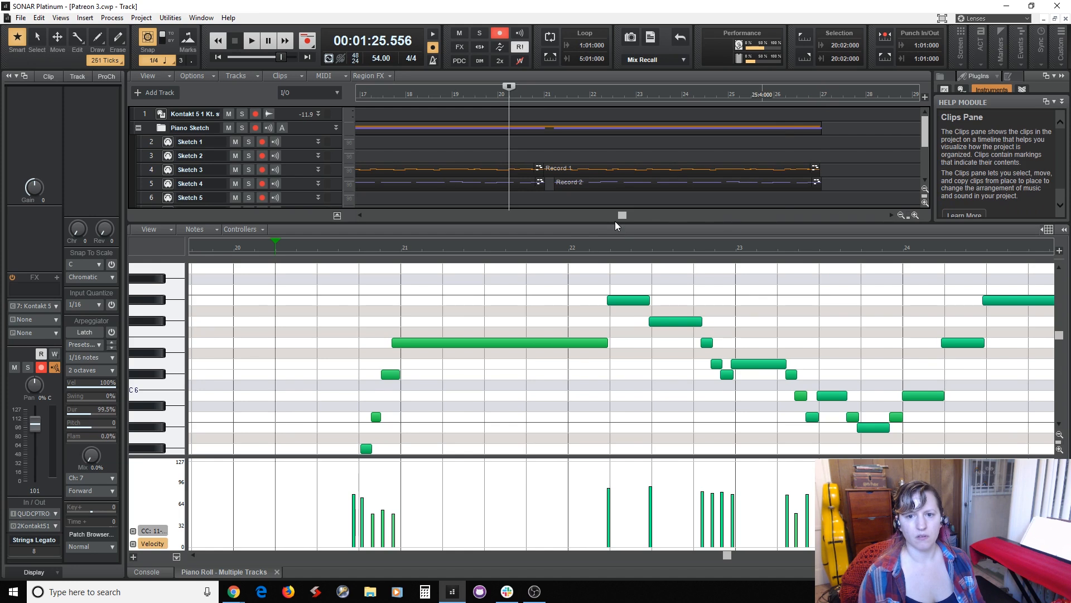
Enlarge the track view, set the playback position to measure 27, and disarm Strings Legato.
left_click_drag(616, 222, 671, 322)
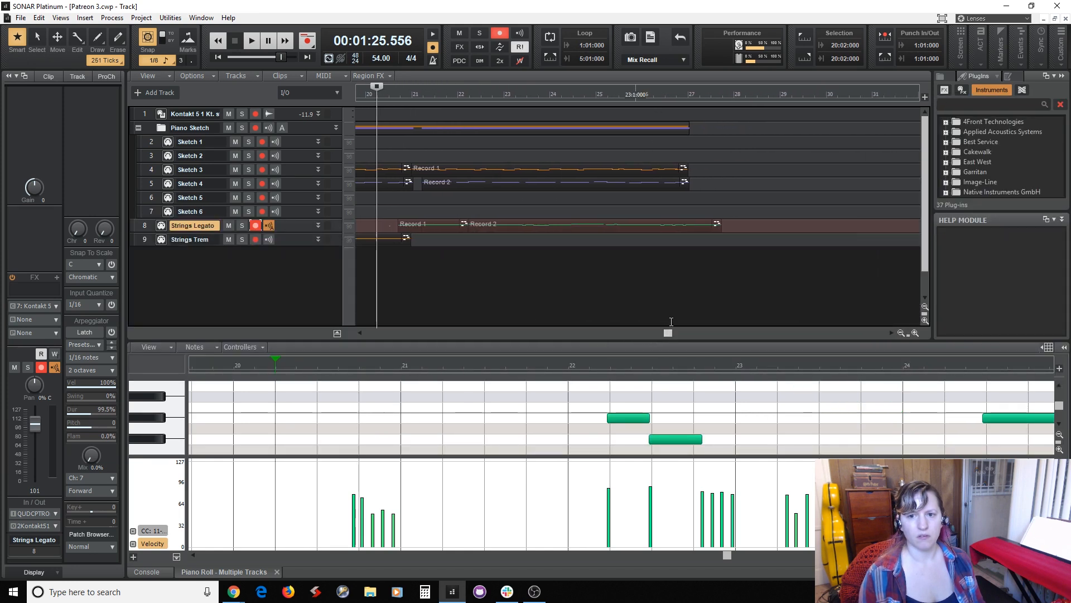
left_click(691, 269)
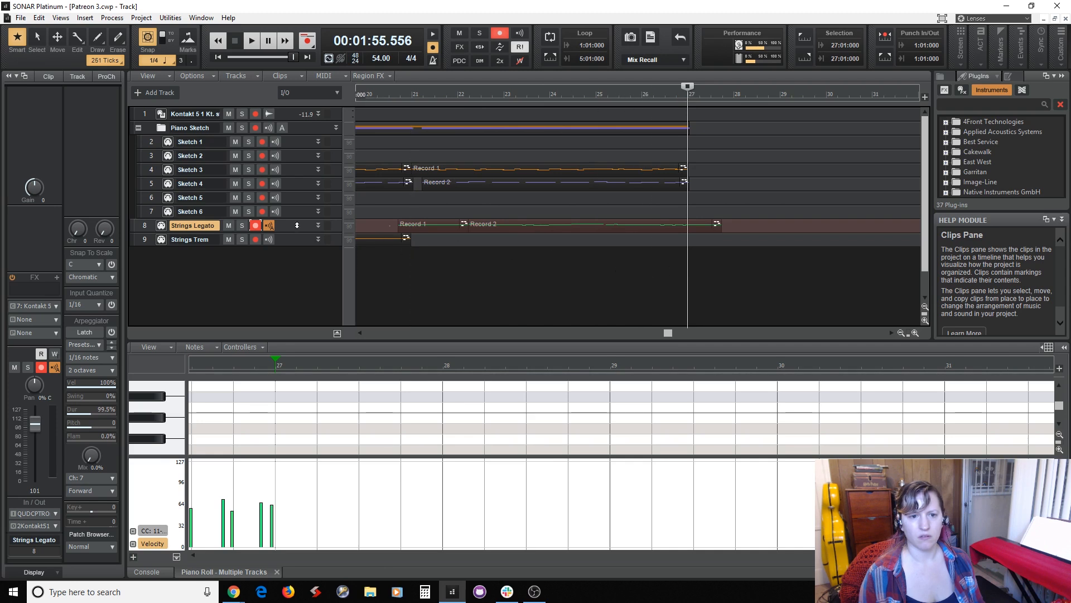
left_click(252, 226)
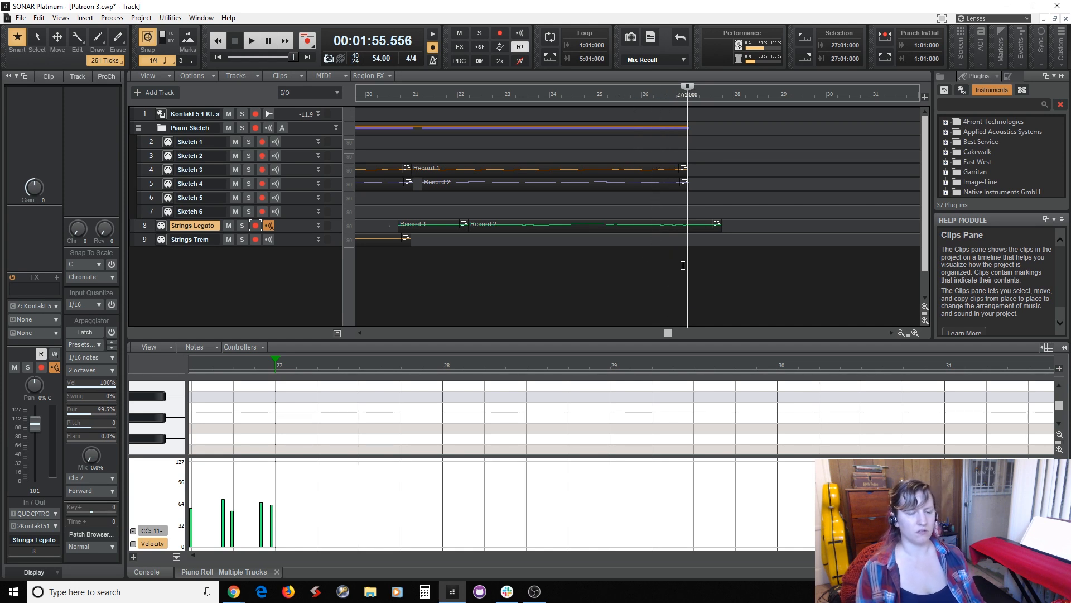
Audition the project from measure 25 beat 3 to near measure 27, and set the playback position to the start of measure 21.
left_click(618, 265)
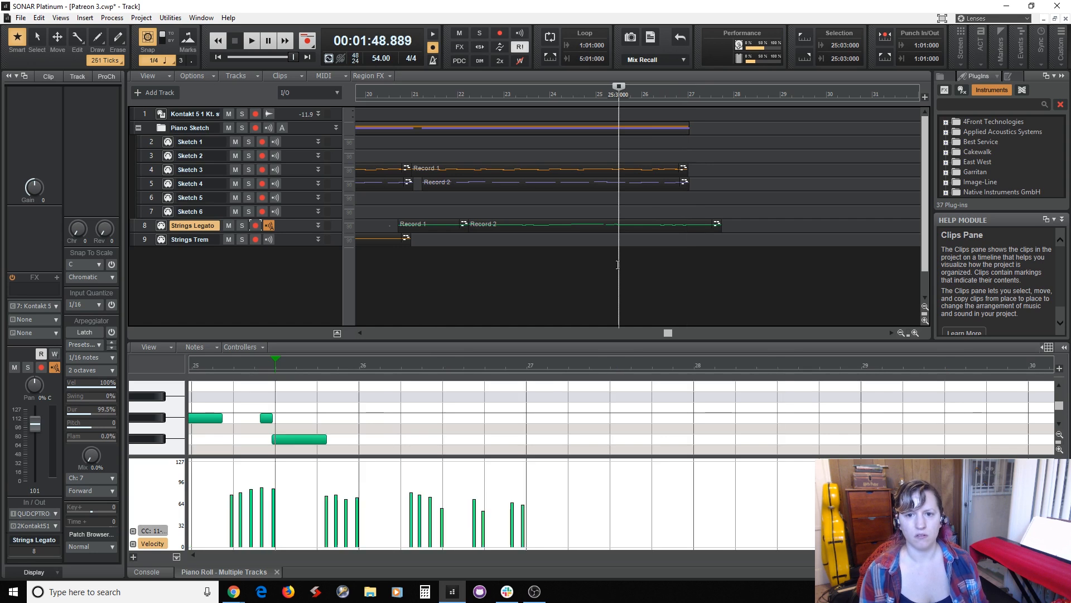
key("space")
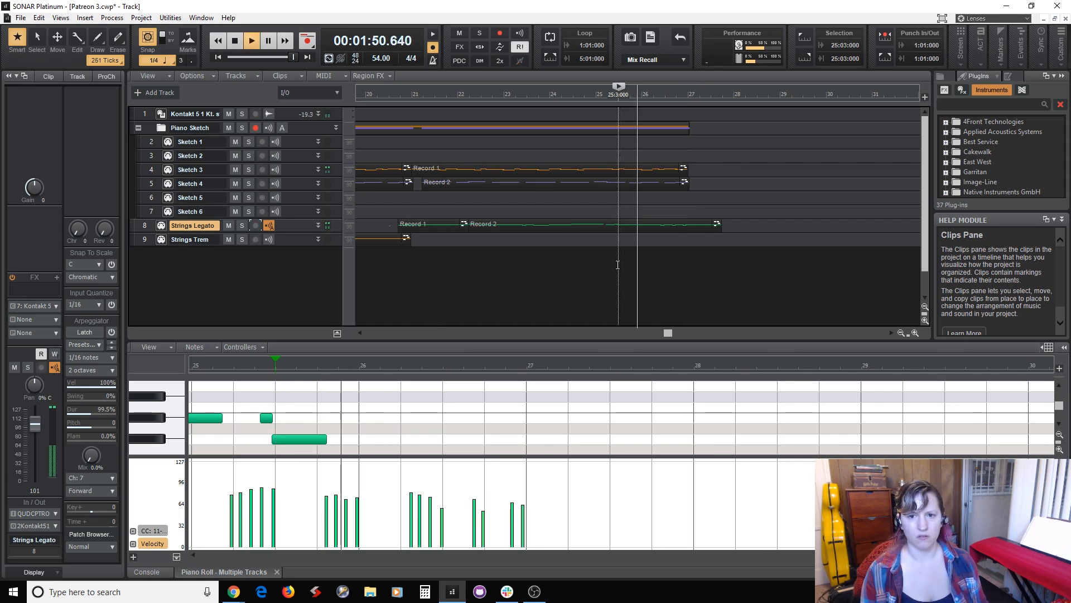
key("space")
left_click(415, 262)
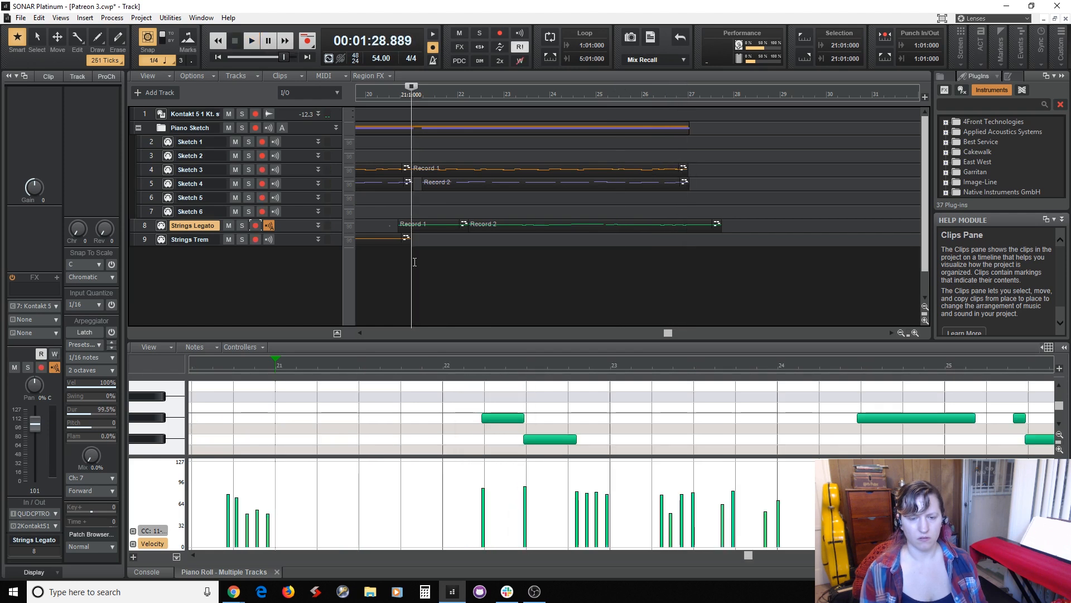
Play briefly from measure 21, and set the playback position to measure 27.
key("space")
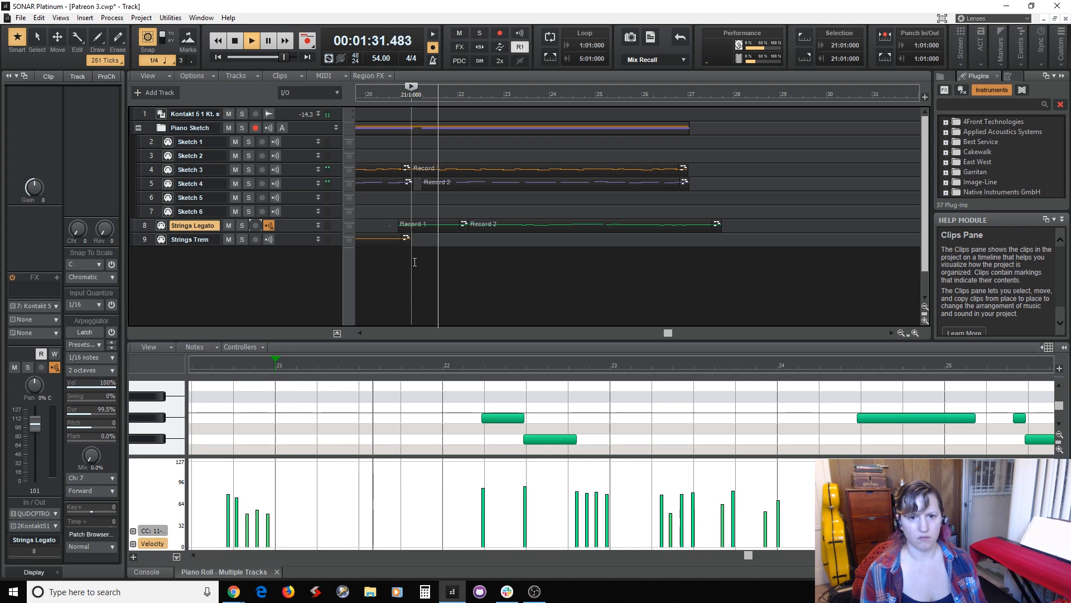
key("space")
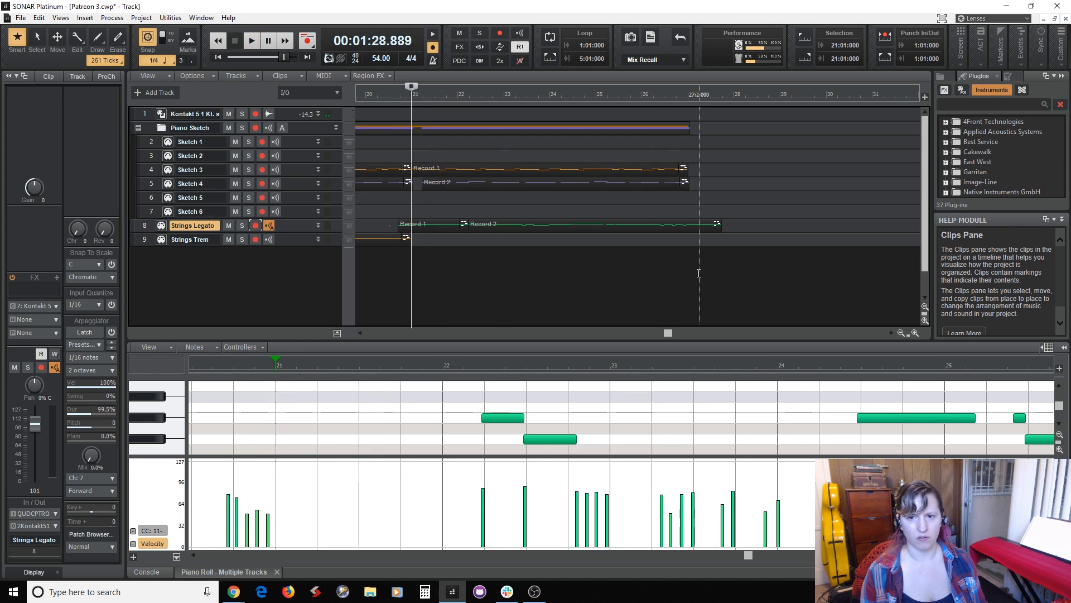
left_click(688, 278)
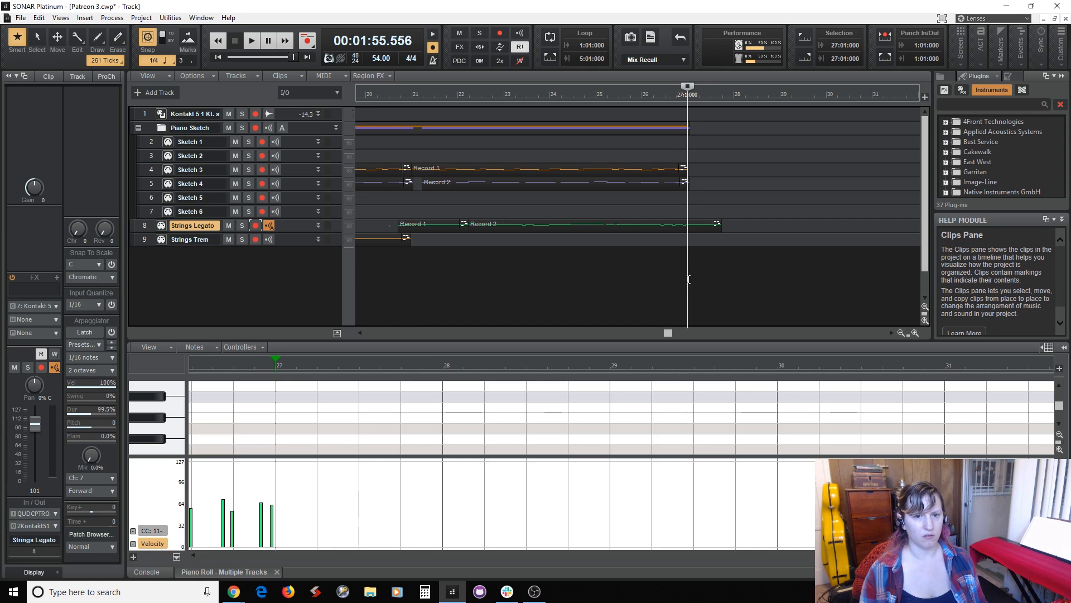
Arm Sketch 3 and record a take starting from measure 26, stopping at measure 30.
left_click(308, 168)
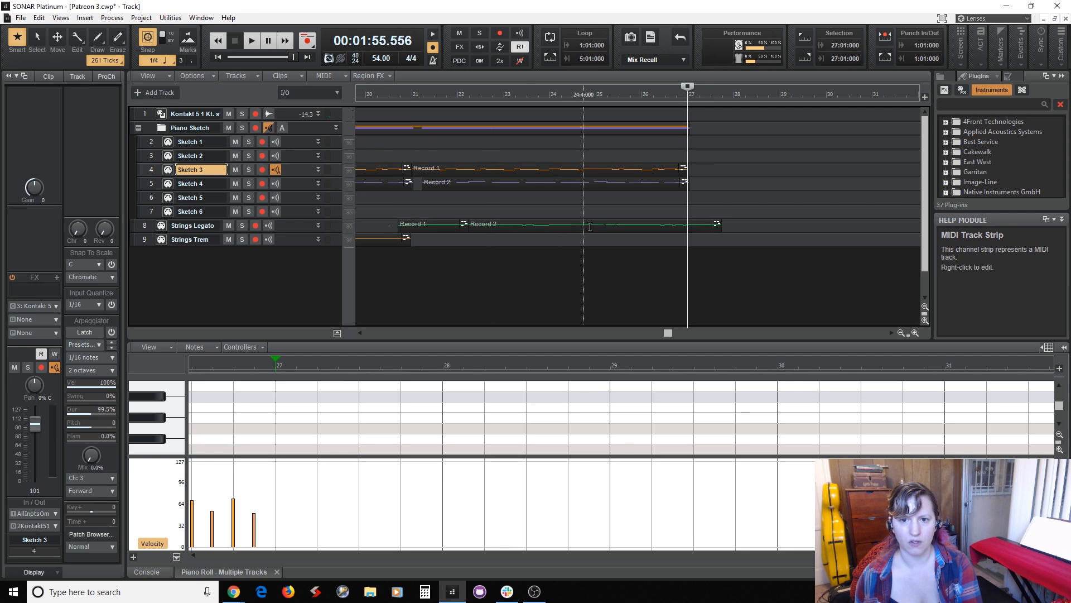
left_click(643, 252)
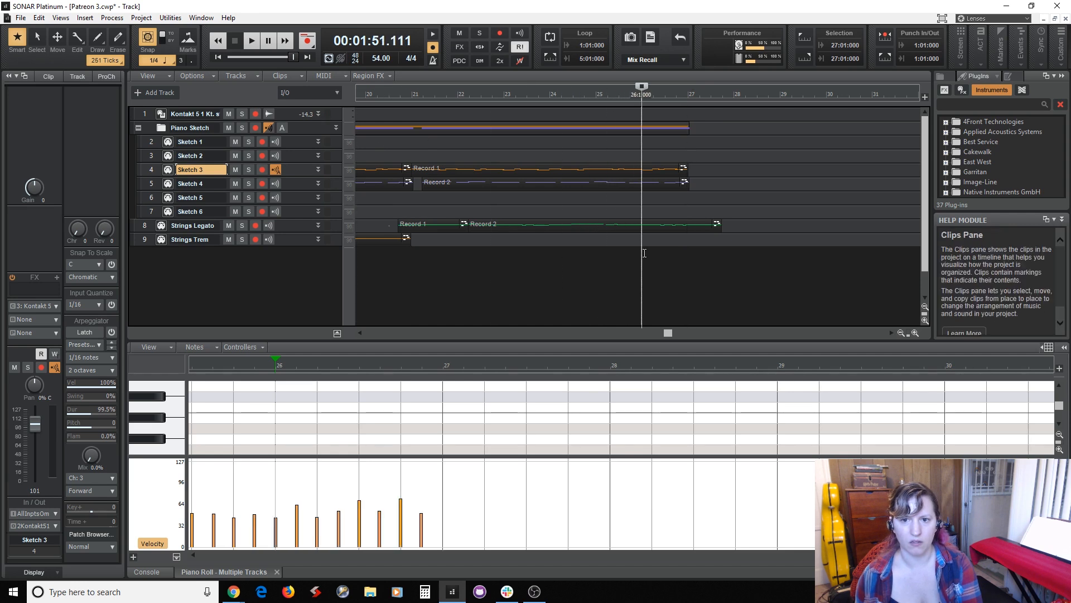
left_click(267, 169)
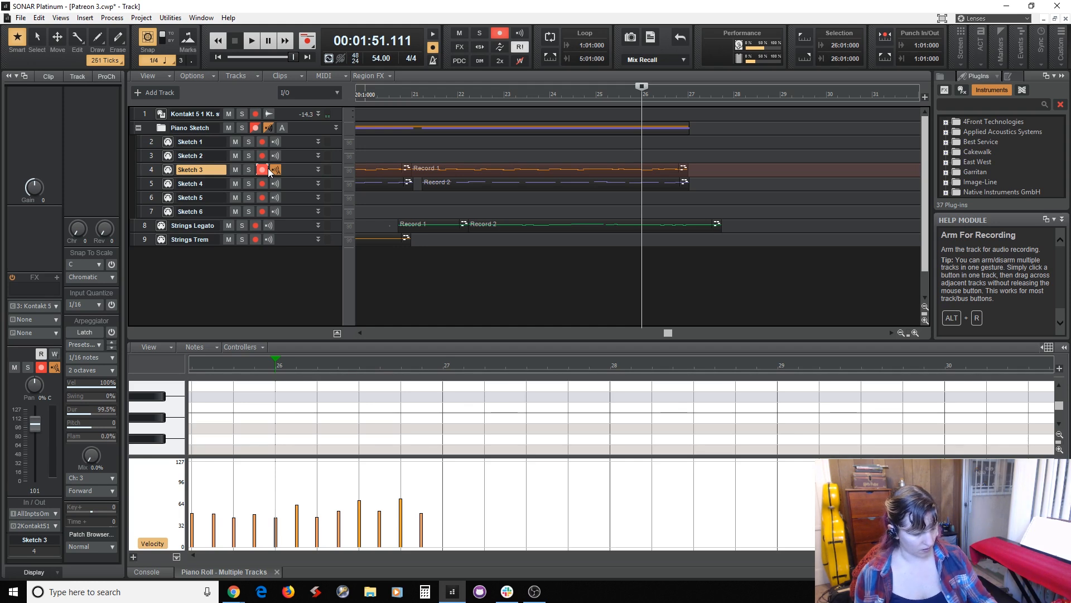
key("r")
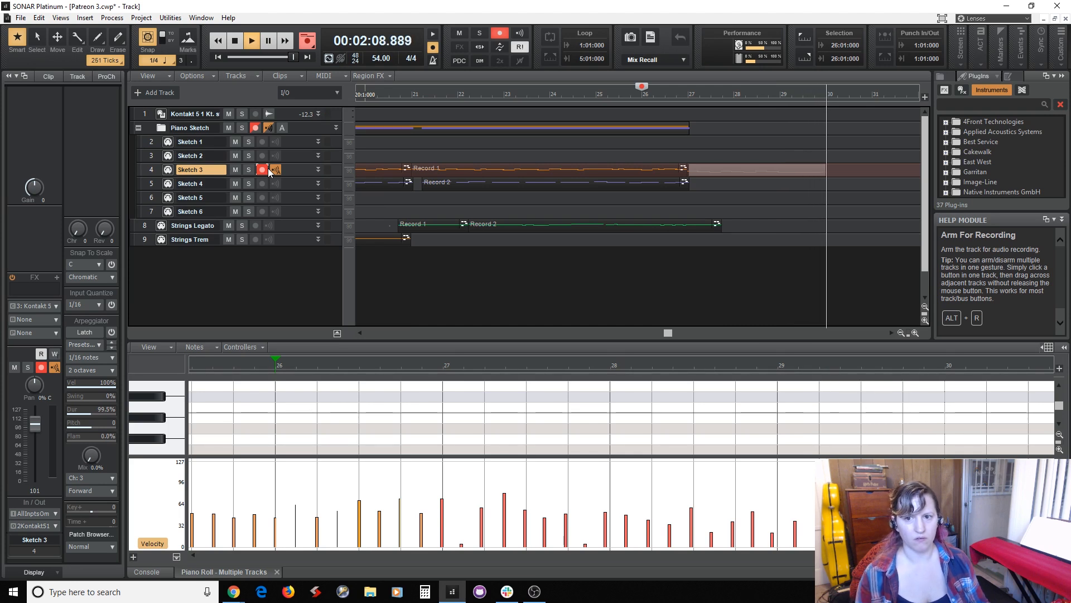
key("space")
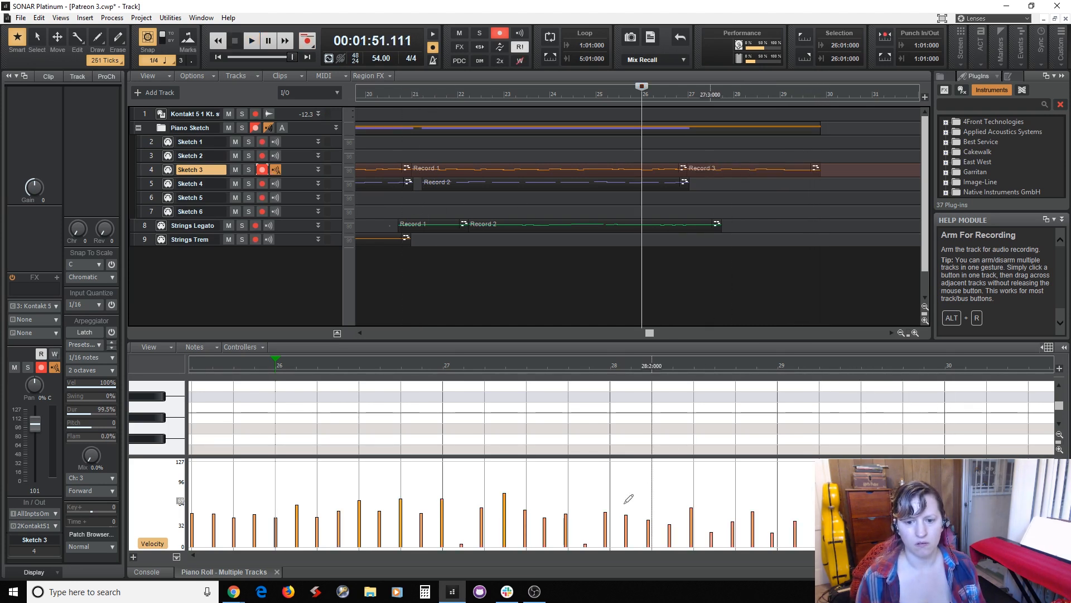
Raise the velocities of the weakest newly recorded Sketch 3 notes in measures 27 and 28 to about 40 to 50.
left_click(461, 511)
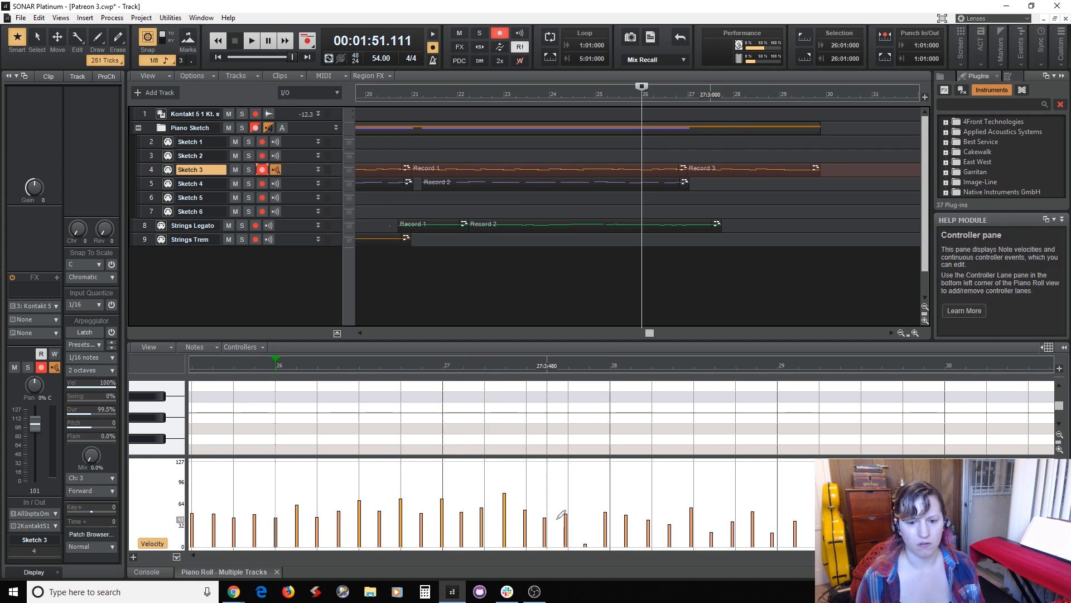
left_click(585, 516)
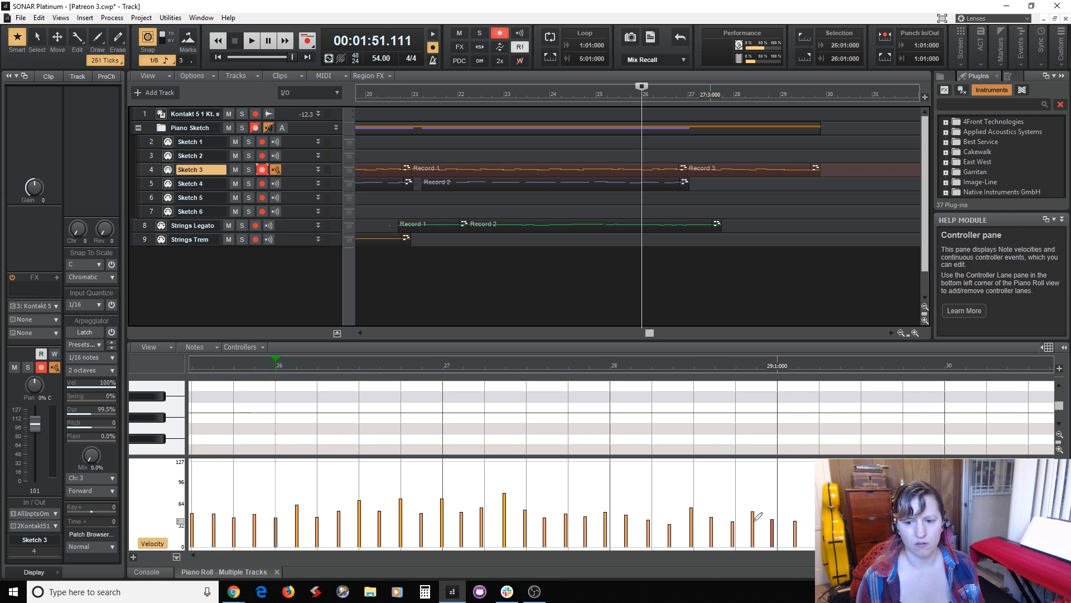
Try quantizing the new Sketch 3 clip to 1/4 at 65 percent strength, play it from measure 25 beat 2, and undo the quantize.
left_click(722, 168)
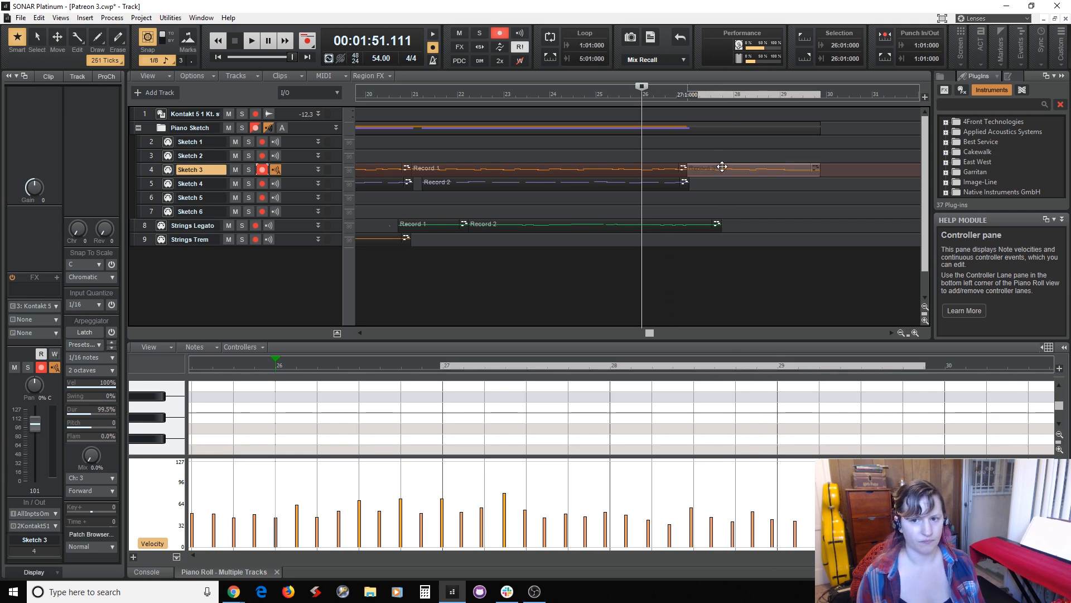
key("q")
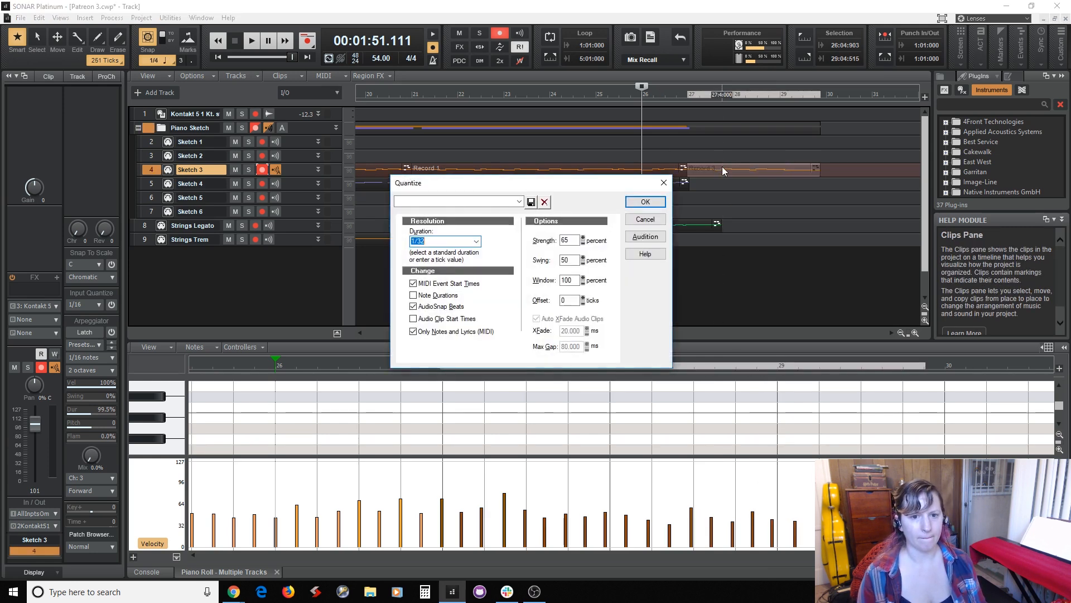
key("Return")
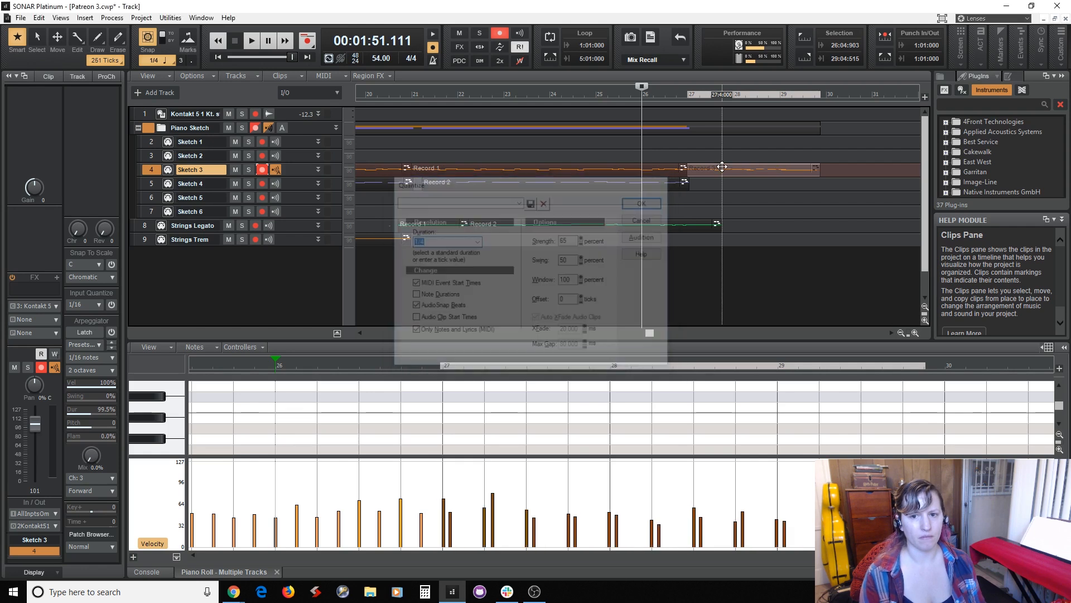
left_click(607, 280)
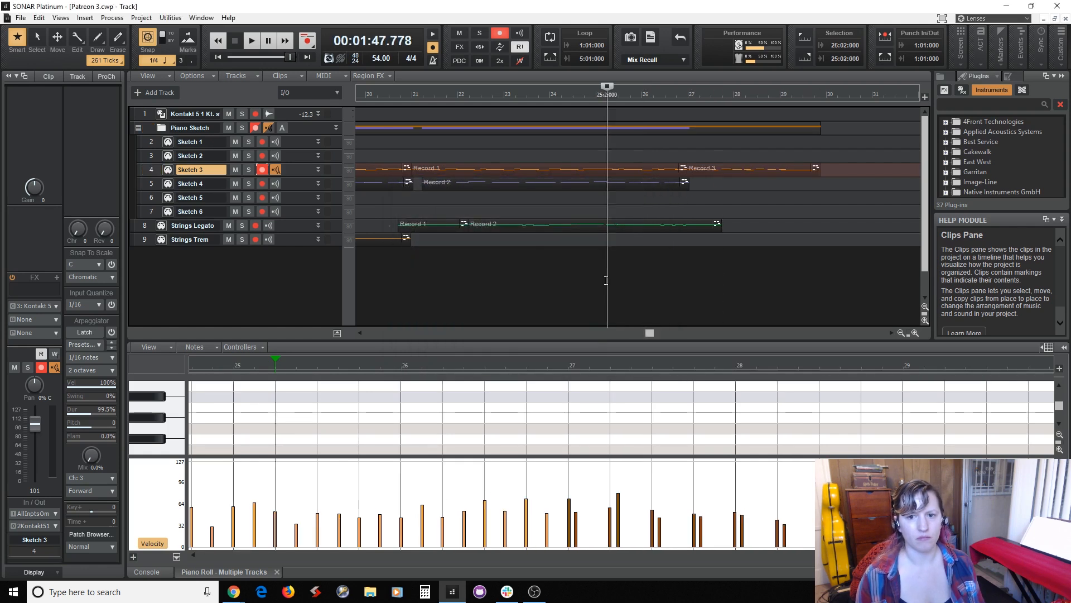
key("space")
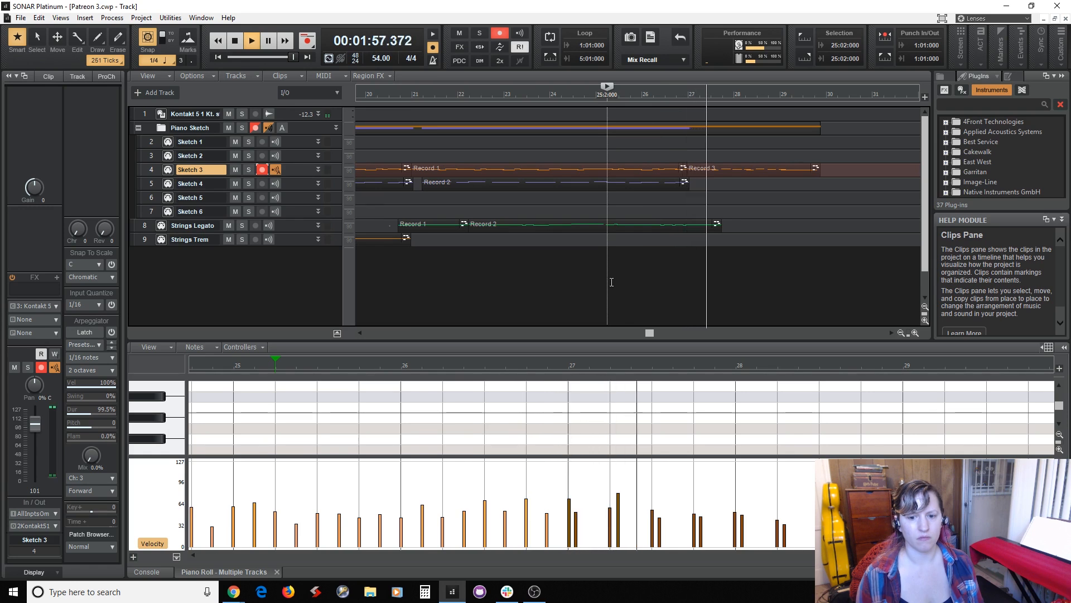
key("space")
key("ctrl+z")
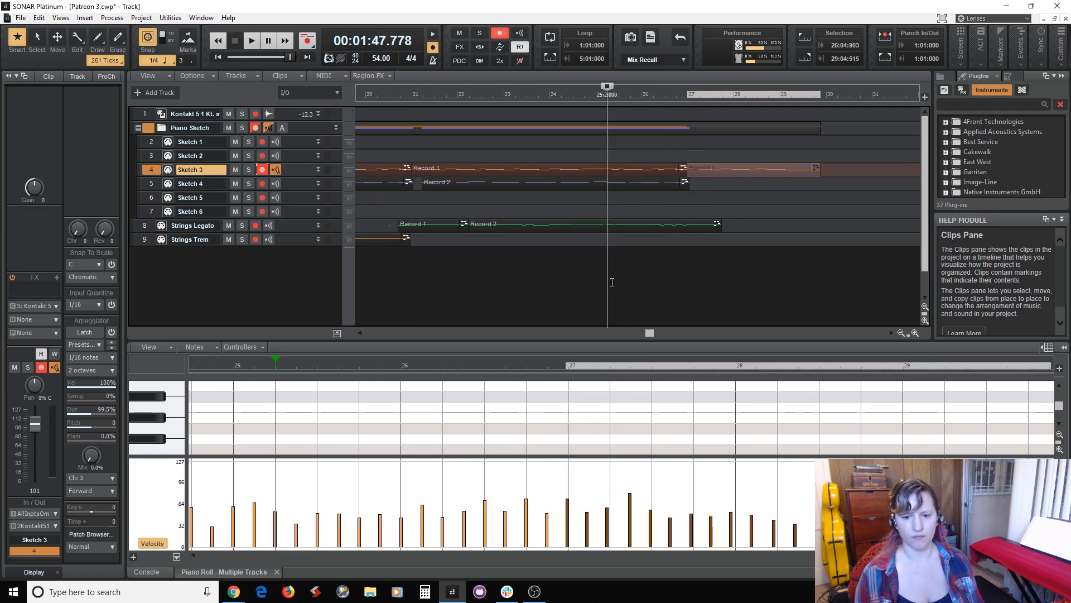
Quantize the new Sketch 3 clip from measure 27 to 1/8 at 65 percent strength.
key("q")
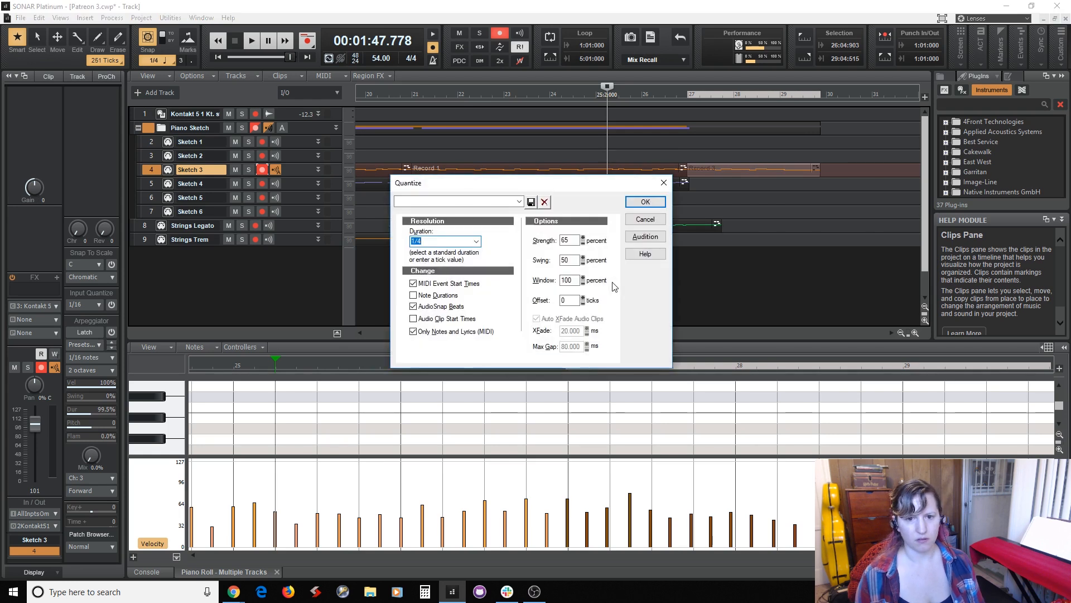
left_click(476, 241)
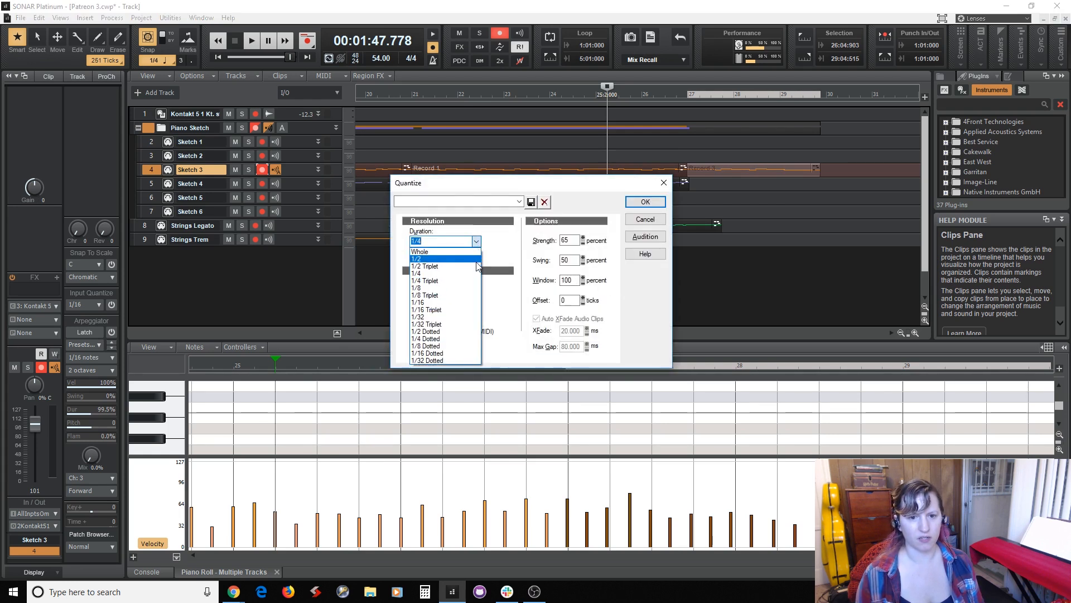
left_click(470, 287)
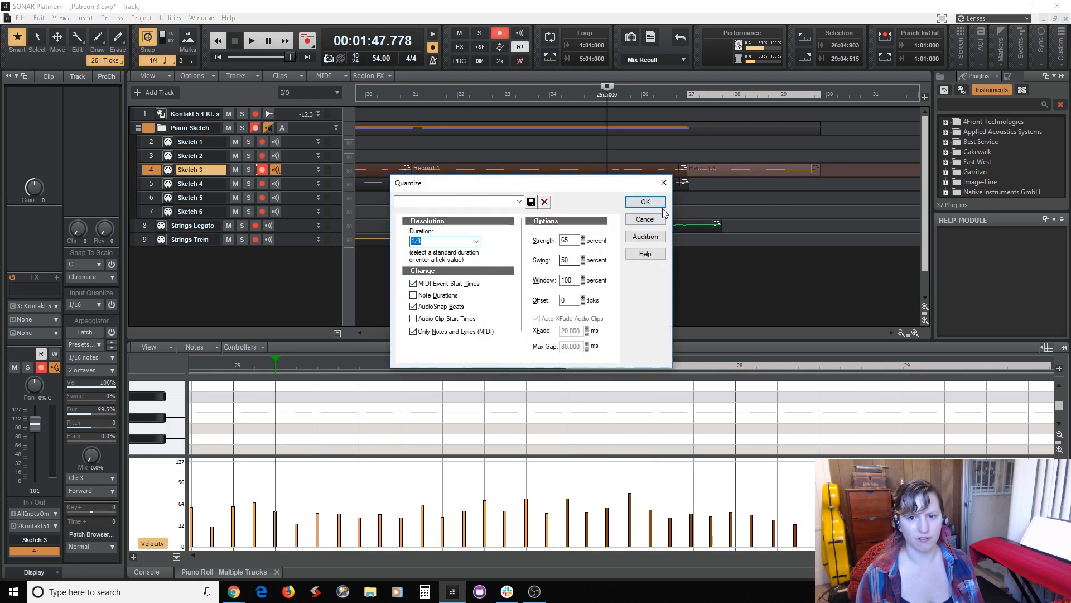
left_click(645, 201)
Play the quantized passage from measure 25 beat 2 to near measure 30, and save the project.
key("space")
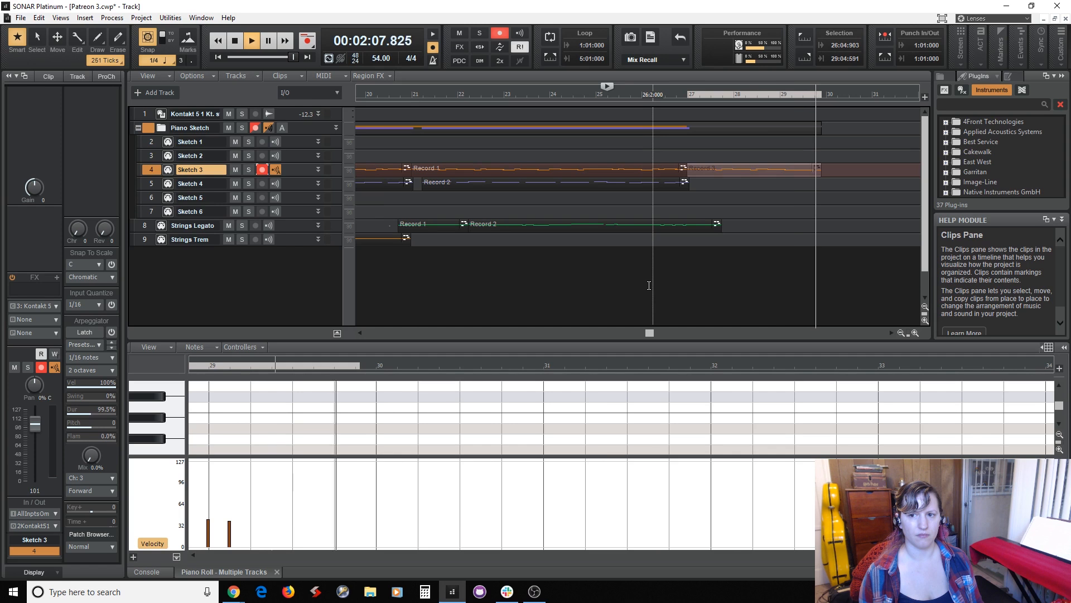
key("space")
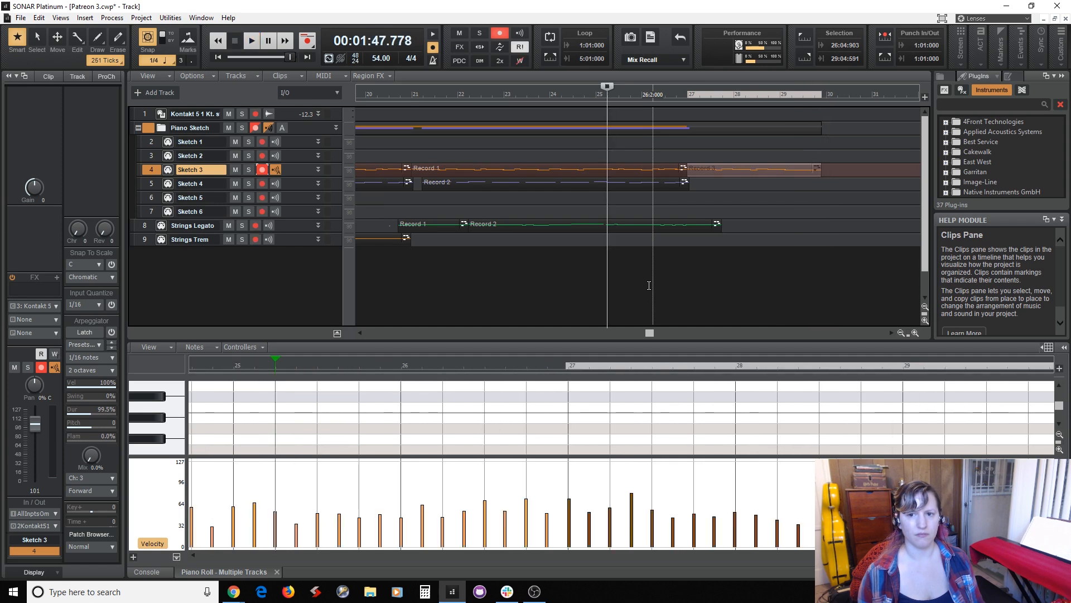
key("ctrl+s")
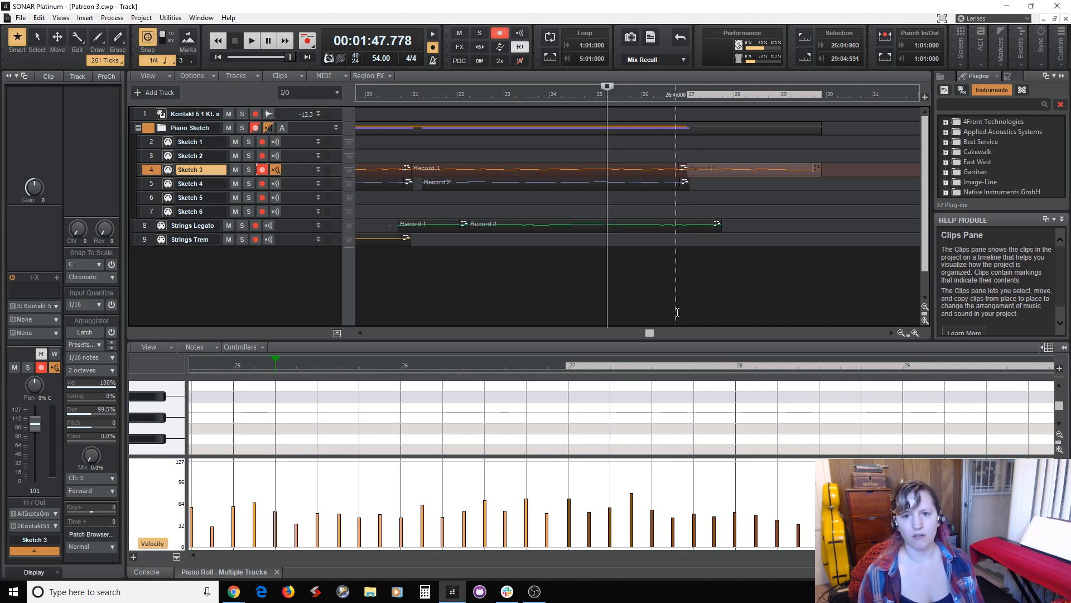
Set the playback position to measure 2 beat 3 and disarm Sketch 3.
left_click(709, 182)
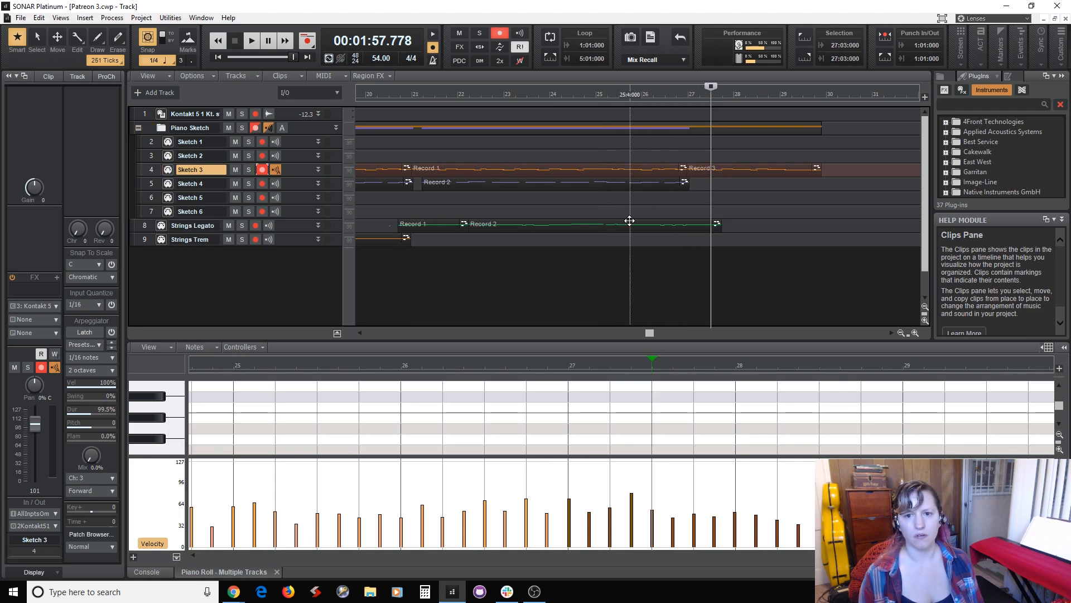
left_click(626, 206)
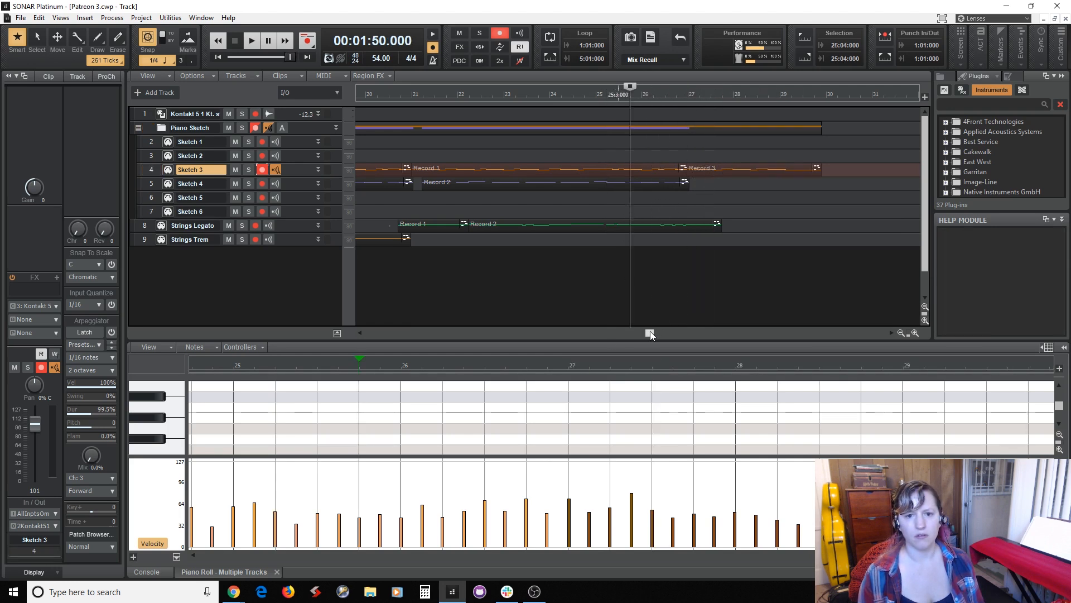
left_click_drag(650, 333, 364, 311)
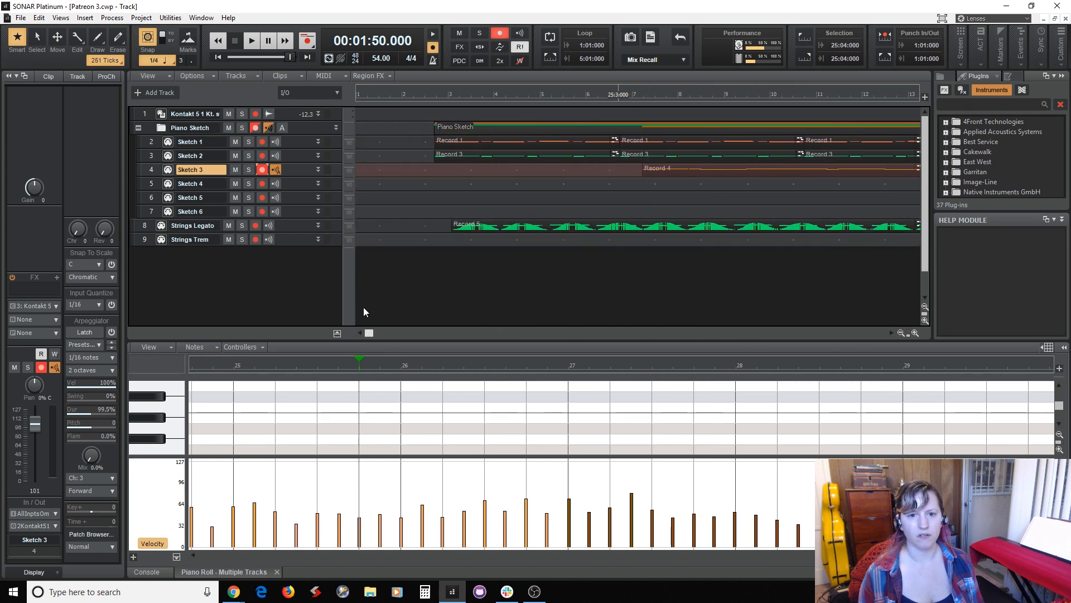
left_click(425, 281)
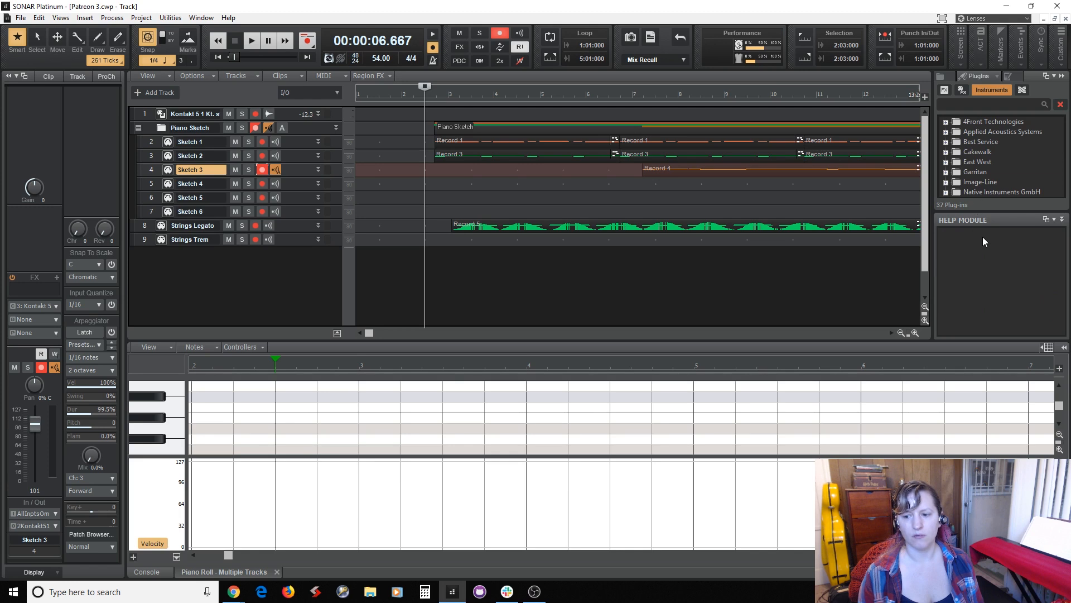
left_click(262, 169)
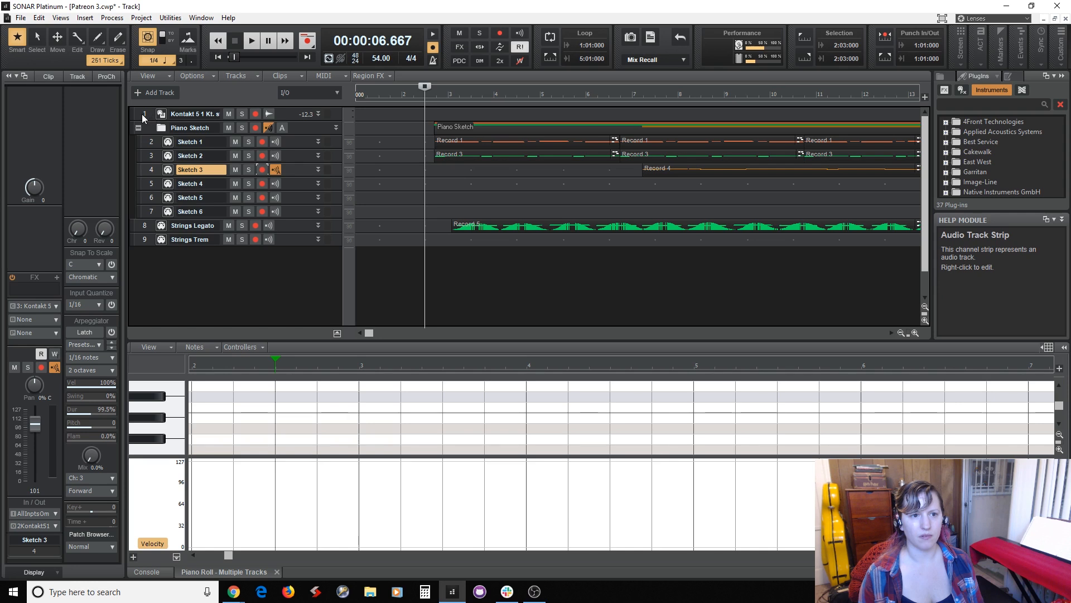
Search the instrument plug-ins for "yellow", and clear the search term.
left_click(1002, 102)
type("yell")
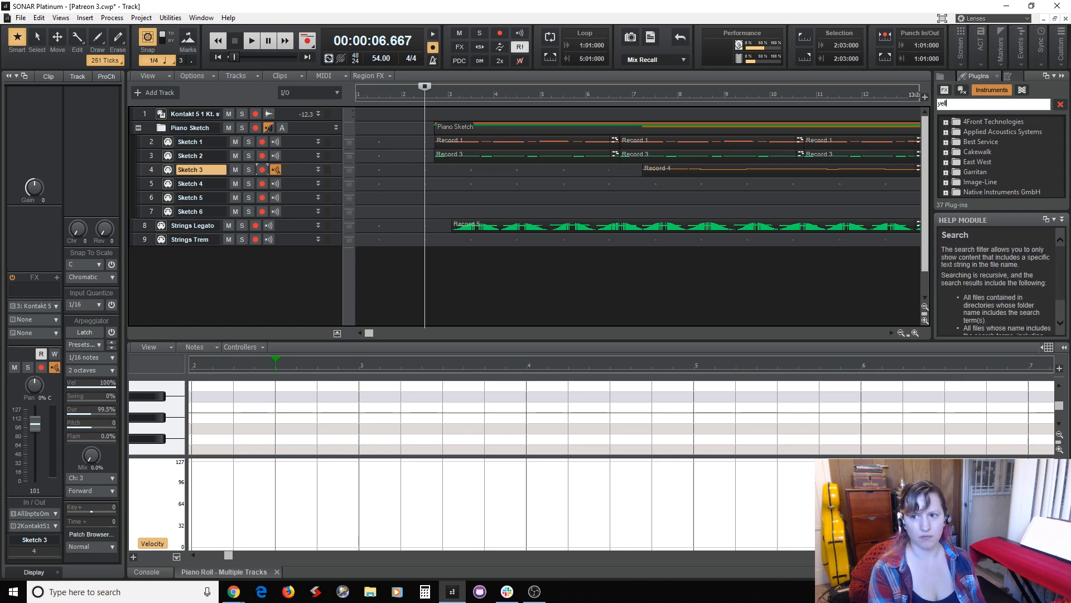
type("ow")
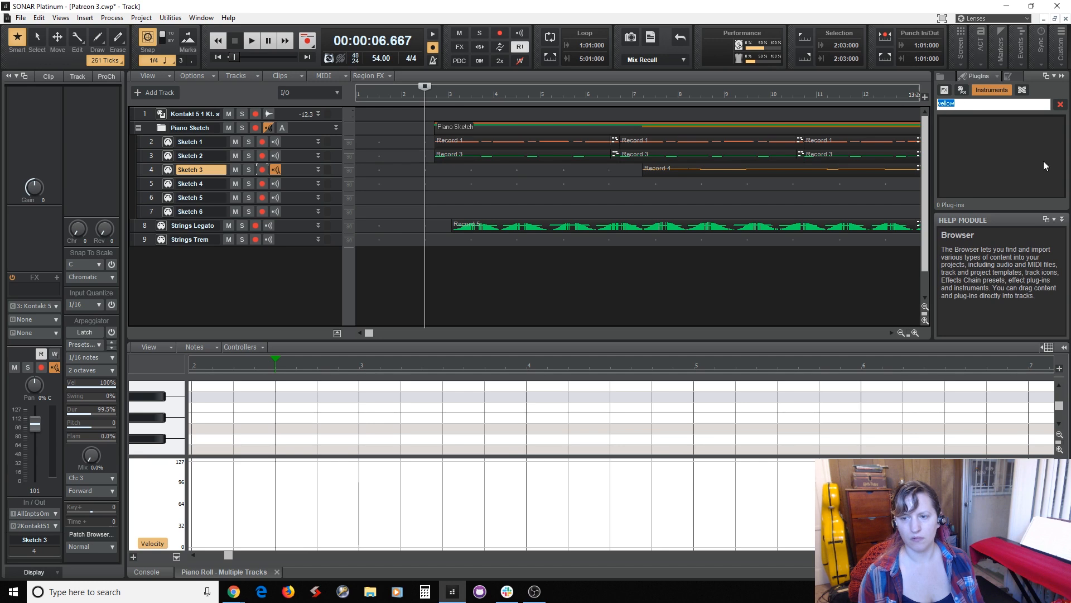
key("BackSpace")
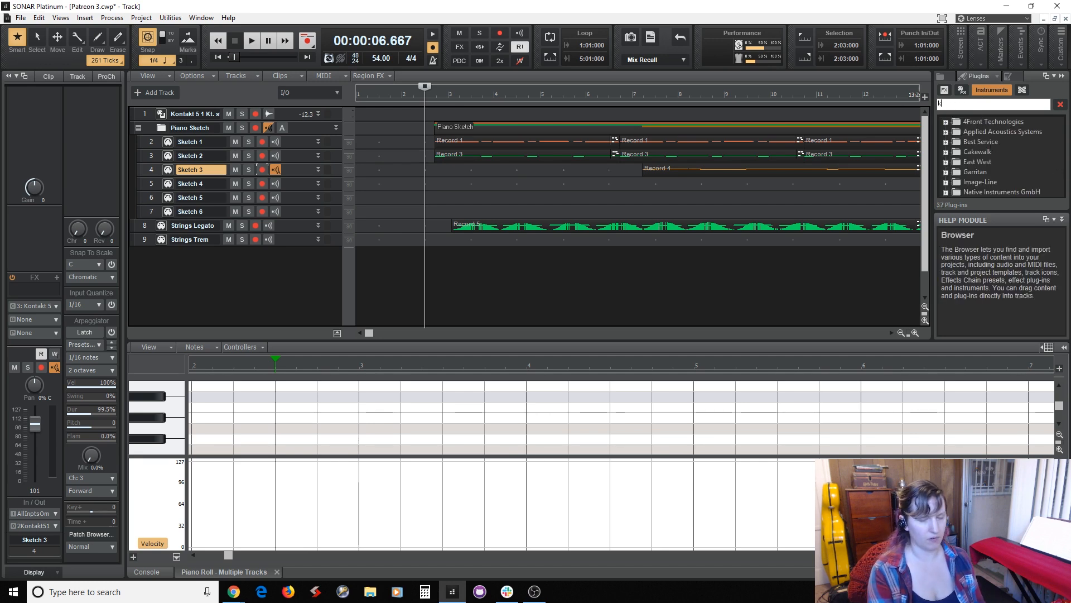
Search the instrument plug-ins for "kont" and insert the first Kontakt 5 as a simple instrument track.
type("kont")
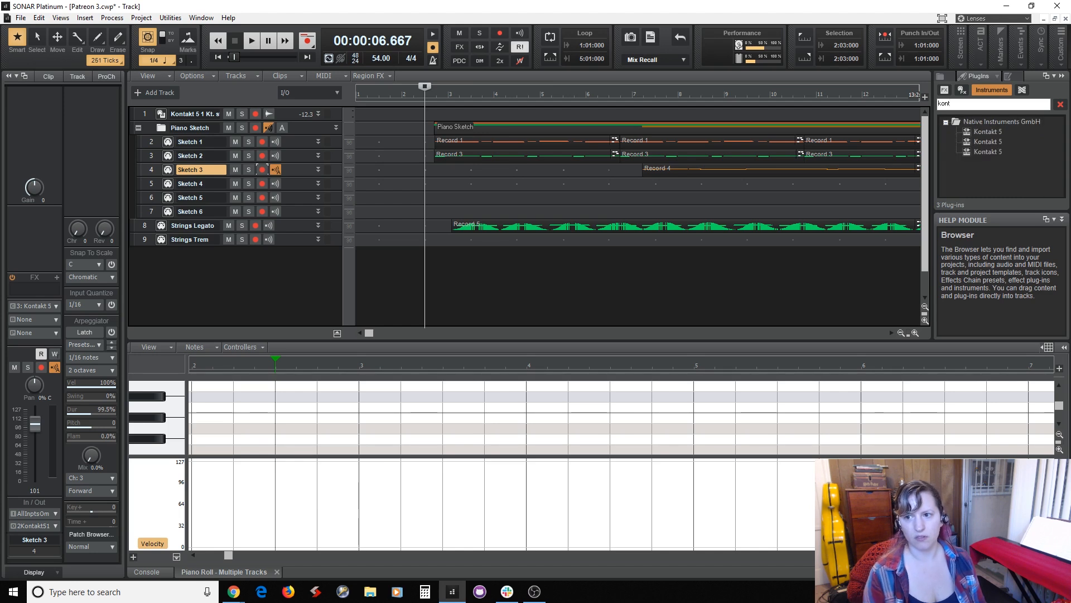
double_click(996, 131)
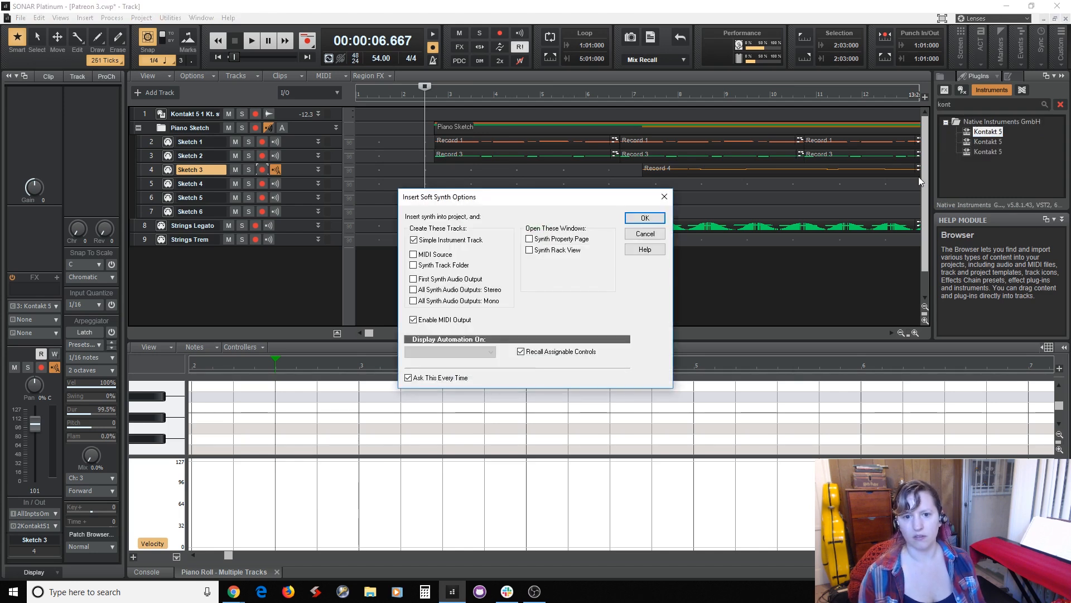
left_click(659, 222)
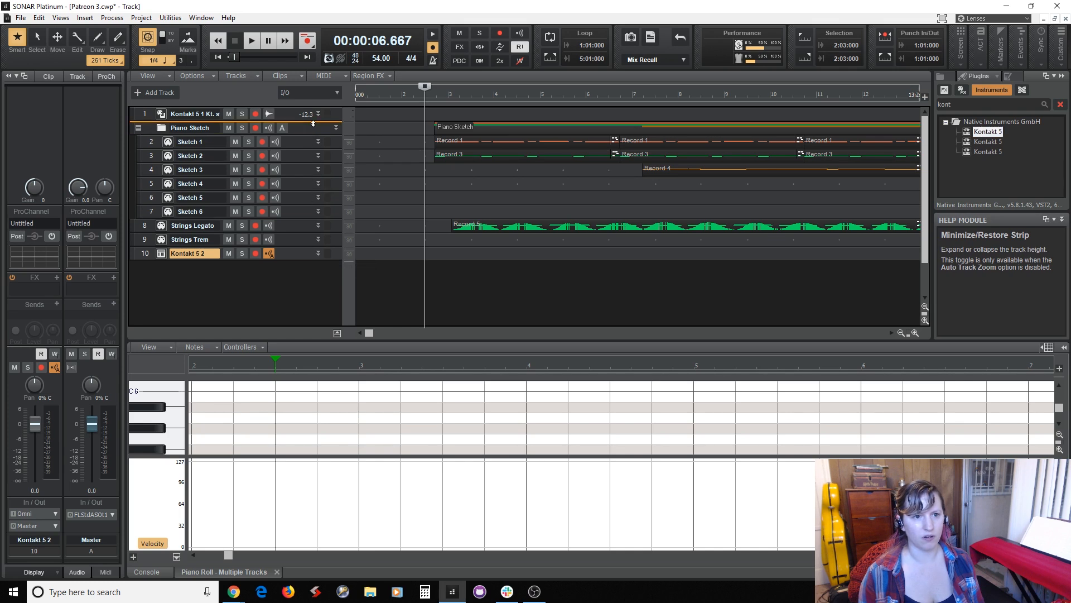
Move the new Kontakt 5 track directly below the first Kontakt track, and open its instrument interface.
left_click_drag(313, 123, 313, 124)
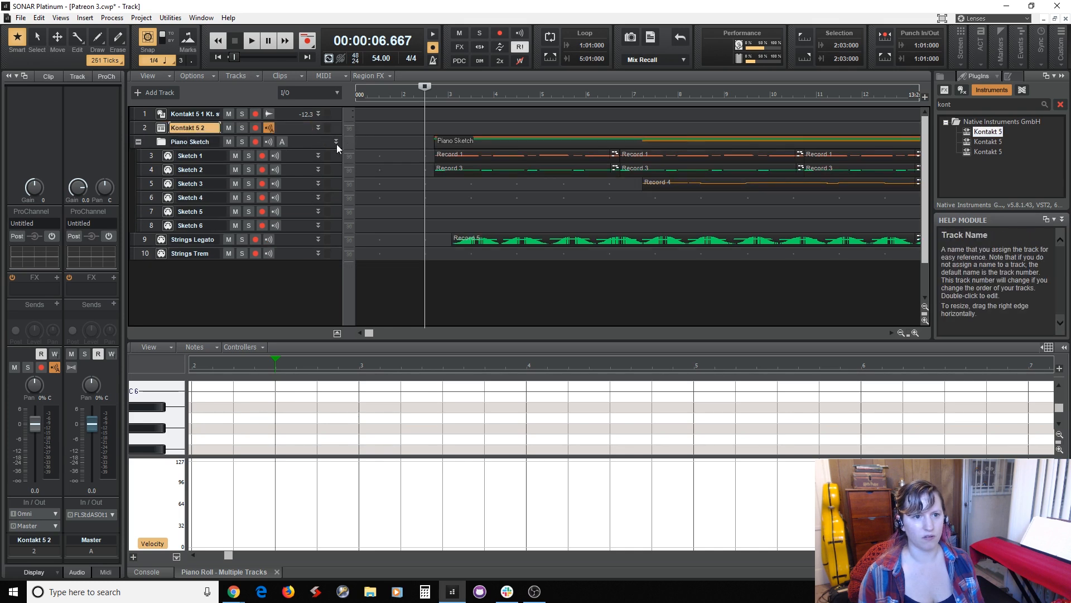
double_click(160, 129)
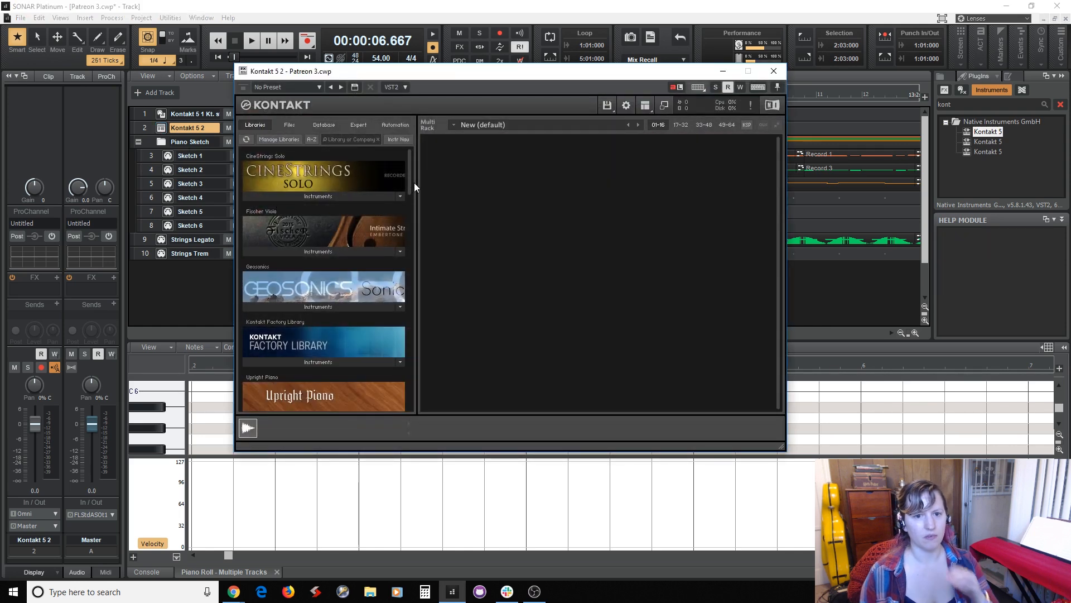
Close the Kontakt 5 interface, clear the instrument plug-in search and expand the Best Service folder.
mouse_move(410, 182)
left_mouse_down()
mouse_move(423, 407)
mouse_move(418, 169)
left_mouse_up()
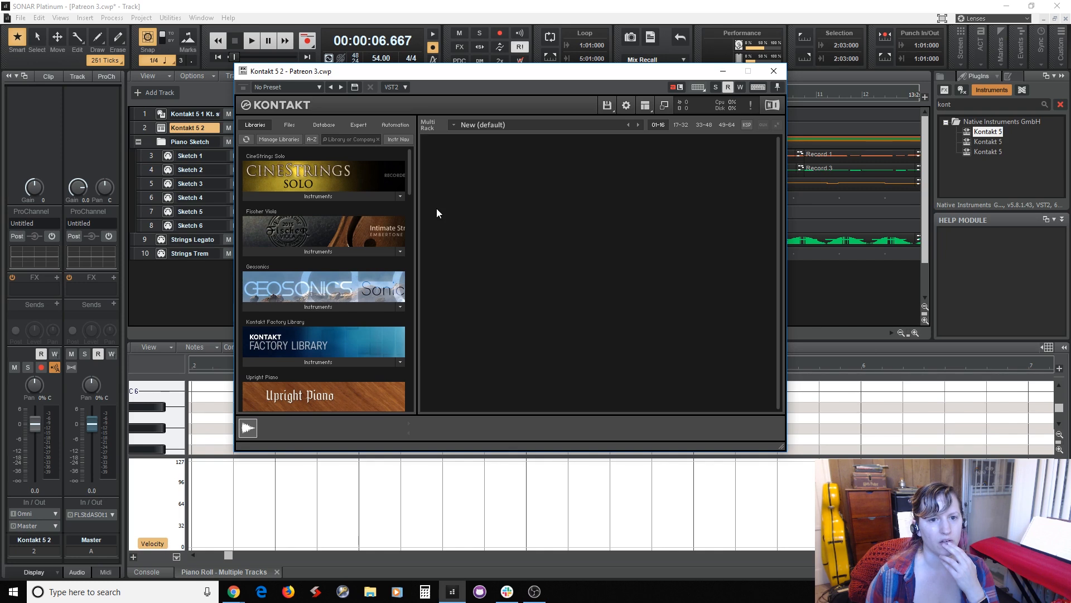
left_click(774, 71)
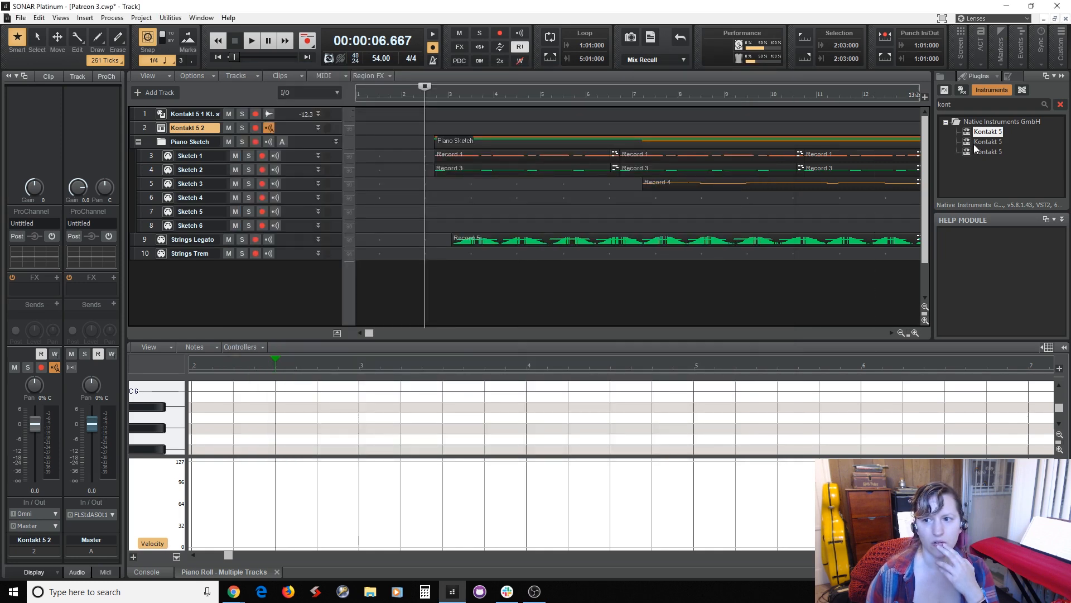
left_click(1058, 106)
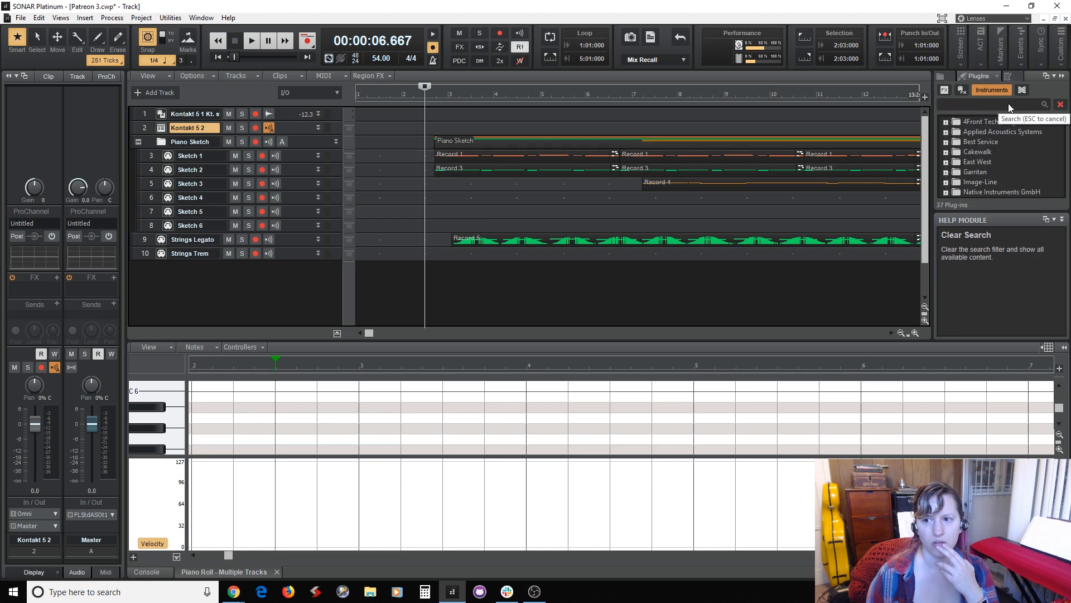
left_click(946, 142)
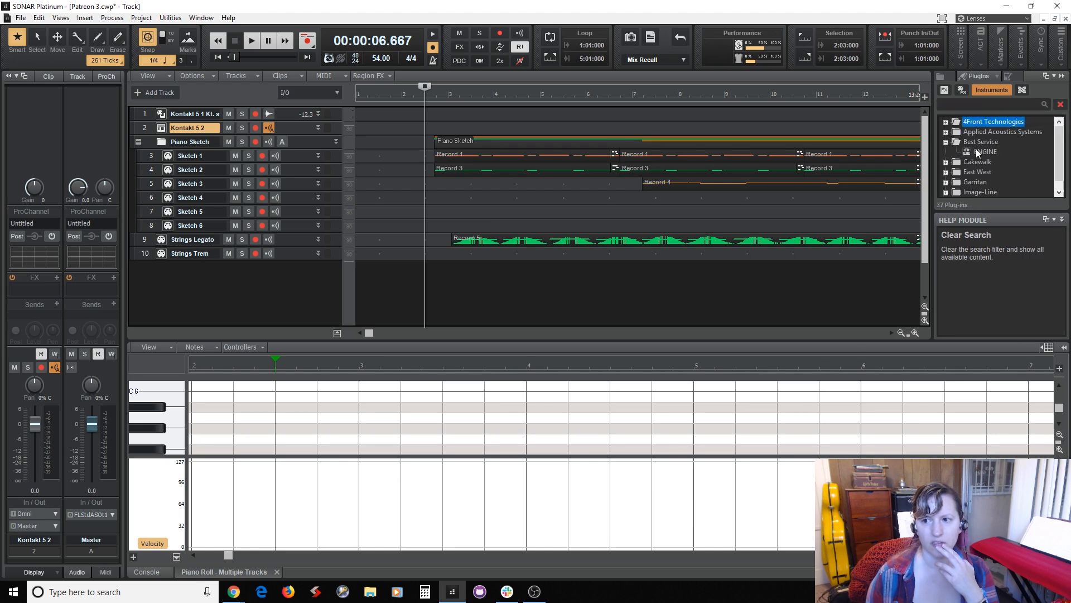
Insert ENGINE as a simple instrument track, open its interface and close it again.
double_click(982, 152)
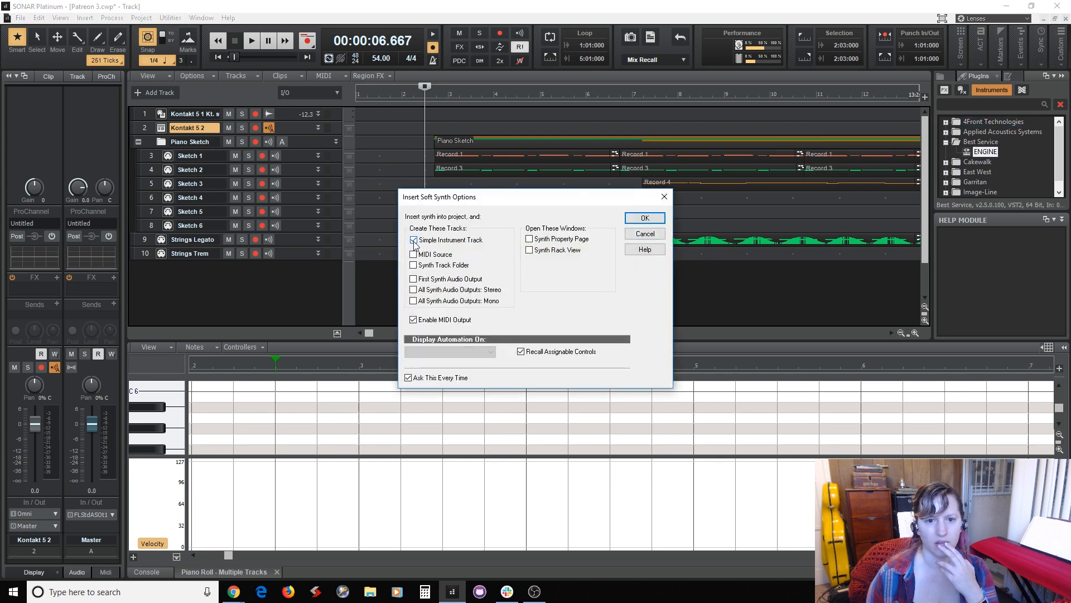
left_click(647, 218)
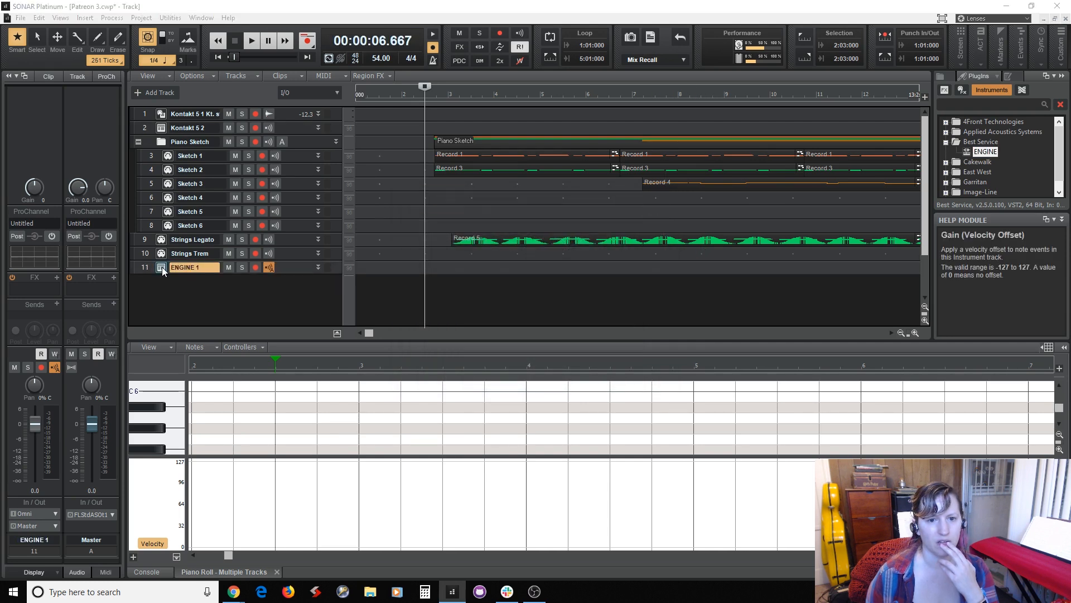
double_click(162, 266)
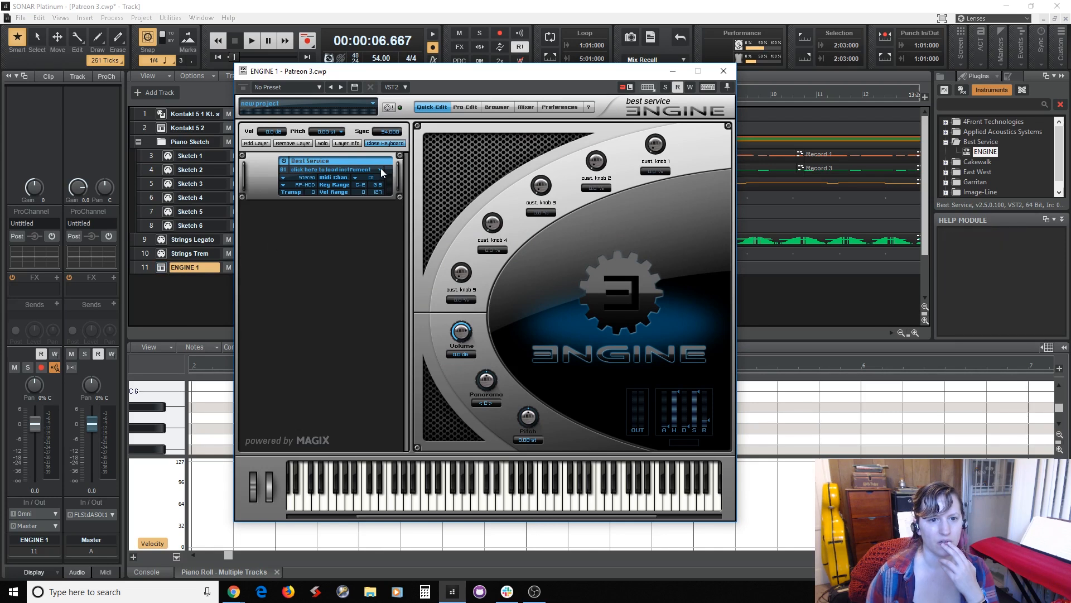
left_click(724, 71)
Delete the ENGINE 1 instrument track and the Kontakt 5 2 track.
right_click(142, 266)
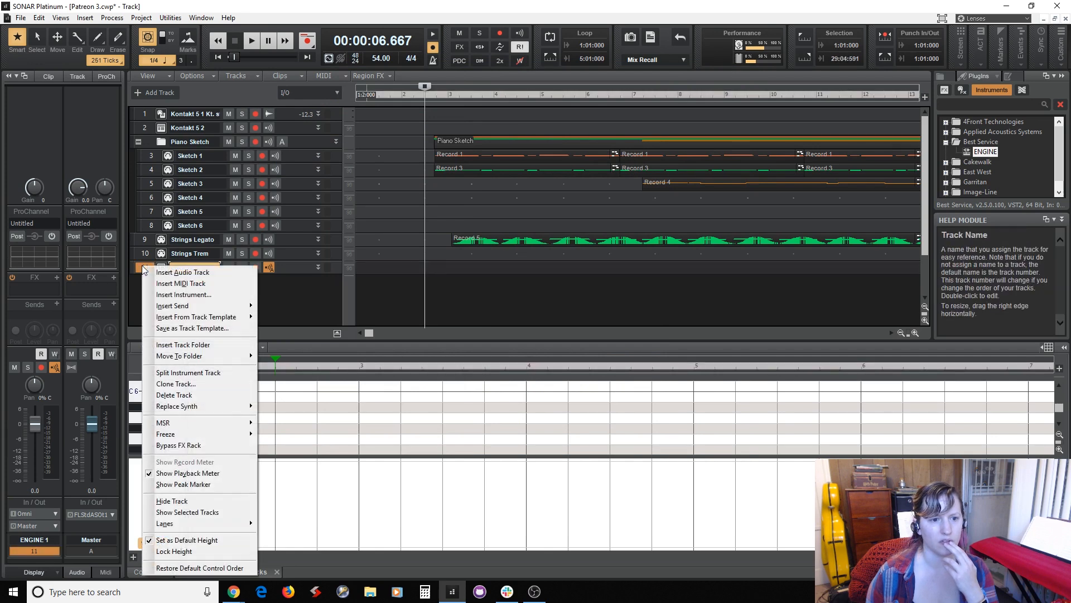
left_click(175, 394)
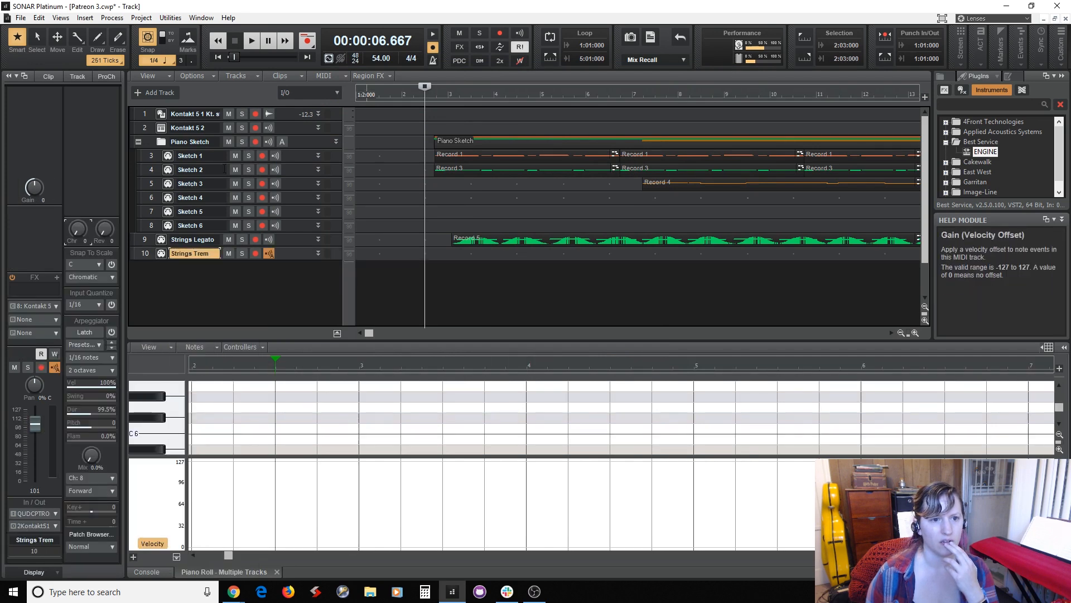
right_click(143, 129)
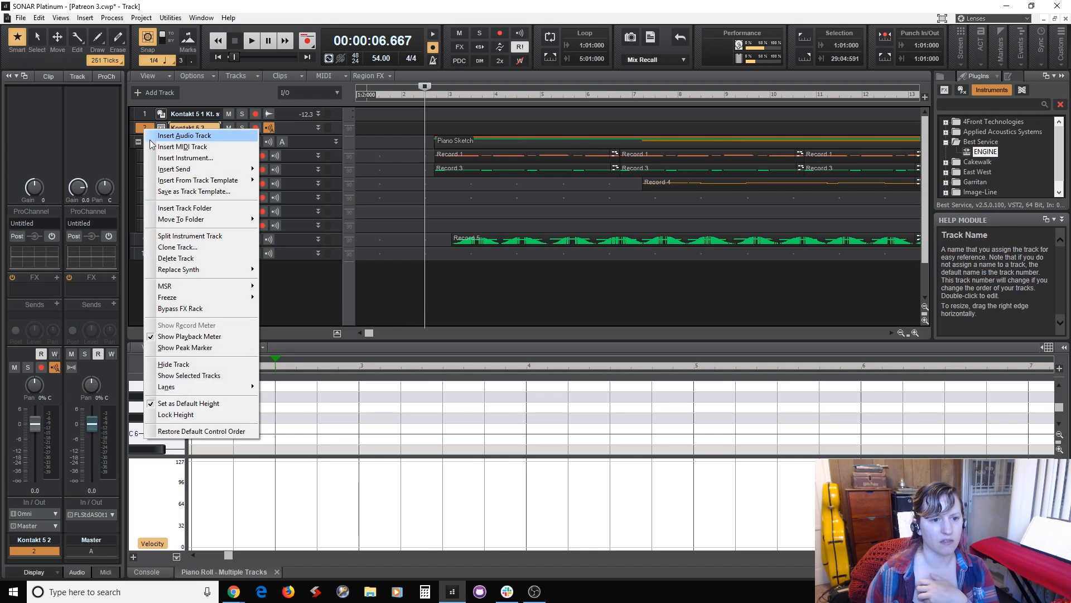
left_click(177, 258)
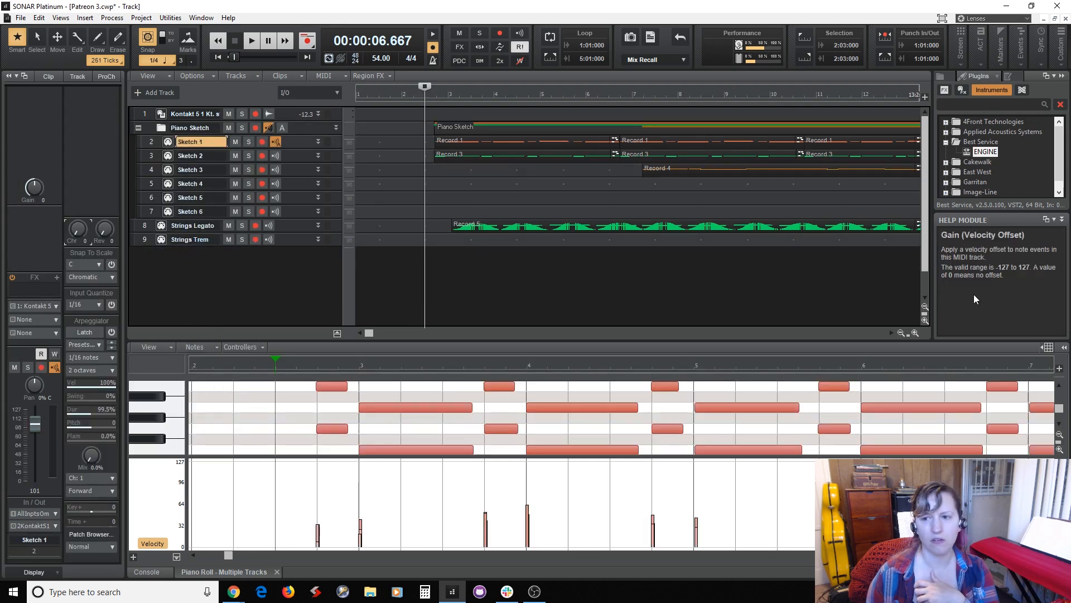
Insert ENGINE with only its first synth audio output track, and move that track directly below the Kontakt track.
double_click(983, 152)
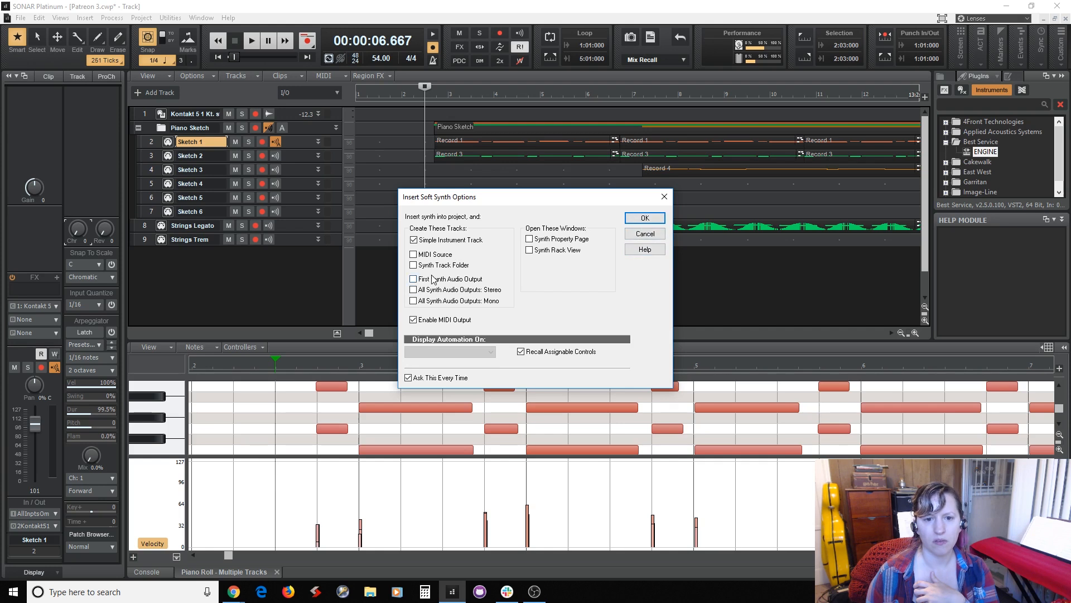
left_click(648, 219)
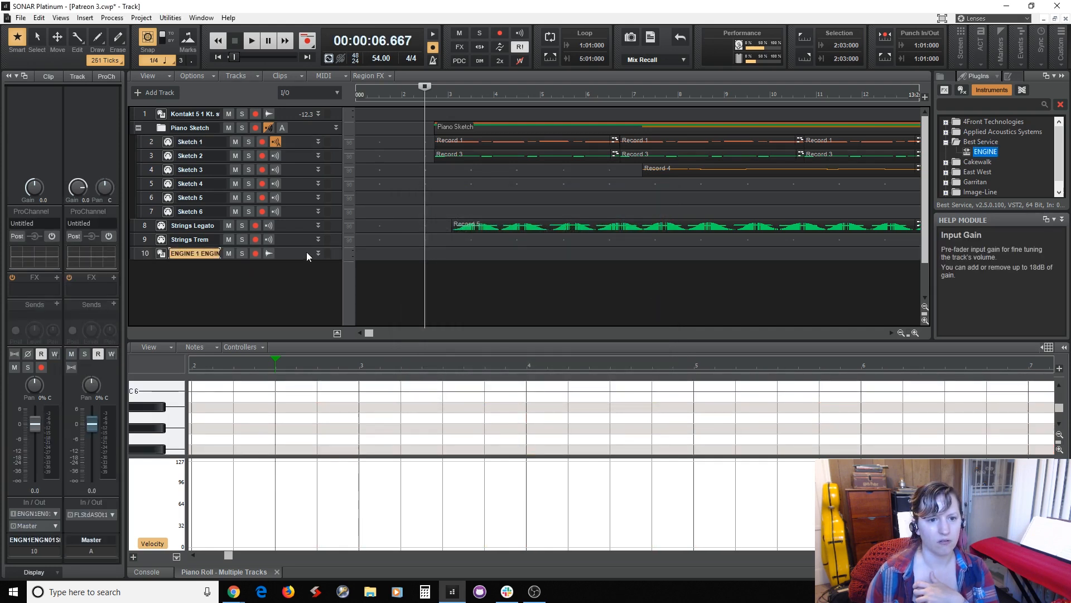
left_click_drag(313, 252, 311, 122)
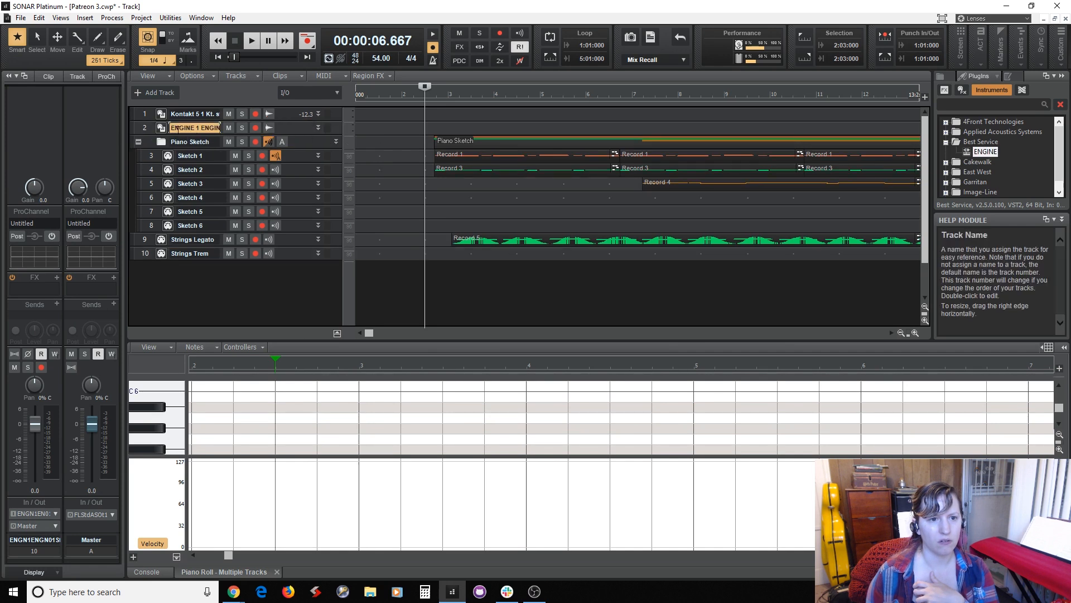
Try to load the Forest Kingdom fantasy creature Willow Forest Bird into ENGINE, exit the activation and abort loading, and close the interface.
left_click(162, 128)
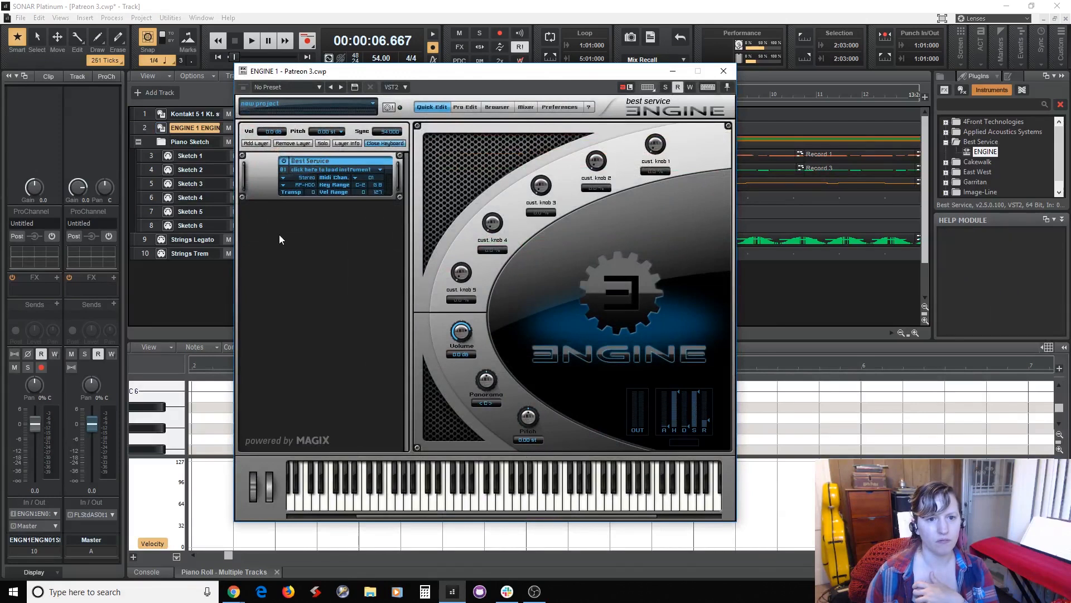
left_click(336, 169)
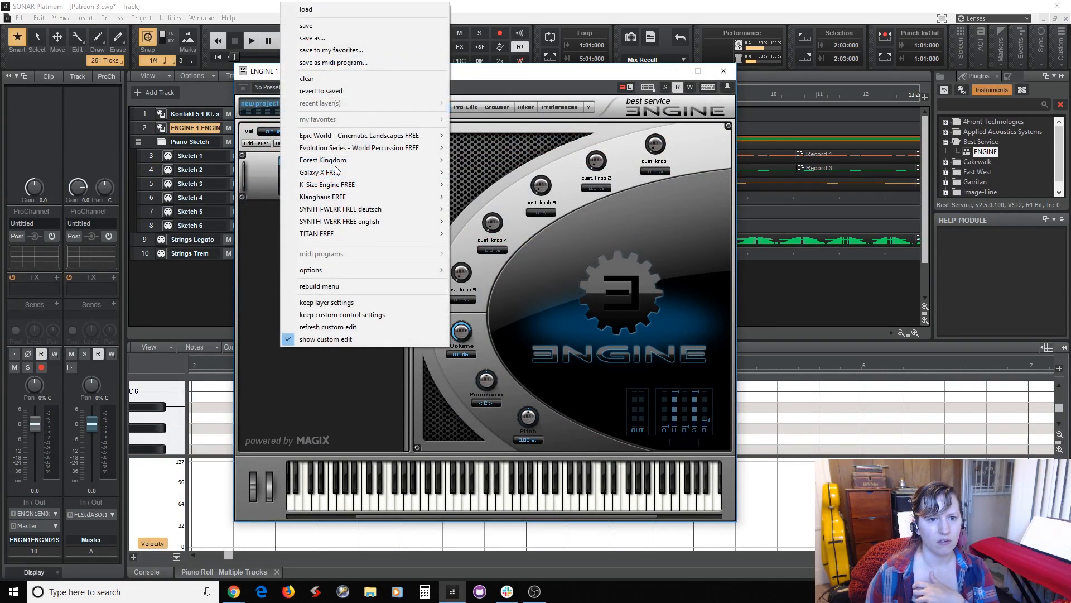
mouse_move(339, 163)
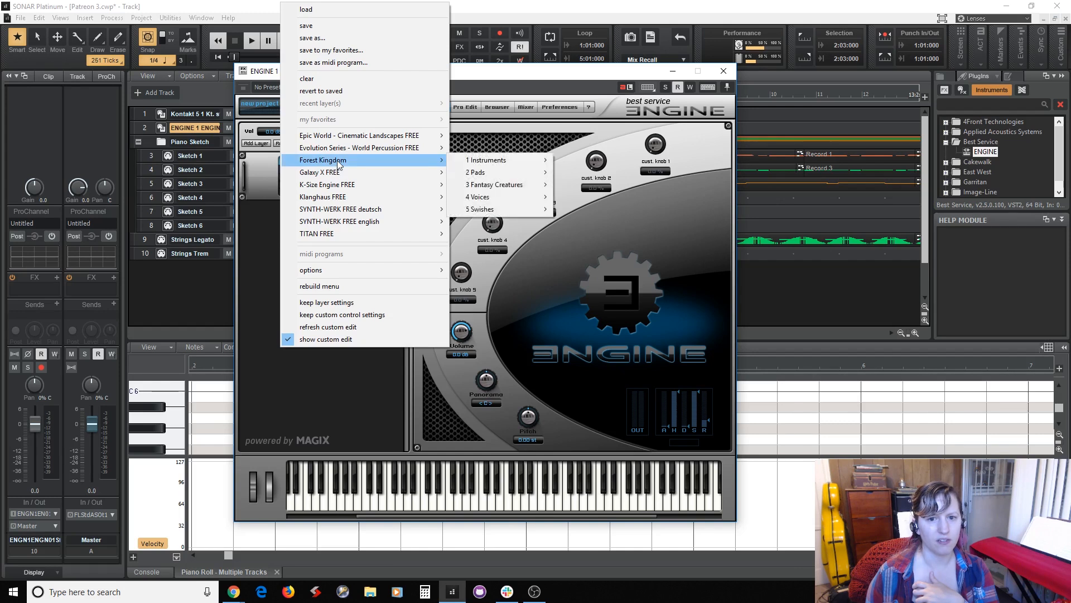
mouse_move(480, 186)
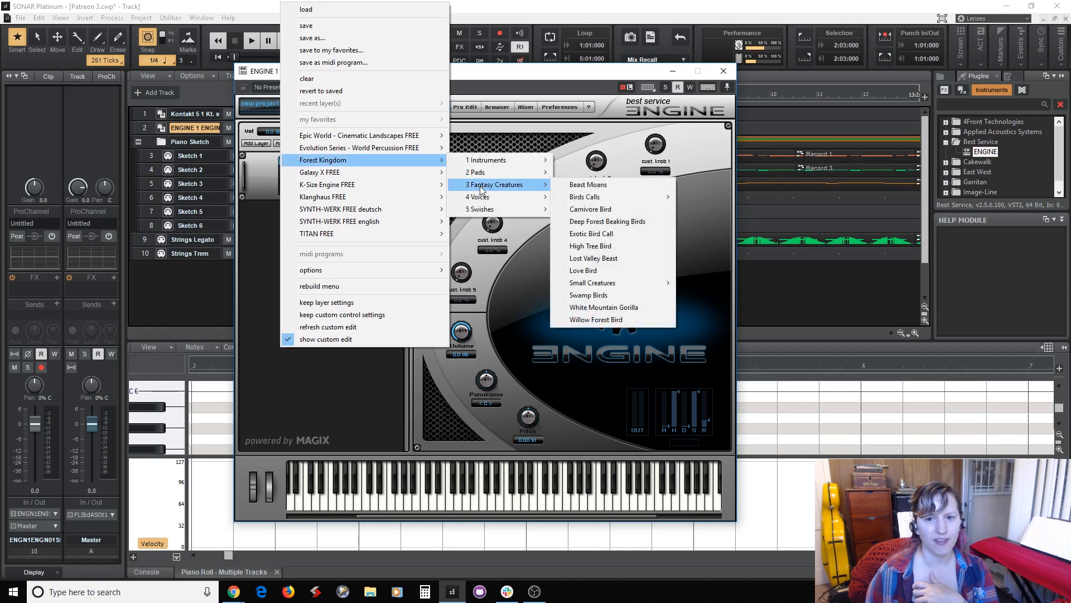
mouse_move(579, 201)
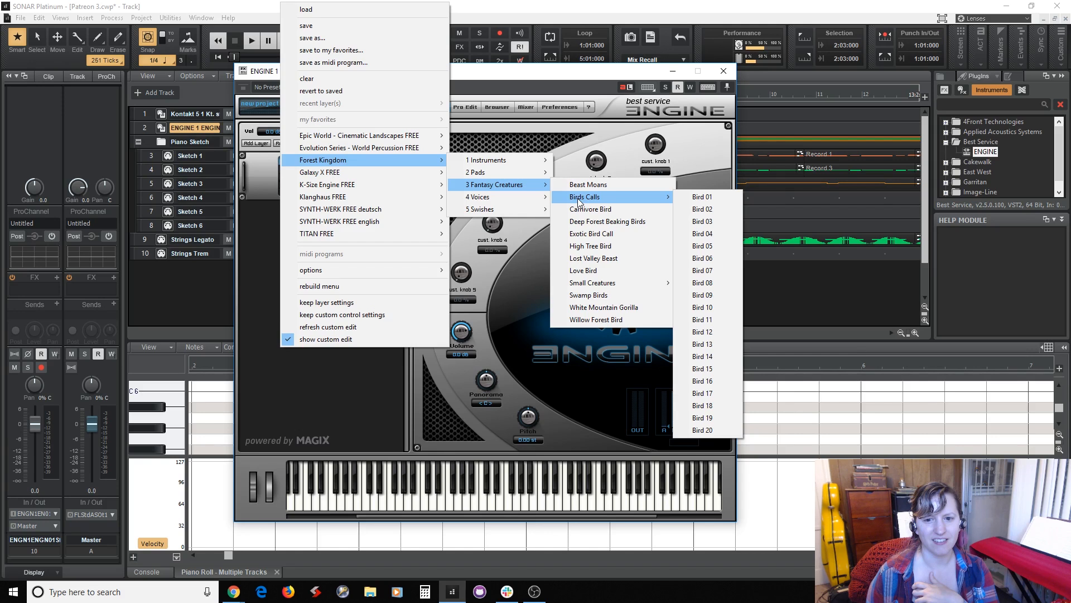
left_click(586, 319)
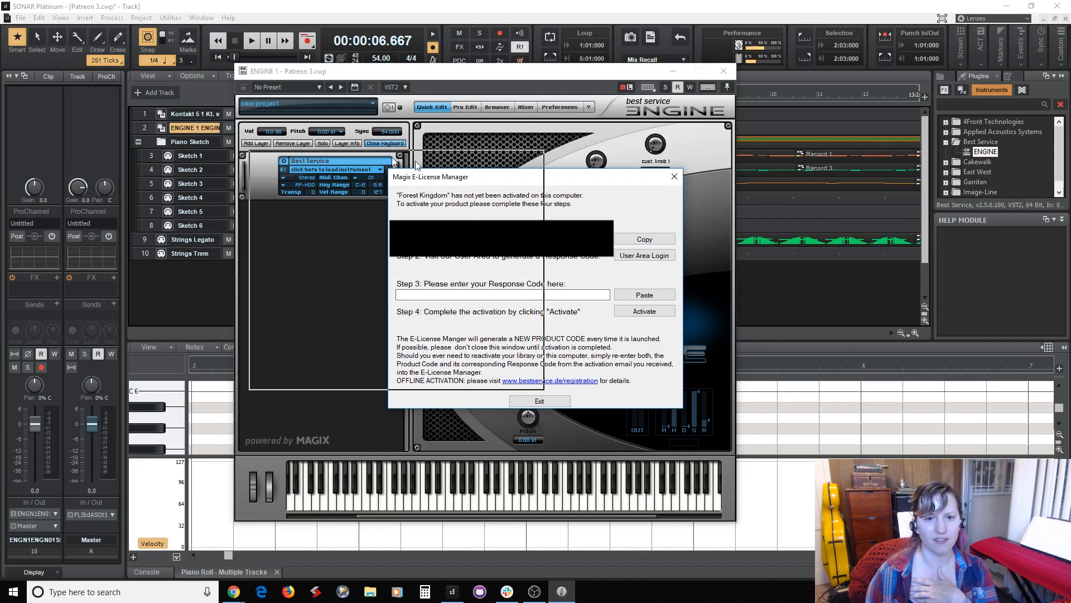
left_click(540, 401)
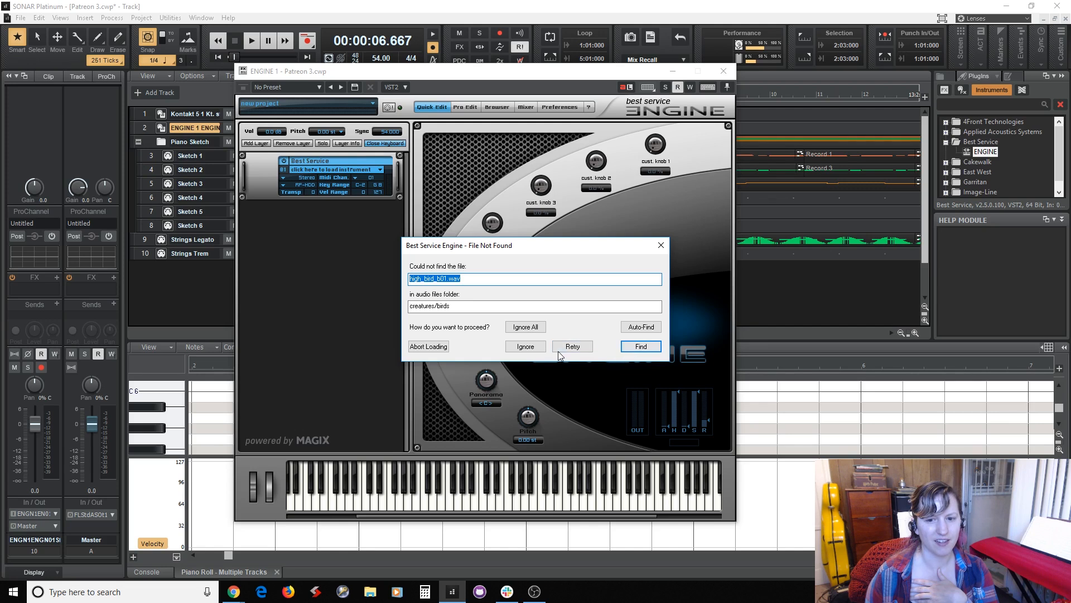
left_click(430, 347)
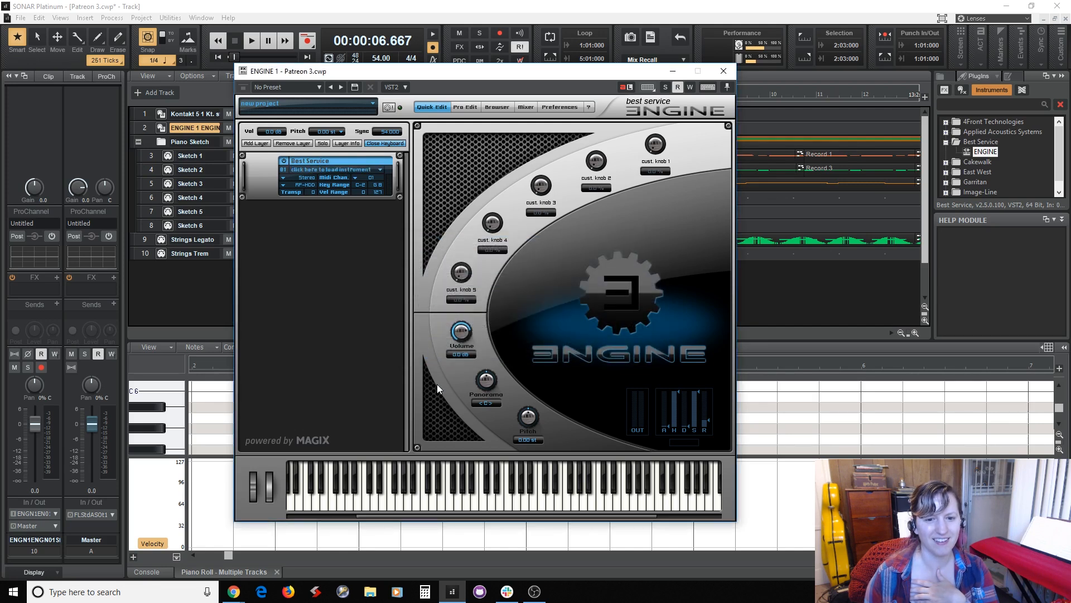
left_click(724, 72)
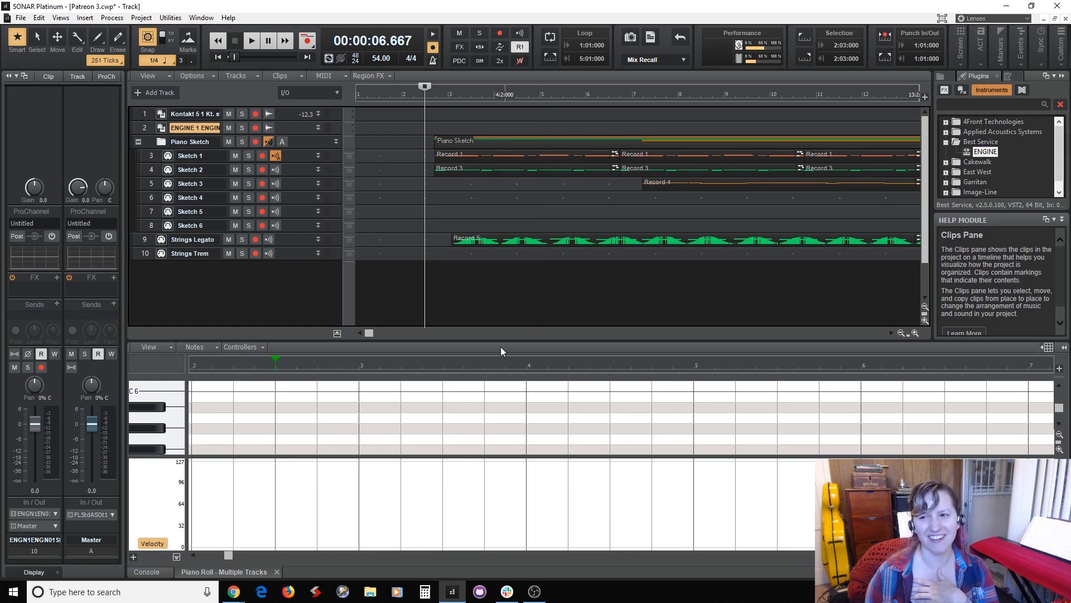
Enlarge the track area above the piano roll and play the project from measure 2 beat 3.
left_click_drag(368, 334, 383, 385)
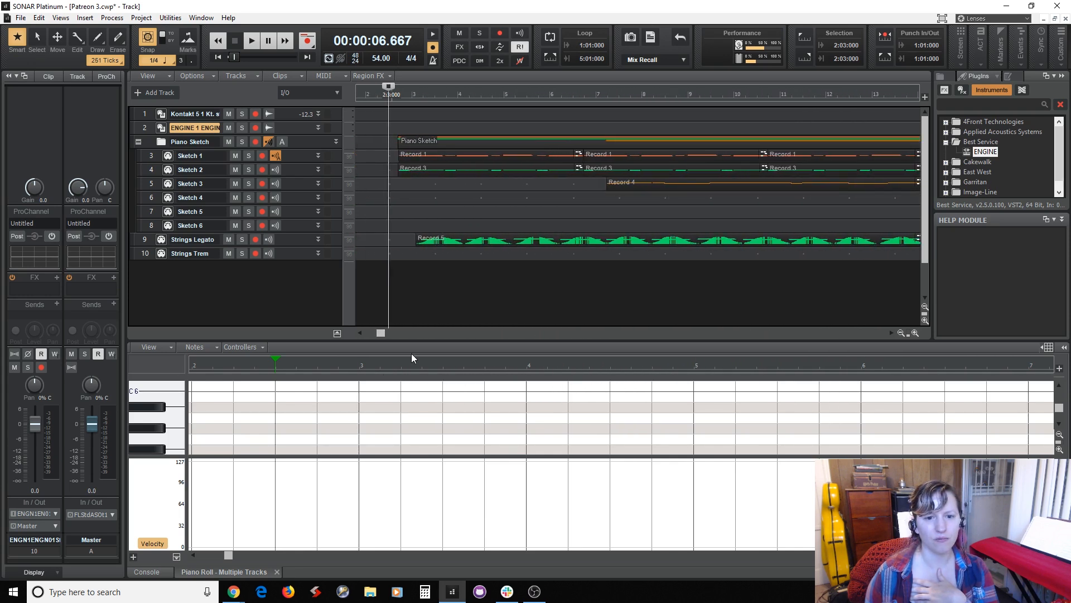
left_click_drag(446, 338, 452, 384)
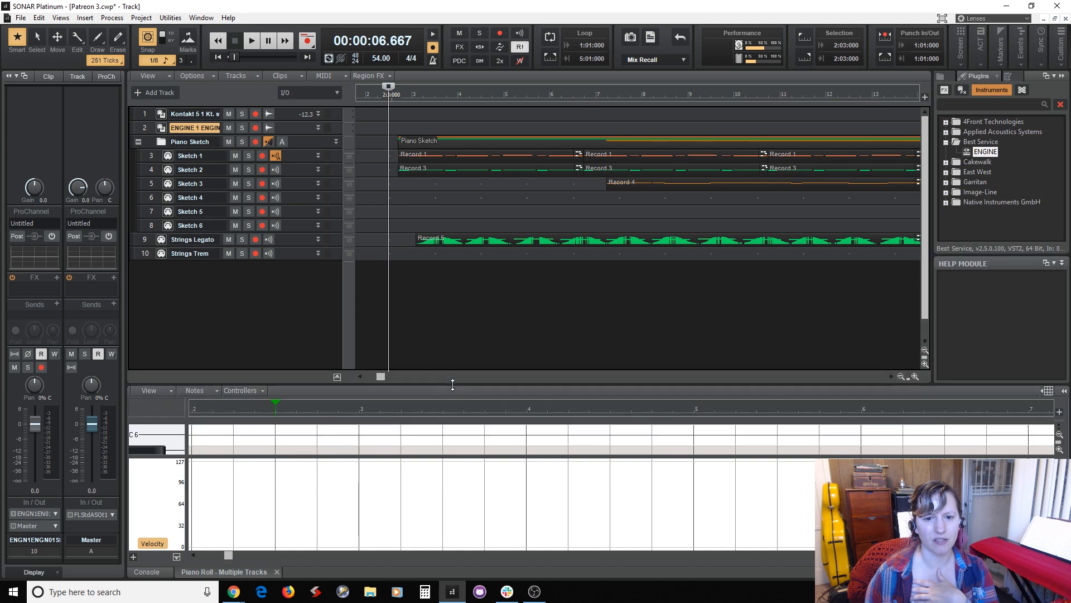
mouse_move(381, 376)
left_mouse_down()
mouse_move(633, 386)
mouse_move(385, 390)
left_mouse_up()
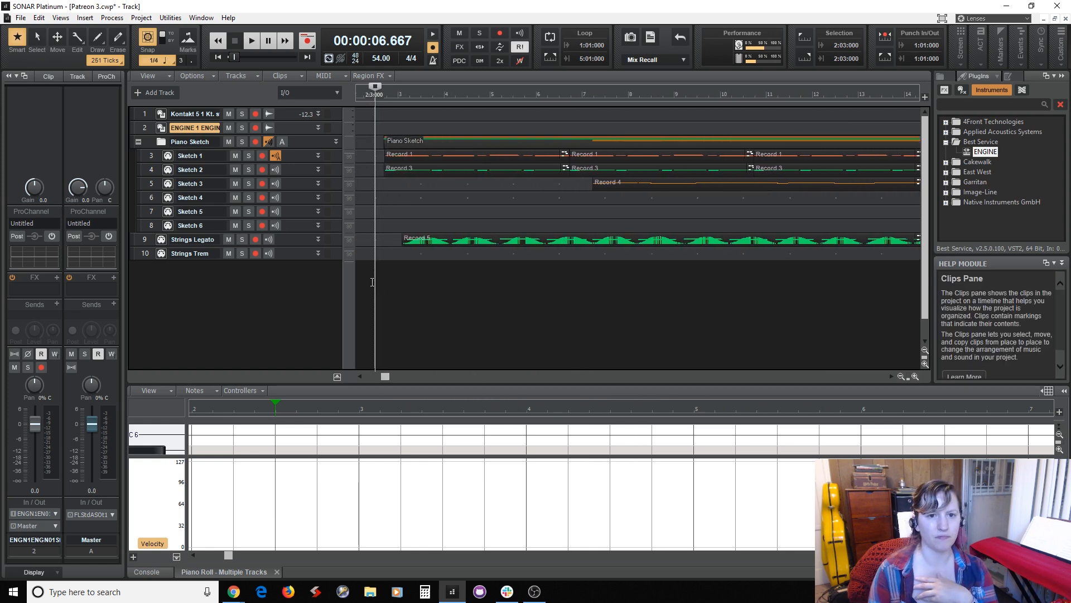
key("space")
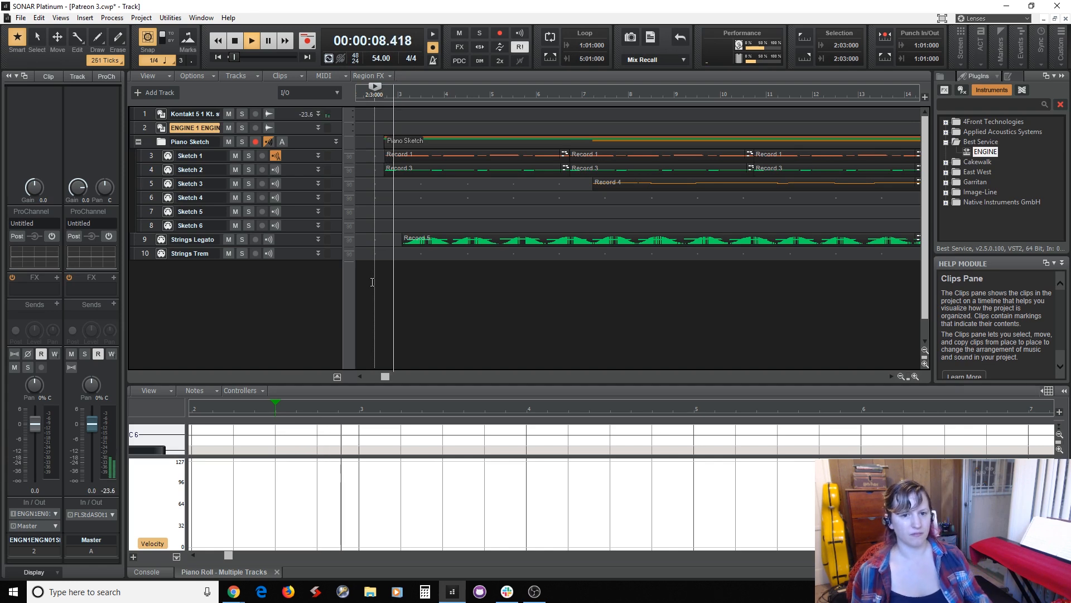
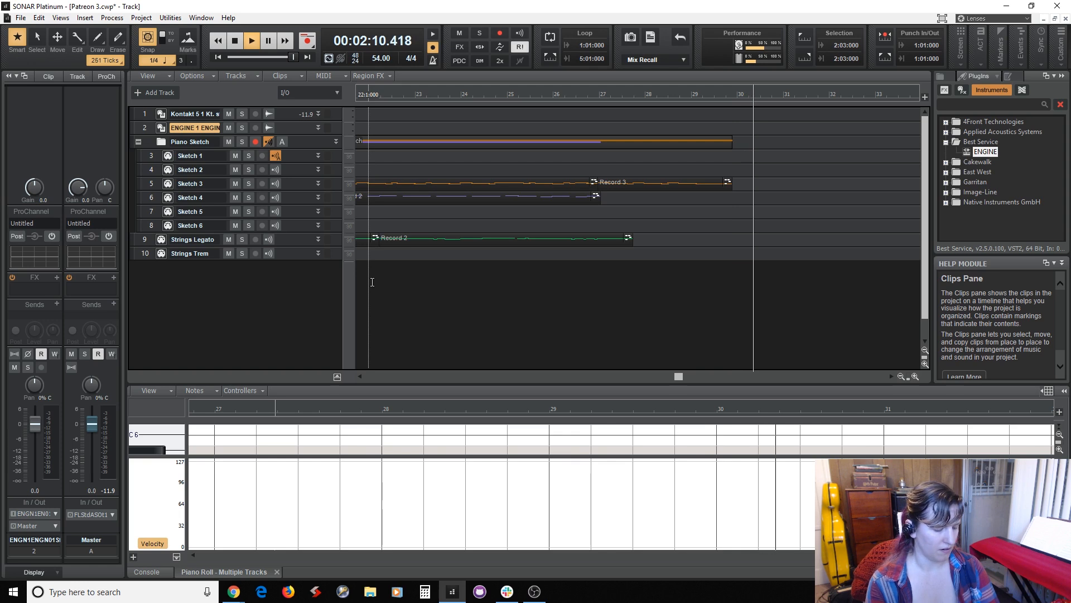
Stop the playback of the piano and strings sketch.
key("space")
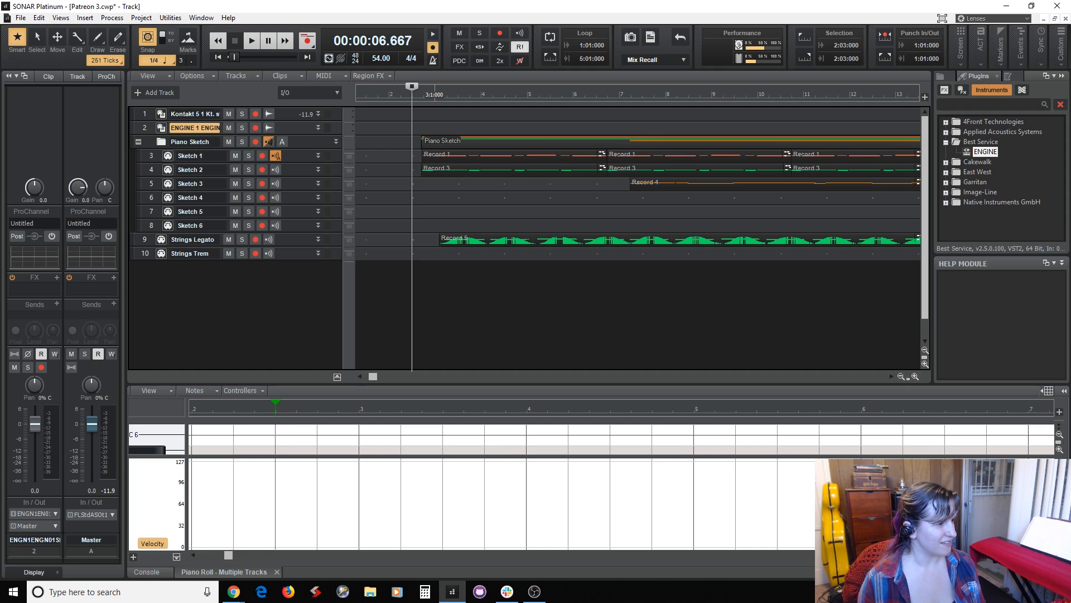
key("alt+Tab")
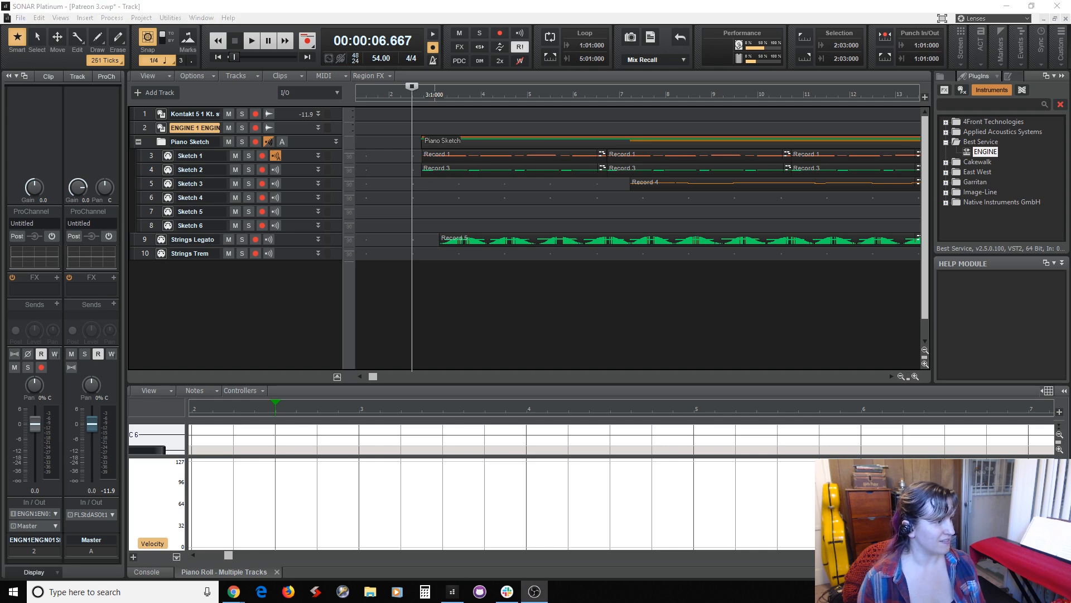